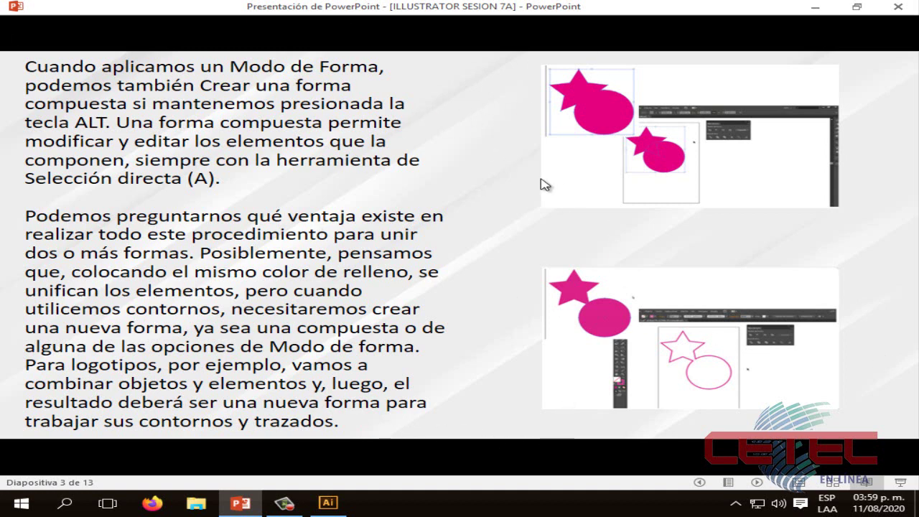
- Switch to Illustrator, show the Buscatrazos panel and place it near the workspace's upper-right corner
{"action": "key", "text": "alt+Tab"}
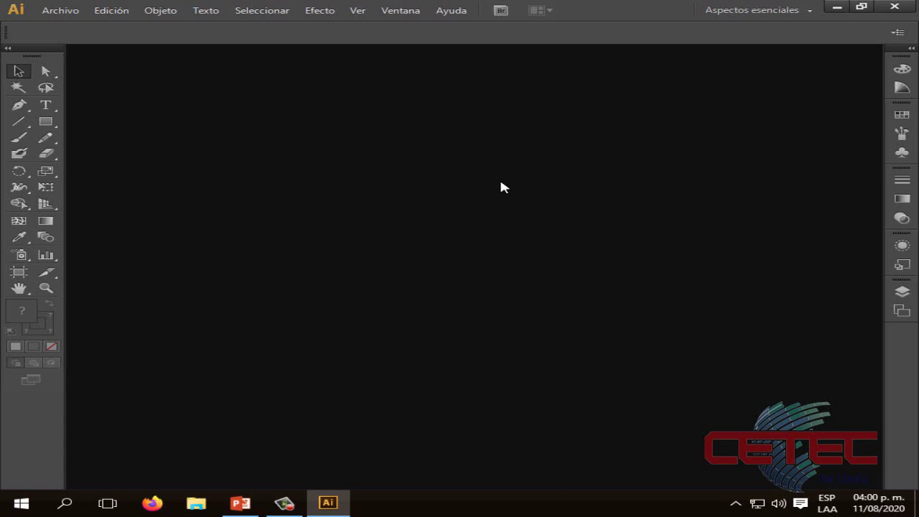
{"action": "left_click", "coordinate": [385, 15]}
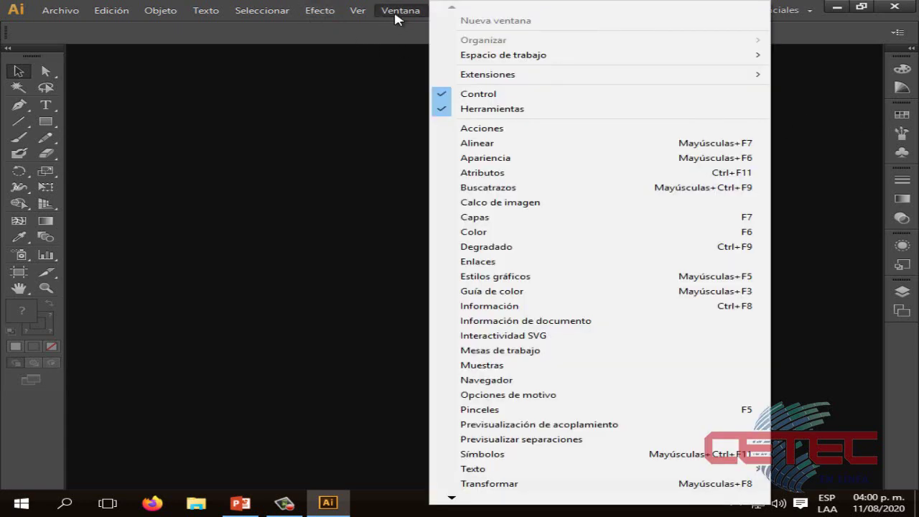
{"action": "left_click", "coordinate": [507, 190]}
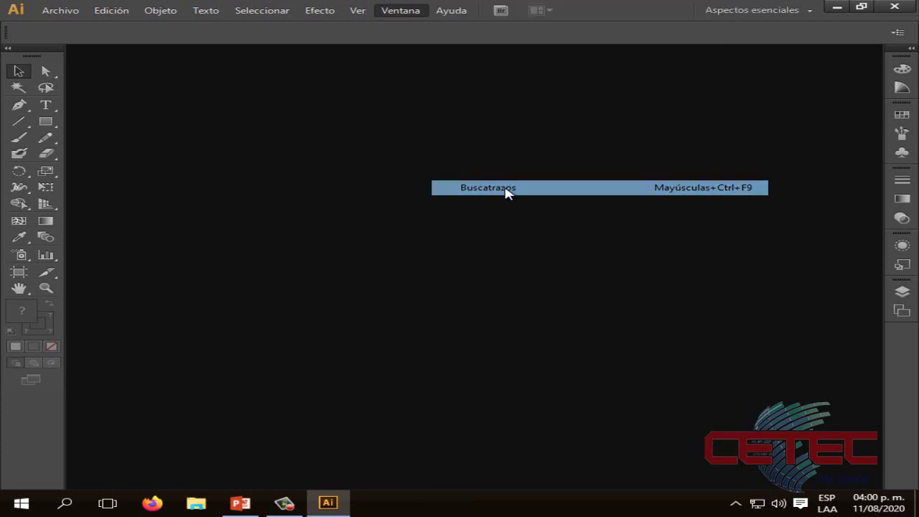
{"action": "left_click_drag", "start_coordinate": [602, 176], "coordinate": [822, 67]}
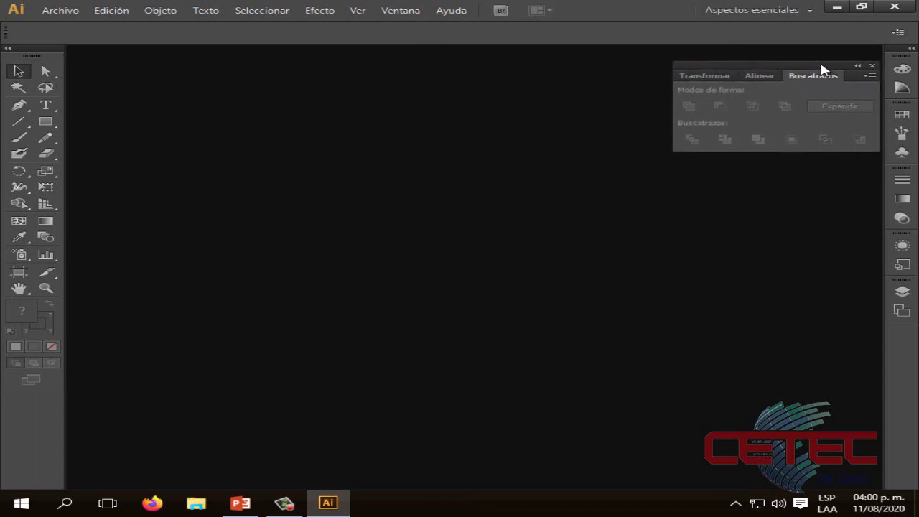
- Create a new document with one artboard in the Carta USA size, landscape orientation
{"action": "left_click", "coordinate": [65, 12]}
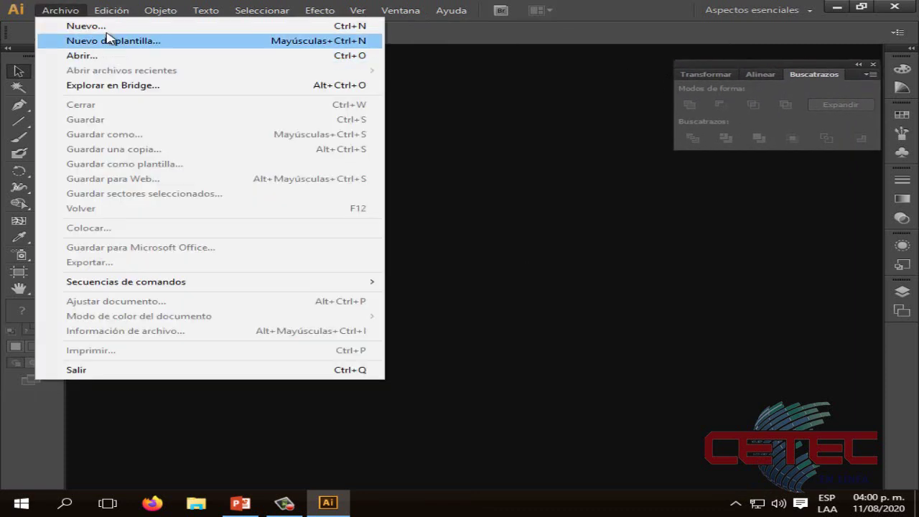
{"action": "left_click", "coordinate": [107, 29]}
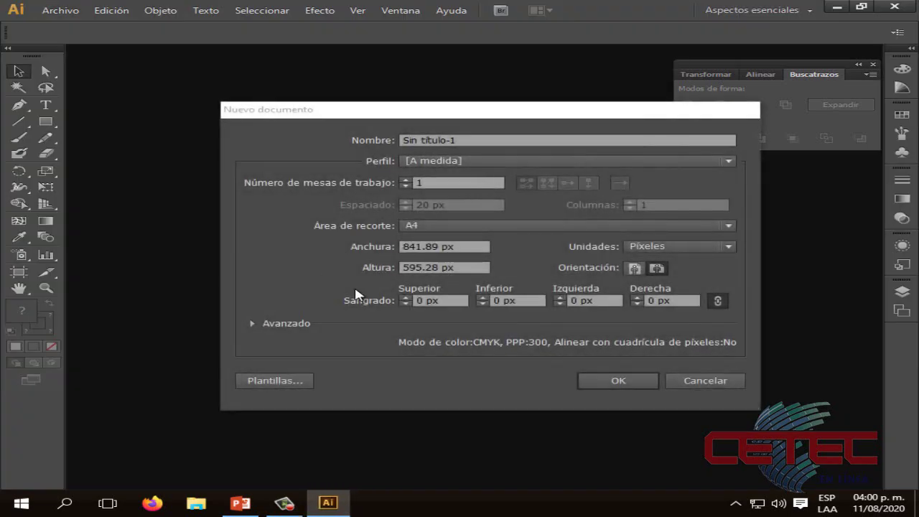
{"action": "left_click", "coordinate": [449, 227]}
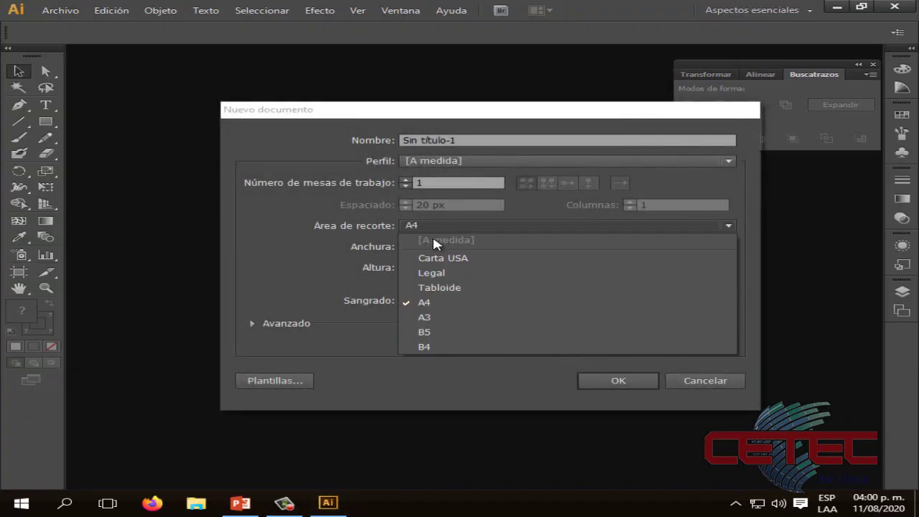
{"action": "left_click", "coordinate": [467, 258]}
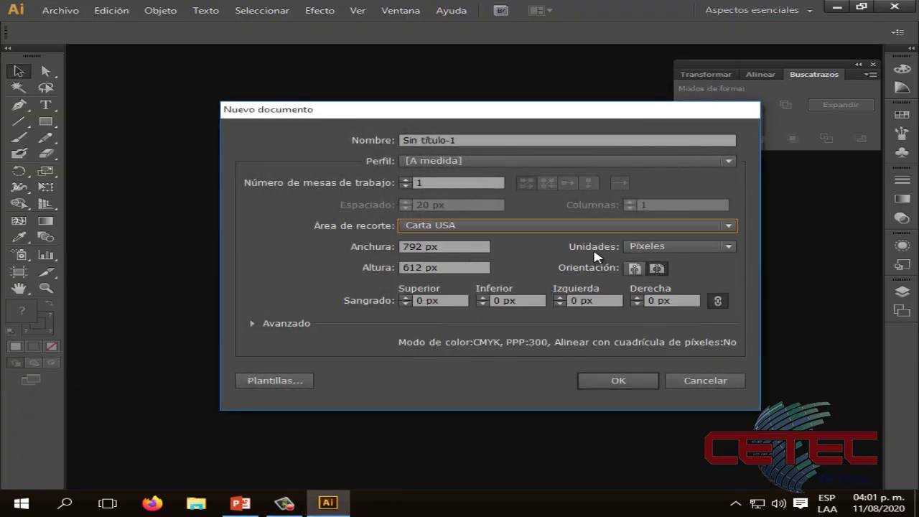
{"action": "left_click", "coordinate": [615, 383]}
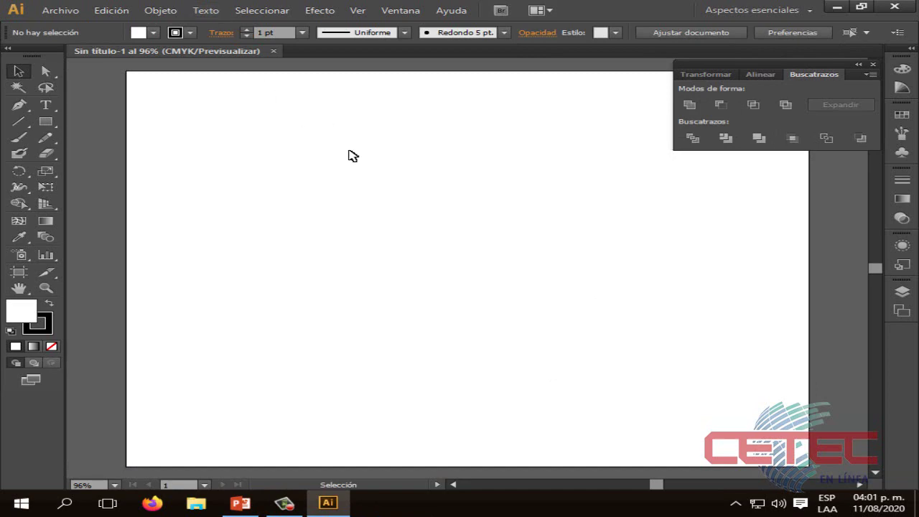
- Create a second Carta USA document in portrait orientation and close the landscape one
{"action": "left_click", "coordinate": [60, 10]}
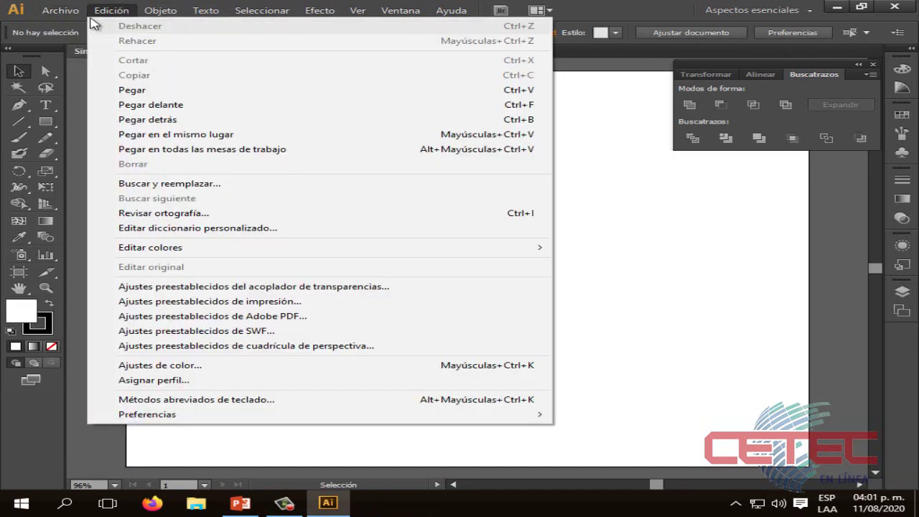
{"action": "left_click", "coordinate": [57, 27]}
{"action": "left_click", "coordinate": [660, 270]}
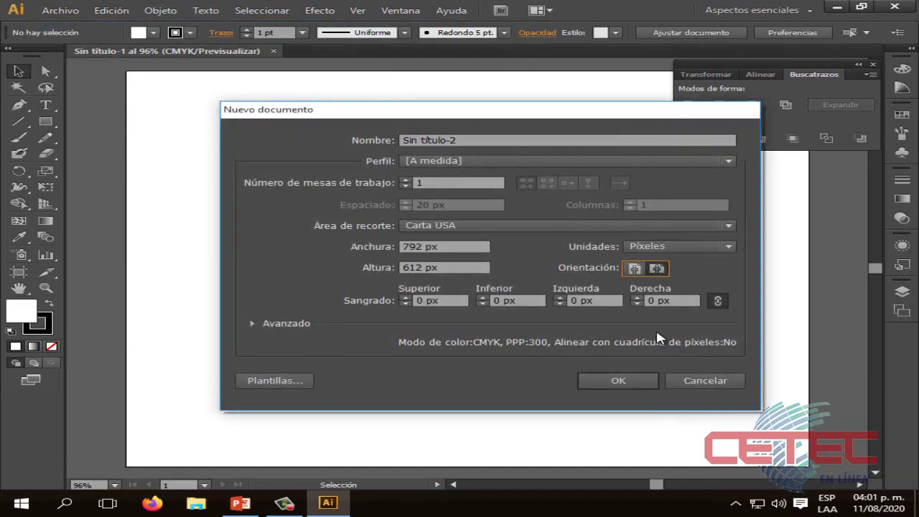
{"action": "left_click", "coordinate": [638, 272]}
{"action": "left_click", "coordinate": [658, 272]}
{"action": "left_click", "coordinate": [636, 272]}
{"action": "left_click", "coordinate": [635, 378]}
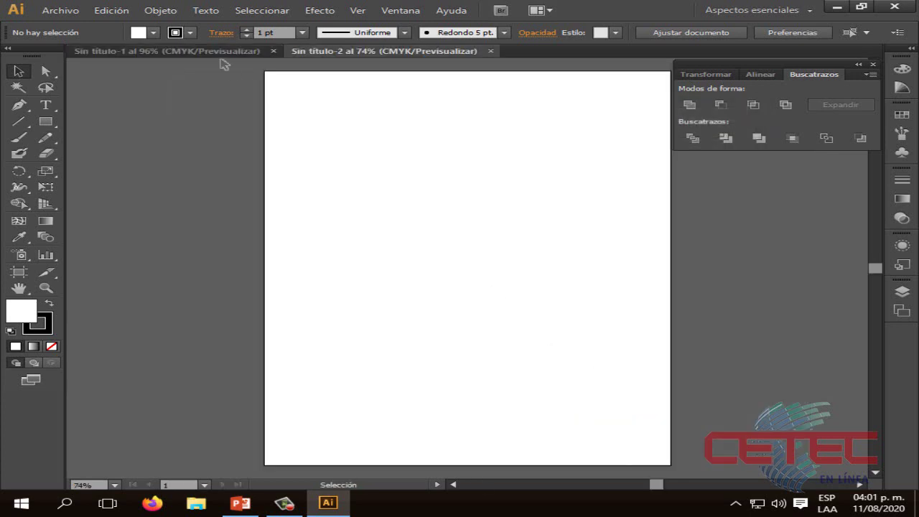
{"action": "left_click", "coordinate": [273, 51]}
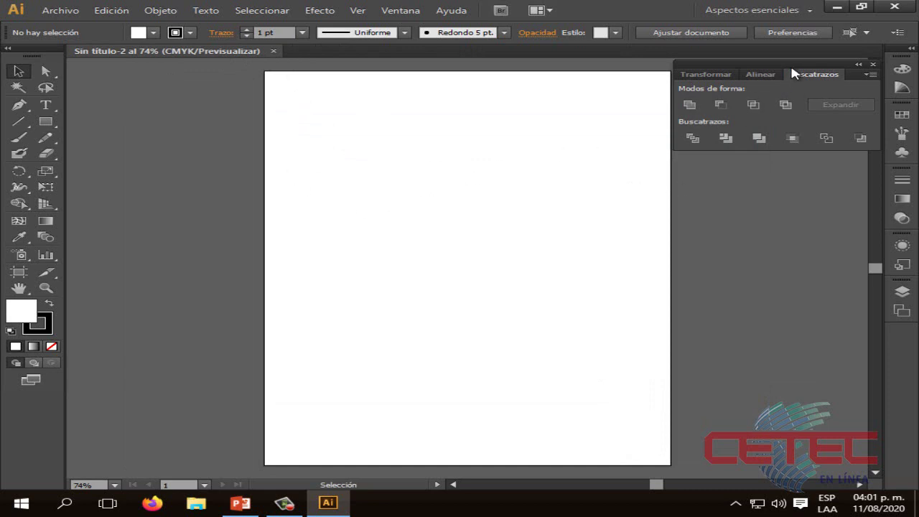
- Move the Buscatrazos panel slightly lower and check the star-and-ellipse example slide in PowerPoint
{"action": "left_click_drag", "start_coordinate": [793, 71], "coordinate": [791, 131]}
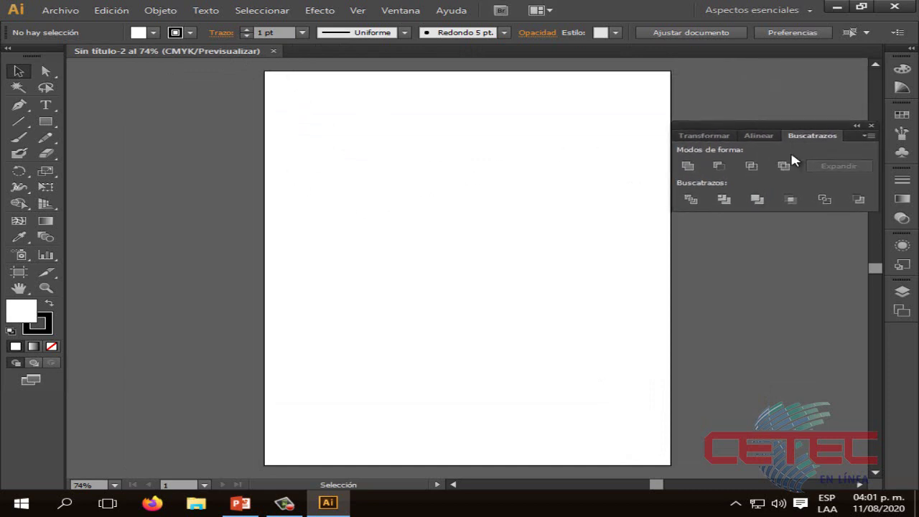
{"action": "left_click", "coordinate": [240, 503]}
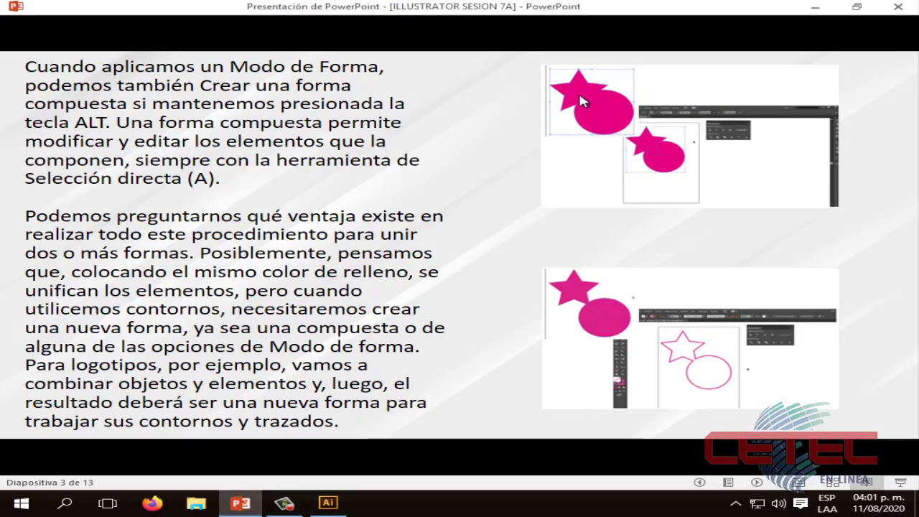
{"action": "left_click", "coordinate": [816, 8]}
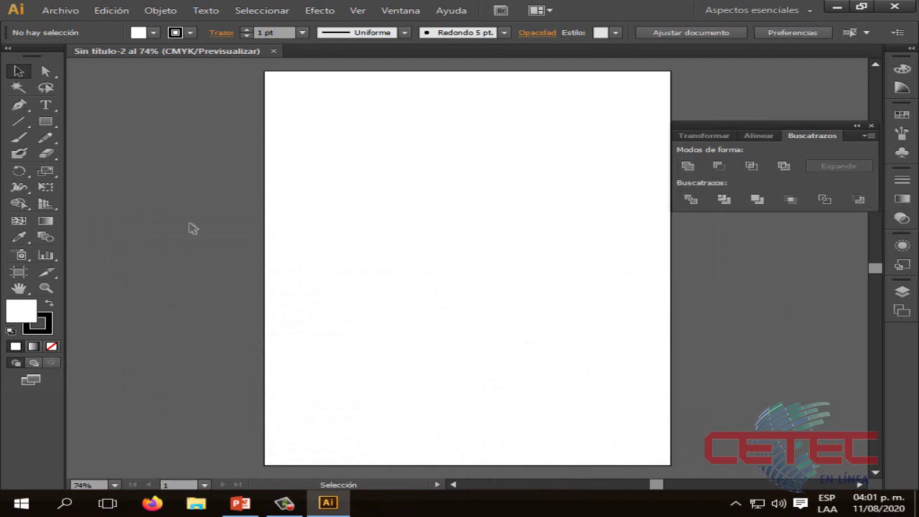
- Draw a five-pointed star with the Star tool and place it in the artboard's upper-left area
{"action": "left_click", "coordinate": [45, 122]}
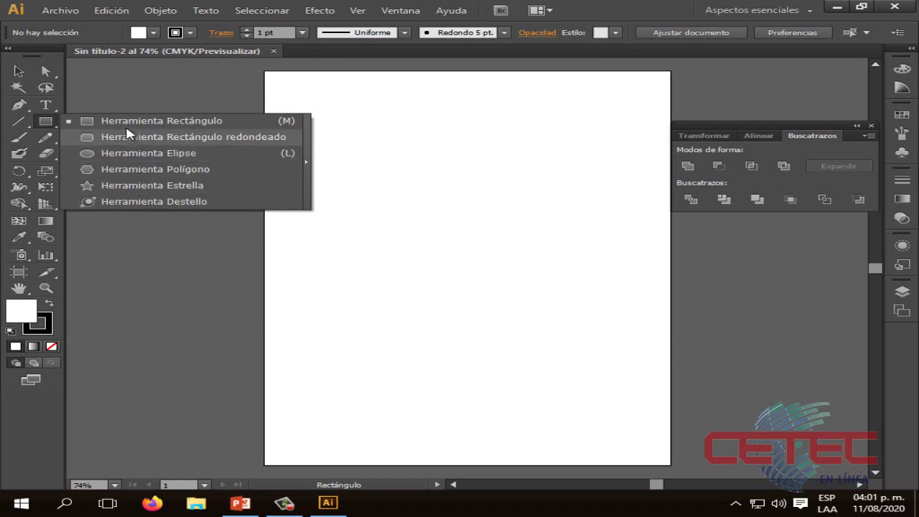
{"action": "left_click", "coordinate": [138, 187]}
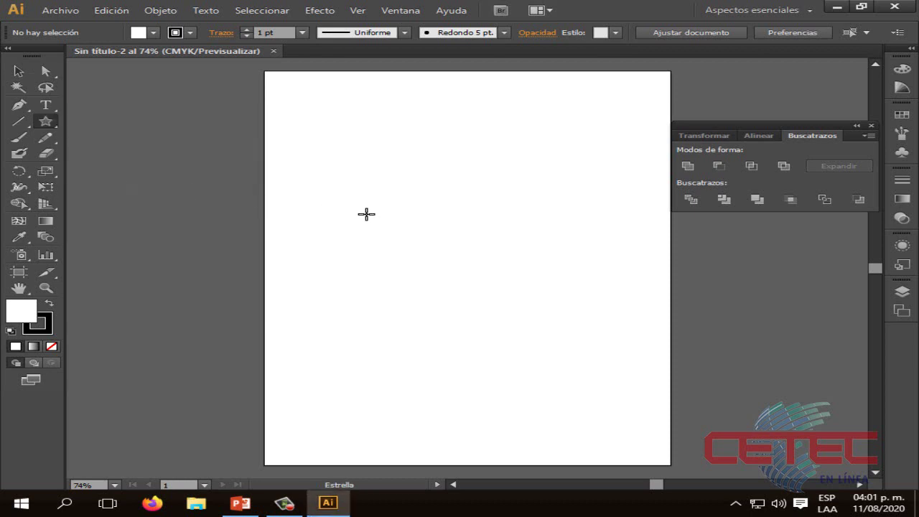
{"action": "left_click_drag", "start_coordinate": [357, 205], "coordinate": [398, 239]}
{"action": "left_click", "coordinate": [19, 71]}
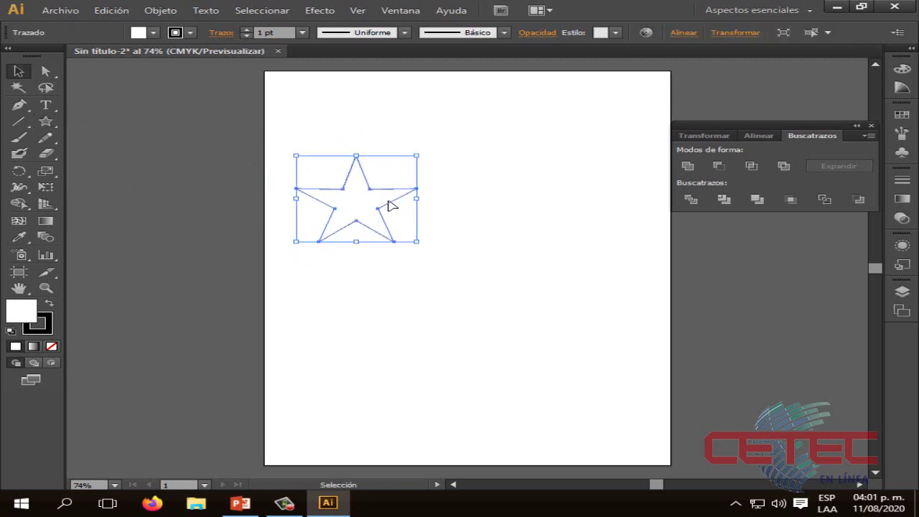
{"action": "left_click_drag", "start_coordinate": [406, 180], "coordinate": [419, 145]}
{"action": "left_click", "coordinate": [487, 189]}
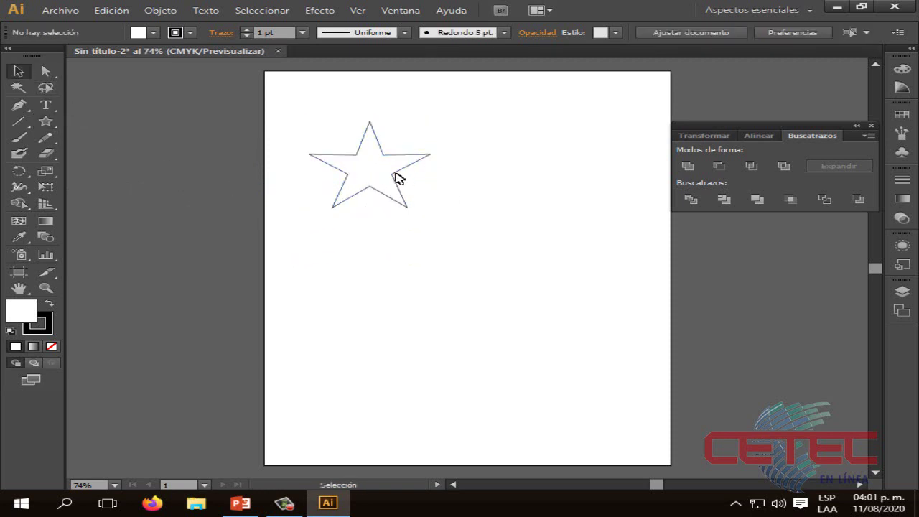
- Fill the star with bright red, picking the colour #F70F0F
{"action": "left_click", "coordinate": [395, 179]}
{"action": "double_click", "coordinate": [19, 308]}
{"action": "left_click", "coordinate": [429, 170]}
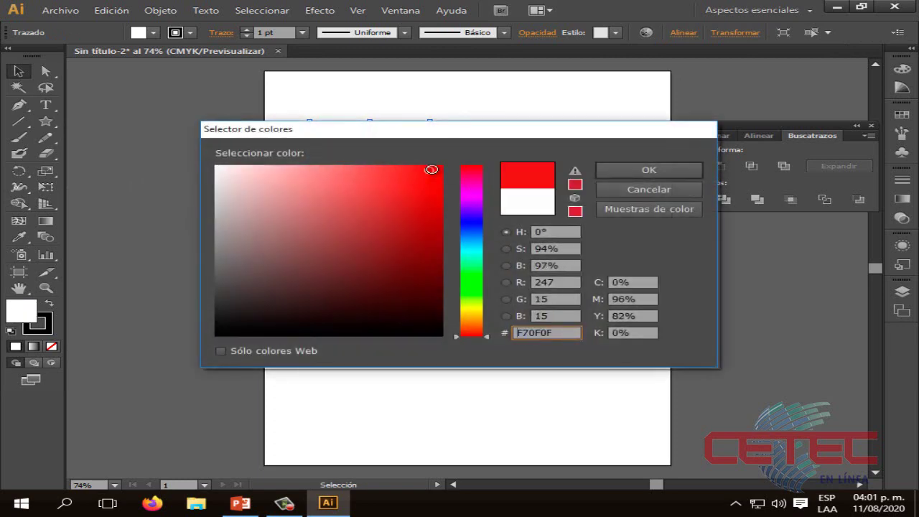
{"action": "left_click", "coordinate": [649, 171]}
- Set the star's stroke to bright red and move the star slightly higher on the artboard
{"action": "double_click", "coordinate": [37, 323]}
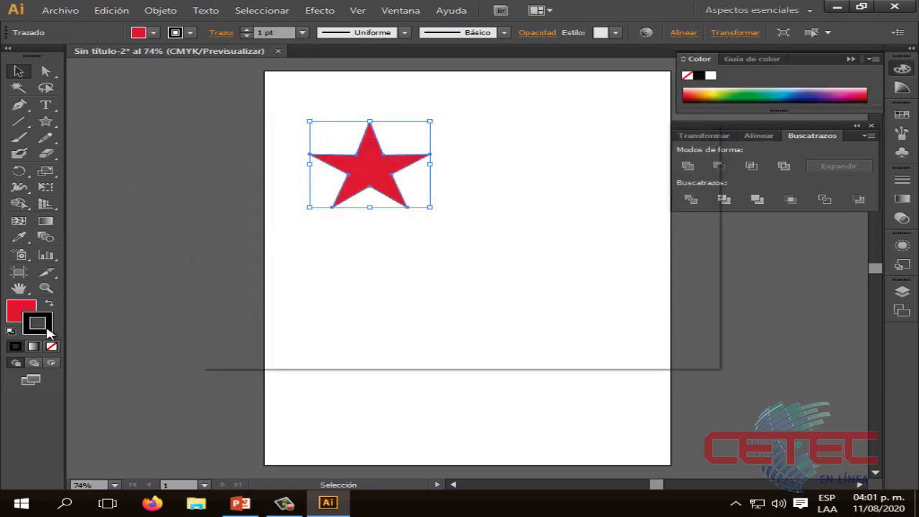
{"action": "left_click", "coordinate": [471, 168]}
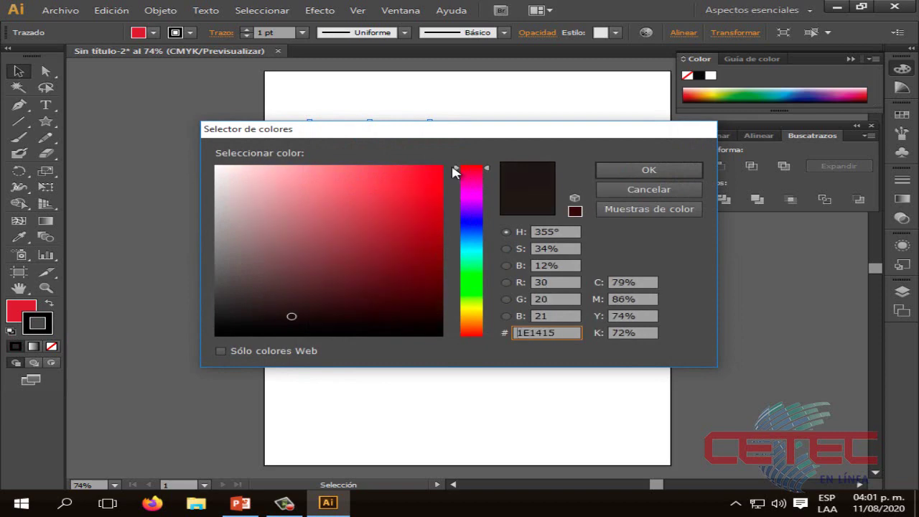
{"action": "left_click_drag", "start_coordinate": [439, 167], "coordinate": [458, 160]}
{"action": "left_click", "coordinate": [659, 177]}
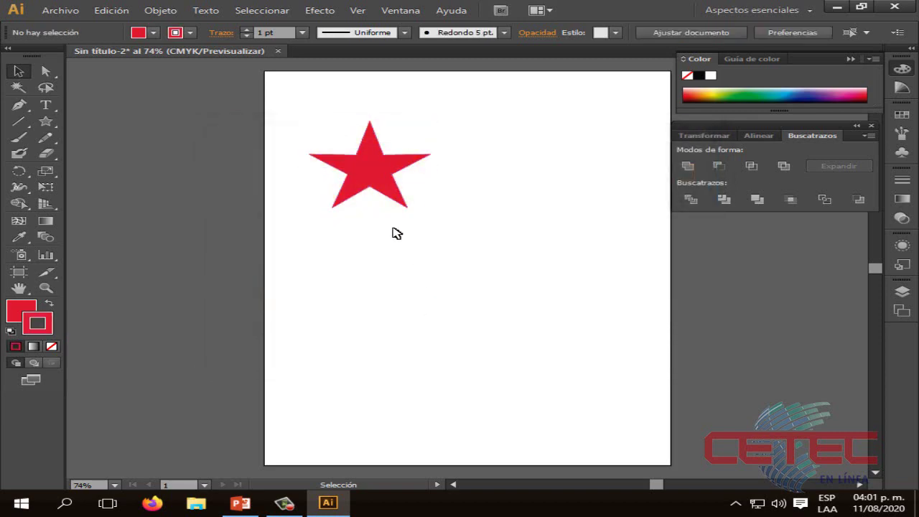
{"action": "left_click_drag", "start_coordinate": [389, 181], "coordinate": [380, 157]}
{"action": "left_click", "coordinate": [523, 230]}
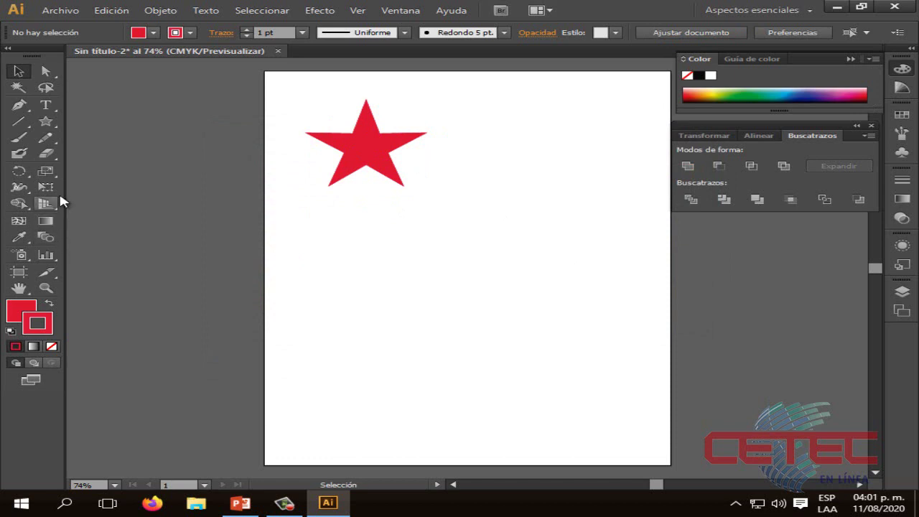
- Draw an ellipse with the Ellipse tool and move it closer to the star, below and to its right
{"action": "key", "text": "l"}
{"action": "left_click_drag", "start_coordinate": [420, 278], "coordinate": [537, 366]}
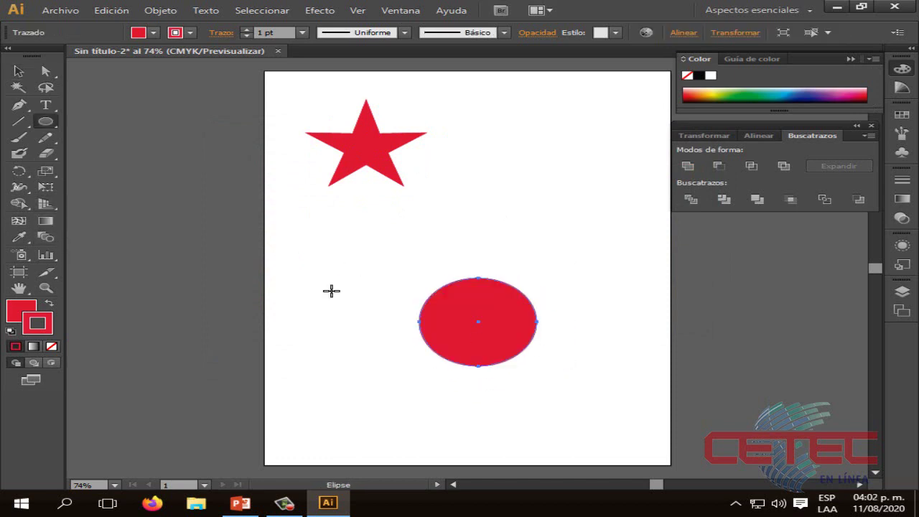
{"action": "left_click", "coordinate": [18, 71]}
{"action": "left_click_drag", "start_coordinate": [460, 298], "coordinate": [447, 250]}
- Set the ellipse's fill colour to a saturated blue
{"action": "double_click", "coordinate": [10, 313]}
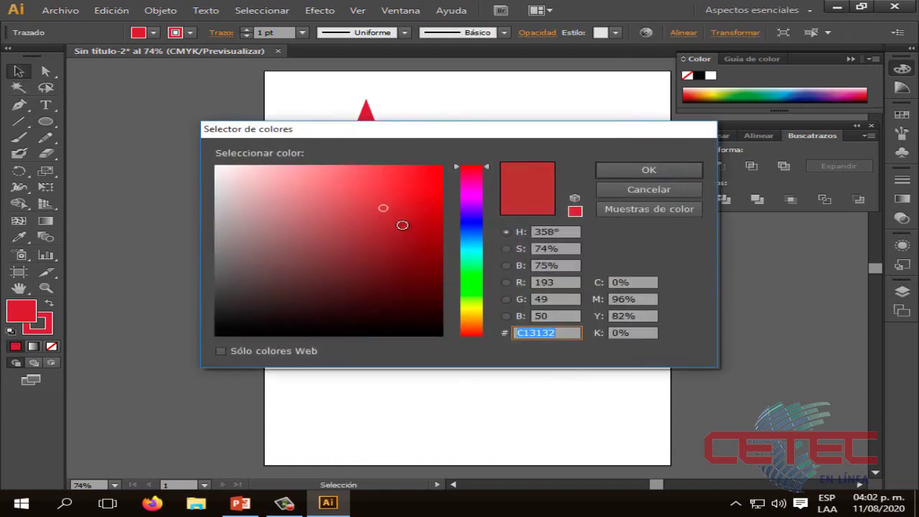
{"action": "left_click", "coordinate": [470, 221]}
{"action": "left_click_drag", "start_coordinate": [423, 182], "coordinate": [443, 165]}
{"action": "left_click", "coordinate": [658, 172]}
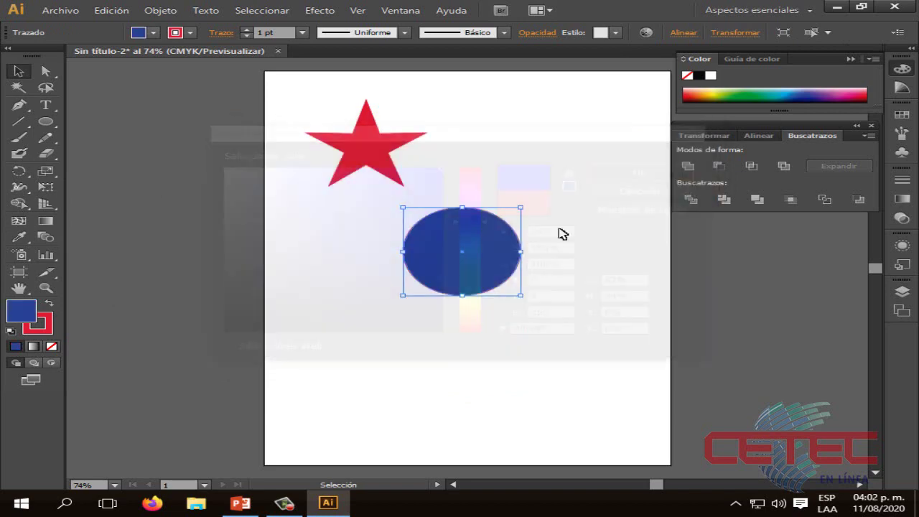
- Set the ellipse's stroke to the same blue as its fill and deselect it
{"action": "double_click", "coordinate": [46, 331]}
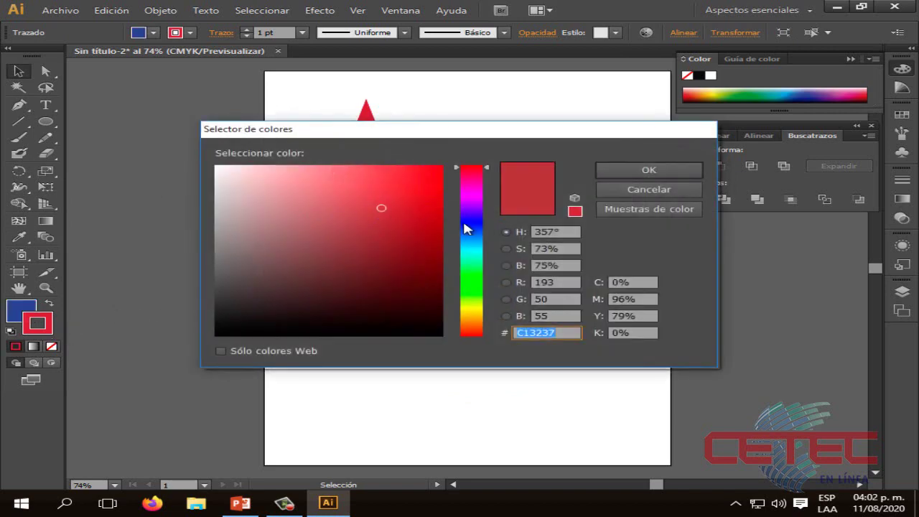
{"action": "left_click", "coordinate": [472, 225]}
{"action": "left_click", "coordinate": [422, 171]}
{"action": "left_click", "coordinate": [442, 165]}
{"action": "left_click", "coordinate": [654, 175]}
{"action": "left_click", "coordinate": [503, 353]}
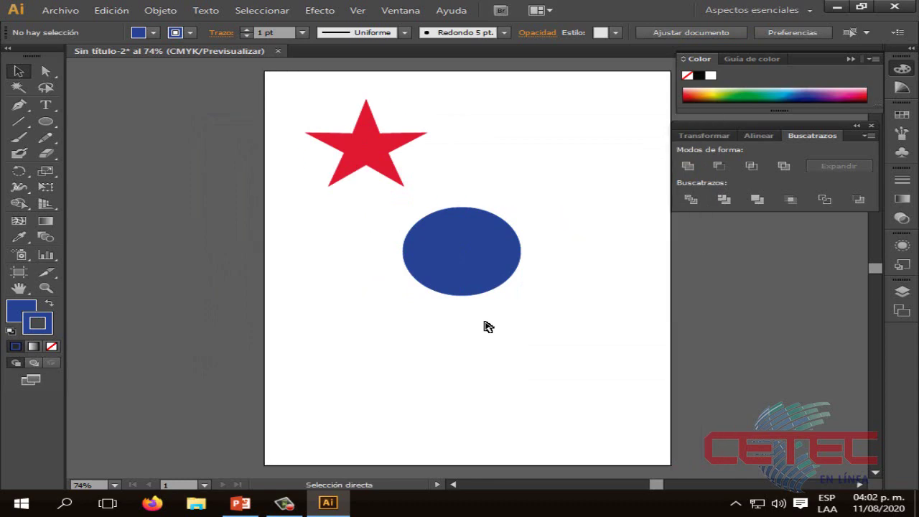
{"action": "scroll", "coordinate": [488, 327], "scroll_direction": "up", "scroll_amount": 5}
{"action": "scroll", "coordinate": [489, 327], "scroll_direction": "down", "scroll_amount": 2}
{"action": "scroll", "coordinate": [489, 327], "scroll_direction": "up", "scroll_amount": 1}
{"action": "scroll", "coordinate": [489, 327], "scroll_direction": "up", "scroll_amount": 1}
{"action": "scroll", "coordinate": [489, 326], "scroll_direction": "down", "scroll_amount": 1}
{"action": "key", "text": "super"}
{"action": "left_click", "coordinate": [487, 323]}
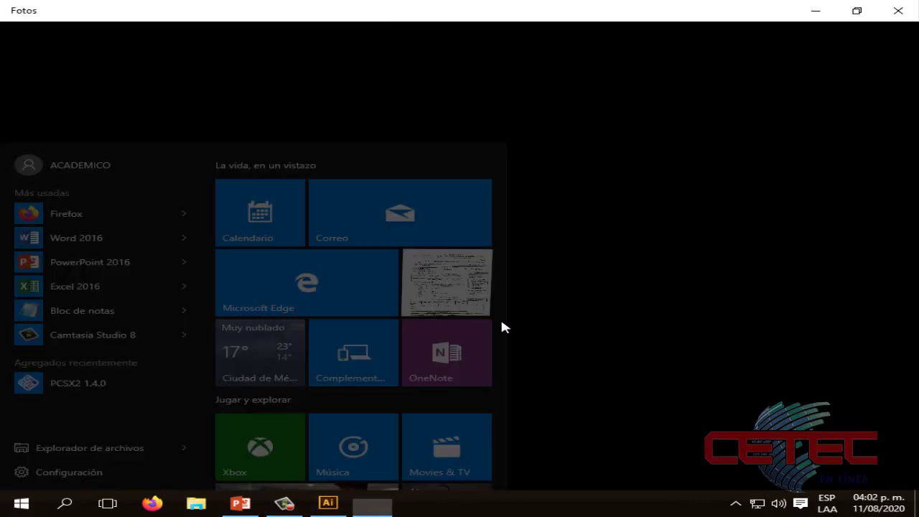
{"action": "left_click", "coordinate": [912, 19]}
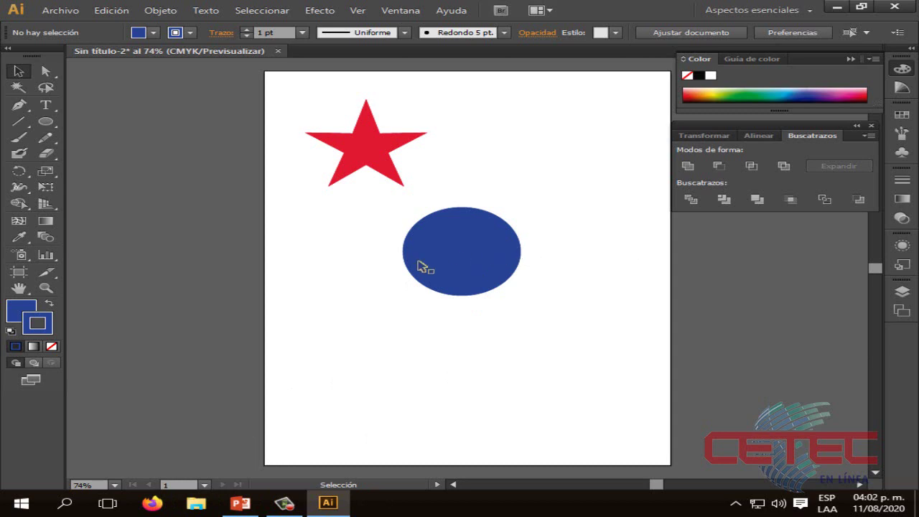
- Move the blue ellipse up and left so it overlaps the red star's lower-right point
{"action": "left_click", "coordinate": [101, 485]}
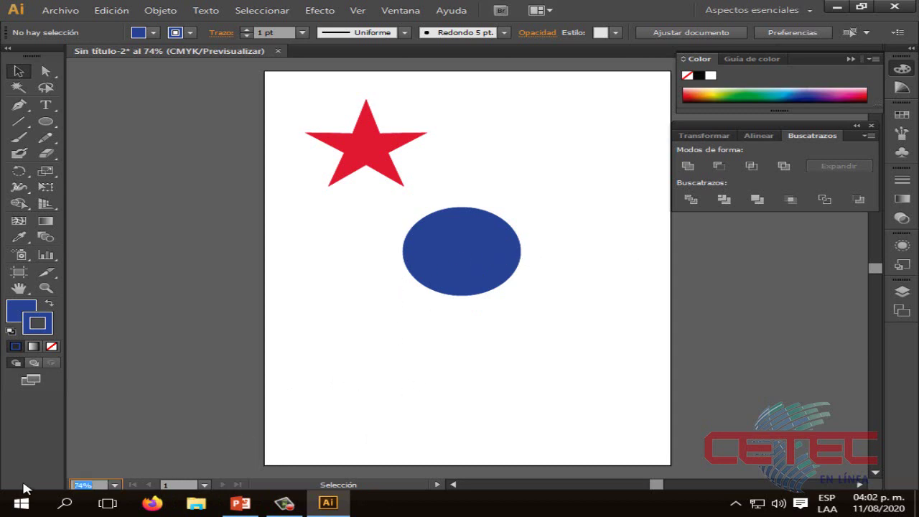
{"action": "key", "text": "Return"}
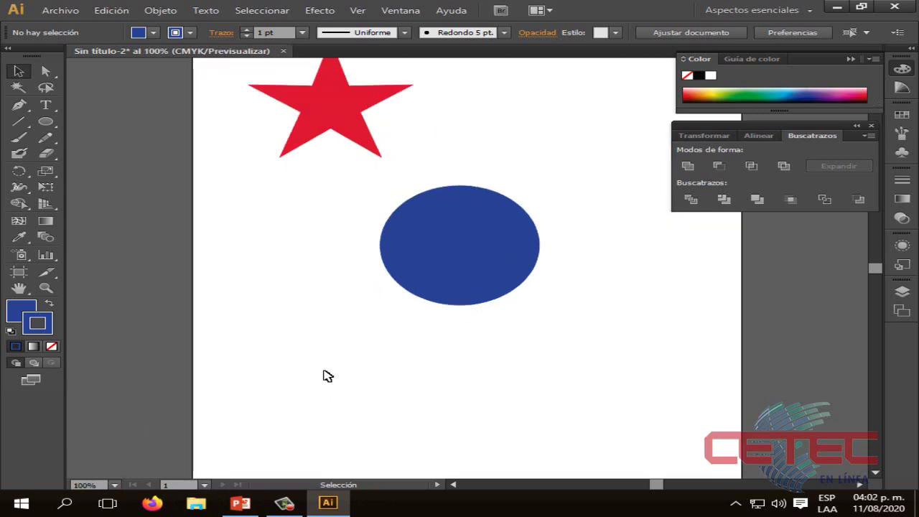
{"action": "scroll", "coordinate": [507, 335], "scroll_direction": "up", "scroll_amount": 3}
{"action": "left_click_drag", "start_coordinate": [474, 361], "coordinate": [435, 286]}
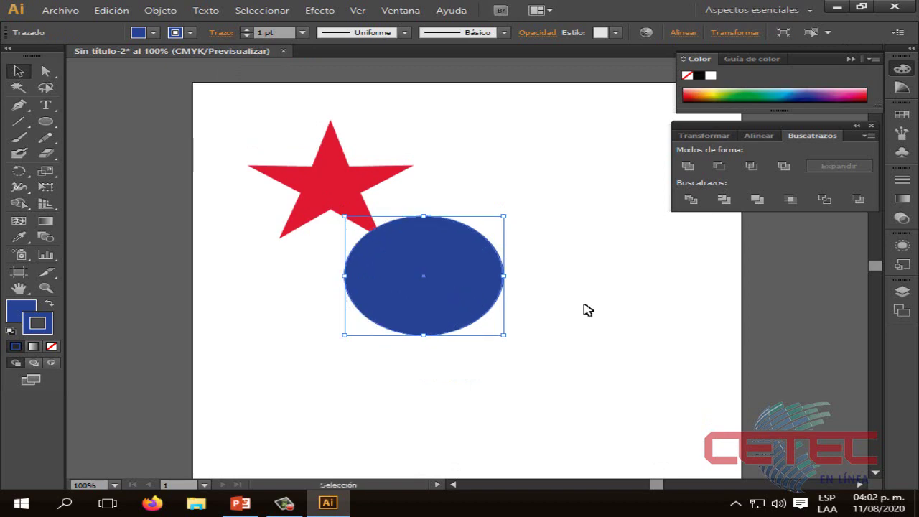
- Unite the red star and the blue ellipse into a single shape and check that they select as one object
{"action": "left_click", "coordinate": [587, 309]}
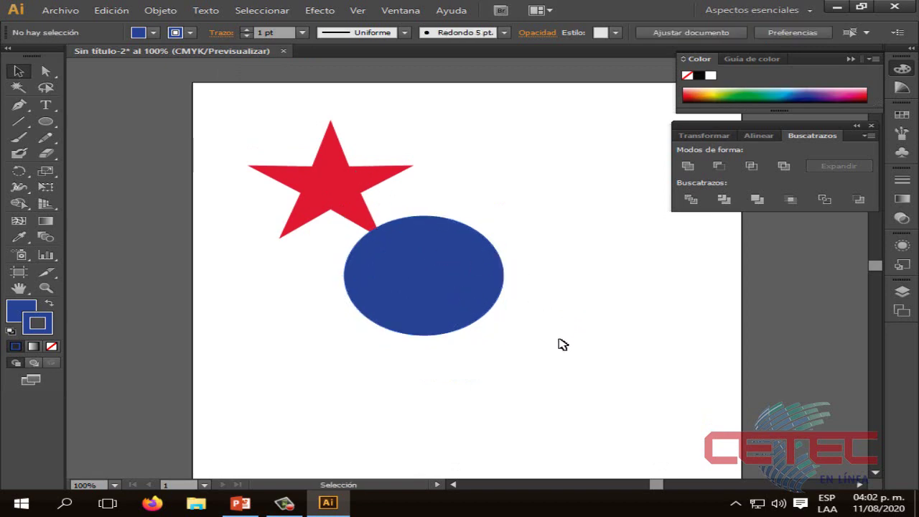
{"action": "left_click_drag", "start_coordinate": [561, 353], "coordinate": [199, 109]}
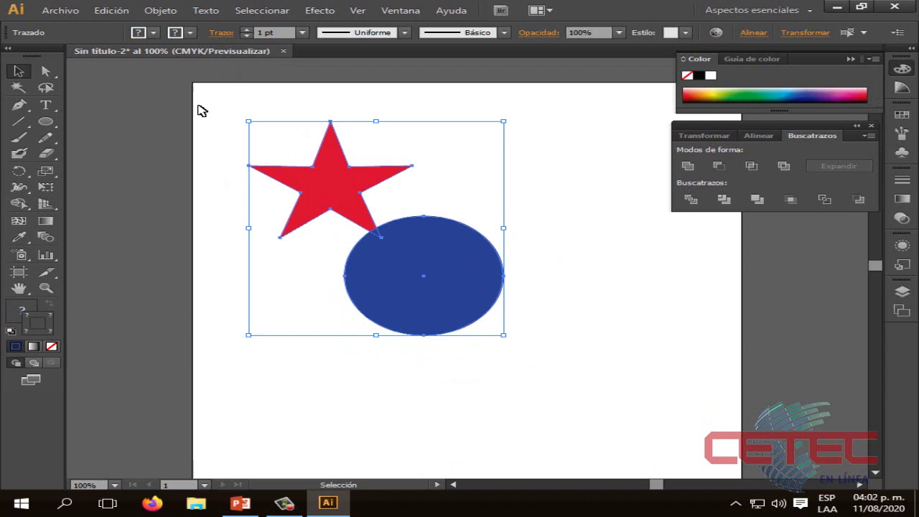
{"action": "left_click", "coordinate": [688, 167]}
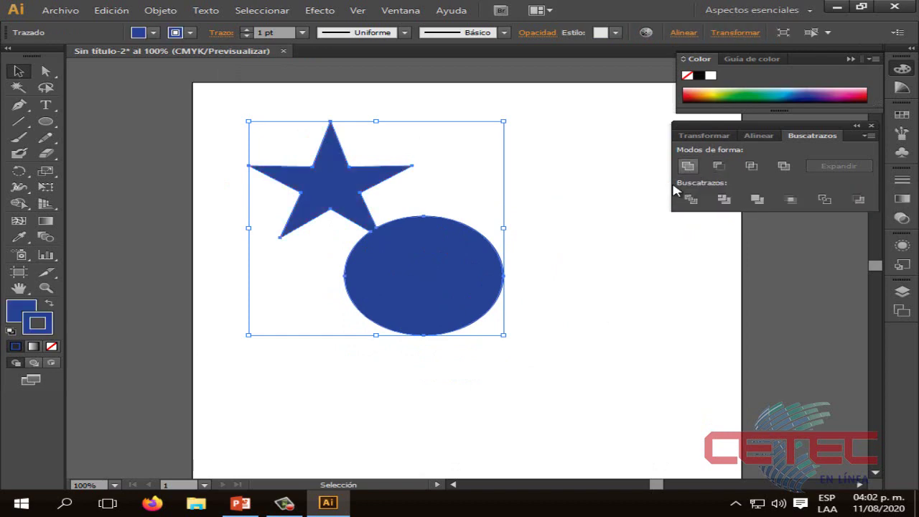
{"action": "left_click", "coordinate": [555, 328]}
{"action": "left_click", "coordinate": [400, 276]}
{"action": "left_click", "coordinate": [547, 263]}
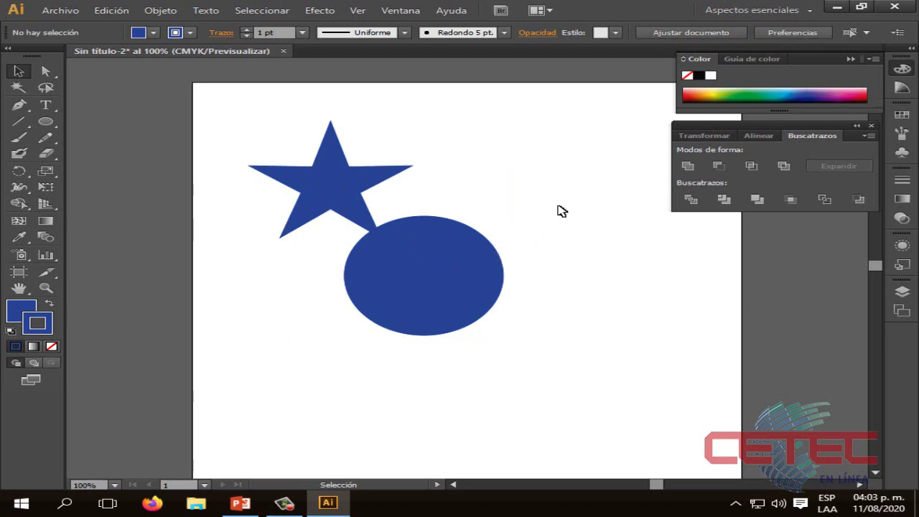
- Move the united star-and-ellipse shape slightly right and up on the artboard
{"action": "key", "text": "ctrl+a"}
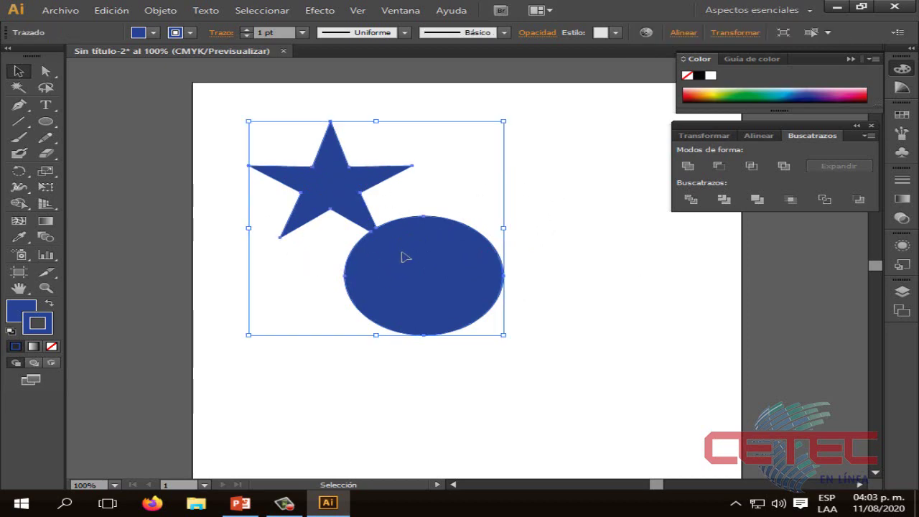
{"action": "left_click_drag", "start_coordinate": [402, 253], "coordinate": [453, 256]}
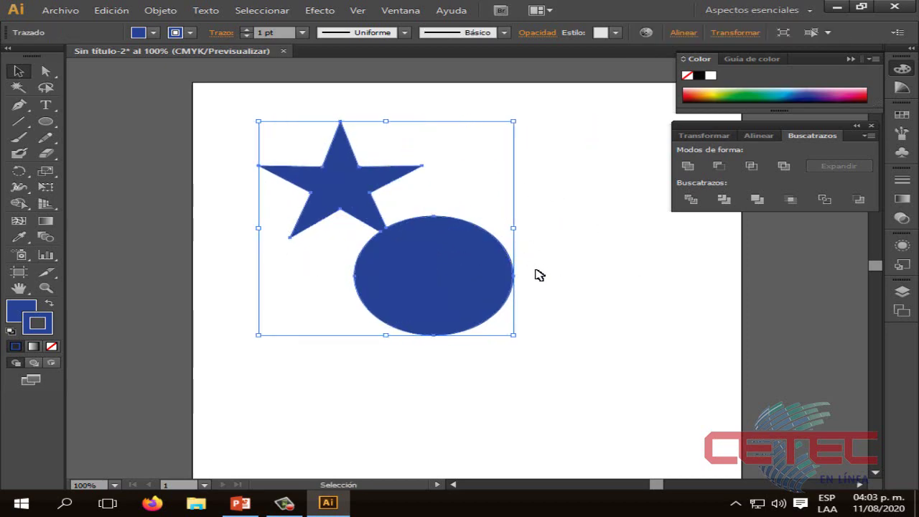
{"action": "left_click", "coordinate": [572, 277]}
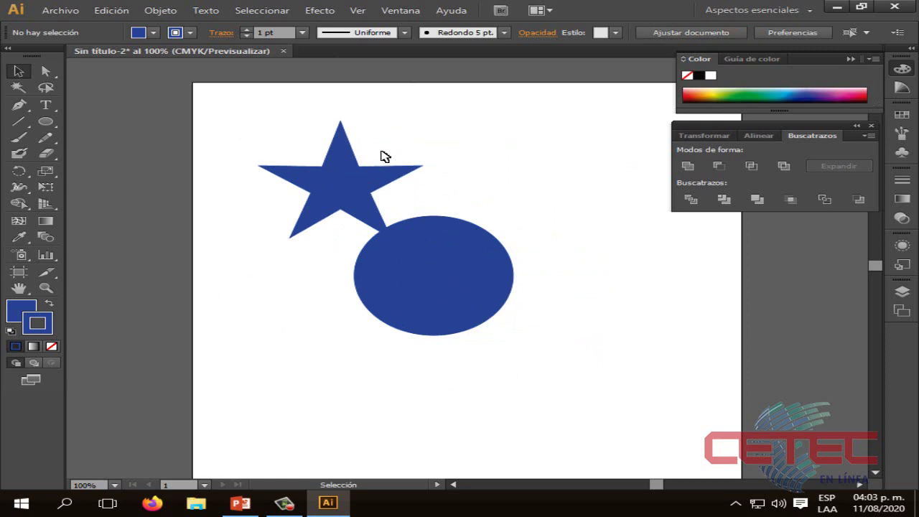
{"action": "left_click_drag", "start_coordinate": [386, 157], "coordinate": [391, 269]}
{"action": "left_click", "coordinate": [562, 276]}
- Remove the fill of the united shape, keeping its blue stroke
{"action": "key", "text": "ctrl+a"}
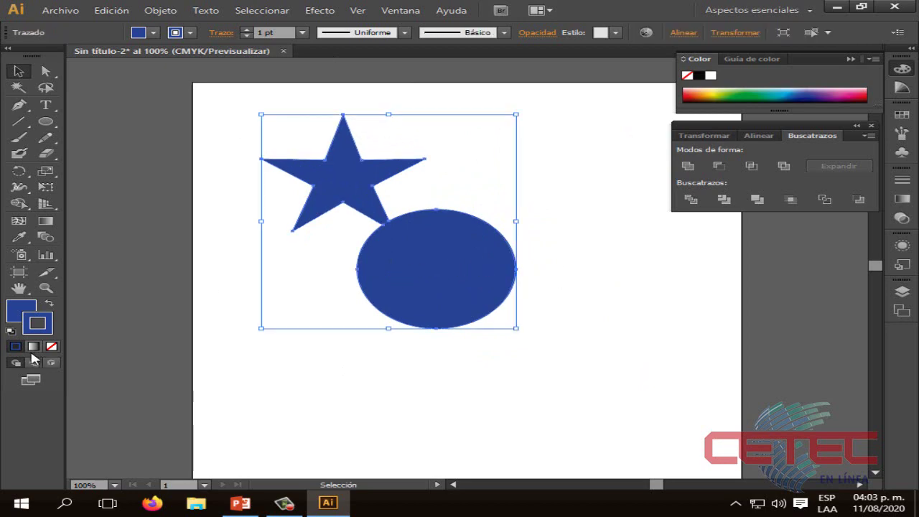
{"action": "left_click", "coordinate": [17, 313]}
{"action": "left_click", "coordinate": [52, 347]}
{"action": "left_click", "coordinate": [382, 267]}
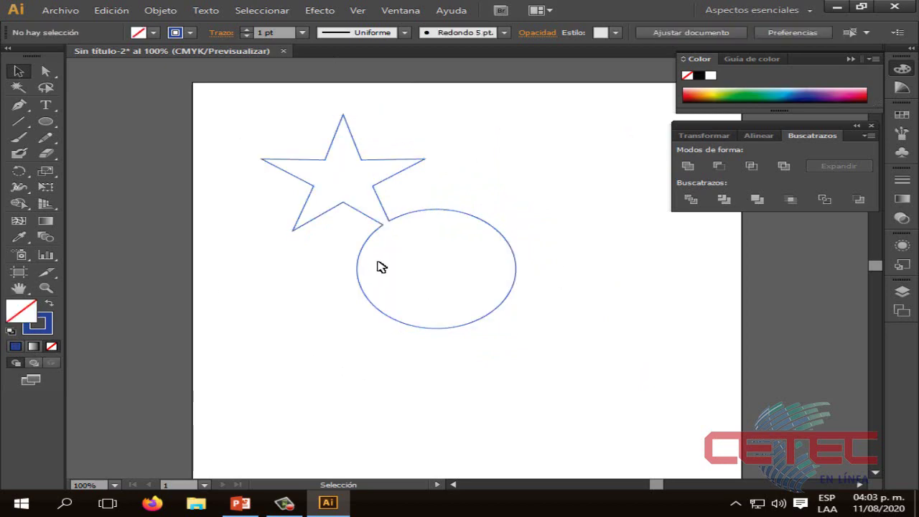
- Move the united outline a little to the left on the artboard and select its path for inspection
{"action": "left_click", "coordinate": [114, 485]}
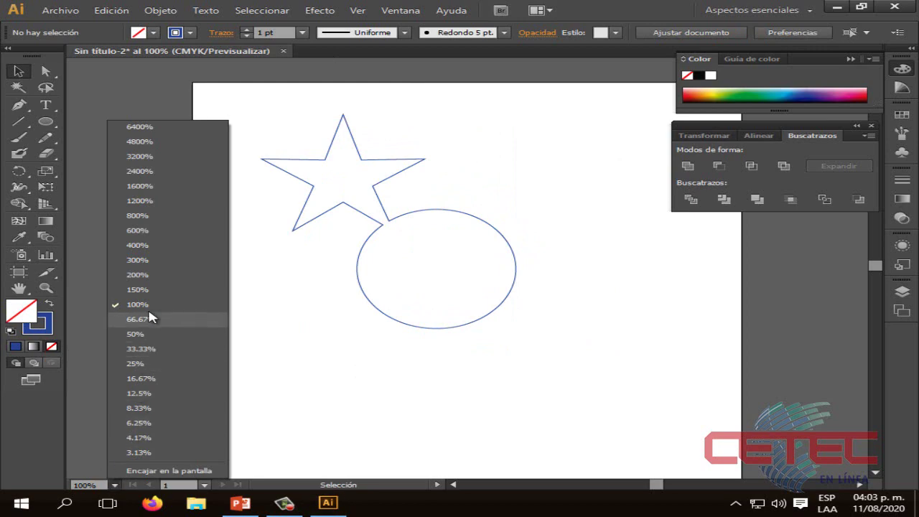
{"action": "left_click", "coordinate": [153, 280]}
{"action": "scroll", "coordinate": [651, 272], "scroll_direction": "up", "scroll_amount": 5}
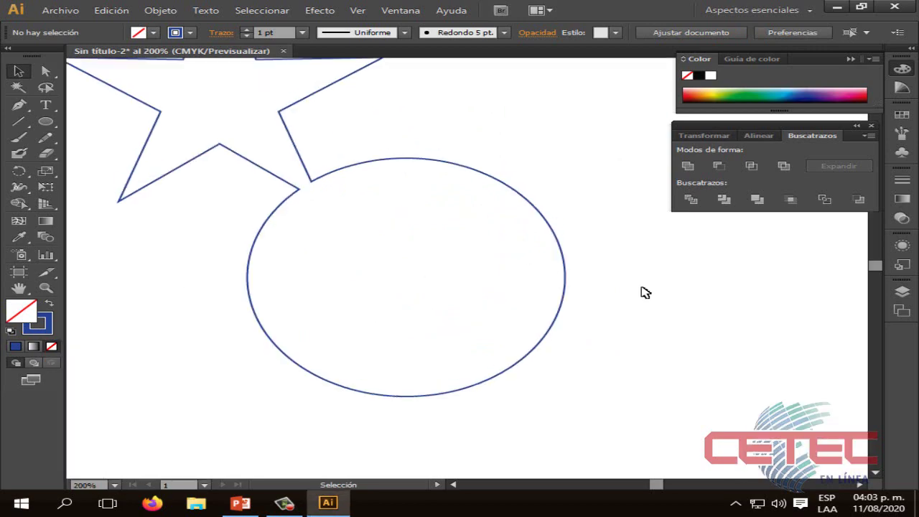
{"action": "scroll", "coordinate": [647, 334], "scroll_direction": "up", "scroll_amount": 2}
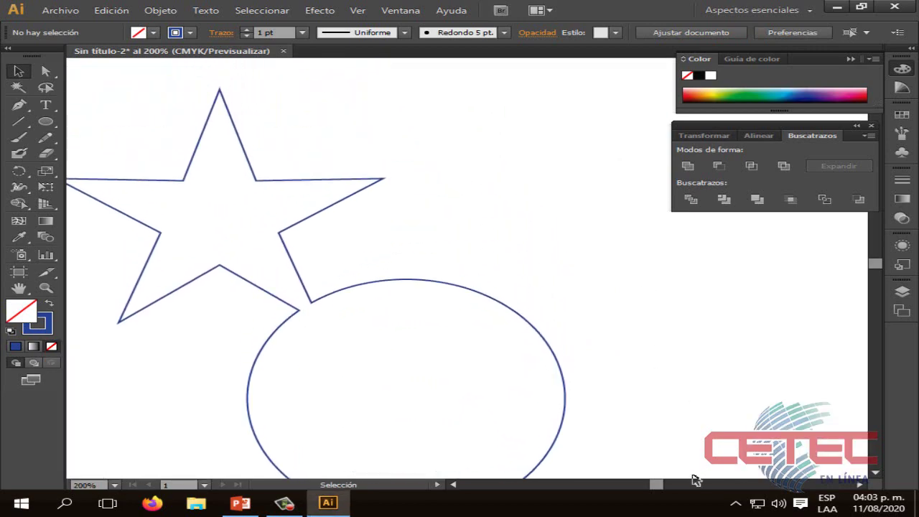
{"action": "left_click_drag", "start_coordinate": [656, 487], "coordinate": [653, 482]}
{"action": "scroll", "coordinate": [611, 350], "scroll_direction": "down", "scroll_amount": 3}
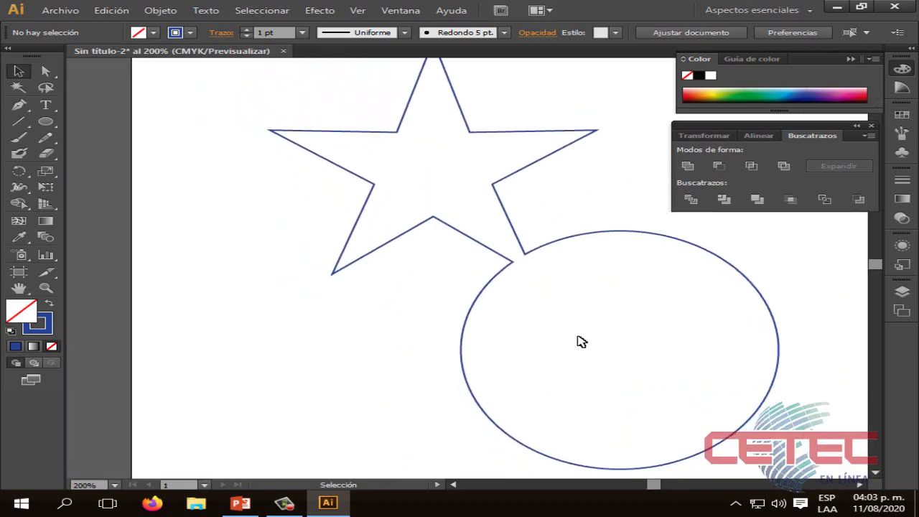
{"action": "left_click_drag", "start_coordinate": [563, 242], "coordinate": [503, 250]}
{"action": "left_click", "coordinate": [761, 281]}
{"action": "left_click", "coordinate": [506, 248]}
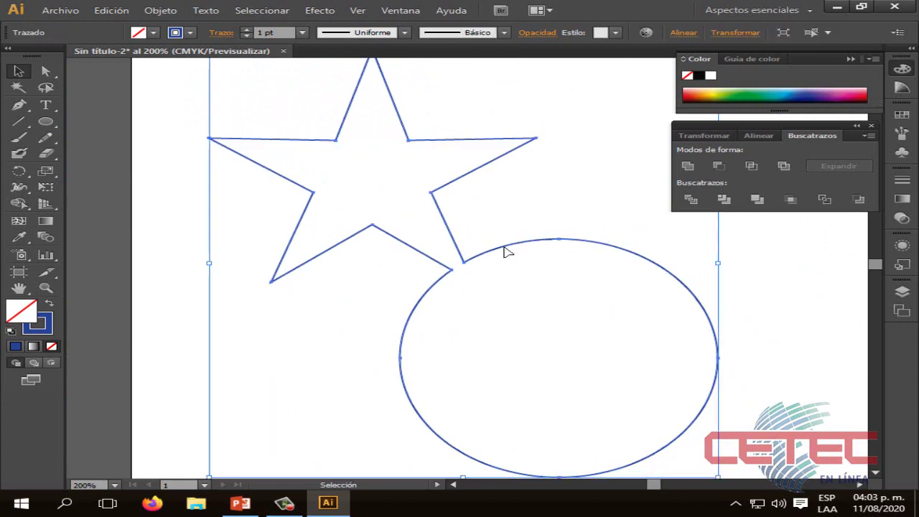
- Reshape the junction between star and ellipse with Direct Selection, moving its two anchor points apart and back close together
{"action": "left_click", "coordinate": [49, 72]}
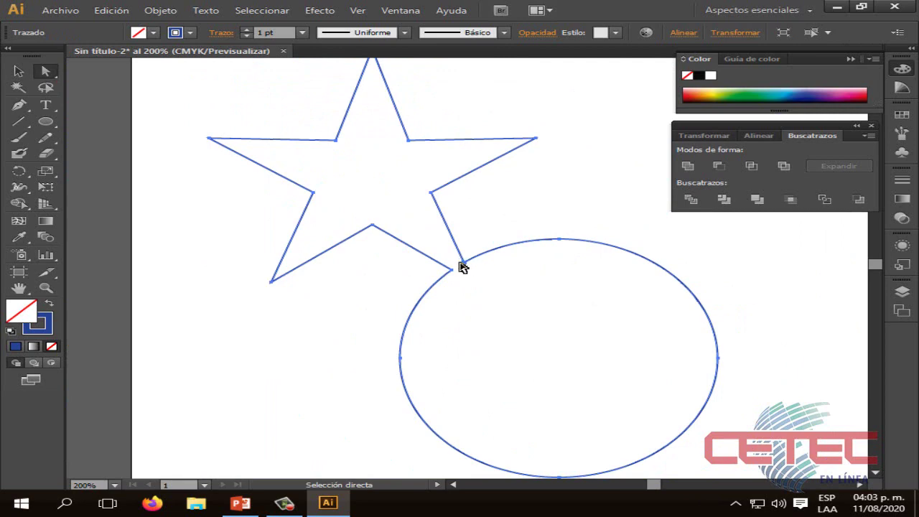
{"action": "left_click", "coordinate": [464, 264]}
{"action": "left_click", "coordinate": [464, 265]}
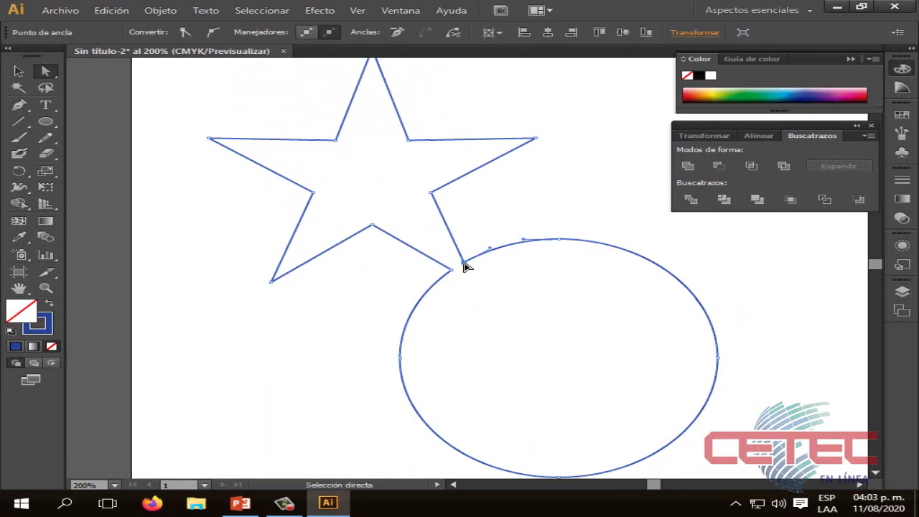
{"action": "left_click_drag", "start_coordinate": [464, 267], "coordinate": [427, 282]}
{"action": "left_click", "coordinate": [453, 273]}
{"action": "left_click", "coordinate": [646, 281]}
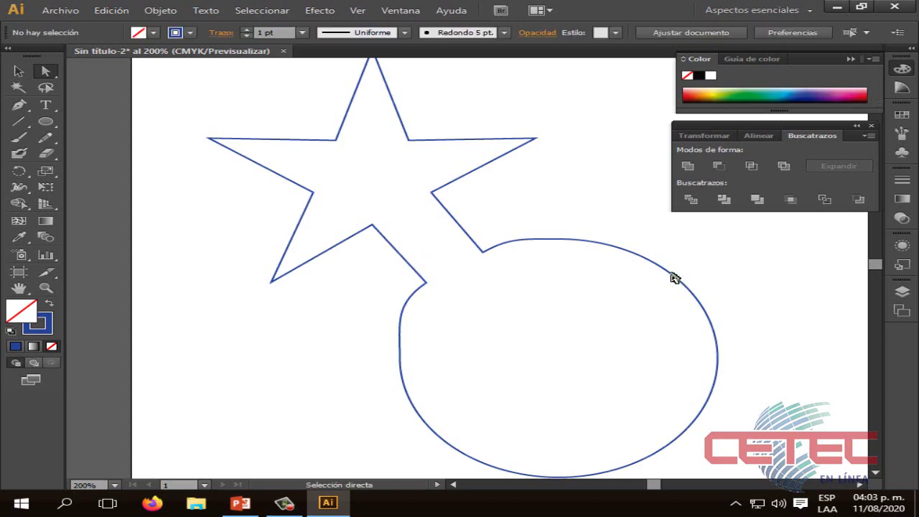
{"action": "left_click_drag", "start_coordinate": [485, 253], "coordinate": [458, 282]}
{"action": "left_click", "coordinate": [579, 214]}
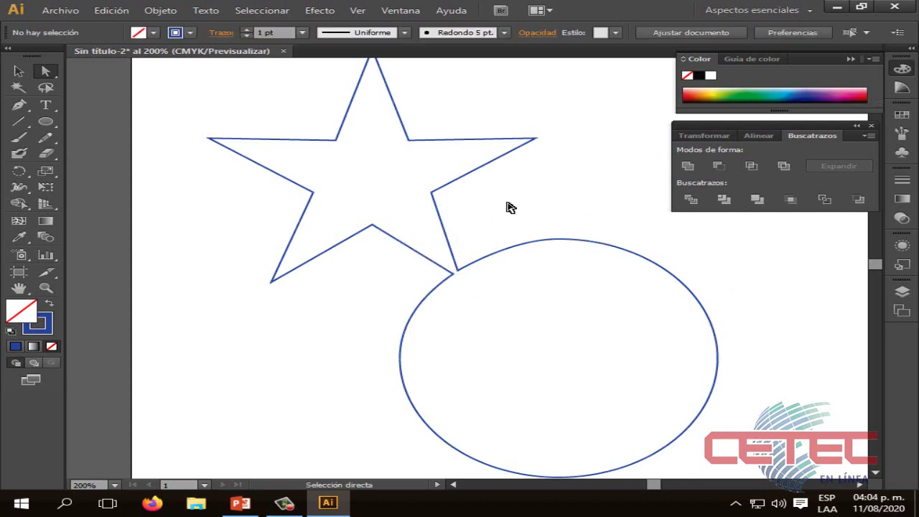
- Undo the anchor, fill, move and unite edits back to the separate red star and blue ellipse, and deselect them
{"action": "scroll", "coordinate": [522, 206], "scroll_direction": "right", "scroll_amount": 2}
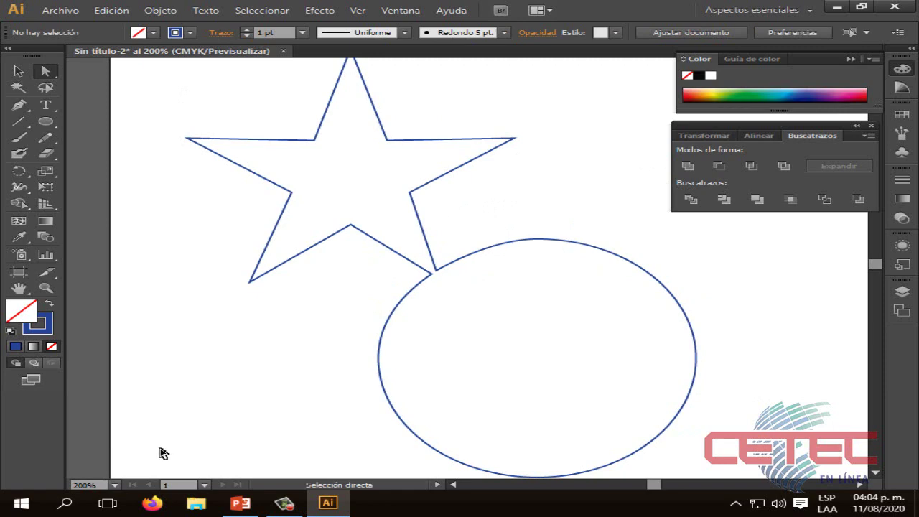
{"action": "scroll", "coordinate": [393, 293], "scroll_direction": "right", "scroll_amount": 1}
{"action": "scroll", "coordinate": [394, 291], "scroll_direction": "right", "scroll_amount": 1}
{"action": "scroll", "coordinate": [394, 291], "scroll_direction": "down", "scroll_amount": 5}
{"action": "scroll", "coordinate": [394, 291], "scroll_direction": "up", "scroll_amount": 6}
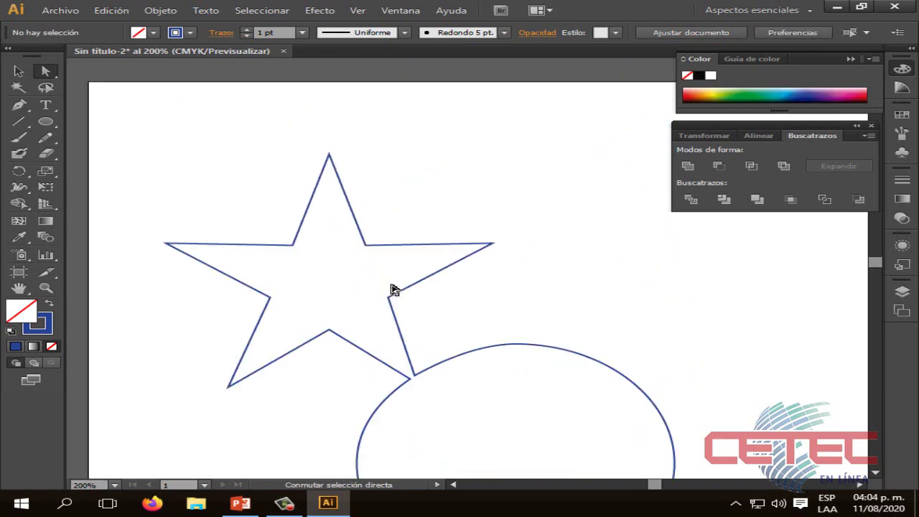
{"action": "key", "text": "ctrl+z"}
{"action": "key", "text": "ctrl+z"}
{"action": "key", "text": "ctrl+z"}
{"action": "key", "text": "ctrl+z"}
{"action": "key", "text": "ctrl+z"}
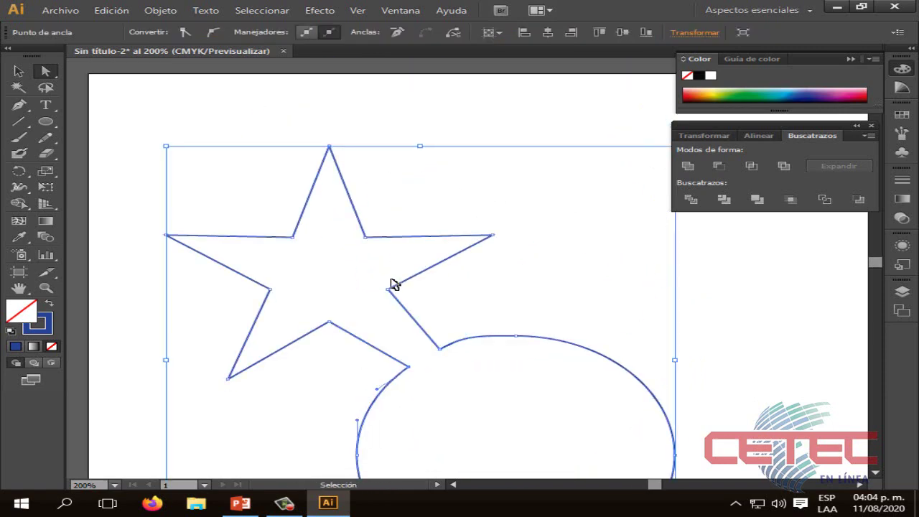
{"action": "key", "text": "ctrl+z"}
{"action": "key", "text": "ctrl+z"}
{"action": "key", "text": "ctrl+z"}
{"action": "key", "text": "ctrl+z"}
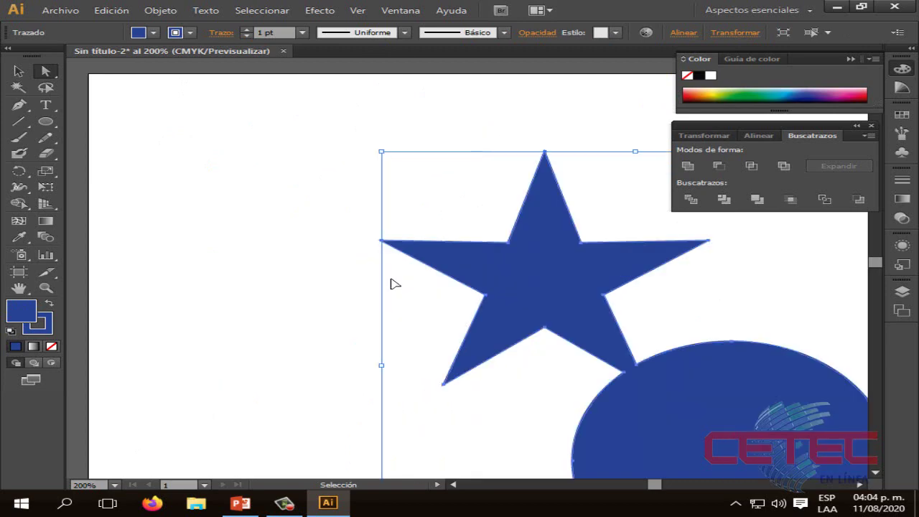
{"action": "key", "text": "ctrl+z"}
{"action": "left_click", "coordinate": [546, 289]}
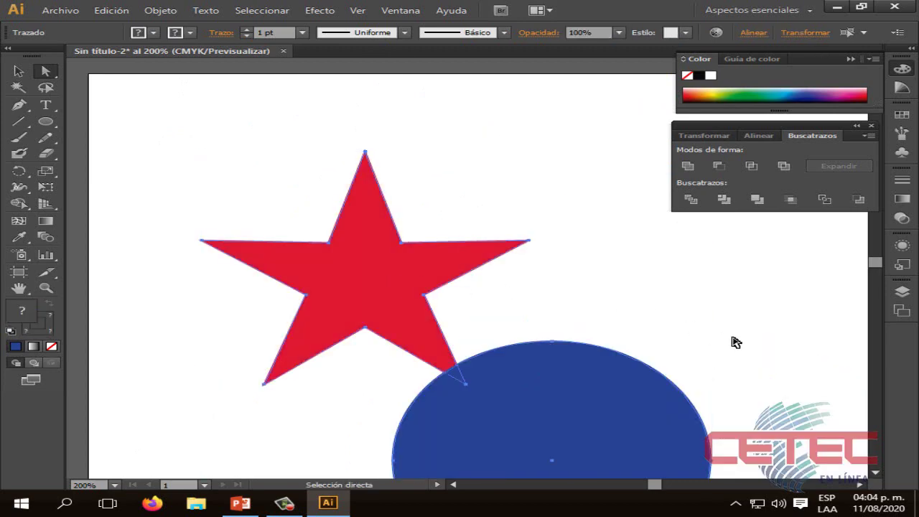
{"action": "scroll", "coordinate": [675, 327], "scroll_direction": "down", "scroll_amount": 1}
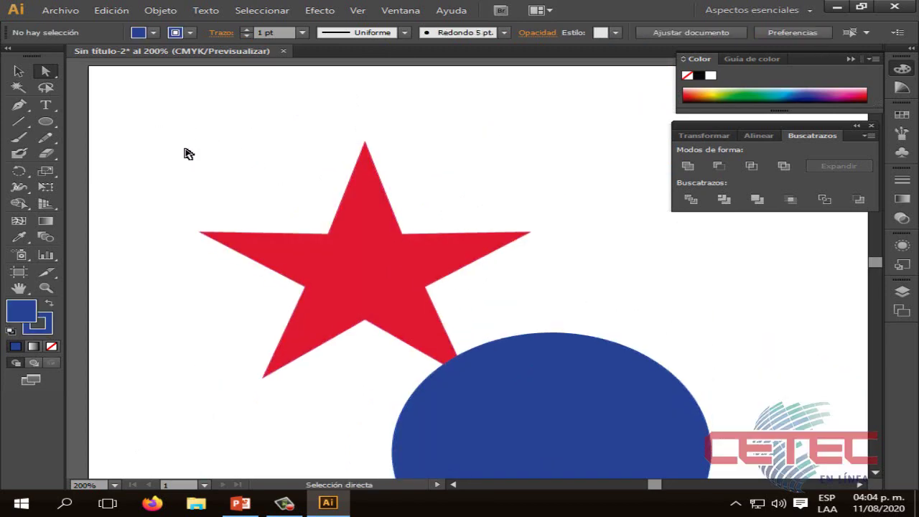
- Move the blue ellipse up and left with the Selection tool so it covers most of the red star, and deselect it
{"action": "left_click", "coordinate": [16, 71]}
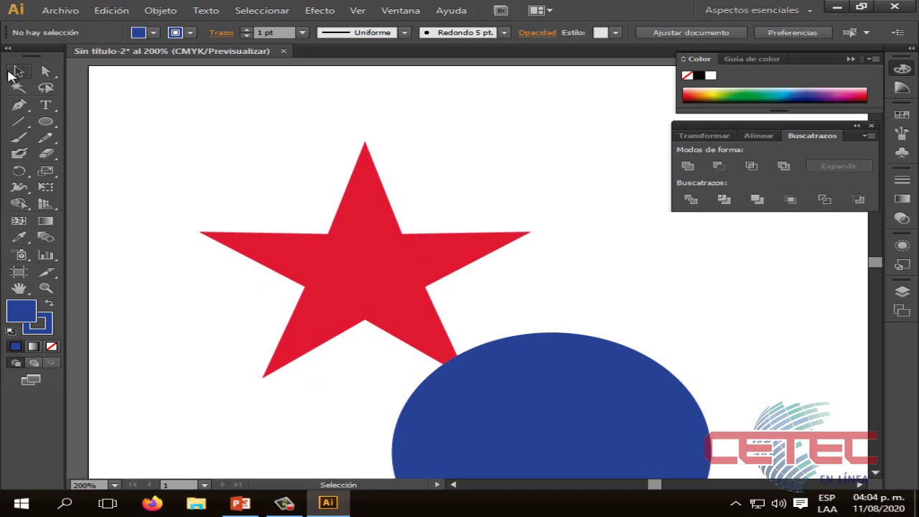
{"action": "left_click_drag", "start_coordinate": [150, 107], "coordinate": [754, 394]}
{"action": "scroll", "coordinate": [742, 396], "scroll_direction": "up", "scroll_amount": 7}
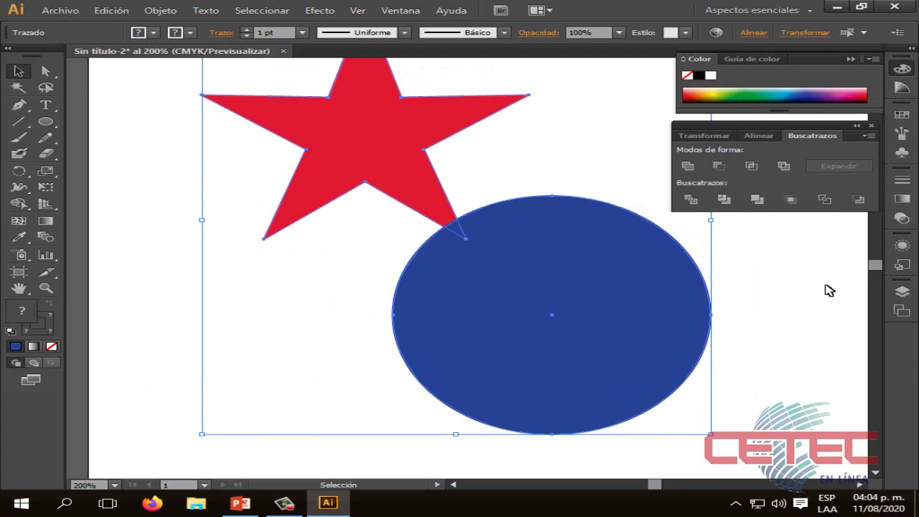
{"action": "left_click", "coordinate": [771, 306]}
{"action": "scroll", "coordinate": [750, 320], "scroll_direction": "up", "scroll_amount": 2}
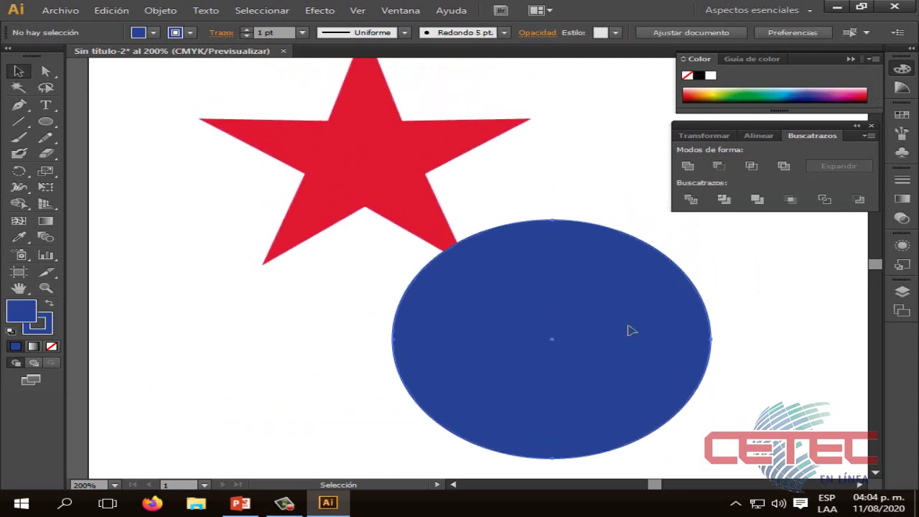
{"action": "left_click_drag", "start_coordinate": [603, 334], "coordinate": [496, 227]}
{"action": "left_click", "coordinate": [666, 342]}
{"action": "scroll", "coordinate": [627, 355], "scroll_direction": "up", "scroll_amount": 2}
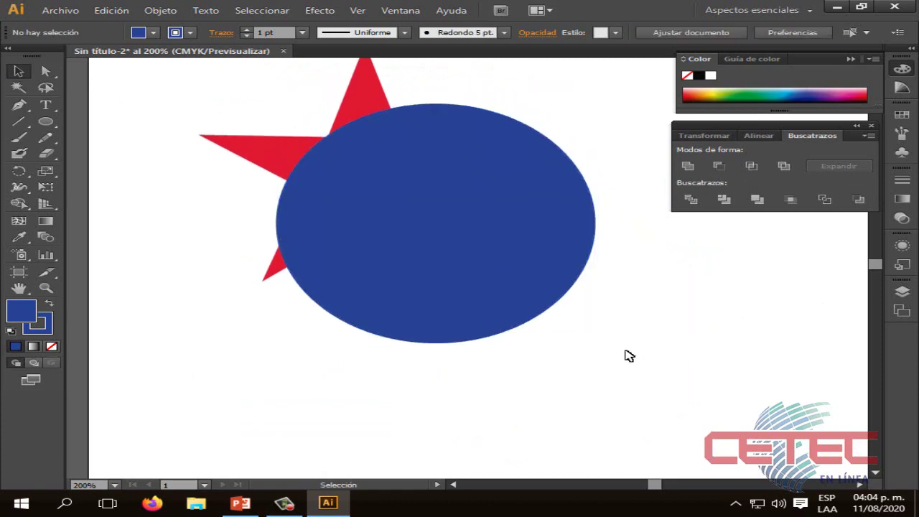
- Subtract the front ellipse from the red star using the Minus Front shape mode, inspect the remaining pieces, and undo the subtraction
{"action": "left_click_drag", "start_coordinate": [641, 399], "coordinate": [156, 73]}
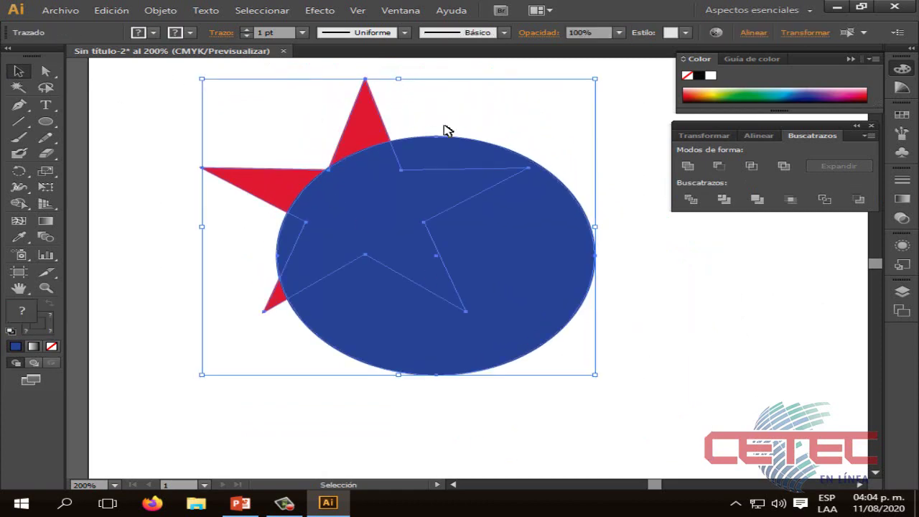
{"action": "left_click", "coordinate": [719, 166]}
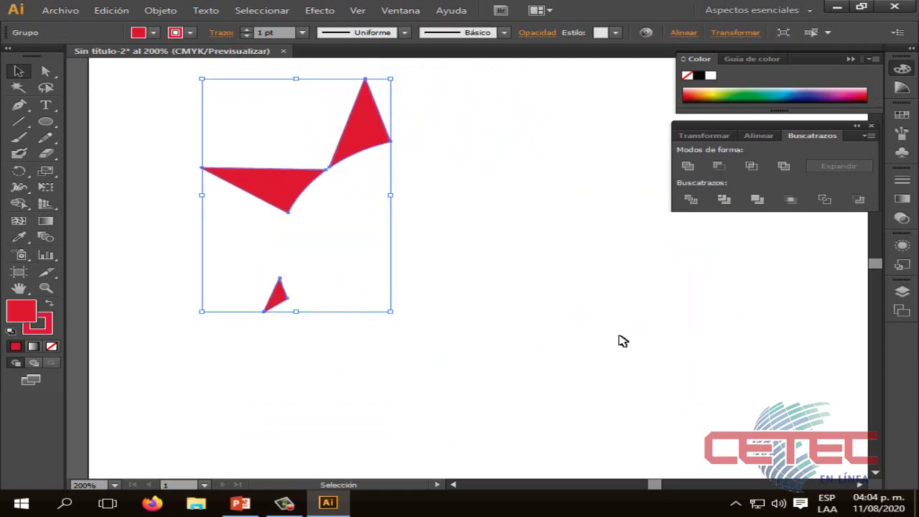
{"action": "left_click", "coordinate": [460, 189]}
{"action": "left_click", "coordinate": [363, 148]}
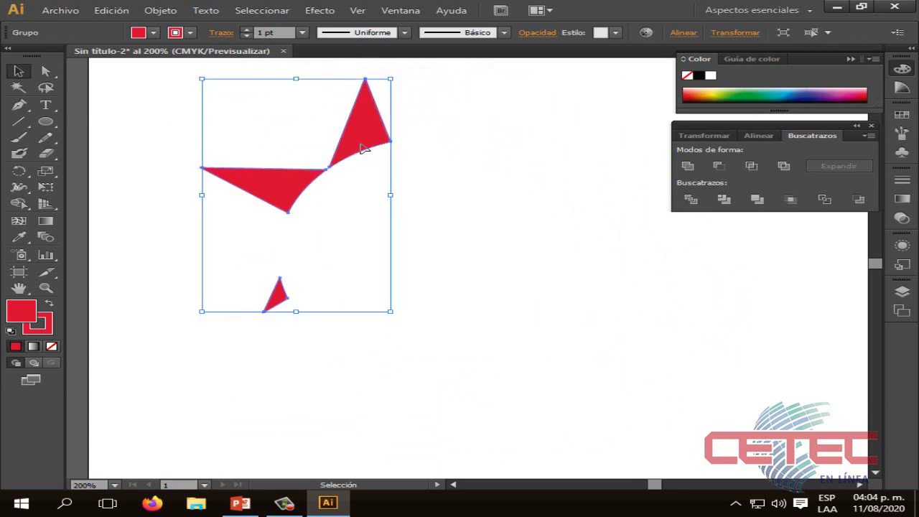
{"action": "left_click", "coordinate": [477, 226]}
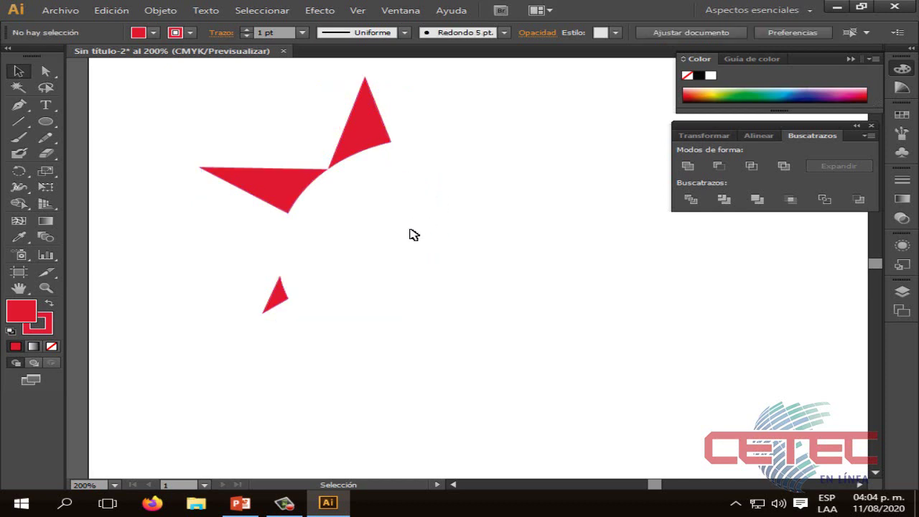
{"action": "key", "text": "ctrl+z"}
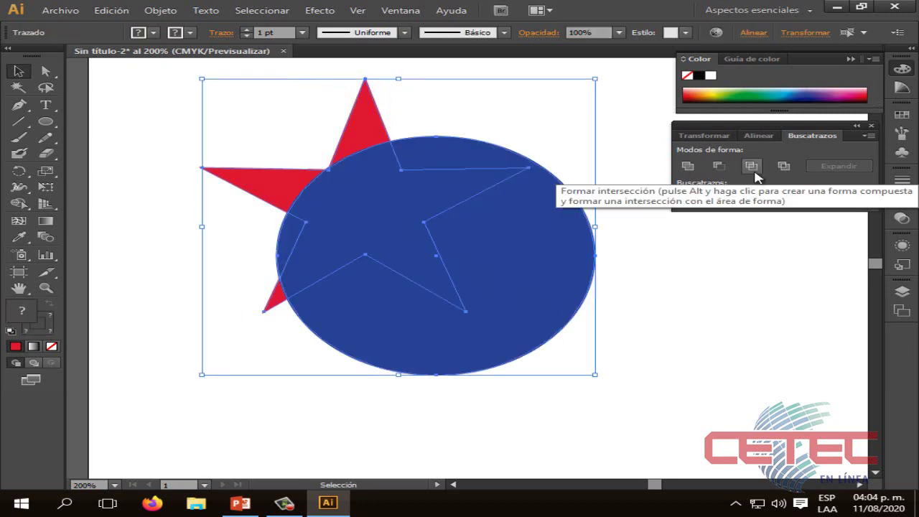
- Move the blue ellipse right so it overlaps only the star's right-hand part, and deselect it
{"action": "left_click", "coordinate": [686, 319]}
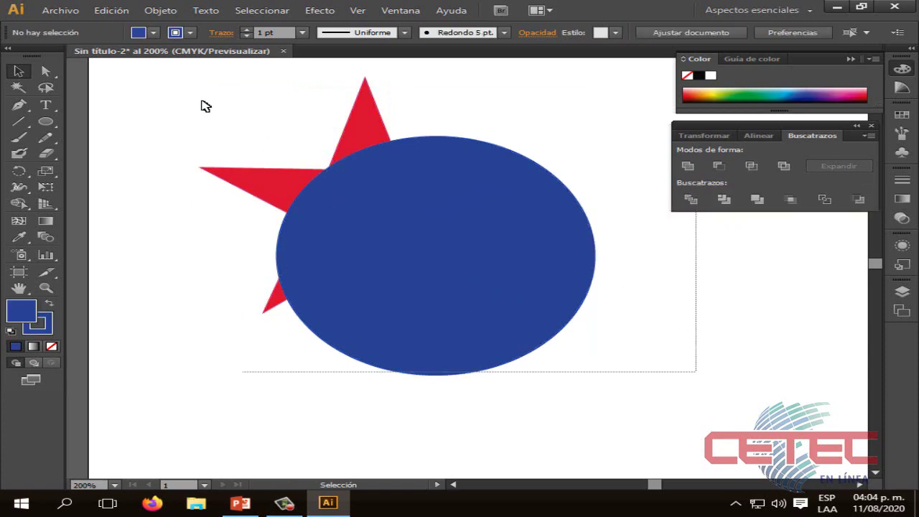
{"action": "left_click_drag", "start_coordinate": [203, 102], "coordinate": [155, 100]}
{"action": "left_click", "coordinate": [650, 318]}
{"action": "left_click_drag", "start_coordinate": [528, 314], "coordinate": [568, 304]}
{"action": "left_click", "coordinate": [795, 333]}
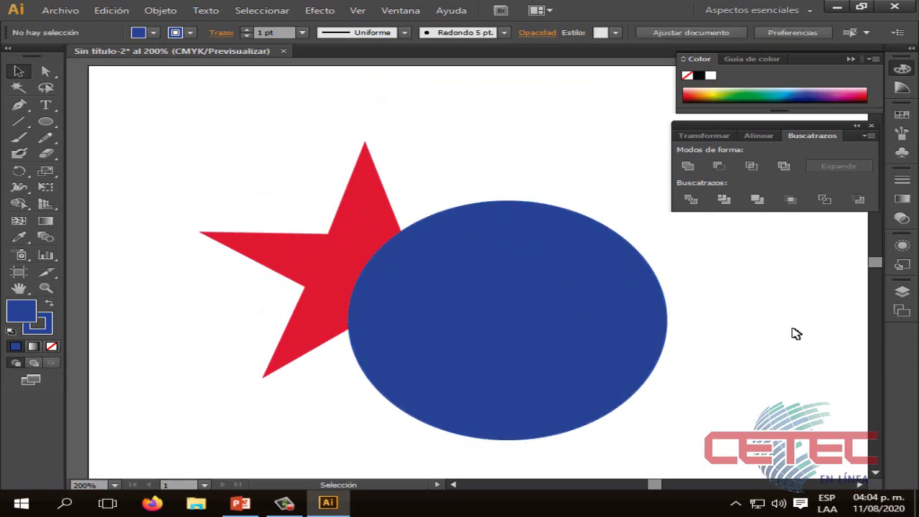
- Intersect the red star and blue ellipse with the Buscatrazos shape mode, inspect the remaining piece, and undo the intersection
{"action": "left_click_drag", "start_coordinate": [734, 438], "coordinate": [172, 153]}
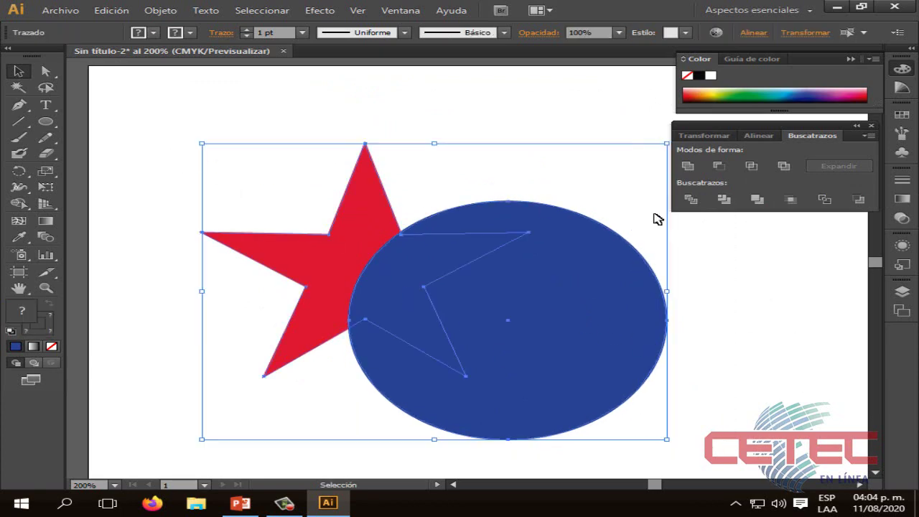
{"action": "left_click", "coordinate": [752, 167]}
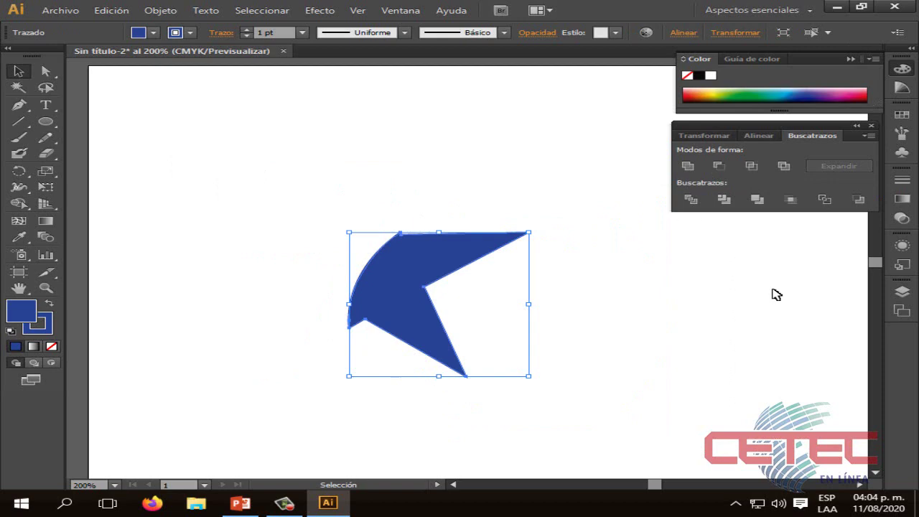
{"action": "left_click", "coordinate": [629, 325]}
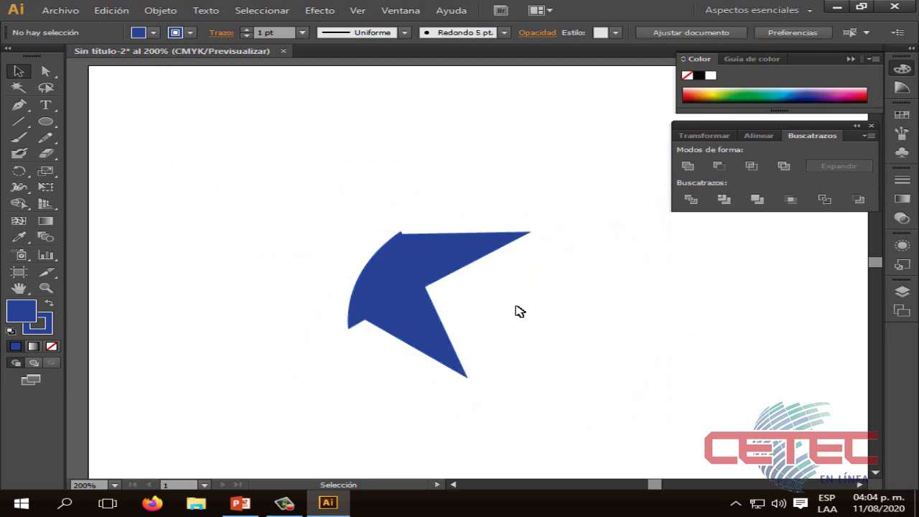
{"action": "left_click", "coordinate": [422, 270]}
{"action": "left_click", "coordinate": [632, 358]}
{"action": "left_click", "coordinate": [416, 271]}
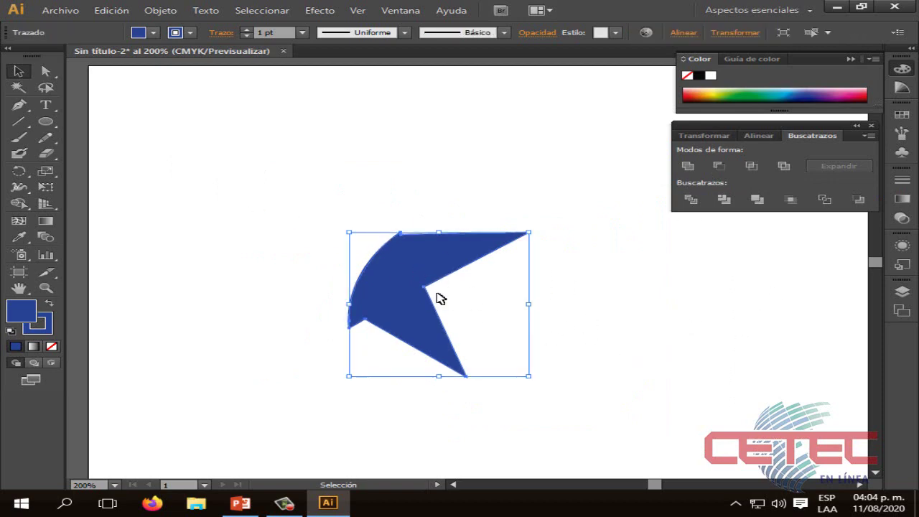
{"action": "left_click", "coordinate": [642, 388]}
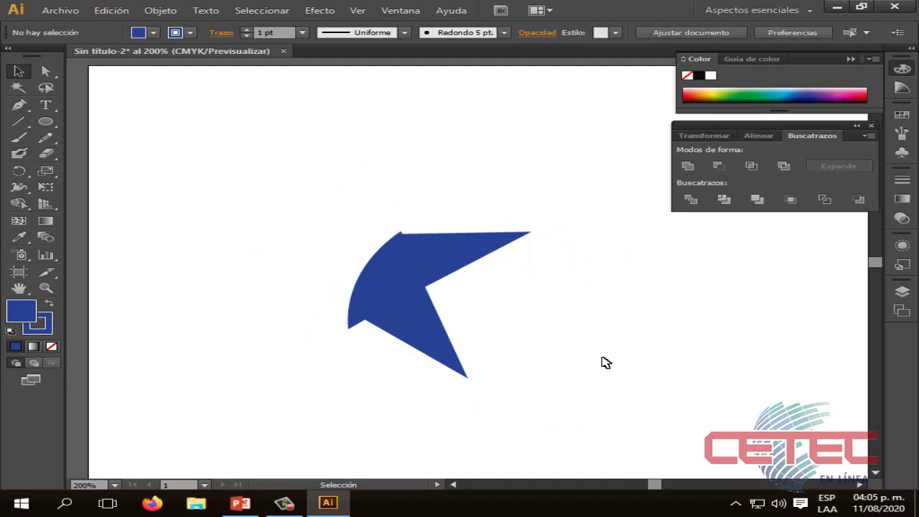
{"action": "key", "text": "ctrl+z"}
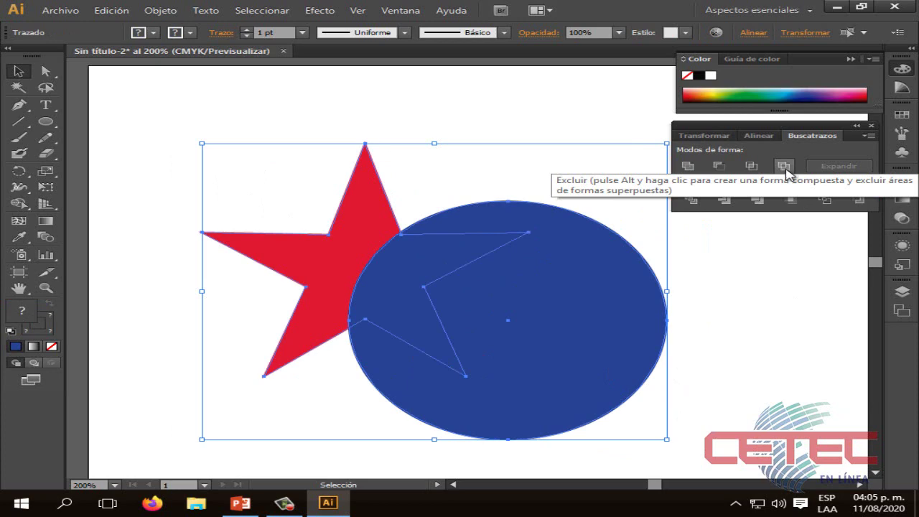
- Exclude the overlapping area of the star and ellipse with the Excluir shape mode, and move the resulting group around to inspect it
{"action": "left_click", "coordinate": [785, 166]}
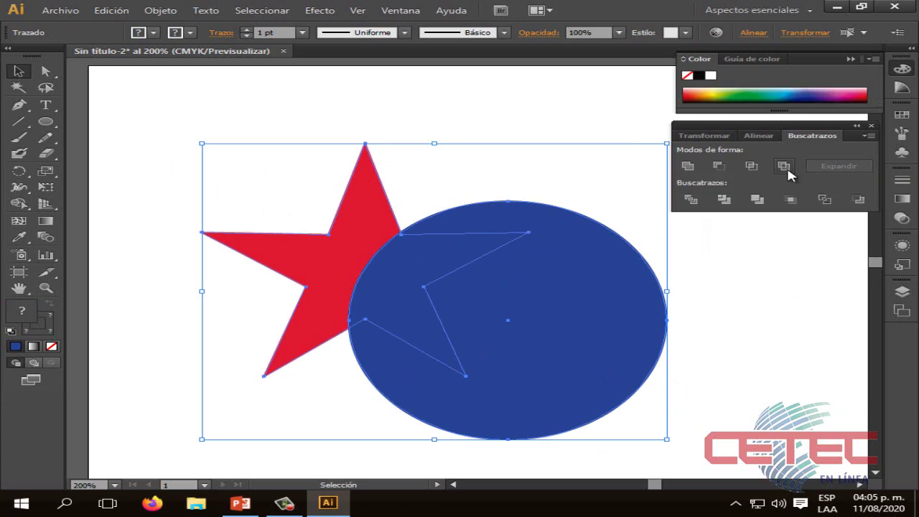
{"action": "left_click", "coordinate": [736, 340]}
{"action": "left_click_drag", "start_coordinate": [618, 344], "coordinate": [584, 318]}
{"action": "left_click", "coordinate": [698, 324]}
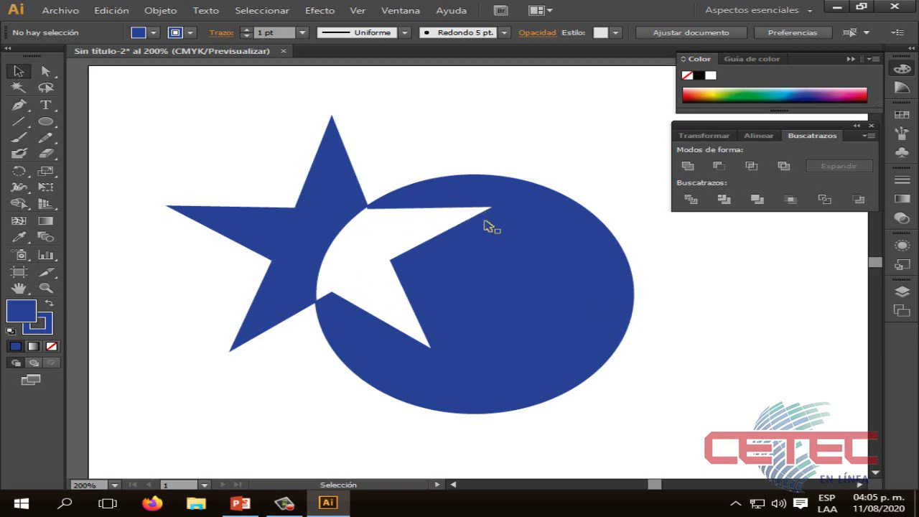
{"action": "left_click_drag", "start_coordinate": [501, 288], "coordinate": [523, 285]}
{"action": "key", "text": "ctrl+z"}
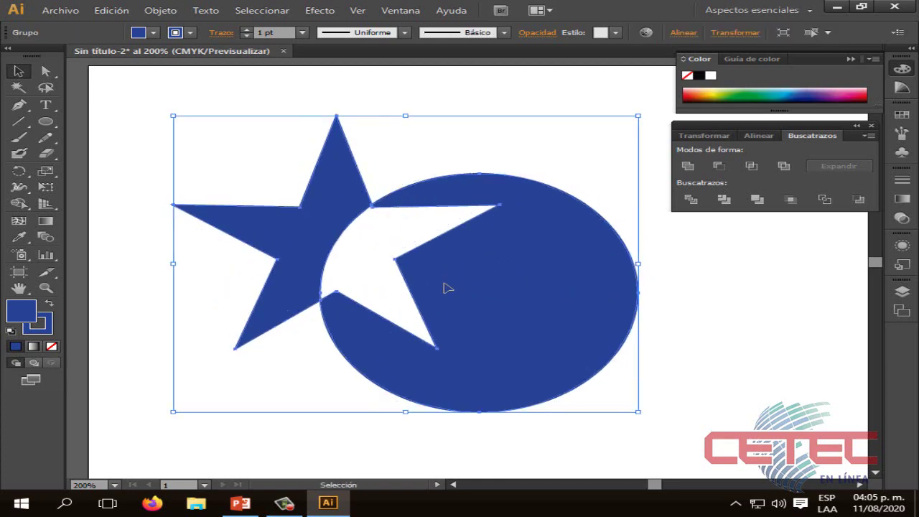
{"action": "left_click_drag", "start_coordinate": [453, 281], "coordinate": [484, 279]}
{"action": "left_click_drag", "start_coordinate": [662, 300], "coordinate": [637, 298]}
{"action": "left_click", "coordinate": [709, 301]}
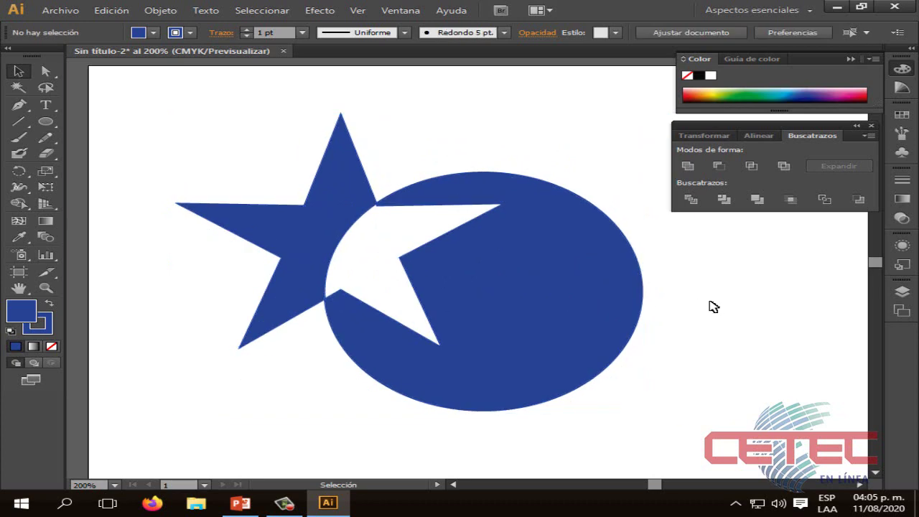
- Undo the group moves and the exclusion back to the separate red star and blue ellipse
{"action": "key", "text": "ctrl+z"}
{"action": "key", "text": "ctrl+z"}
{"action": "key", "text": "ctrl+z"}
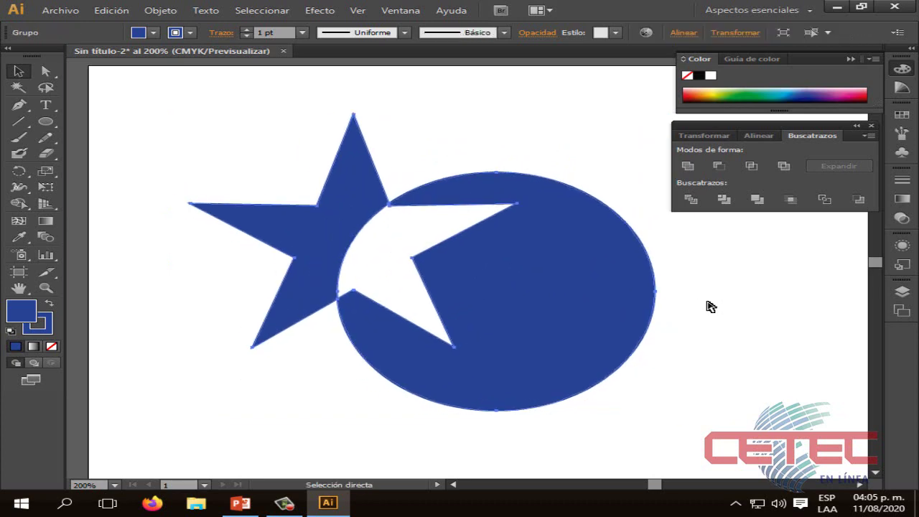
{"action": "key", "text": "ctrl+z"}
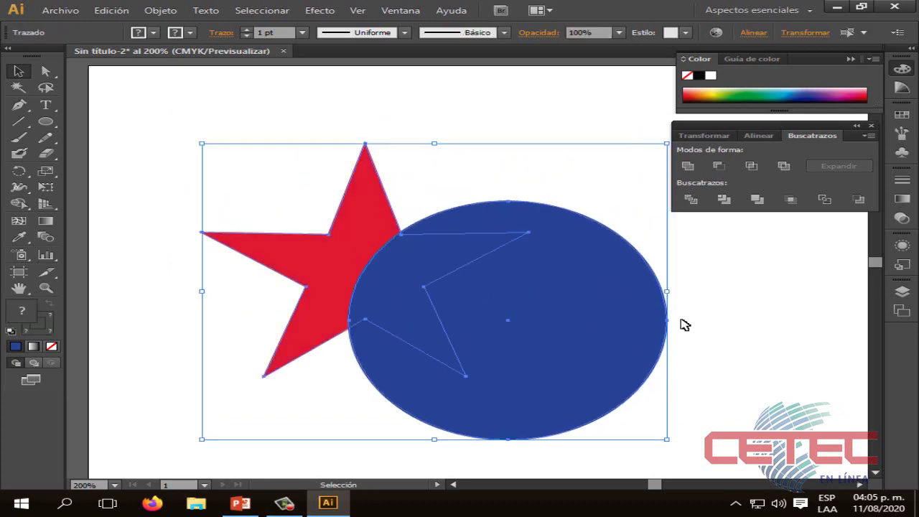
- Move the red star and blue ellipse together up and left on the artboard, and deselect them
{"action": "left_click_drag", "start_coordinate": [613, 334], "coordinate": [558, 279]}
{"action": "left_click", "coordinate": [694, 314]}
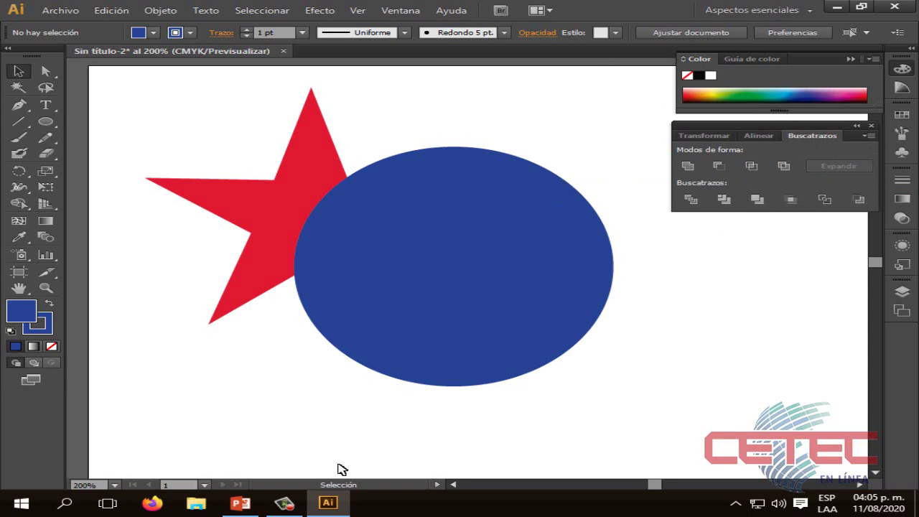
- Switch to PowerPoint and read the Buscatrazos slide describing the Dividir and Cortar options
{"action": "left_click", "coordinate": [241, 503]}
{"action": "left_click", "coordinate": [557, 363]}
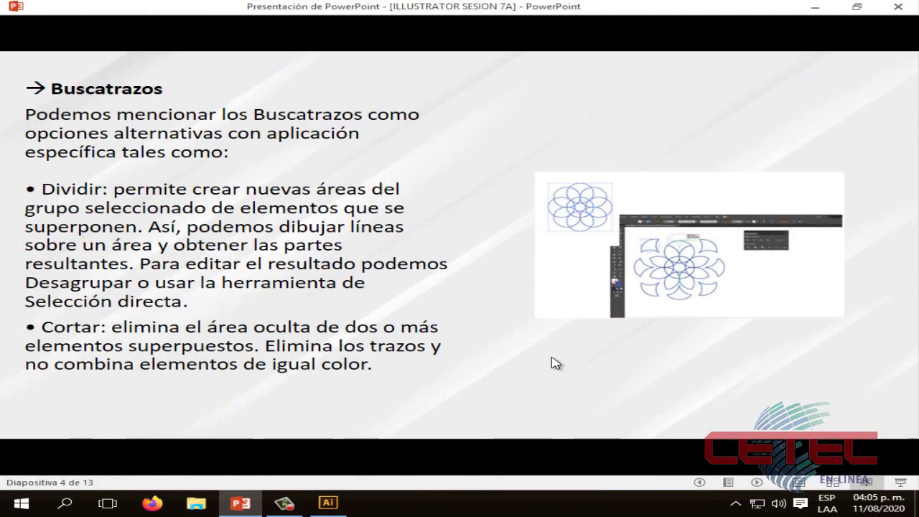
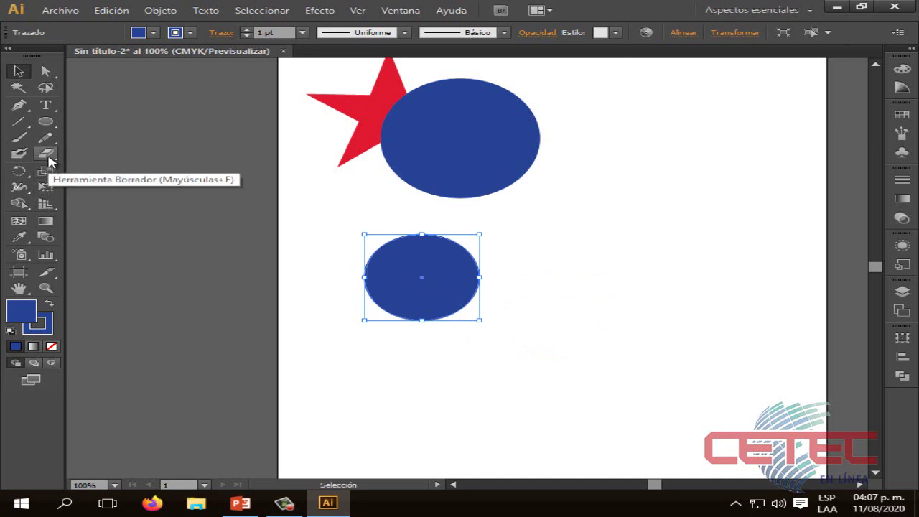
- Try to rotate a copy of the small blue ellipse around its bottom anchor point, and undo the rotation
{"action": "left_click", "coordinate": [19, 173]}
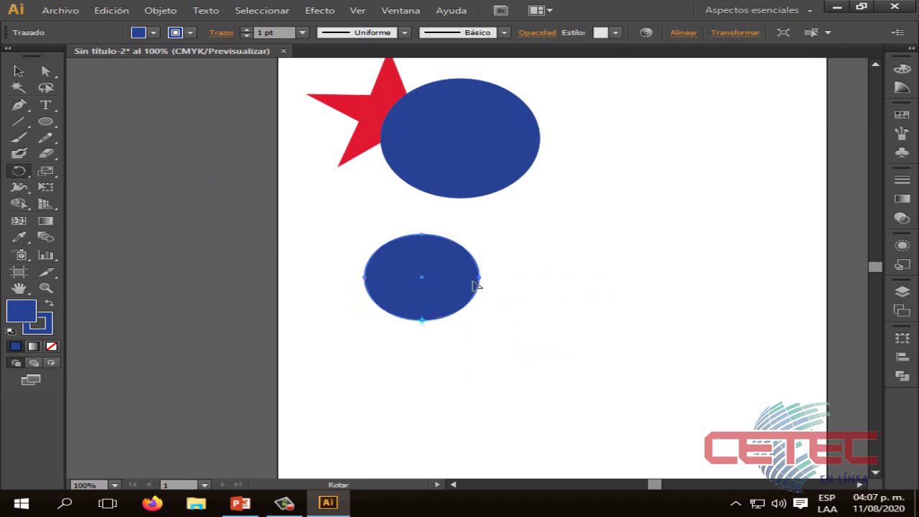
{"action": "left_click_drag", "start_coordinate": [471, 270], "coordinate": [503, 339]}
{"action": "left_click_drag", "start_coordinate": [428, 350], "coordinate": [499, 298]}
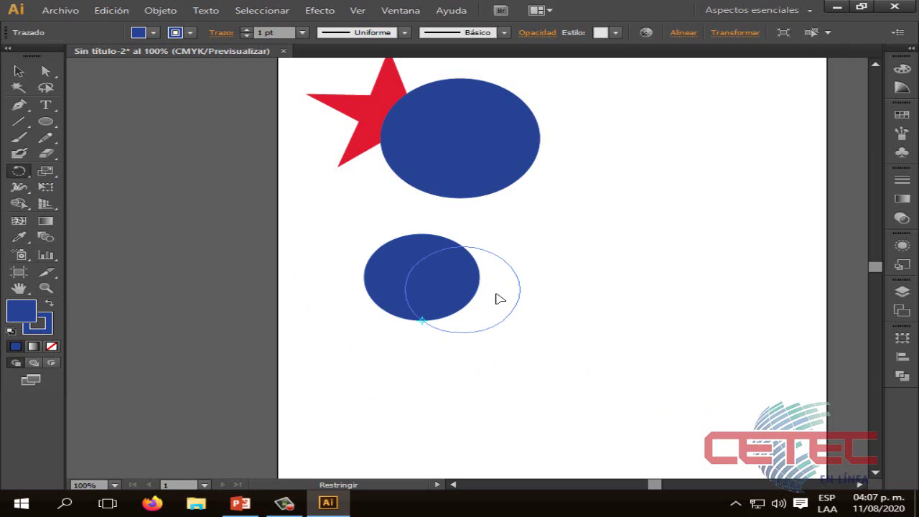
{"action": "key", "text": "alt"}
{"action": "left_click_drag", "start_coordinate": [501, 298], "coordinate": [501, 298]}
{"action": "key", "text": "ctrl"}
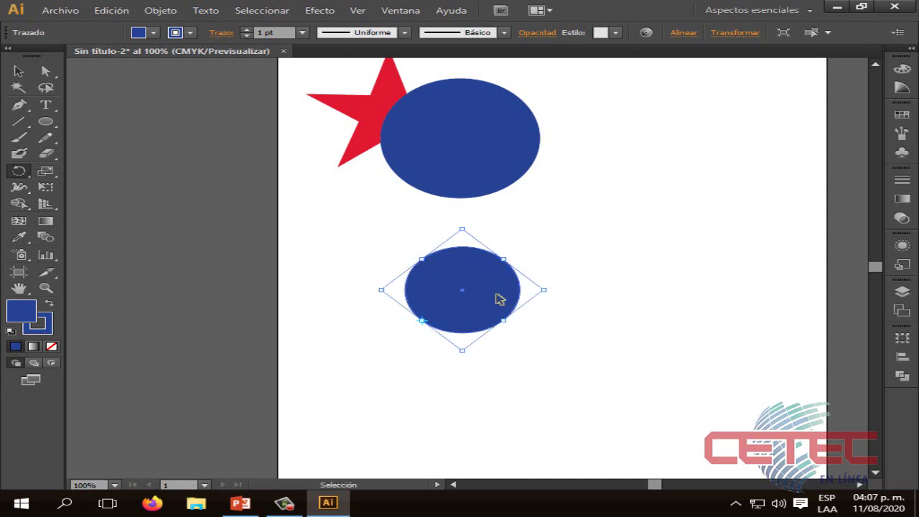
{"action": "key", "text": "ctrl+z"}
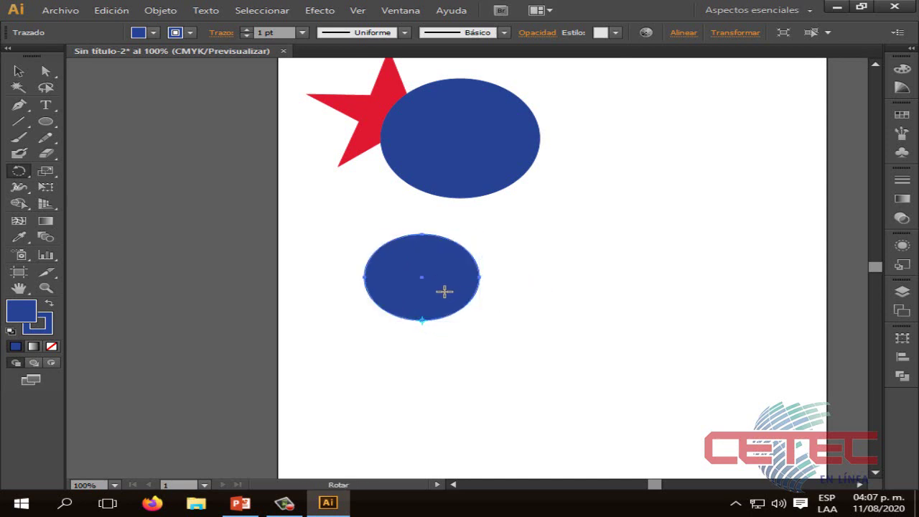
- Create three evenly rotated copies of the small blue ellipse around its bottom anchor point with the Rotate tool
{"action": "left_click_drag", "start_coordinate": [464, 297], "coordinate": [478, 310]}
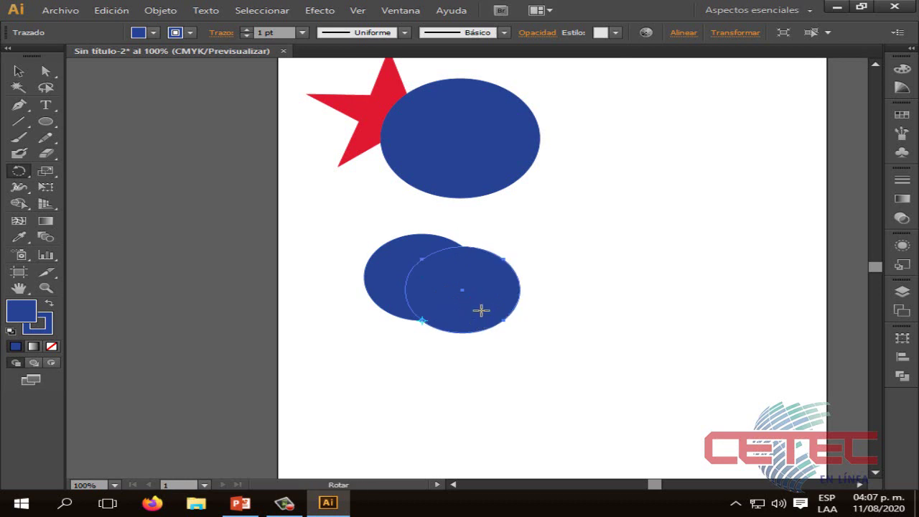
{"action": "left_click_drag", "start_coordinate": [480, 308], "coordinate": [449, 357]}
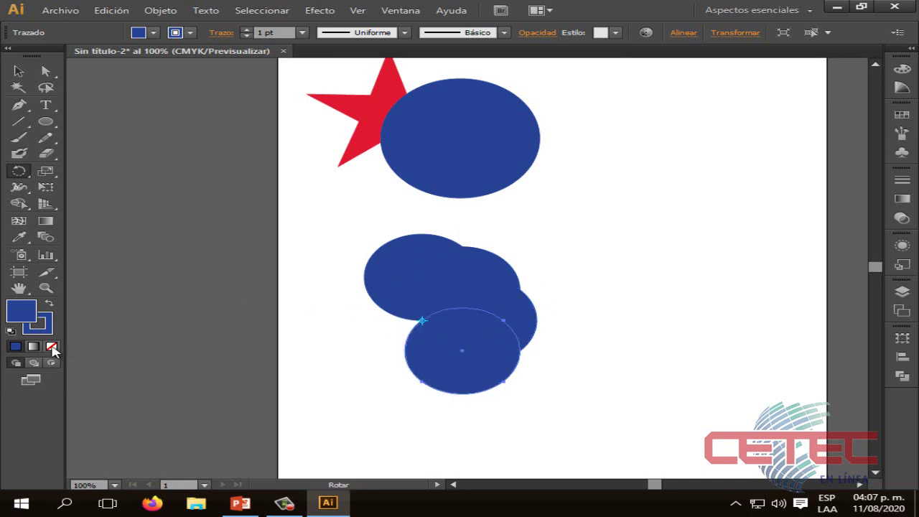
- Remove the fill from all four small overlapping ellipses, keeping their blue strokes, and deselect them
{"action": "left_click", "coordinate": [51, 347]}
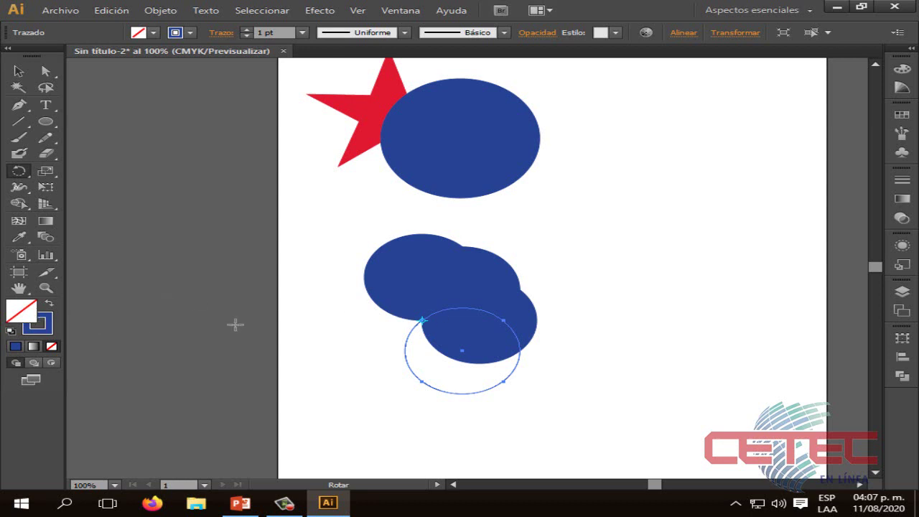
{"action": "key", "text": "v"}
{"action": "left_click", "coordinate": [514, 317]}
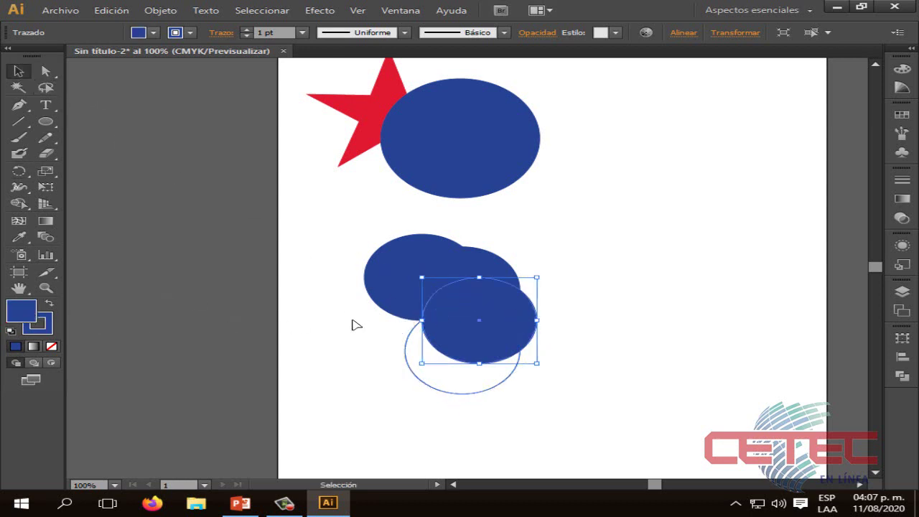
{"action": "left_click", "coordinate": [56, 347]}
{"action": "left_click", "coordinate": [489, 261]}
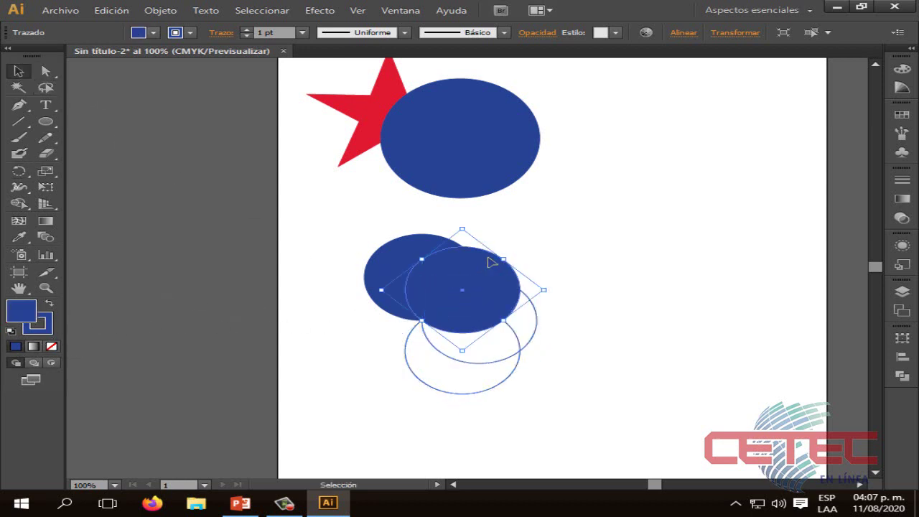
{"action": "left_click", "coordinate": [52, 347]}
{"action": "left_click", "coordinate": [414, 258]}
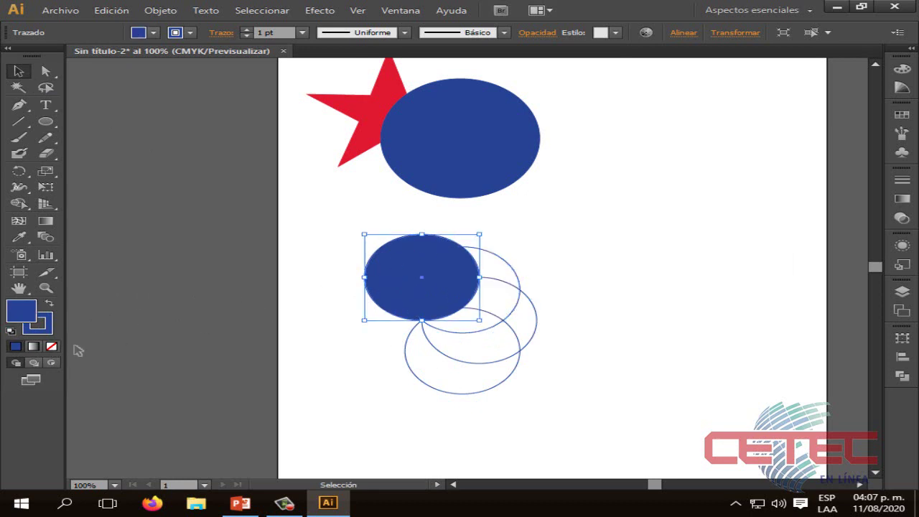
{"action": "left_click", "coordinate": [52, 347]}
{"action": "left_click", "coordinate": [368, 351]}
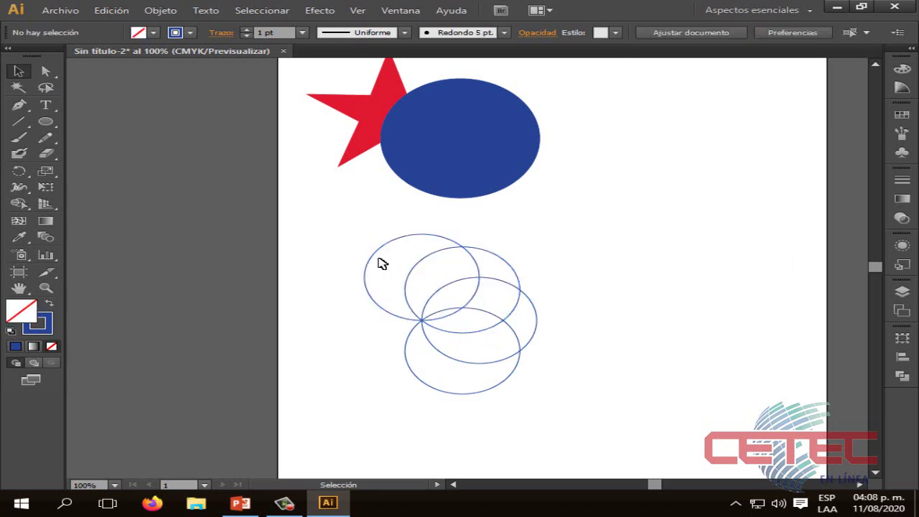
- Rotate copies of the uppermost outlined ellipse around the shared centre point to complete an eight-ellipse flower, and deselect it
{"action": "left_click", "coordinate": [374, 253]}
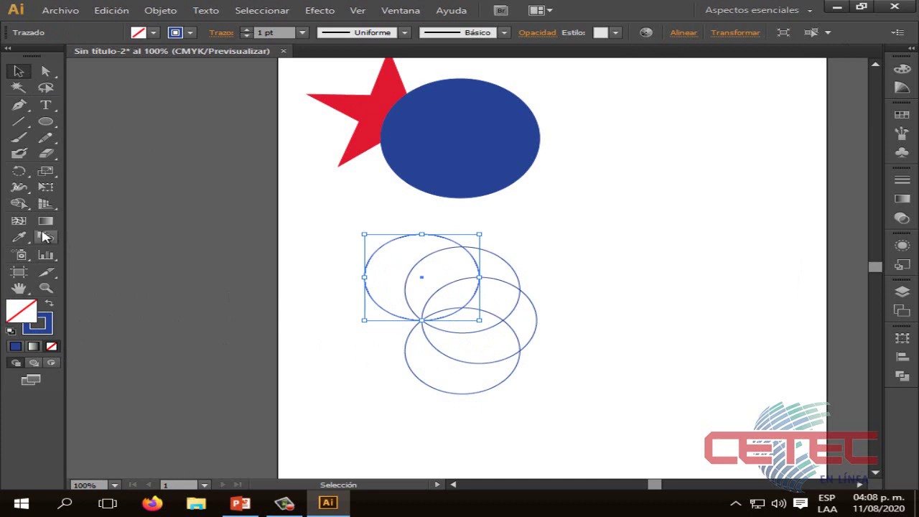
{"action": "left_click", "coordinate": [20, 172]}
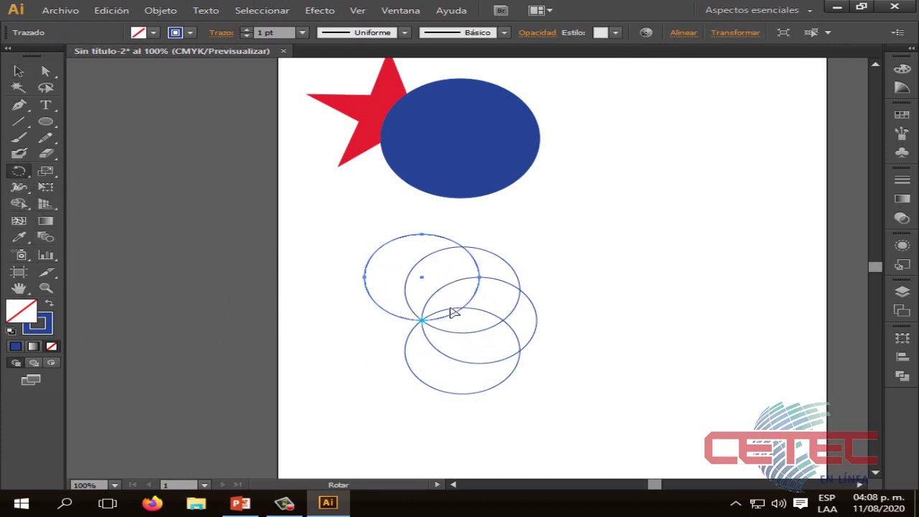
{"action": "left_click_drag", "start_coordinate": [443, 316], "coordinate": [356, 277]}
{"action": "left_click", "coordinate": [18, 72]}
{"action": "left_click", "coordinate": [172, 140]}
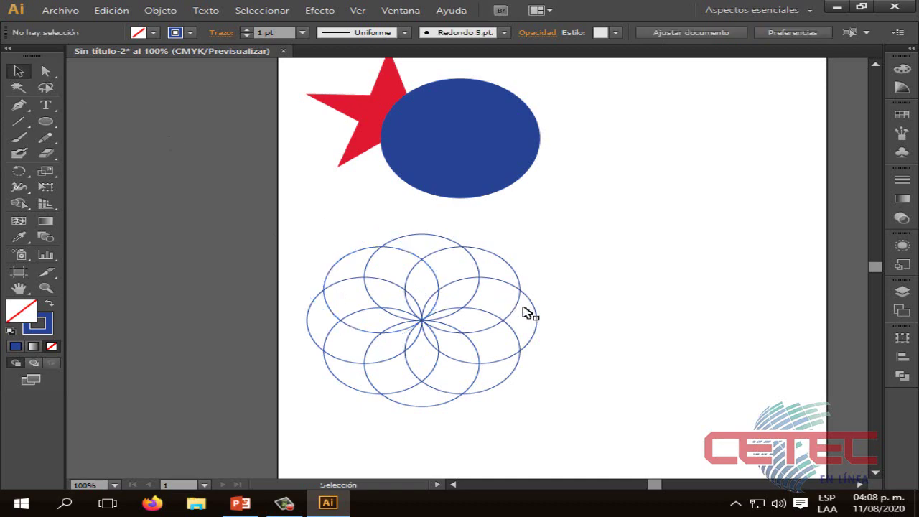
- Move the whole ellipse flower to just below and right of the large blue ellipse, and deselect it
{"action": "left_click_drag", "start_coordinate": [589, 410], "coordinate": [290, 227]}
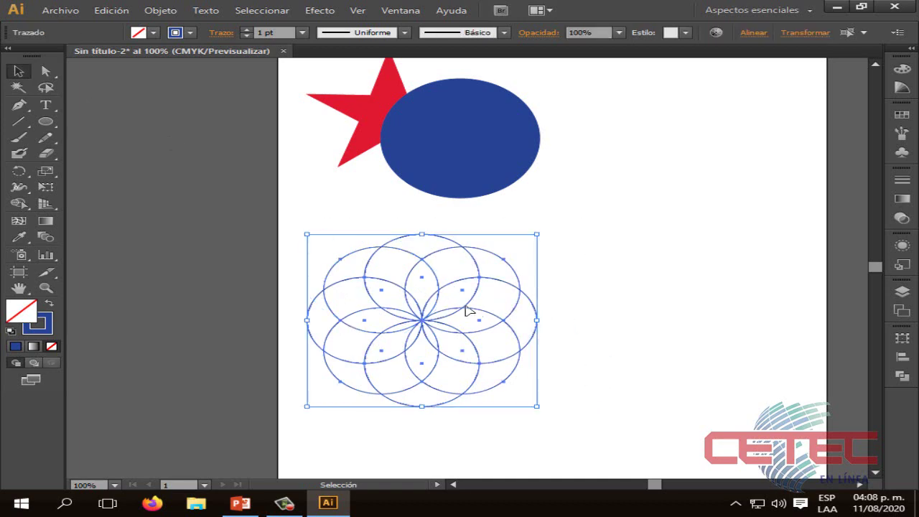
{"action": "left_click_drag", "start_coordinate": [475, 252], "coordinate": [736, 94]}
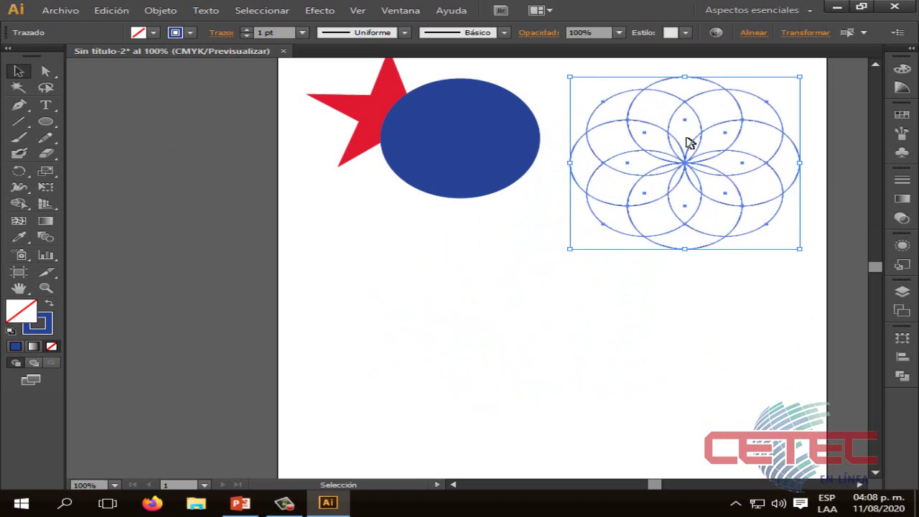
{"action": "left_click_drag", "start_coordinate": [696, 154], "coordinate": [574, 264]}
{"action": "left_click", "coordinate": [749, 301]}
{"action": "scroll", "coordinate": [672, 422], "scroll_direction": "down", "scroll_amount": 1}
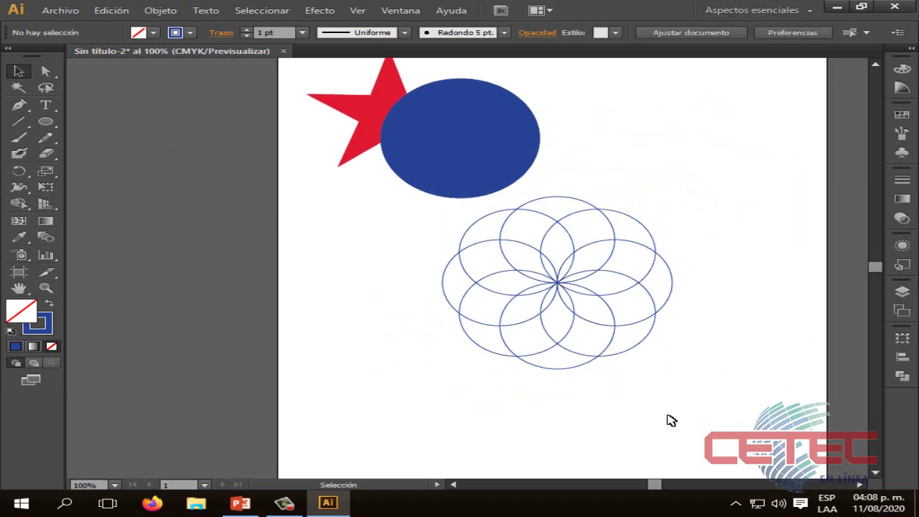
{"action": "left_click_drag", "start_coordinate": [736, 404], "coordinate": [394, 183]}
{"action": "left_click", "coordinate": [710, 228]}
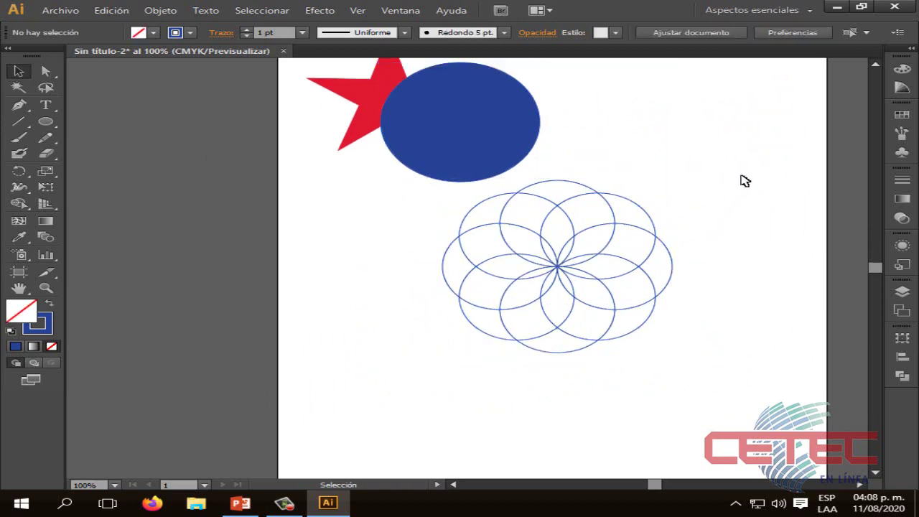
{"action": "left_click_drag", "start_coordinate": [743, 178], "coordinate": [409, 350]}
{"action": "left_click", "coordinate": [441, 362]}
- Select the red star and large blue ellipse and scale them down together toward their upper-left corner
{"action": "scroll", "coordinate": [543, 184], "scroll_direction": "up", "scroll_amount": 5}
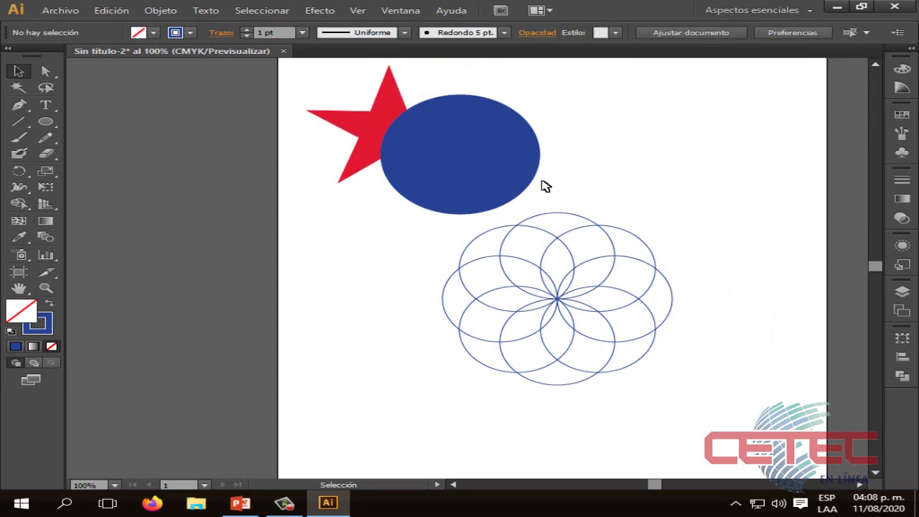
{"action": "left_click_drag", "start_coordinate": [541, 257], "coordinate": [345, 154]}
{"action": "left_click_drag", "start_coordinate": [541, 263], "coordinate": [451, 199]}
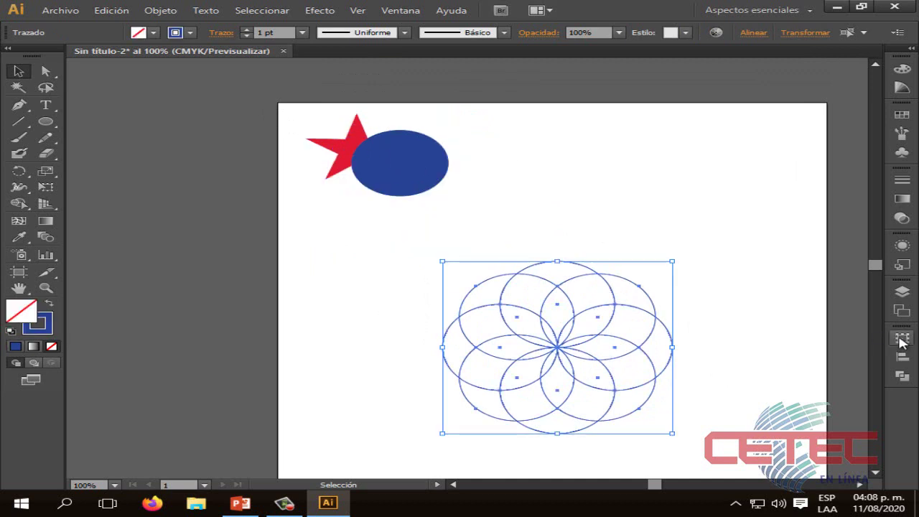
- Apply the Buscatrazos Dividir operation to the eight-ellipse flower and deselect it
{"action": "left_click", "coordinate": [903, 376]}
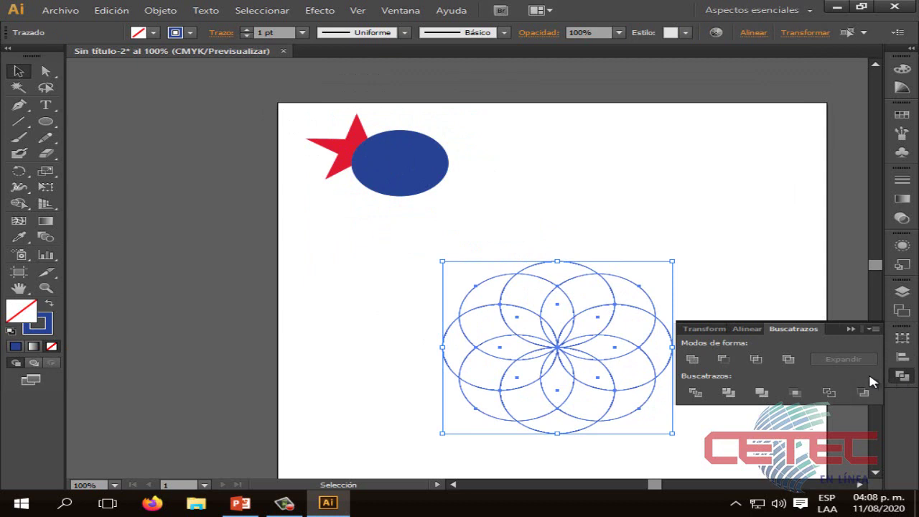
{"action": "left_click", "coordinate": [695, 393]}
{"action": "left_click", "coordinate": [805, 301]}
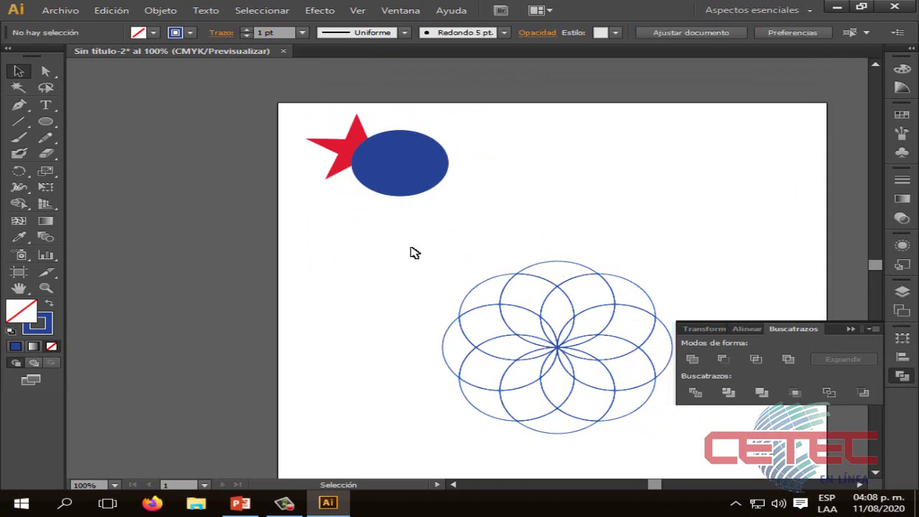
- Select the whole divided flower, ungroup it into separate pieces and deselect them
{"action": "left_click_drag", "start_coordinate": [392, 244], "coordinate": [739, 457]}
{"action": "right_click", "coordinate": [577, 341]}
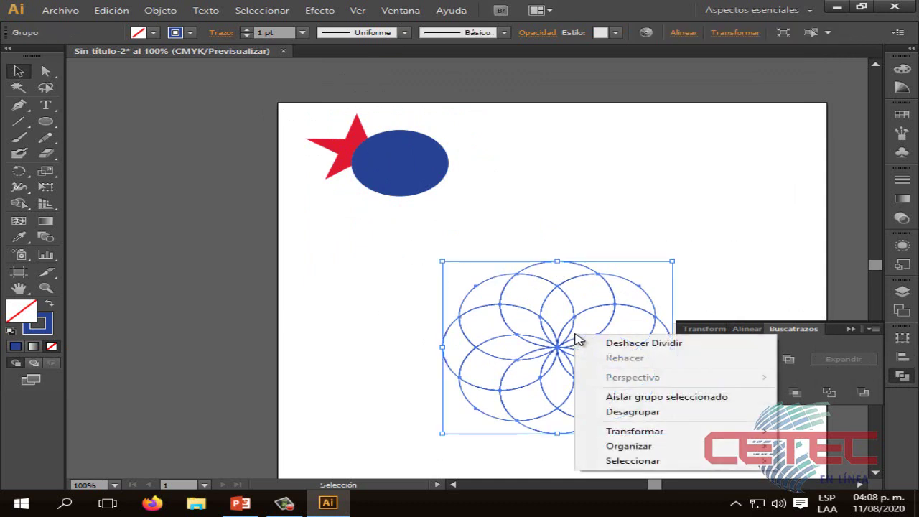
{"action": "left_click", "coordinate": [632, 413]}
{"action": "left_click", "coordinate": [704, 431]}
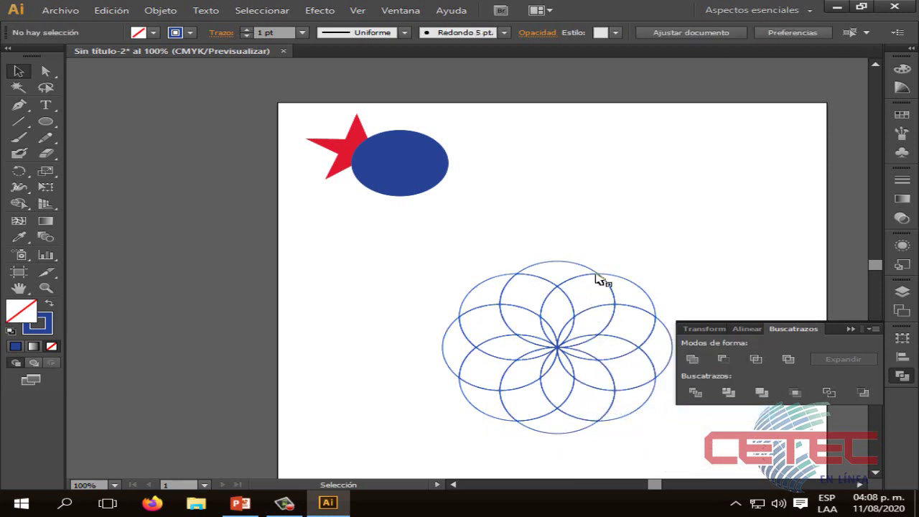
- Move the upper-right, top and upper-left outer pieces of the flower slightly outward from its centre
{"action": "left_click", "coordinate": [612, 291]}
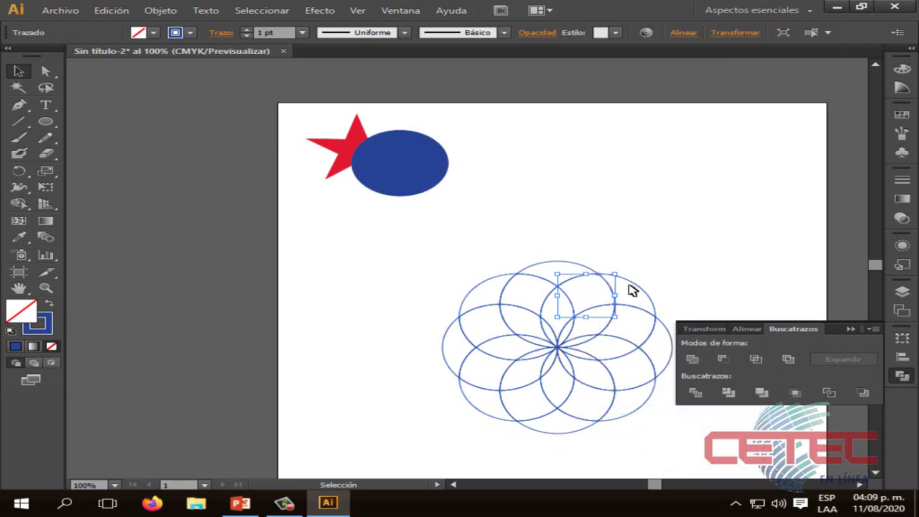
{"action": "left_click", "coordinate": [644, 294]}
{"action": "left_click_drag", "start_coordinate": [648, 294], "coordinate": [670, 283]}
{"action": "left_click", "coordinate": [561, 263]}
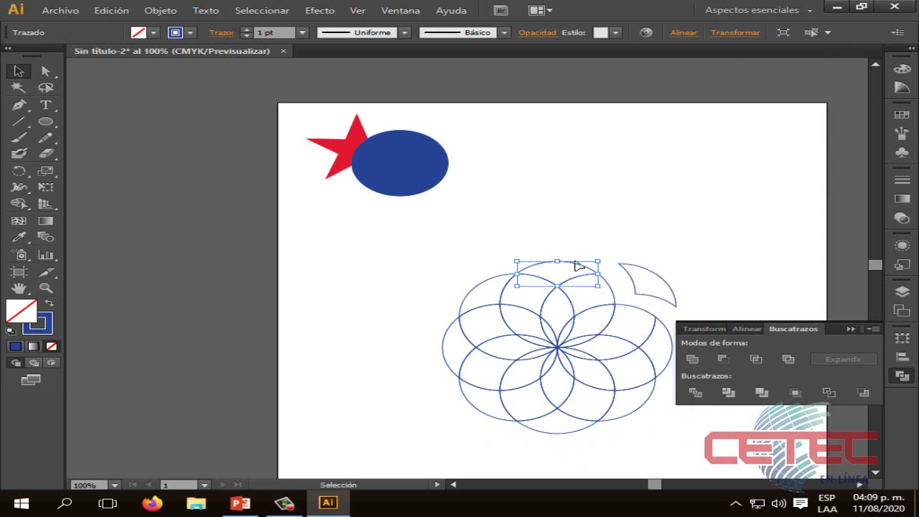
{"action": "left_click_drag", "start_coordinate": [578, 266], "coordinate": [579, 253]}
{"action": "left_click", "coordinate": [498, 282]}
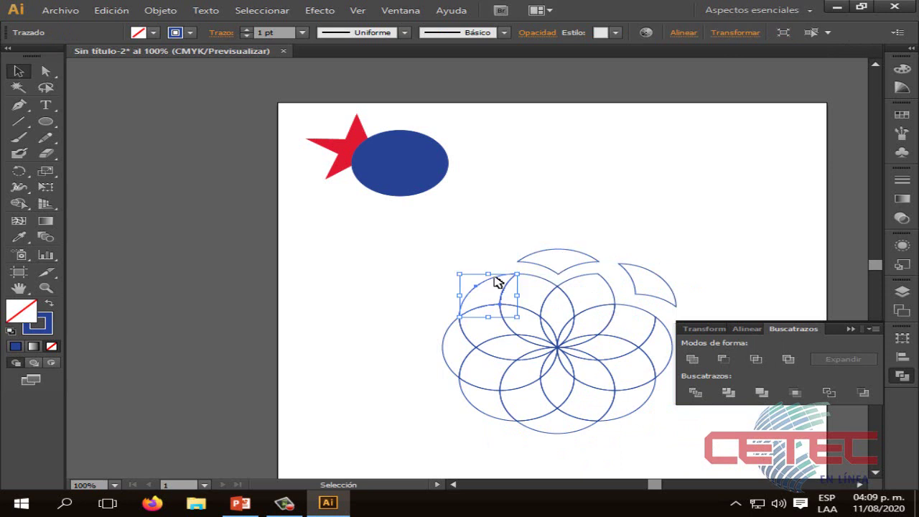
{"action": "left_click_drag", "start_coordinate": [498, 282], "coordinate": [485, 275]}
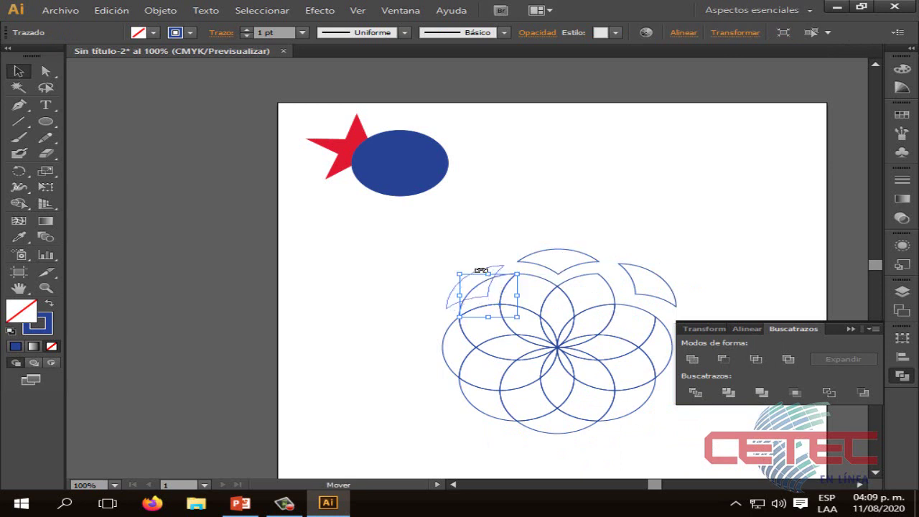
- Move the far-left, lower-left and bottom outer pieces of the flower slightly outward from its centre
{"action": "left_click", "coordinate": [451, 371]}
{"action": "left_click_drag", "start_coordinate": [451, 371], "coordinate": [424, 374]}
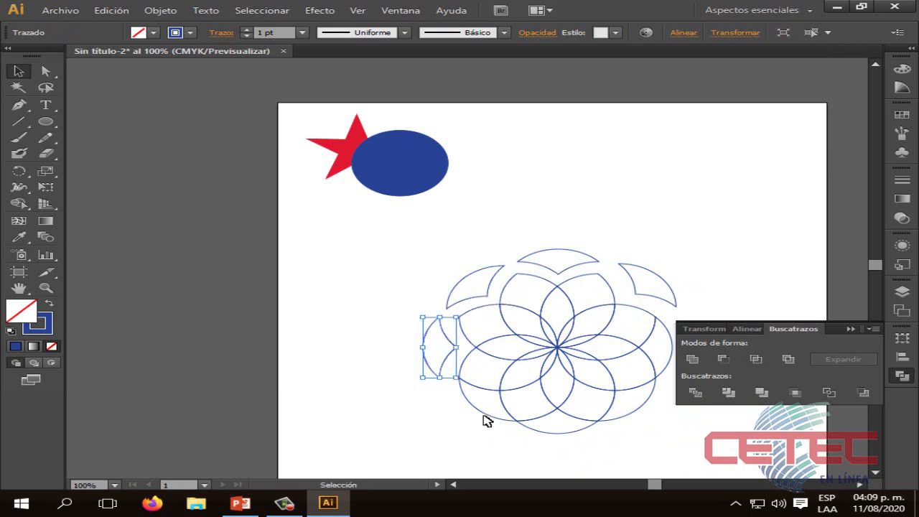
{"action": "left_click", "coordinate": [488, 418]}
{"action": "left_click_drag", "start_coordinate": [489, 419], "coordinate": [481, 429]}
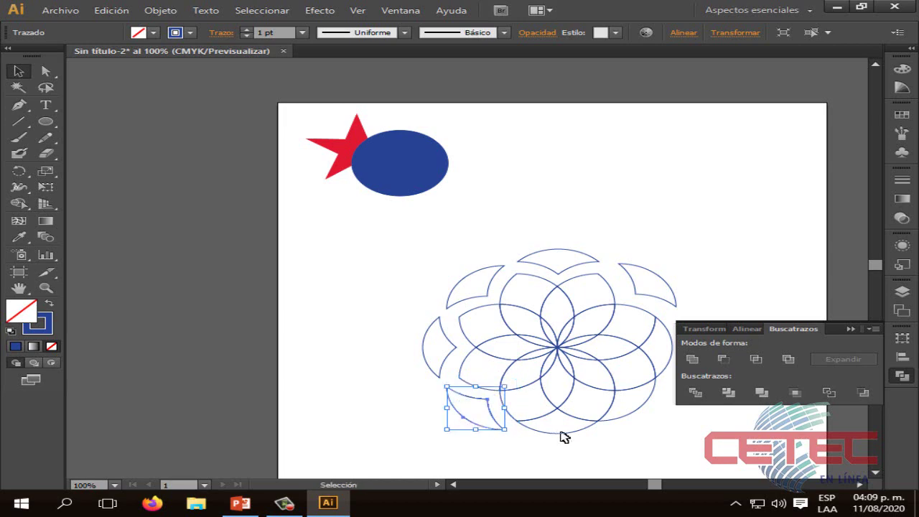
{"action": "left_click", "coordinate": [577, 434]}
{"action": "left_click_drag", "start_coordinate": [581, 436], "coordinate": [582, 451]}
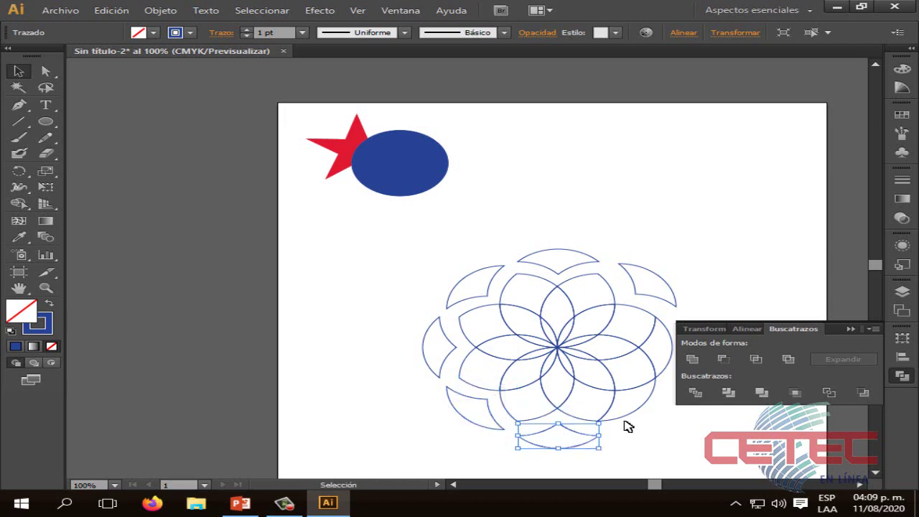
- Move the lower-right and far-right outer pieces of the flower slightly outward to complete the separated outer ring
{"action": "left_click", "coordinate": [849, 330]}
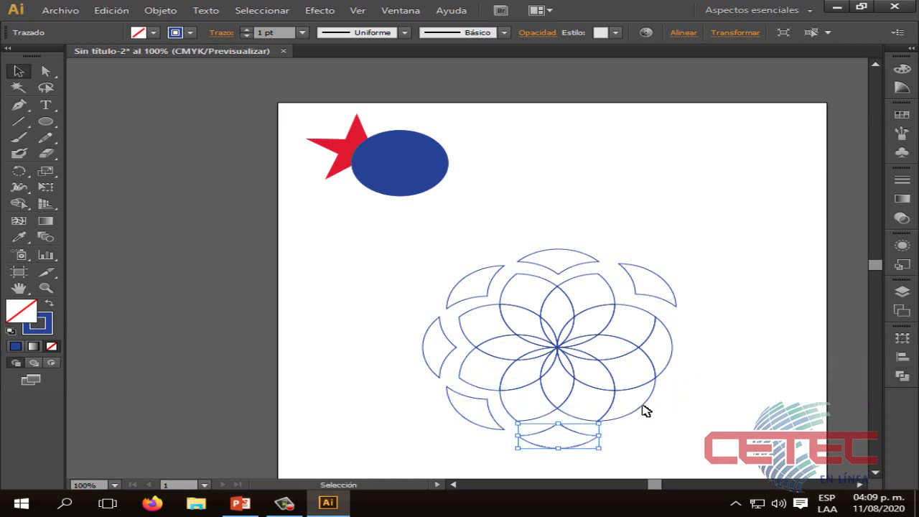
{"action": "left_click", "coordinate": [646, 408]}
{"action": "left_click_drag", "start_coordinate": [650, 408], "coordinate": [668, 412]}
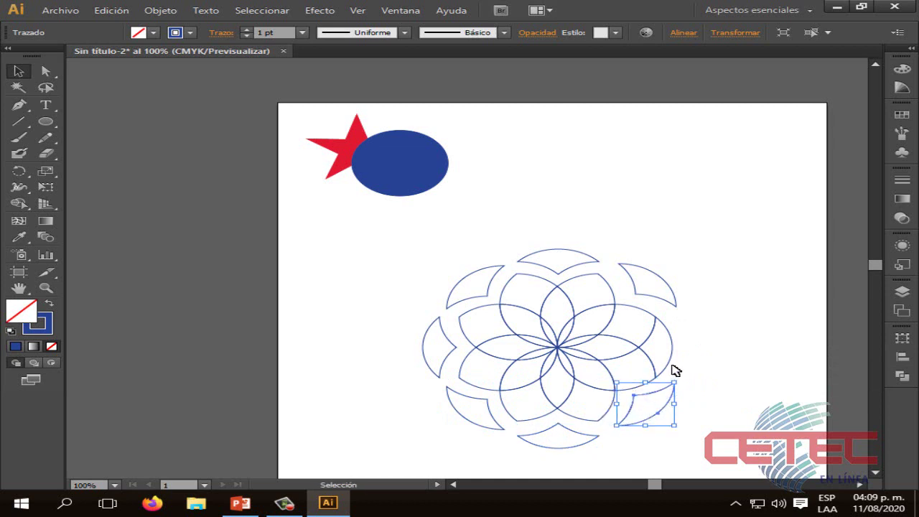
{"action": "left_click", "coordinate": [672, 359]}
{"action": "left_click_drag", "start_coordinate": [671, 359], "coordinate": [694, 359]}
- Move each of the eight middle-ring pieces of the flower slightly outward, leaving gaps around the central petals
{"action": "left_click", "coordinate": [523, 280]}
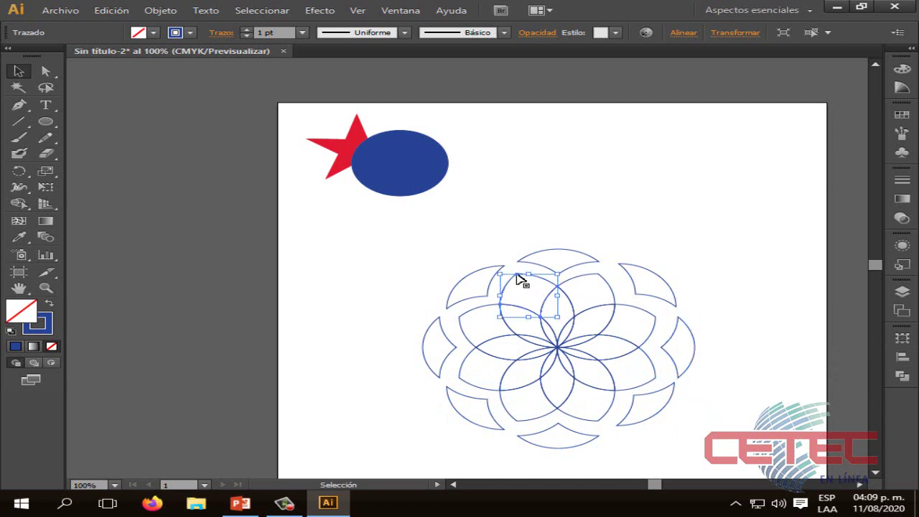
{"action": "left_click_drag", "start_coordinate": [546, 284], "coordinate": [548, 278]}
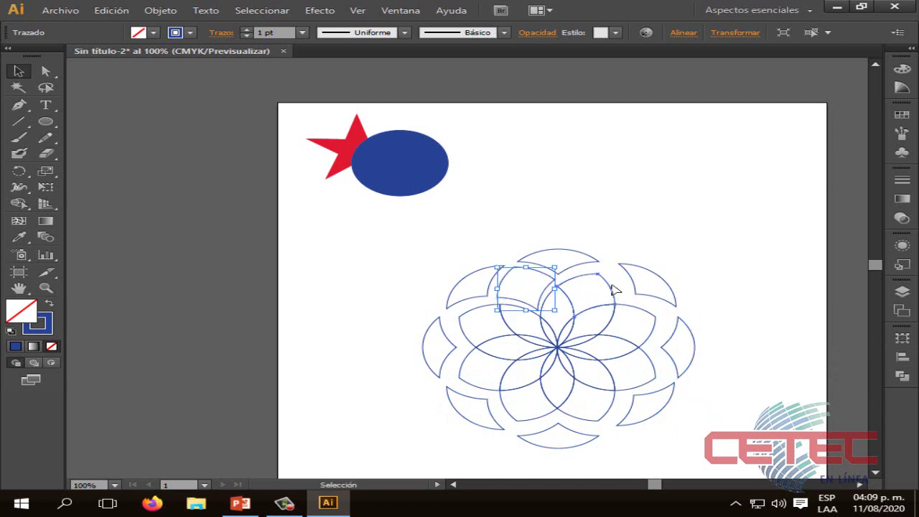
{"action": "left_click_drag", "start_coordinate": [611, 290], "coordinate": [622, 280]}
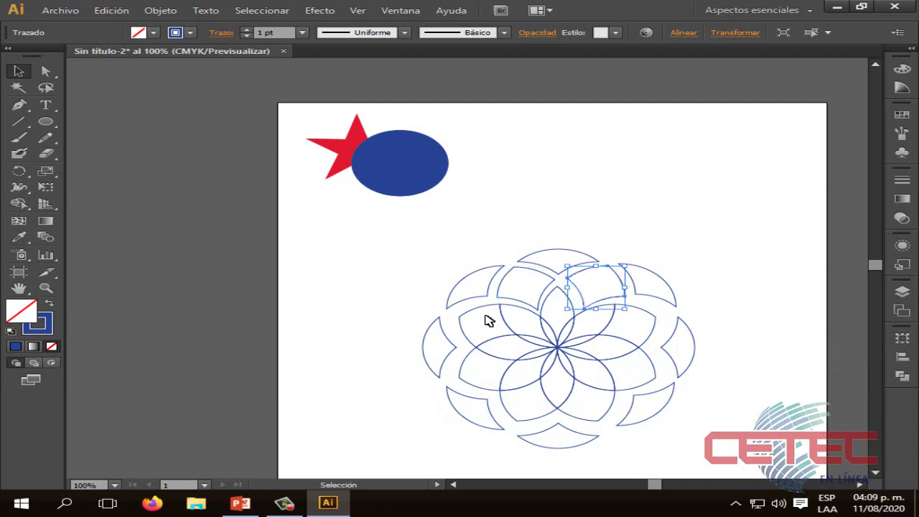
{"action": "left_click_drag", "start_coordinate": [471, 312], "coordinate": [463, 314]}
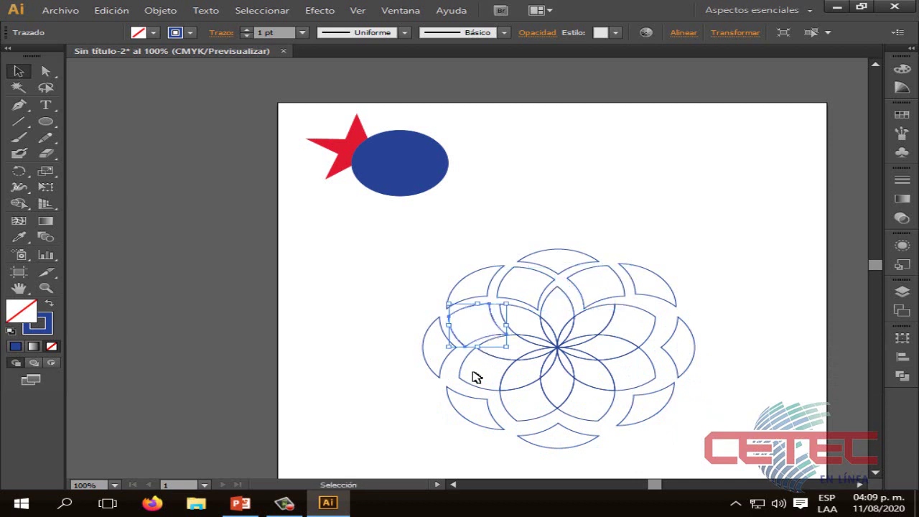
{"action": "left_click_drag", "start_coordinate": [477, 384], "coordinate": [460, 389]}
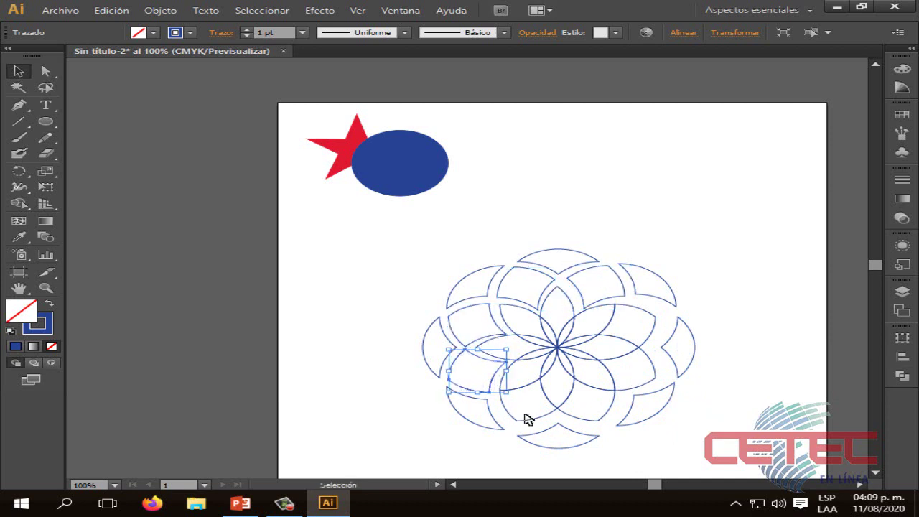
{"action": "left_click", "coordinate": [530, 430]}
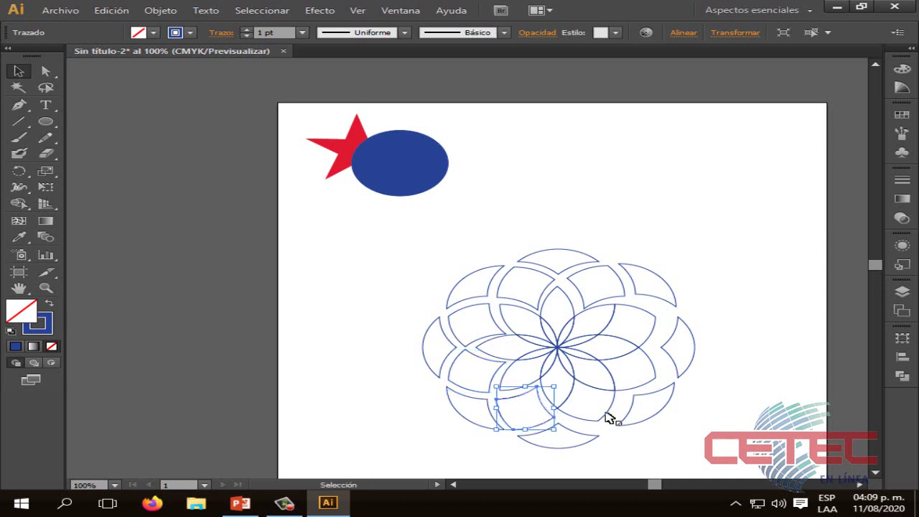
{"action": "left_click_drag", "start_coordinate": [605, 413], "coordinate": [653, 319]}
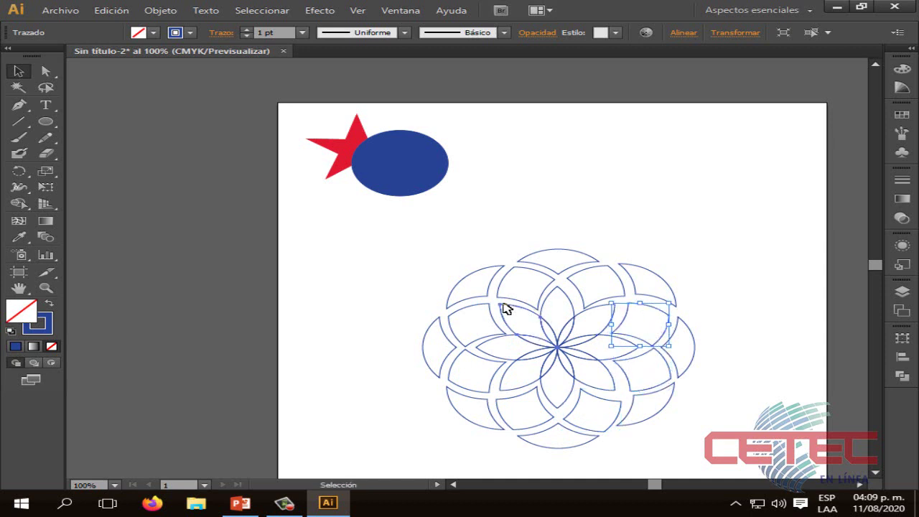
- Move the flower's eight central petals slightly outward from the centre, adjust the top petal's position and deselect it
{"action": "left_click_drag", "start_coordinate": [502, 308], "coordinate": [501, 306]}
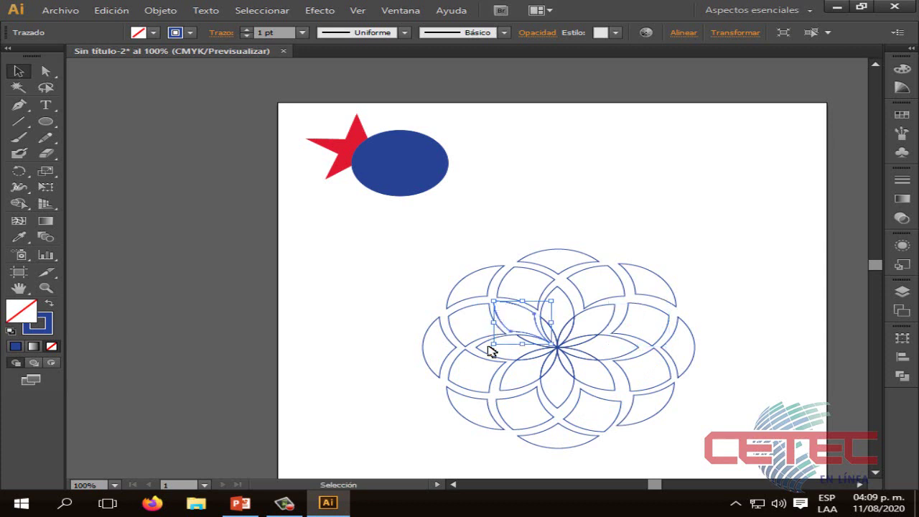
{"action": "left_click", "coordinate": [496, 361]}
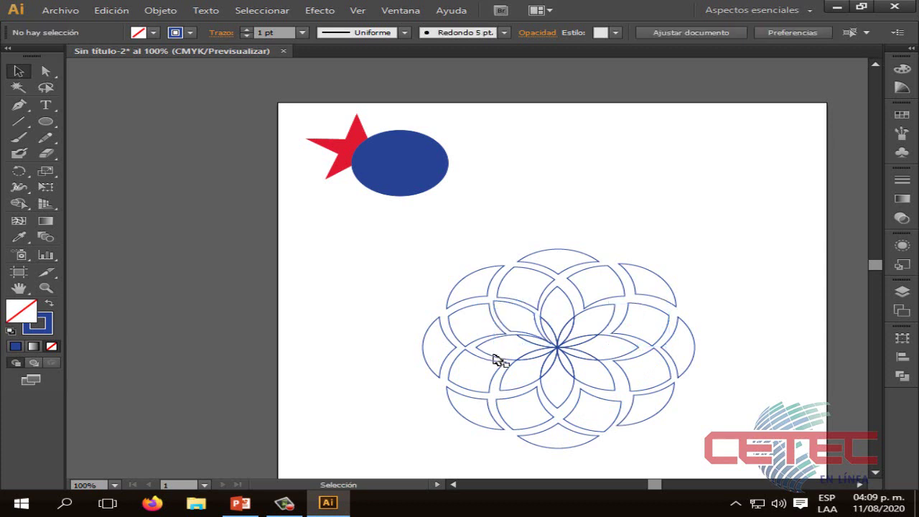
{"action": "left_click", "coordinate": [503, 359]}
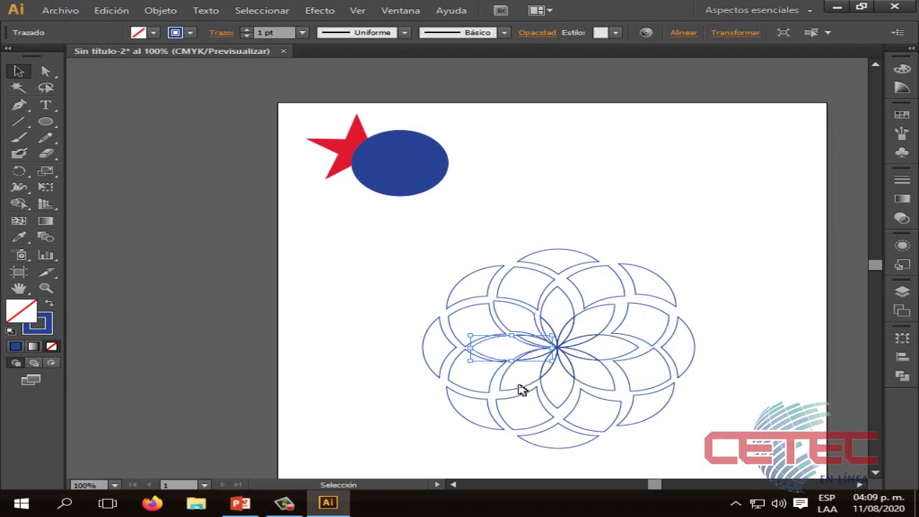
{"action": "left_click", "coordinate": [517, 391]}
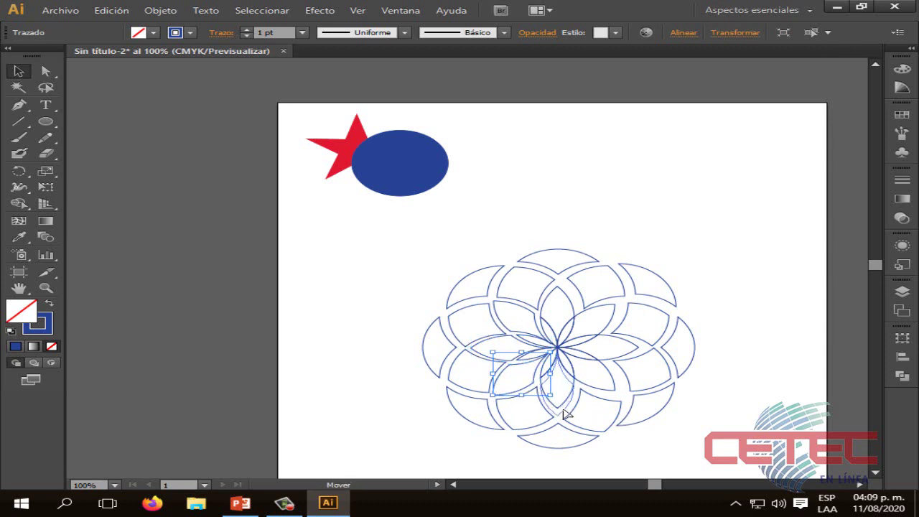
{"action": "left_click", "coordinate": [572, 414]}
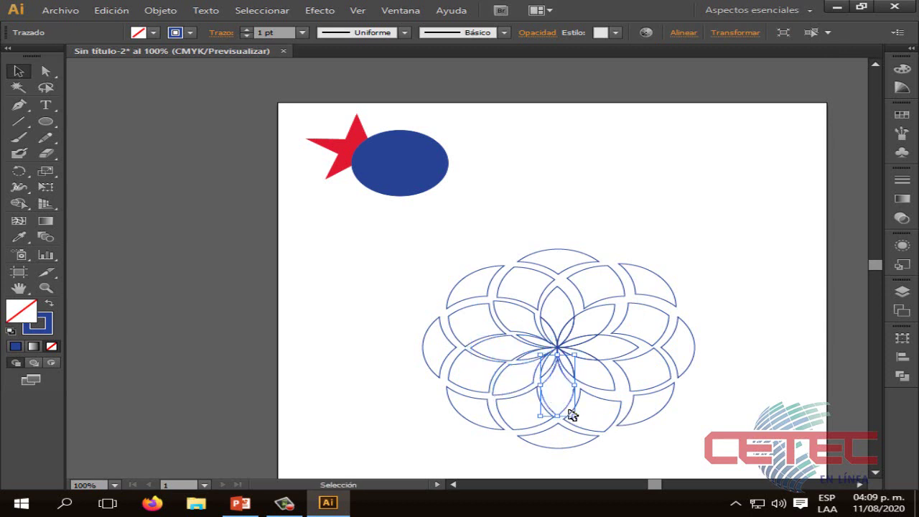
{"action": "left_click", "coordinate": [624, 398]}
{"action": "left_click_drag", "start_coordinate": [633, 354], "coordinate": [606, 319]}
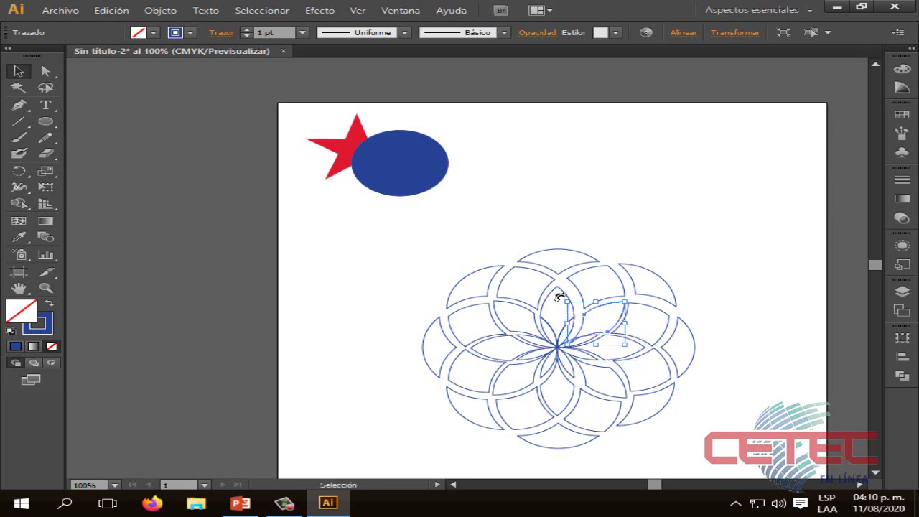
{"action": "left_click_drag", "start_coordinate": [565, 293], "coordinate": [567, 300]}
{"action": "left_click", "coordinate": [746, 280]}
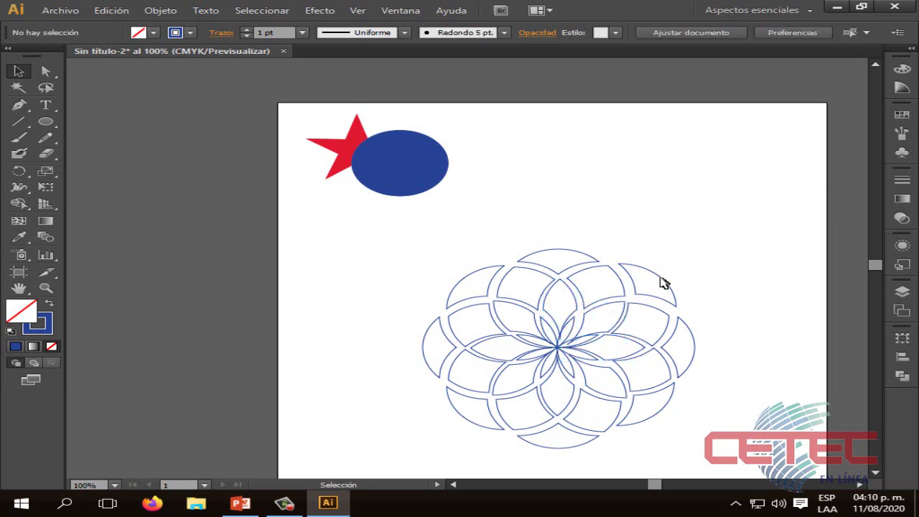
{"action": "left_click", "coordinate": [575, 306]}
{"action": "left_click", "coordinate": [727, 278]}
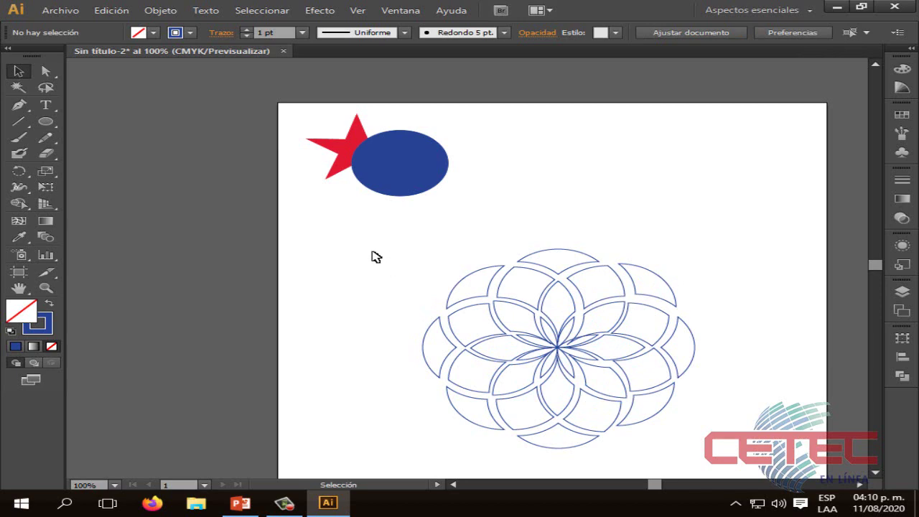
- Scale down the whole separated flower, place it beside the large blue ellipse on its right, and deselect it
{"action": "left_click_drag", "start_coordinate": [358, 243], "coordinate": [716, 460]}
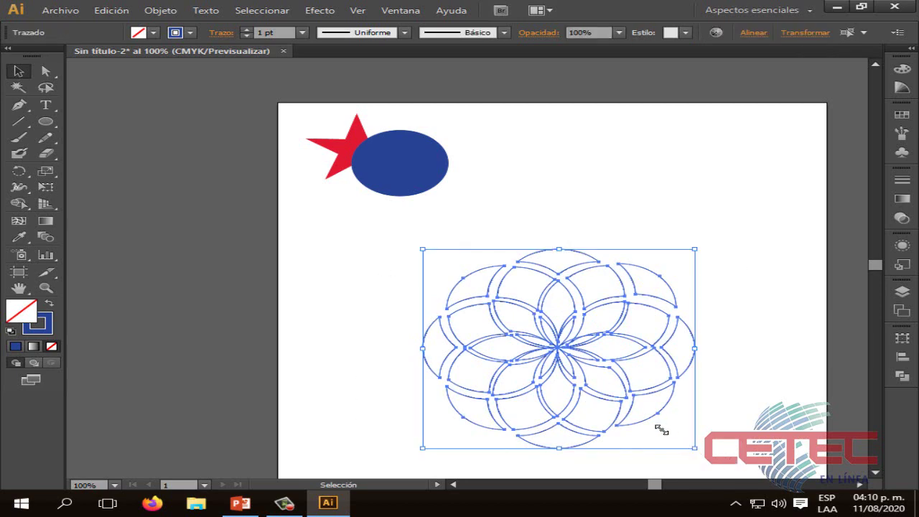
{"action": "left_click_drag", "start_coordinate": [662, 430], "coordinate": [533, 329]}
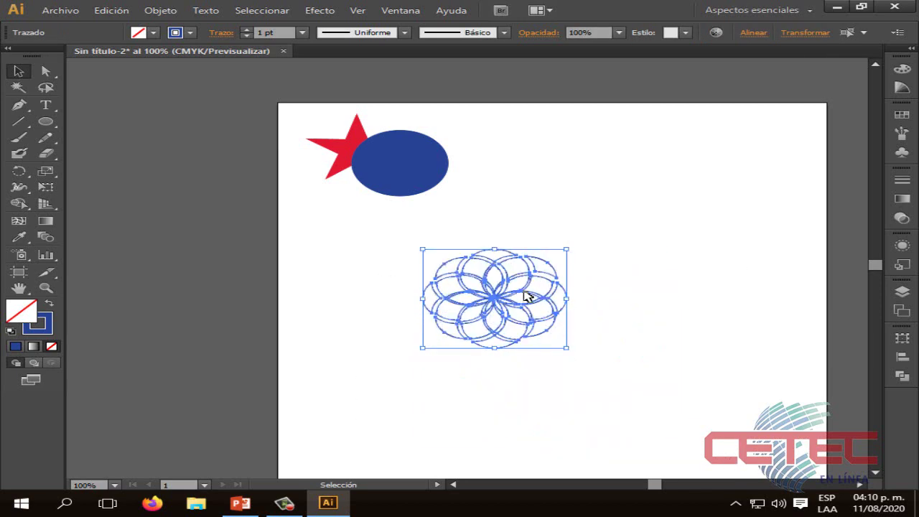
{"action": "left_click_drag", "start_coordinate": [527, 296], "coordinate": [584, 161]}
{"action": "left_click", "coordinate": [682, 282]}
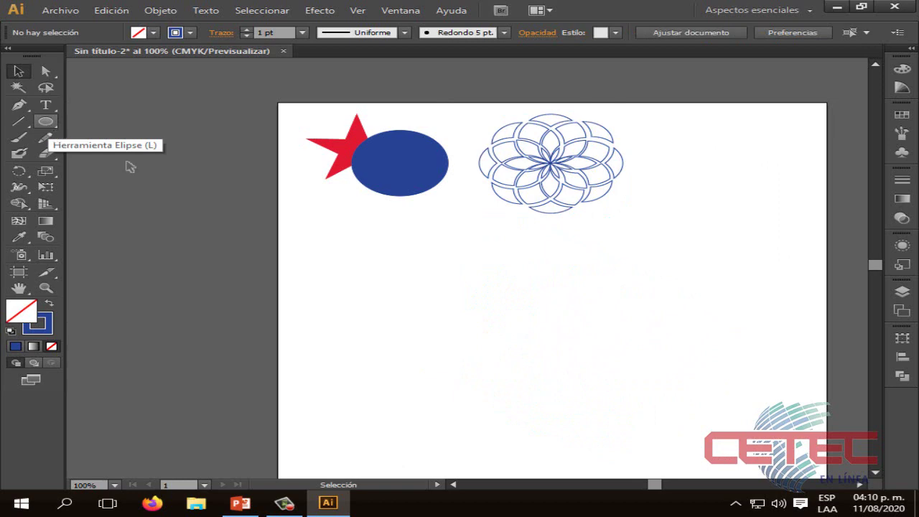
- Switch to PowerPoint to review the slide on Combinar, Recortar, Contornear and Menos fondo, and return to Illustrator
{"action": "left_click", "coordinate": [240, 503]}
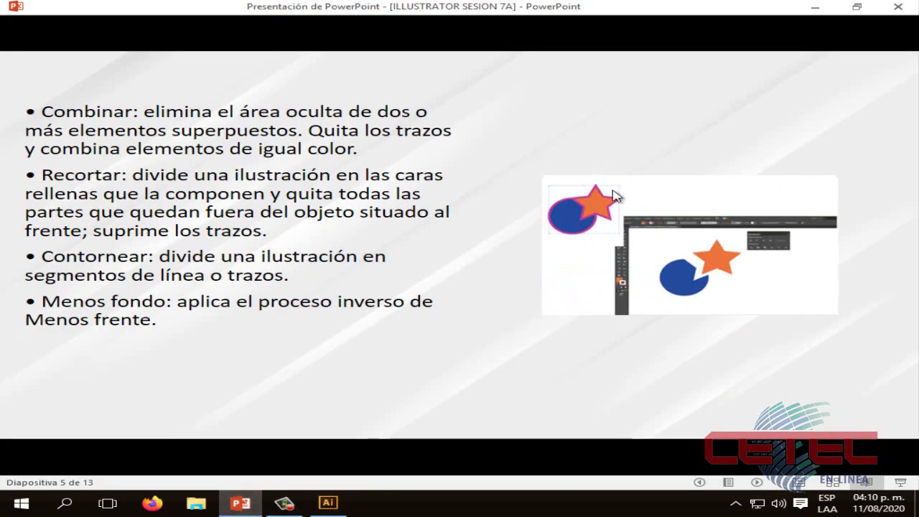
{"action": "left_click", "coordinate": [823, 15]}
- Draw a large ellipse with no fill and a blue stroke in the empty area below the star and blue ellipse
{"action": "left_click", "coordinate": [45, 121]}
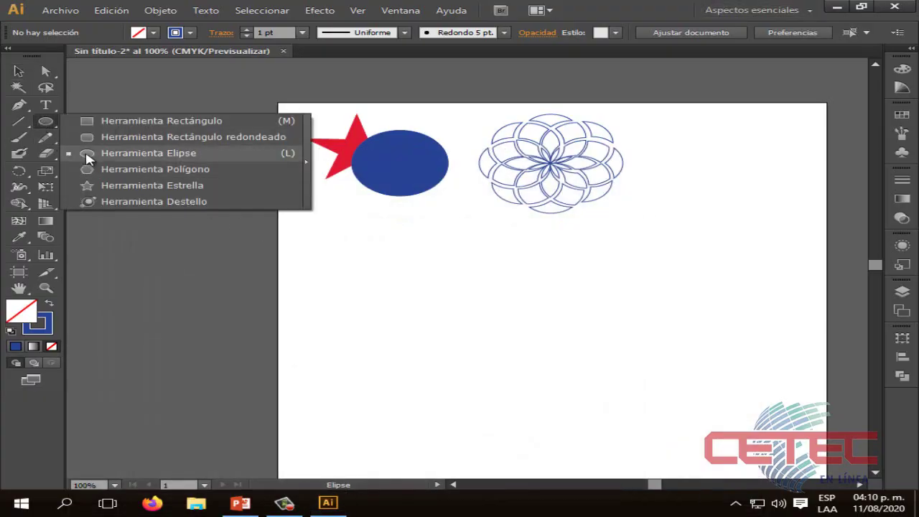
{"action": "left_click", "coordinate": [90, 153]}
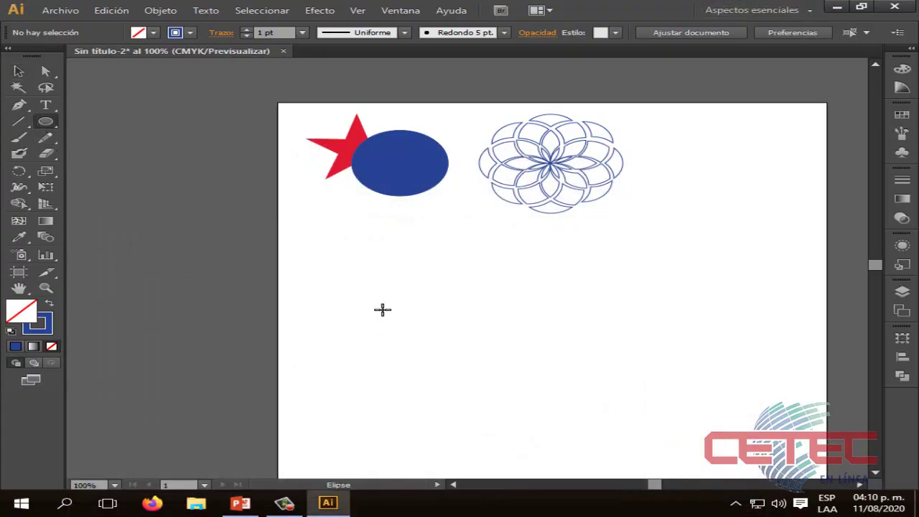
{"action": "left_click_drag", "start_coordinate": [380, 309], "coordinate": [557, 402]}
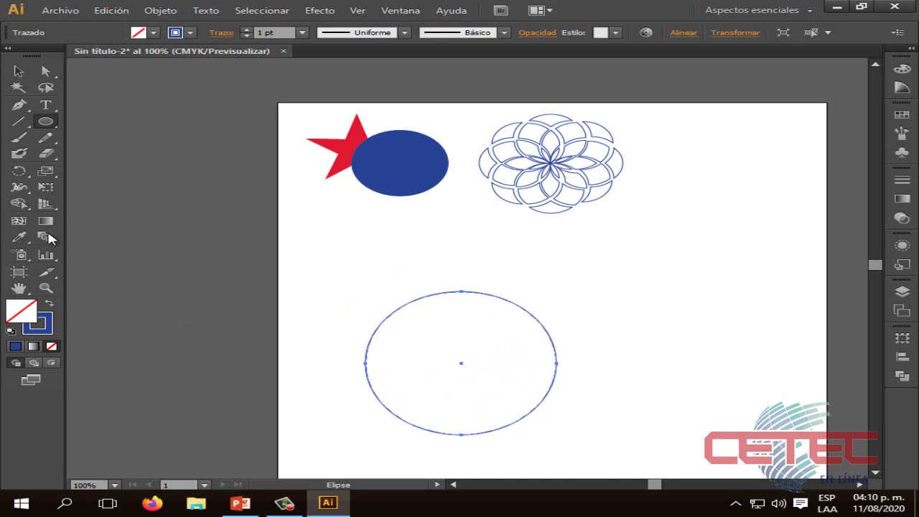
- Draw a large five-pointed star with no fill and a blue stroke, place it right of the large ellipse and deselect it
{"action": "left_click_drag", "start_coordinate": [45, 122], "coordinate": [158, 194]}
{"action": "left_click_drag", "start_coordinate": [635, 244], "coordinate": [717, 306]}
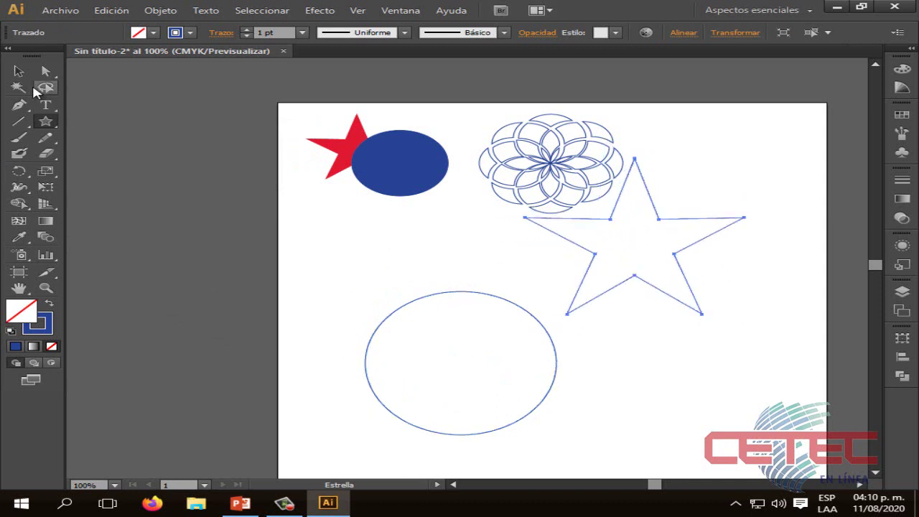
{"action": "left_click", "coordinate": [19, 71]}
{"action": "left_click_drag", "start_coordinate": [688, 275], "coordinate": [718, 340]}
{"action": "left_click", "coordinate": [528, 344]}
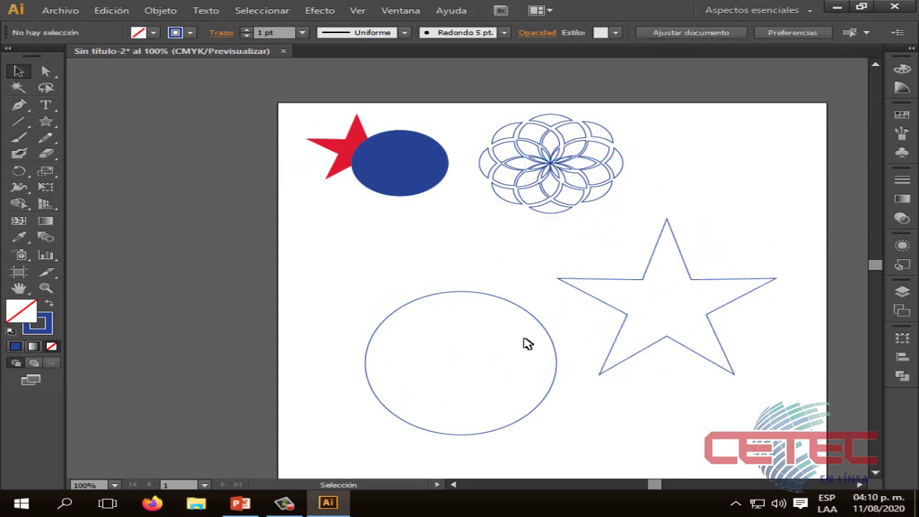
- Give the large ellipse outline a solid blue fill and change its stroke colour to bright magenta
{"action": "left_click", "coordinate": [549, 339]}
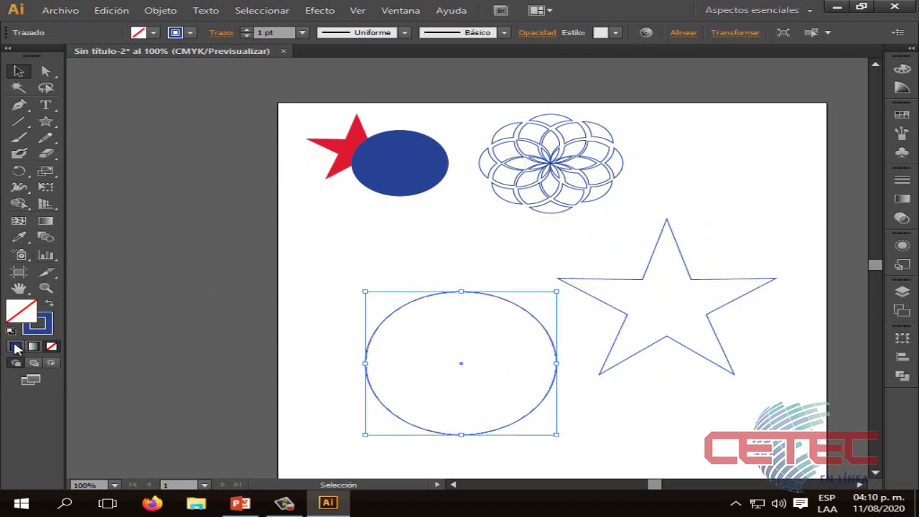
{"action": "left_click", "coordinate": [16, 347]}
{"action": "double_click", "coordinate": [21, 311]}
{"action": "left_click", "coordinate": [457, 194]}
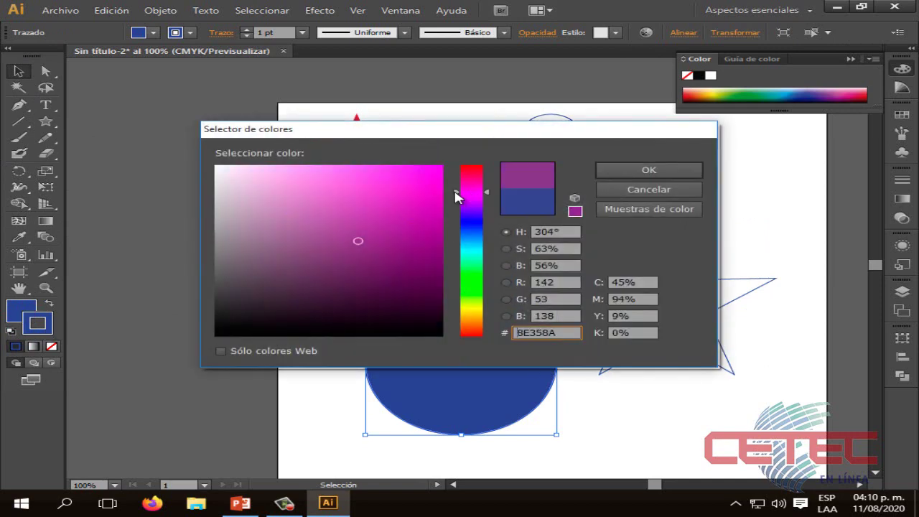
{"action": "mouse_move", "coordinate": [420, 176]}
{"action": "left_mouse_down"}
{"action": "mouse_move", "coordinate": [467, 171]}
{"action": "mouse_move", "coordinate": [446, 154]}
{"action": "left_mouse_up"}
{"action": "left_click", "coordinate": [650, 170]}
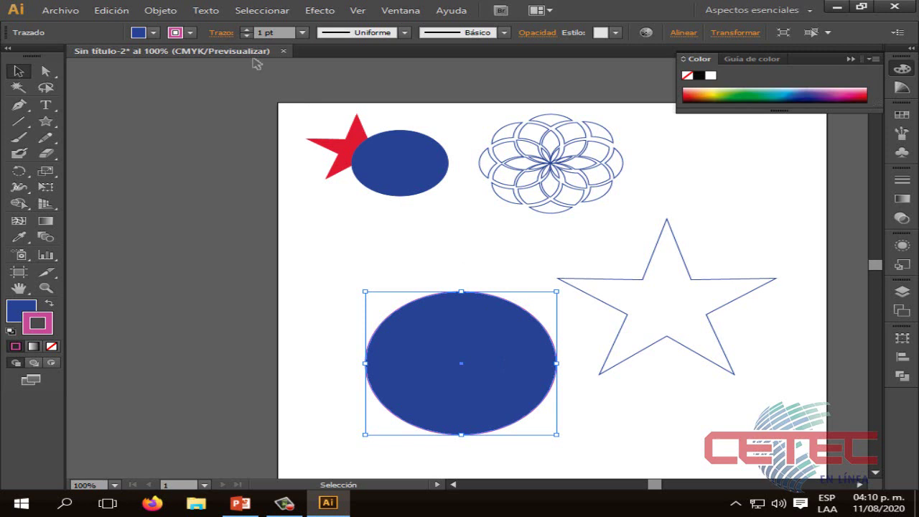
- Set the large ellipse's stroke weight to 5 pt and deselect it
{"action": "left_click", "coordinate": [247, 30]}
{"action": "left_click", "coordinate": [246, 30]}
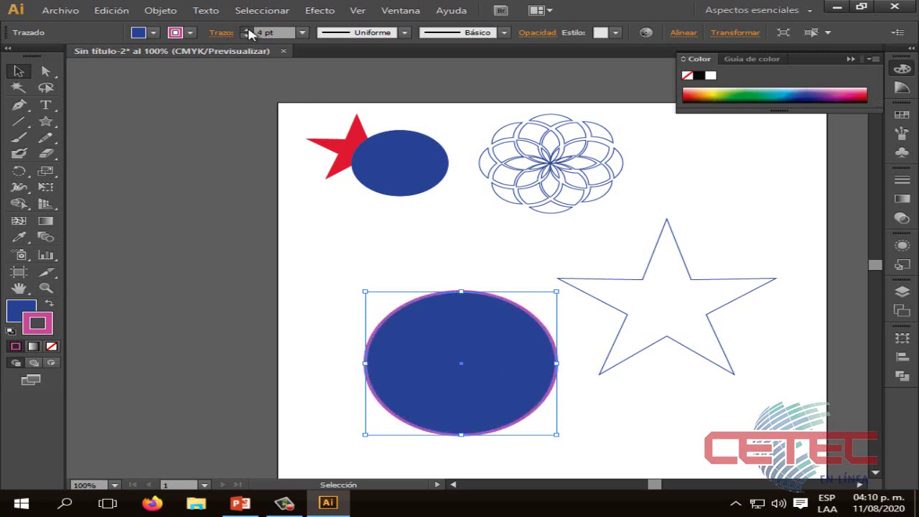
{"action": "left_click", "coordinate": [247, 30]}
{"action": "left_click", "coordinate": [247, 30]}
{"action": "left_click", "coordinate": [285, 105]}
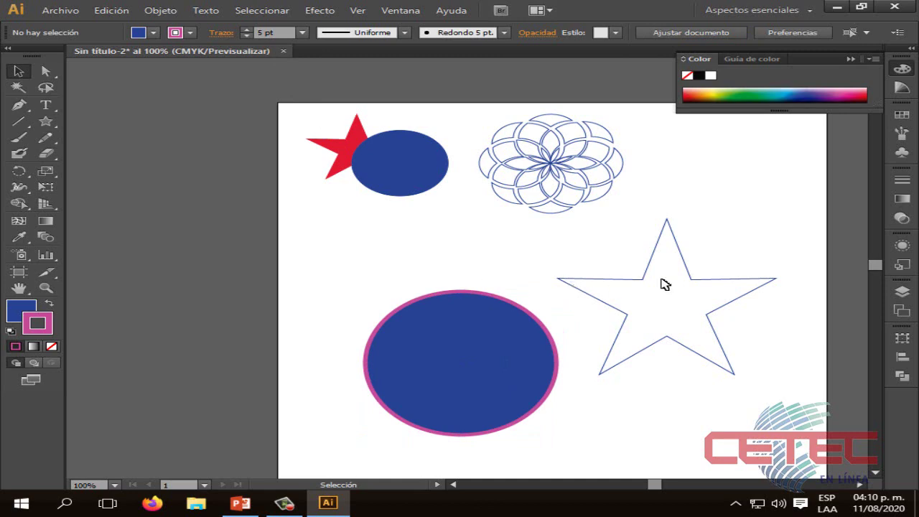
- Fill the large star with orange FF9700
{"action": "left_click", "coordinate": [634, 286]}
{"action": "double_click", "coordinate": [36, 322]}
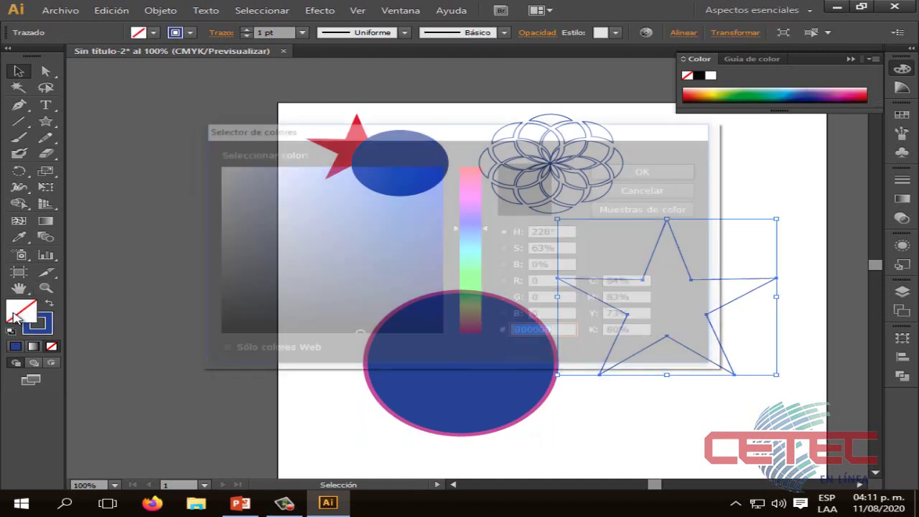
{"action": "left_click", "coordinate": [471, 320]}
{"action": "left_click_drag", "start_coordinate": [421, 178], "coordinate": [446, 157]}
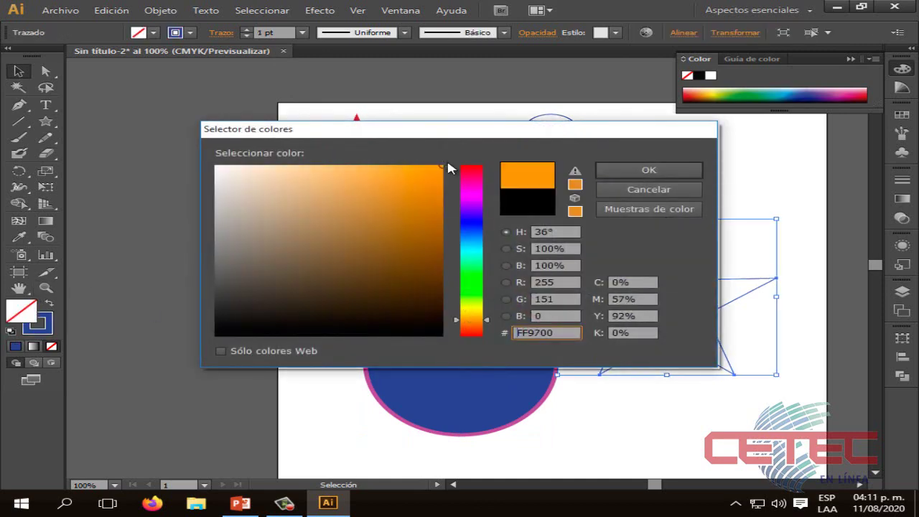
{"action": "left_click", "coordinate": [650, 171]}
- Set the orange star's stroke to magenta FF00F3 with a 5 pt weight and deselect it
{"action": "double_click", "coordinate": [38, 323]}
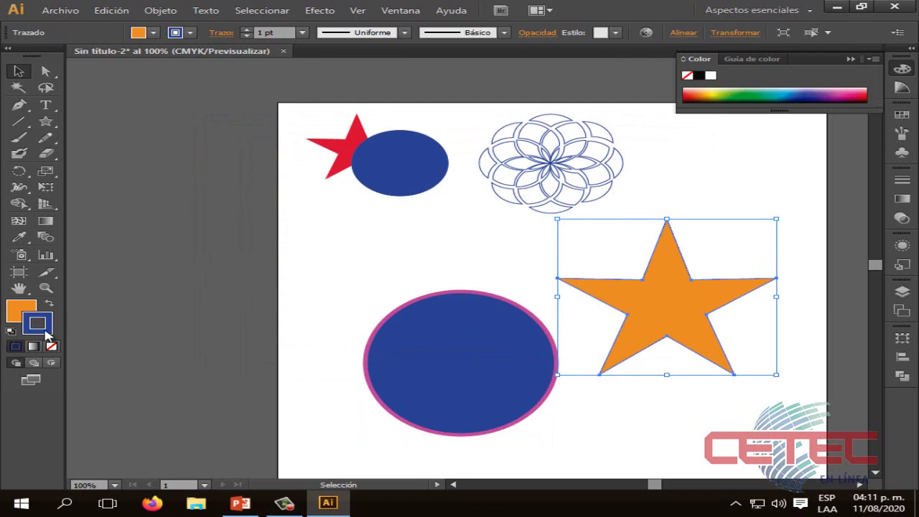
{"action": "left_click", "coordinate": [472, 191]}
{"action": "left_click", "coordinate": [441, 167]}
{"action": "left_click", "coordinate": [649, 170]}
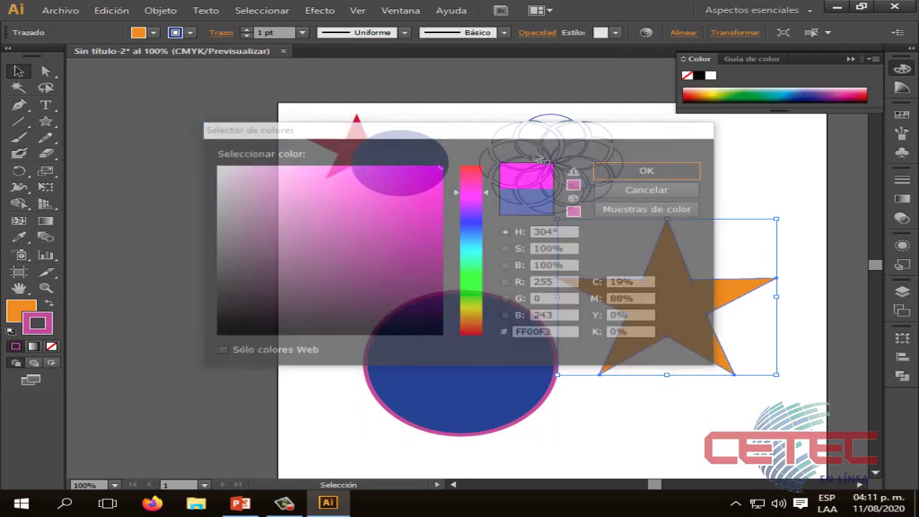
{"action": "left_click", "coordinate": [246, 29]}
{"action": "left_click", "coordinate": [246, 29]}
{"action": "left_click", "coordinate": [247, 30]}
{"action": "left_click", "coordinate": [247, 29]}
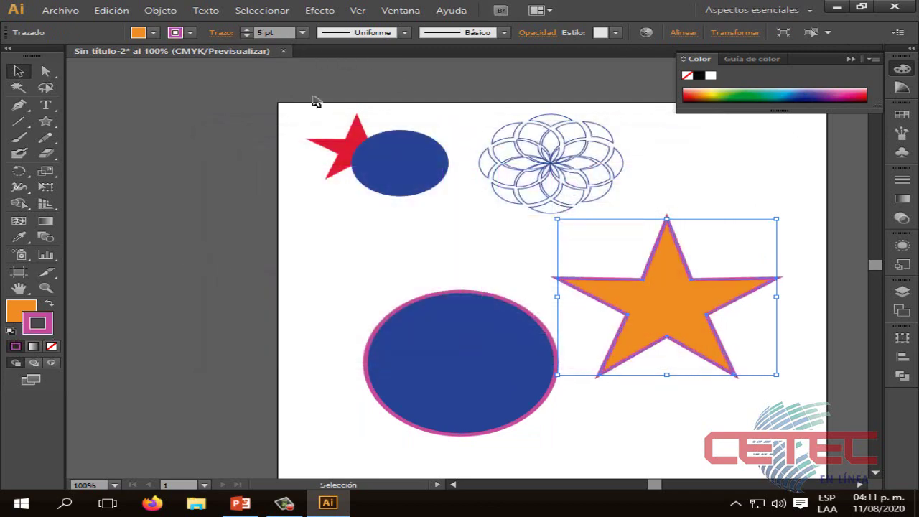
{"action": "left_click", "coordinate": [491, 287]}
- Move the orange star over the right part of the large ellipse and shift the ellipse slightly to the right beneath it
{"action": "scroll", "coordinate": [616, 286], "scroll_direction": "down", "scroll_amount": 1}
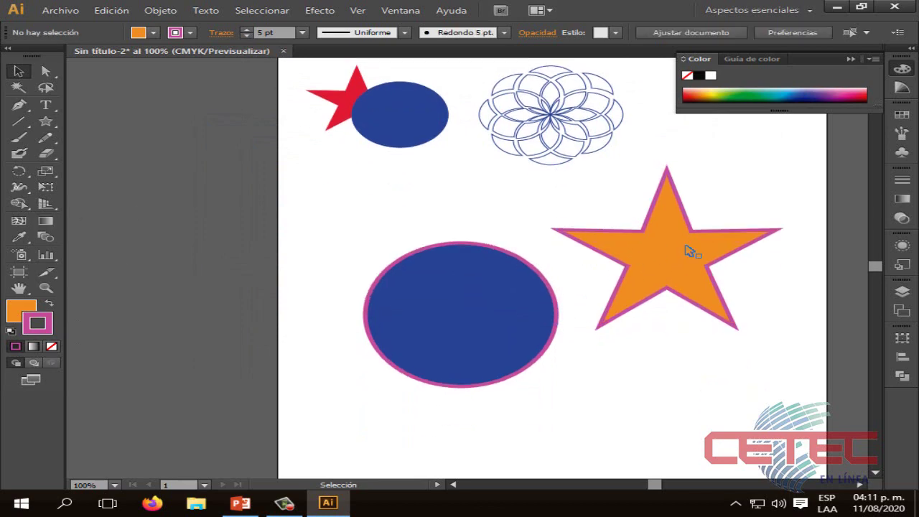
{"action": "left_click_drag", "start_coordinate": [688, 248], "coordinate": [591, 281]}
{"action": "left_click", "coordinate": [700, 278]}
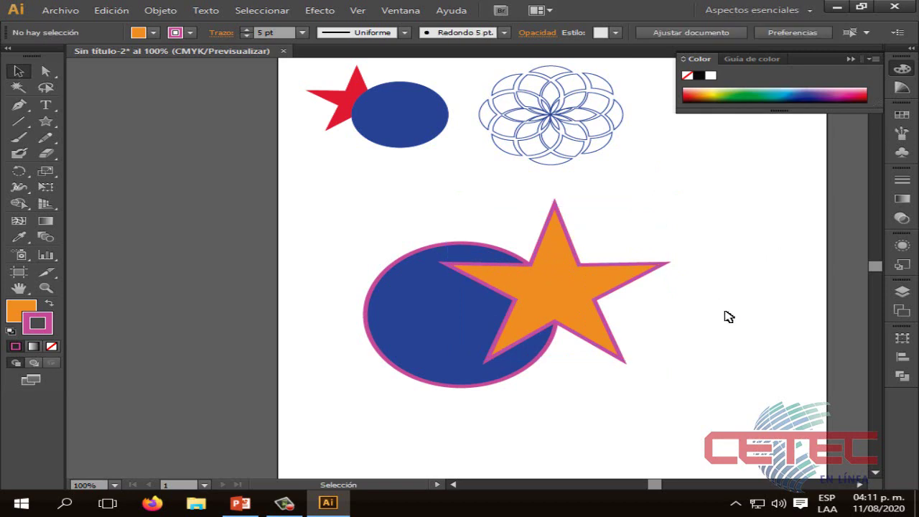
{"action": "left_click_drag", "start_coordinate": [438, 358], "coordinate": [464, 363]}
- Trim the overlapping ellipse and star with the Buscatrazos trim operation and deselect the result
{"action": "left_click_drag", "start_coordinate": [705, 429], "coordinate": [305, 194]}
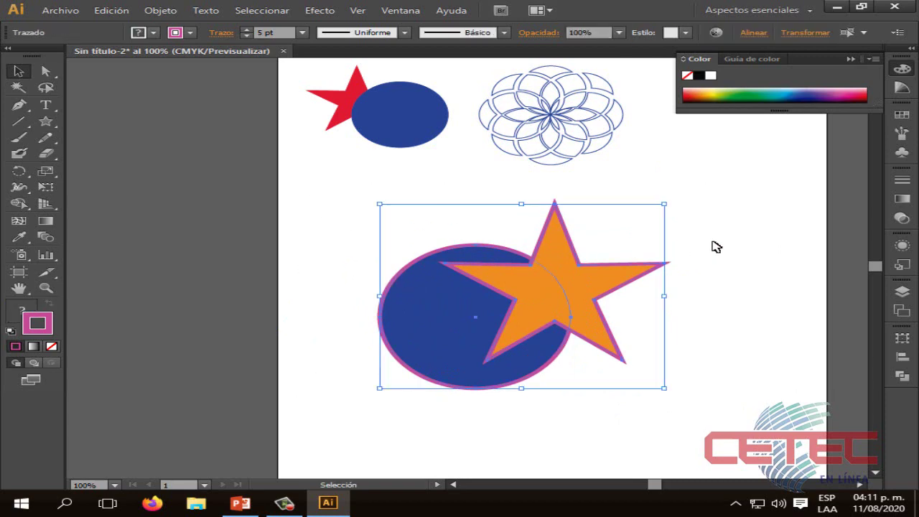
{"action": "left_click", "coordinate": [902, 376]}
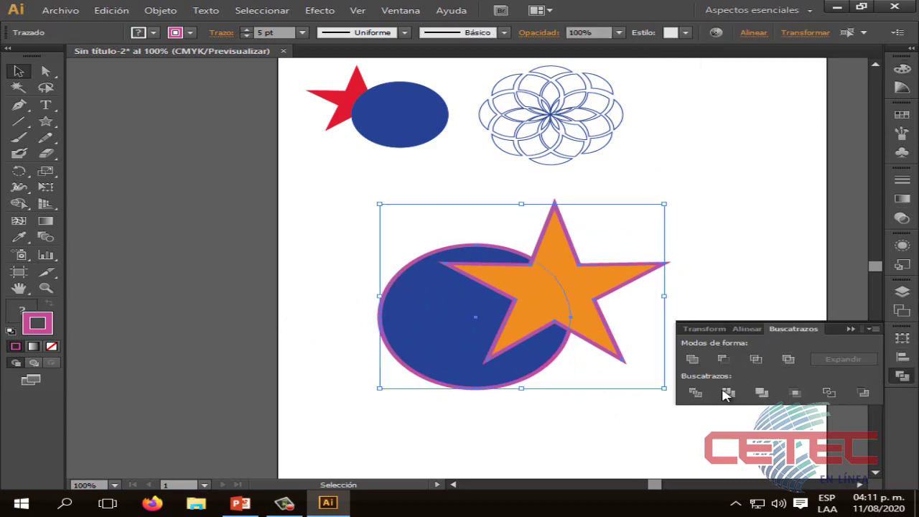
{"action": "left_click", "coordinate": [728, 393]}
{"action": "left_click", "coordinate": [552, 423]}
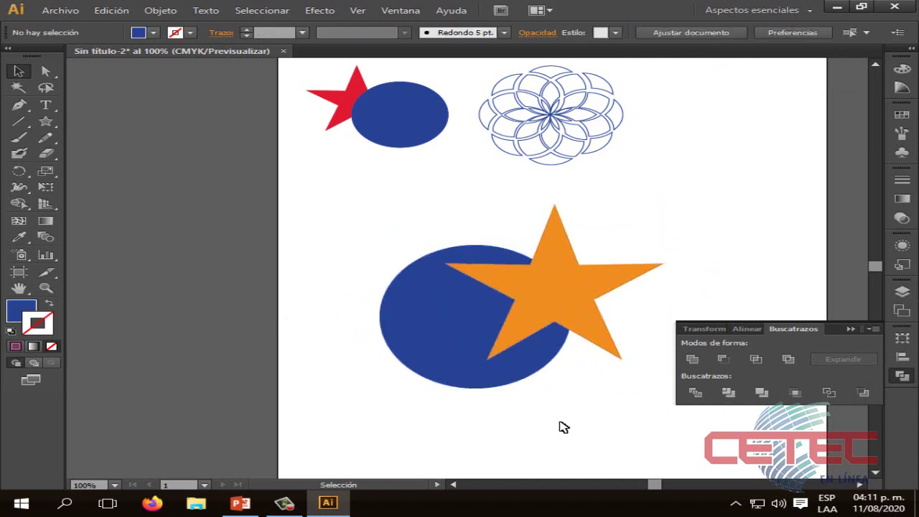
- Ungroup the trimmed shapes and pull the orange star and the cut ellipse apart
{"action": "left_click_drag", "start_coordinate": [632, 413], "coordinate": [306, 195]}
{"action": "right_click", "coordinate": [528, 299]}
{"action": "left_click", "coordinate": [591, 376]}
{"action": "left_click_drag", "start_coordinate": [574, 324], "coordinate": [716, 261]}
{"action": "left_click_drag", "start_coordinate": [429, 289], "coordinate": [351, 237]}
{"action": "left_click", "coordinate": [493, 367]}
- Move the cut ellipse down and fit the orange star back into its cut-out, then nudge the star and deselect it
{"action": "left_click_drag", "start_coordinate": [349, 279], "coordinate": [414, 362]}
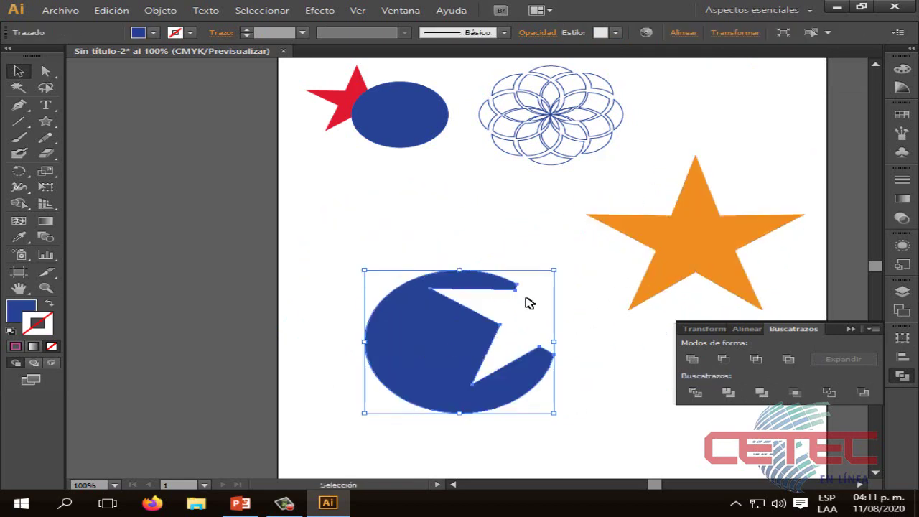
{"action": "left_click_drag", "start_coordinate": [694, 240], "coordinate": [540, 310]}
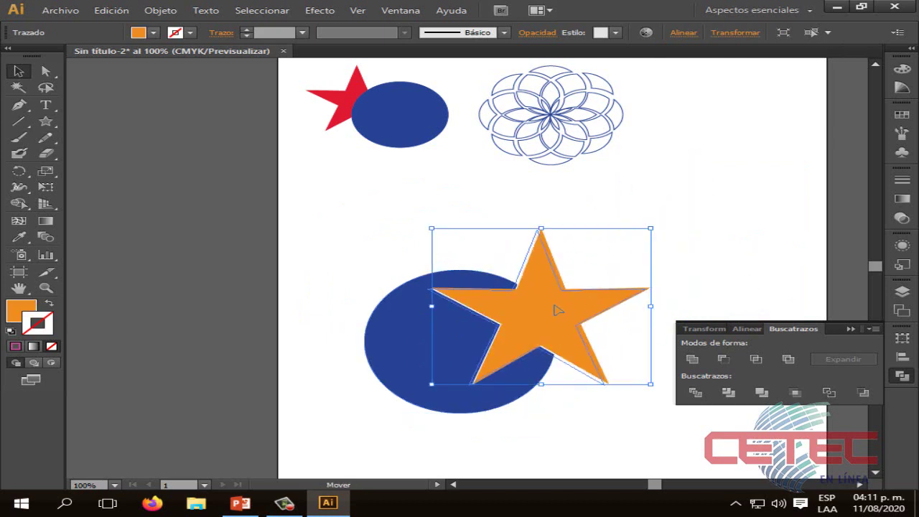
{"action": "left_click", "coordinate": [674, 281]}
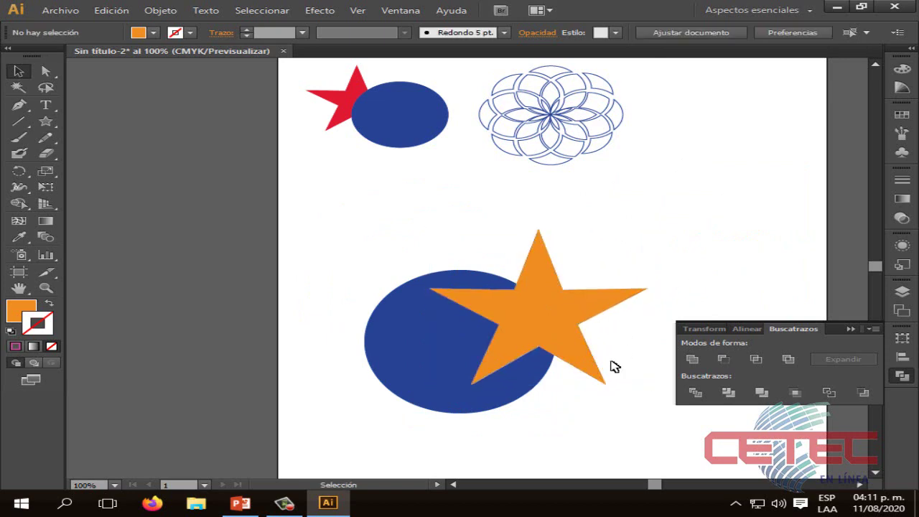
{"action": "mouse_move", "coordinate": [561, 332]}
{"action": "left_mouse_down"}
{"action": "mouse_move", "coordinate": [572, 326]}
{"action": "mouse_move", "coordinate": [574, 336]}
{"action": "left_mouse_up"}
{"action": "left_click", "coordinate": [601, 392]}
- Undo the moves, the ungrouping and the trim to restore the stroked ellipse and star
{"action": "key", "text": "ctrl+z"}
{"action": "key", "text": "ctrl+z"}
{"action": "key", "text": "ctrl+z"}
{"action": "key", "text": "ctrl+z"}
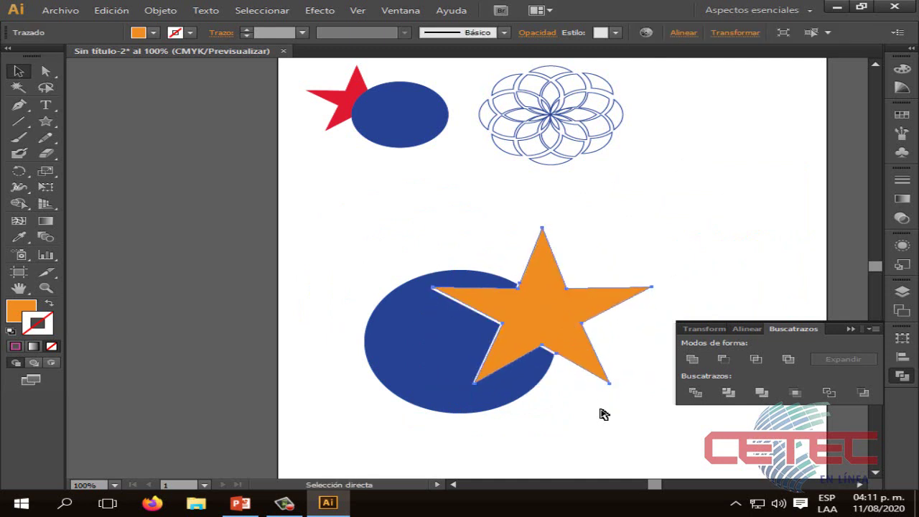
{"action": "key", "text": "ctrl+z"}
{"action": "key", "text": "ctrl+z"}
{"action": "key", "text": "ctrl+z"}
{"action": "key", "text": "ctrl+z"}
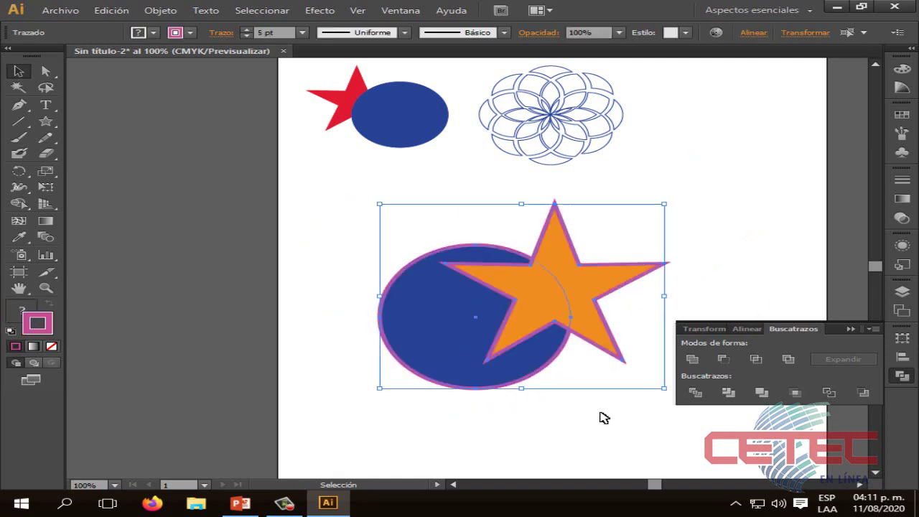
- Apply Combinar to the overlapping ellipse and orange star and deselect the result
{"action": "left_click_drag", "start_coordinate": [631, 394], "coordinate": [359, 184]}
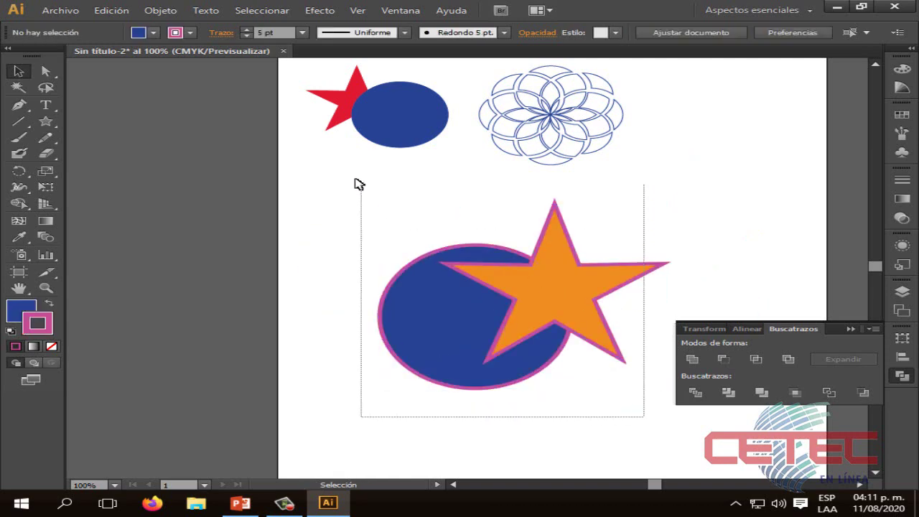
{"action": "left_click", "coordinate": [760, 393]}
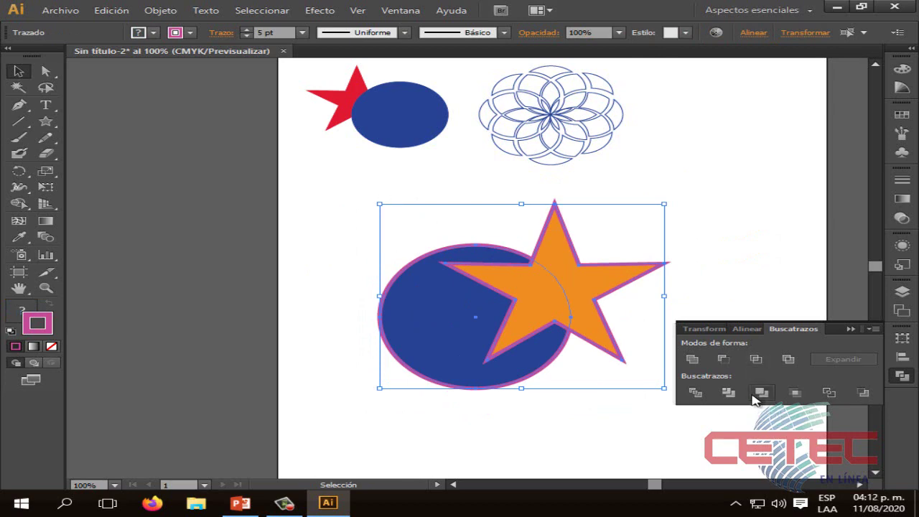
{"action": "left_click", "coordinate": [567, 457]}
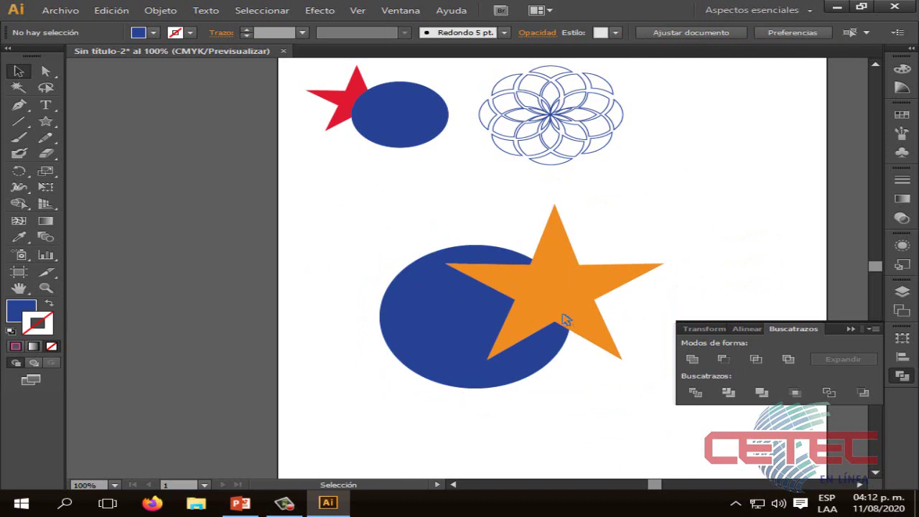
- Shift the combined group slightly, ungroup it and move the orange star away from the ellipse's cut-out
{"action": "left_click_drag", "start_coordinate": [564, 315], "coordinate": [565, 288]}
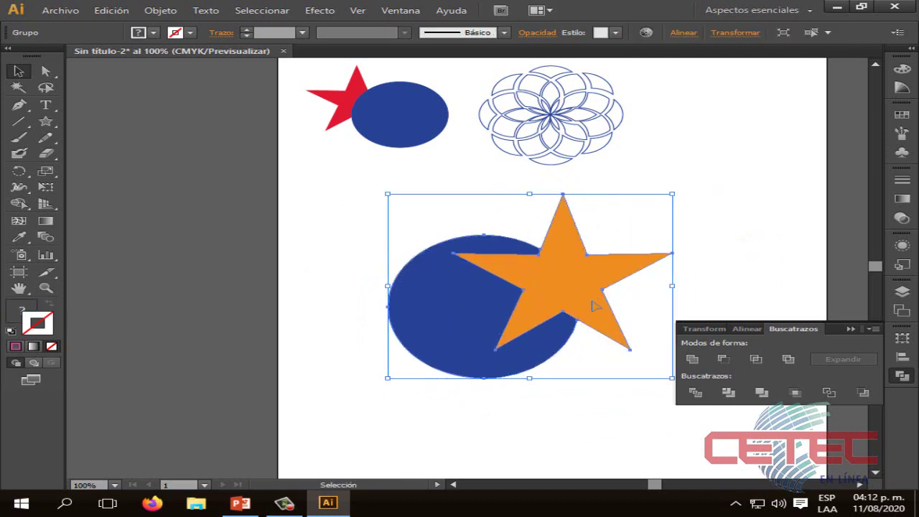
{"action": "right_click", "coordinate": [531, 296]}
{"action": "left_click", "coordinate": [580, 371]}
{"action": "left_click", "coordinate": [585, 446]}
{"action": "left_click_drag", "start_coordinate": [604, 257], "coordinate": [623, 283]}
- Undo the star and group moves, the ungrouping and the Combinar operation
{"action": "key", "text": "ctrl+z"}
{"action": "key", "text": "ctrl+z"}
{"action": "key", "text": "ctrl+z"}
{"action": "key", "text": "ctrl+z"}
{"action": "key", "text": "ctrl+z"}
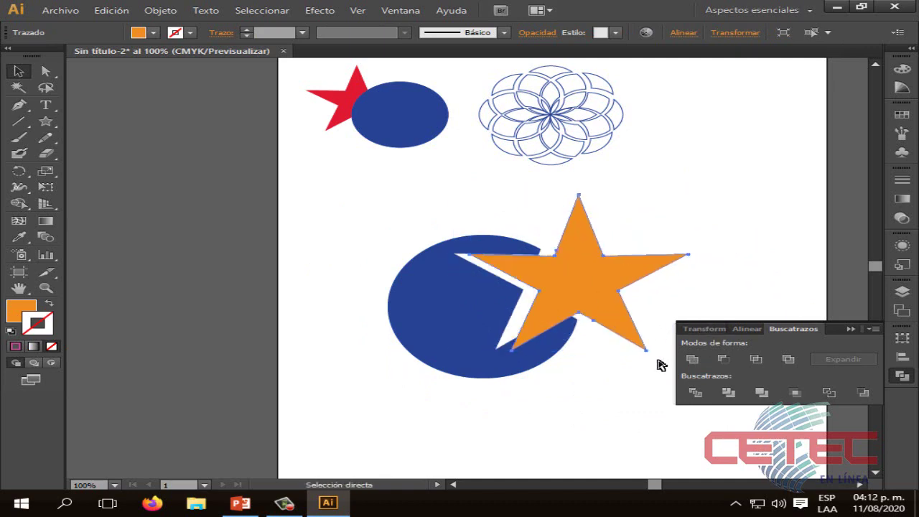
{"action": "key", "text": "ctrl+z"}
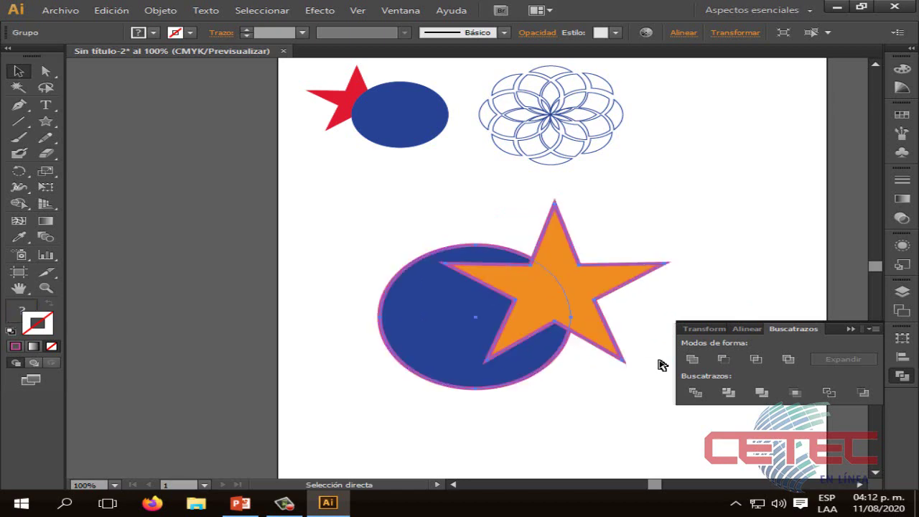
- Apply Combinar again to the ellipse and star, undo it and deselect both shapes
{"action": "left_click", "coordinate": [763, 393]}
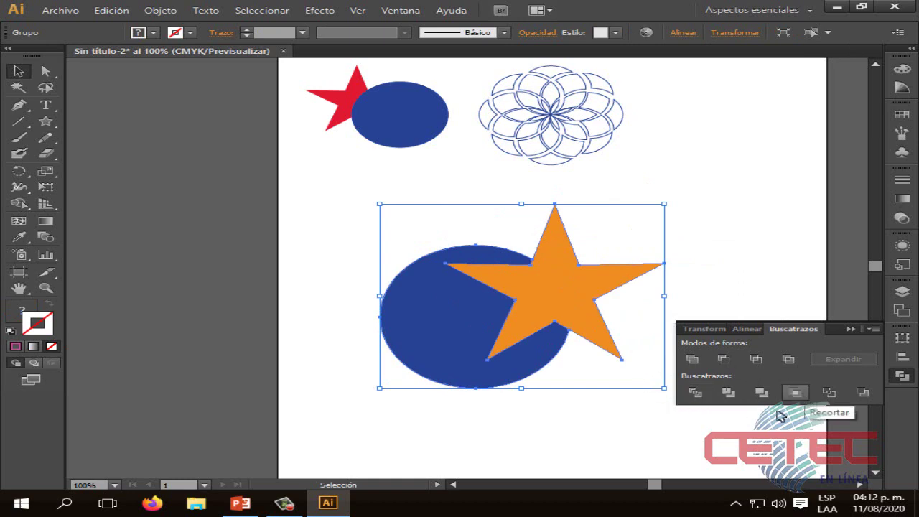
{"action": "key", "text": "ctrl+z"}
{"action": "left_click", "coordinate": [616, 419]}
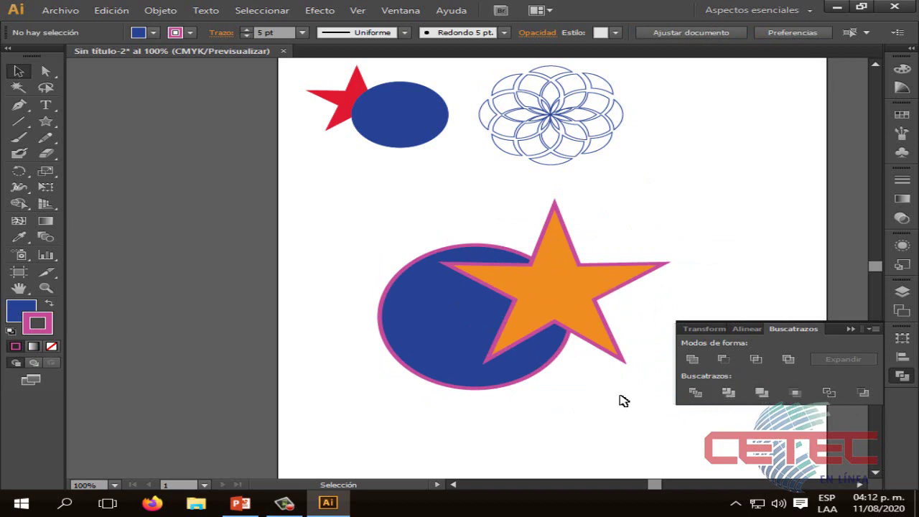
- Crop the ellipse with the orange star using Recortar, then undo the crop and deselect the shapes
{"action": "left_click_drag", "start_coordinate": [656, 413], "coordinate": [334, 185]}
{"action": "left_click", "coordinate": [796, 392]}
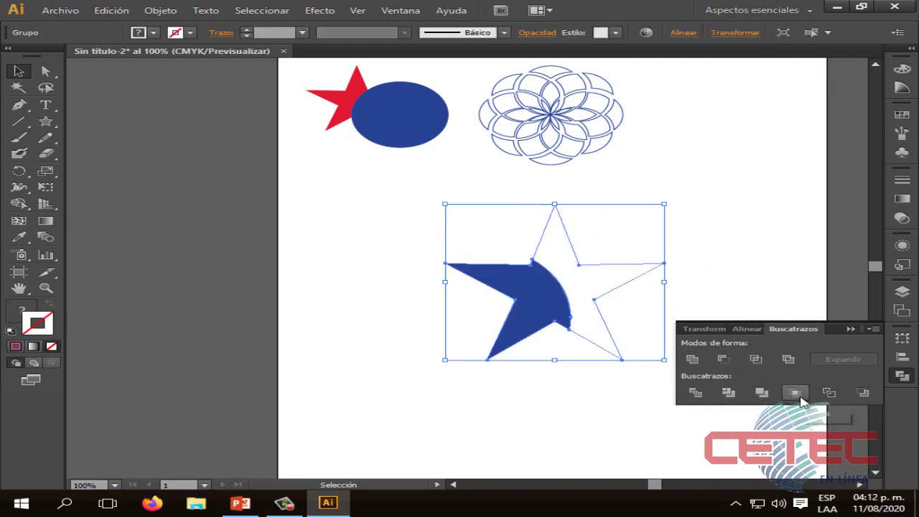
{"action": "left_click", "coordinate": [586, 394]}
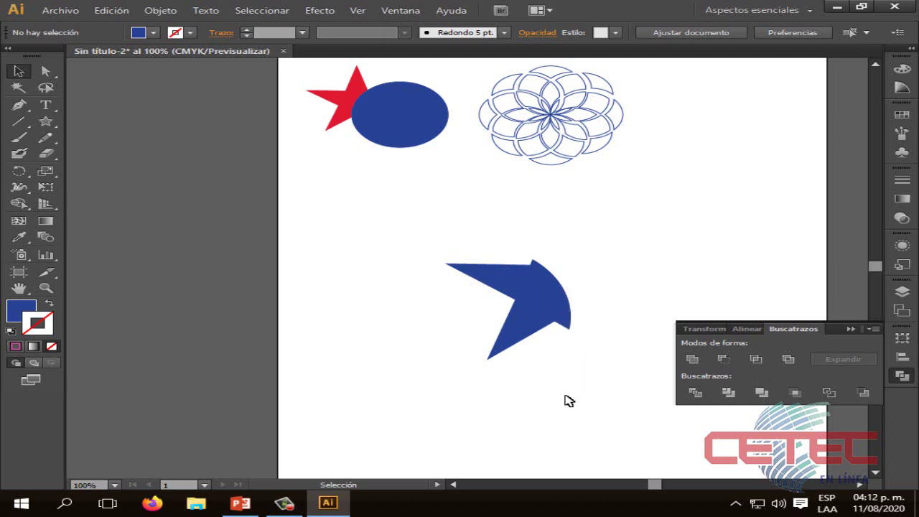
{"action": "key", "text": "ctrl+z"}
{"action": "left_click", "coordinate": [606, 409]}
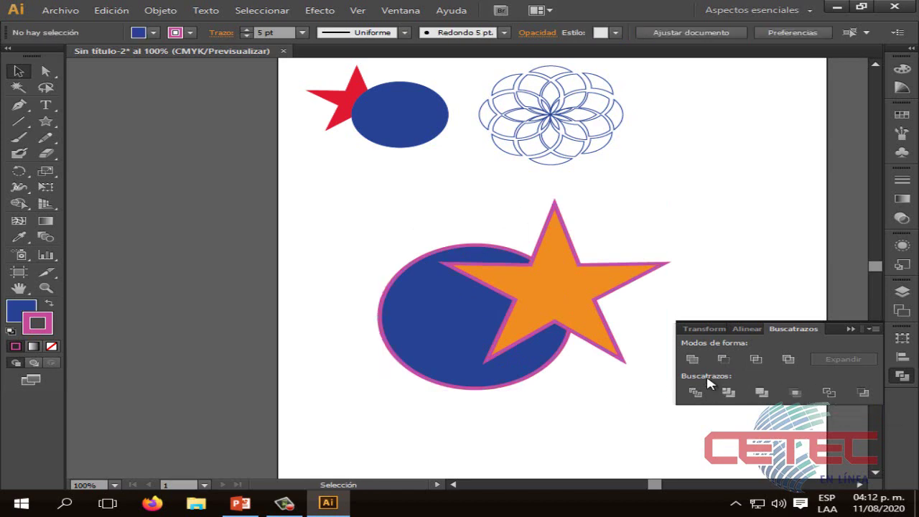
- Select the blue ellipse and orange star together, move them up and left on the artboard, and deselect them
{"action": "left_click_drag", "start_coordinate": [652, 407], "coordinate": [679, 413]}
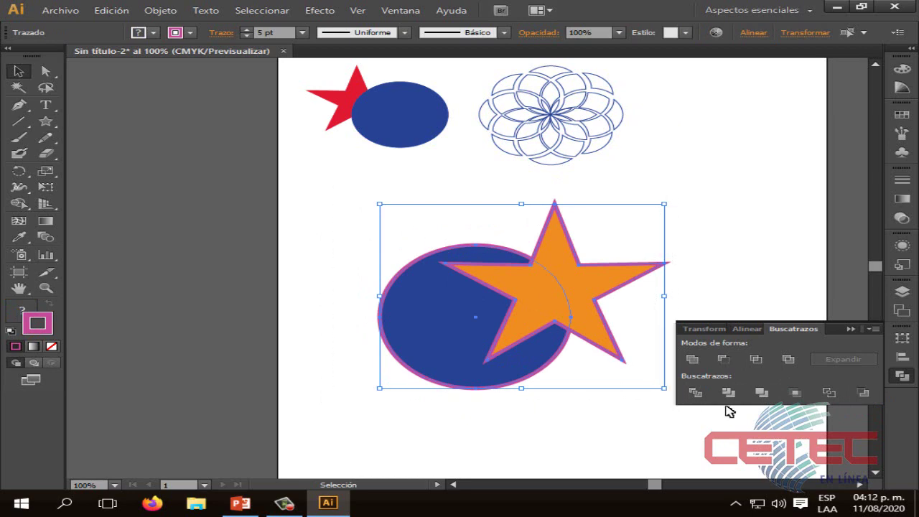
{"action": "left_click", "coordinate": [847, 424]}
{"action": "left_click_drag", "start_coordinate": [316, 185], "coordinate": [694, 431]}
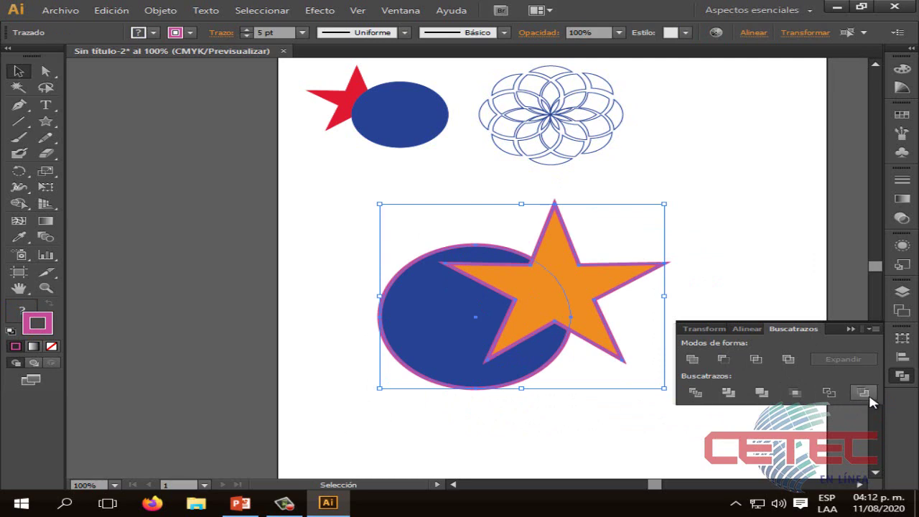
{"action": "left_click_drag", "start_coordinate": [565, 309], "coordinate": [477, 261]}
{"action": "left_click", "coordinate": [574, 344]}
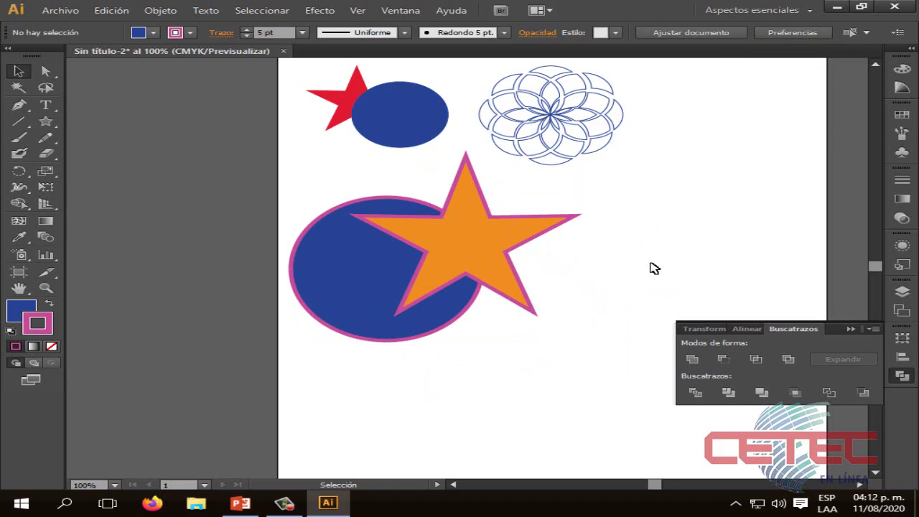
- Switch to the PowerPoint presentation and advance to the Creador de Formas slide
{"action": "left_click", "coordinate": [242, 505]}
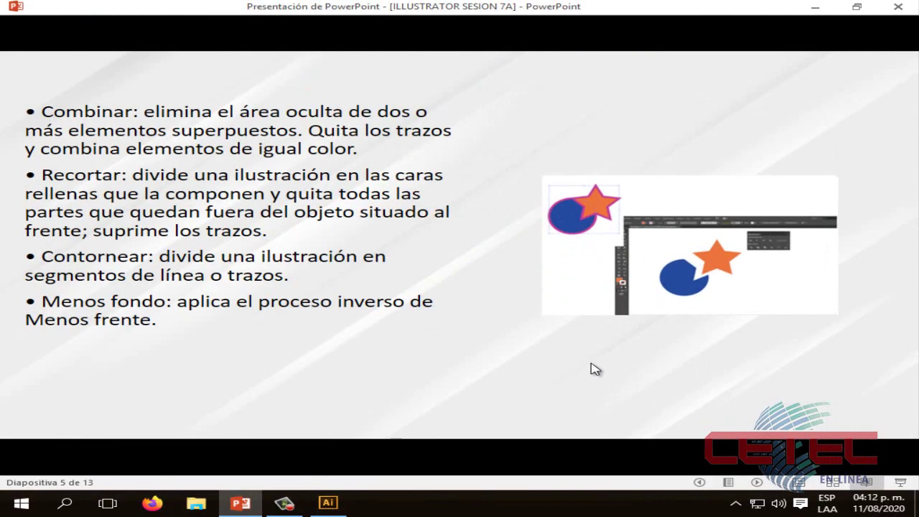
{"action": "left_click", "coordinate": [596, 369]}
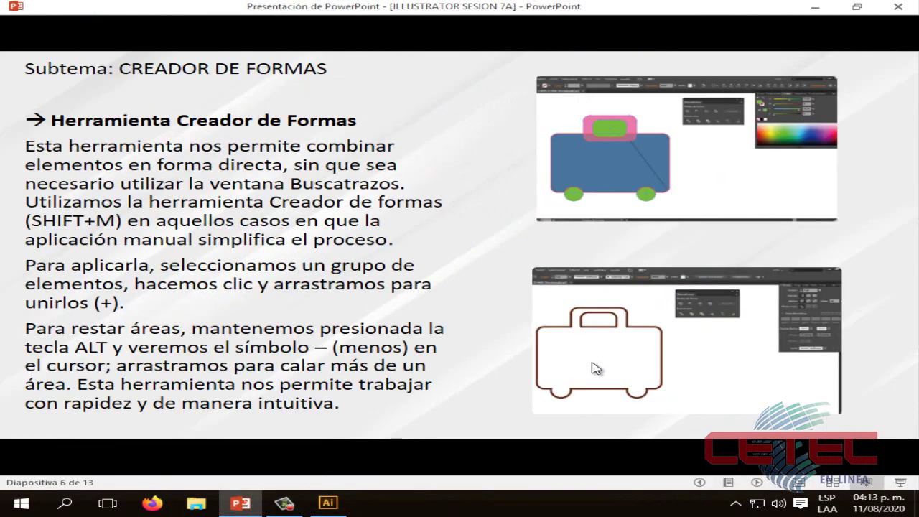
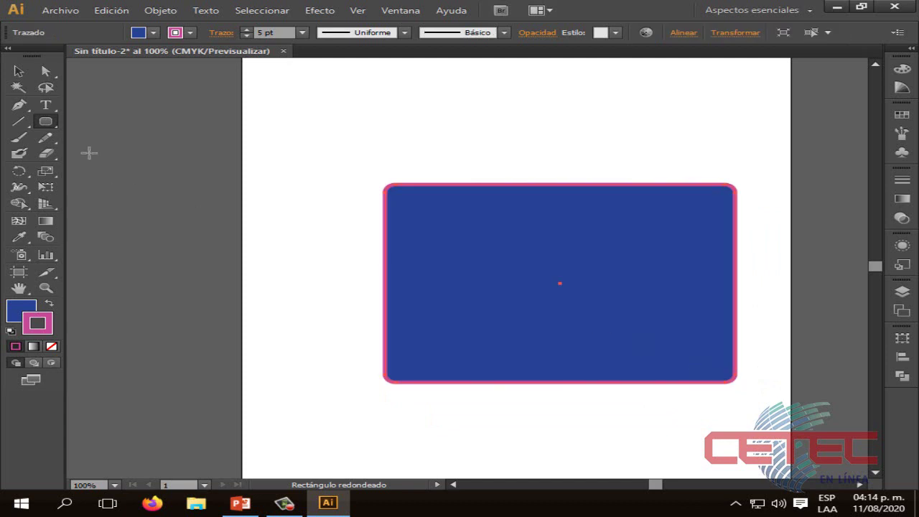
- Move the large blue rounded rectangle left and slightly down on the artboard, then deselect it
{"action": "left_click", "coordinate": [18, 70]}
{"action": "left_click_drag", "start_coordinate": [579, 213], "coordinate": [543, 219]}
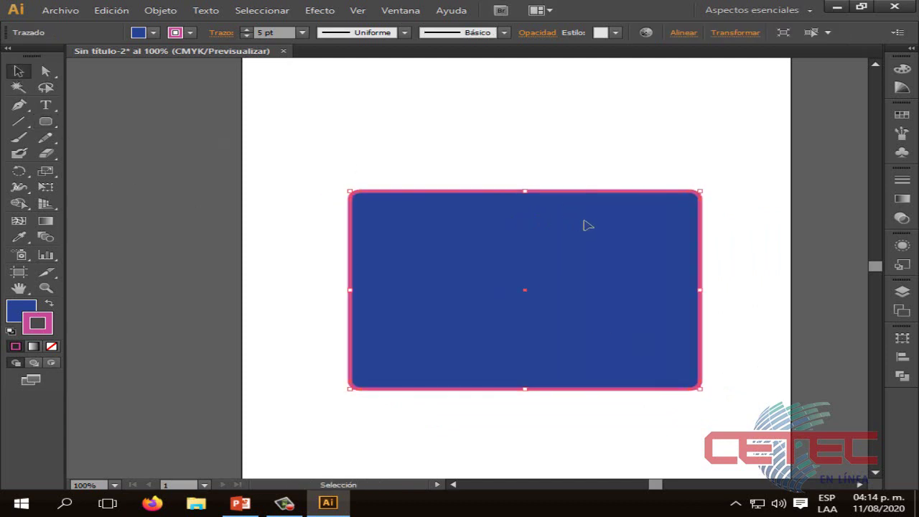
{"action": "left_click_drag", "start_coordinate": [636, 228], "coordinate": [629, 254]}
{"action": "left_click", "coordinate": [706, 220]}
{"action": "left_click", "coordinate": [780, 246]}
- Draw a smaller rounded rectangle overlapping the large rectangle's upper edge and center it horizontally over the large one
{"action": "left_click", "coordinate": [46, 122]}
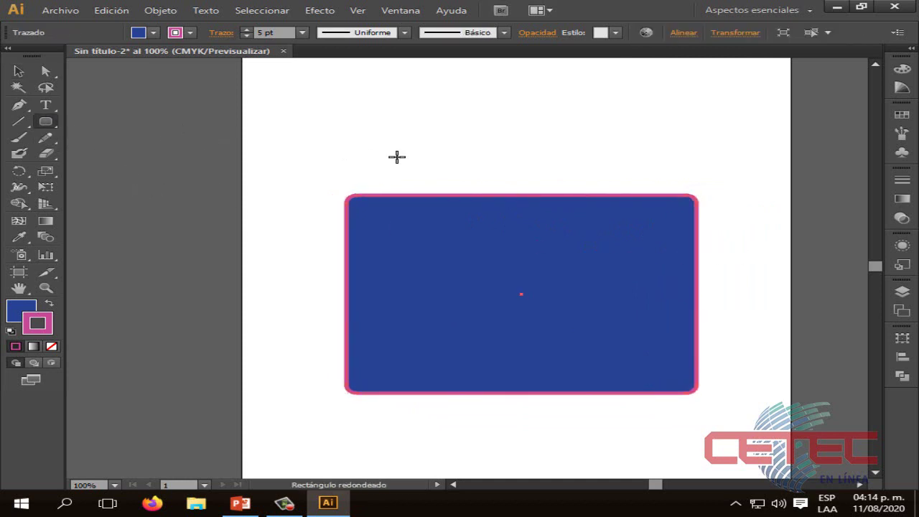
{"action": "left_click_drag", "start_coordinate": [423, 127], "coordinate": [611, 209]}
{"action": "left_click", "coordinate": [17, 72]}
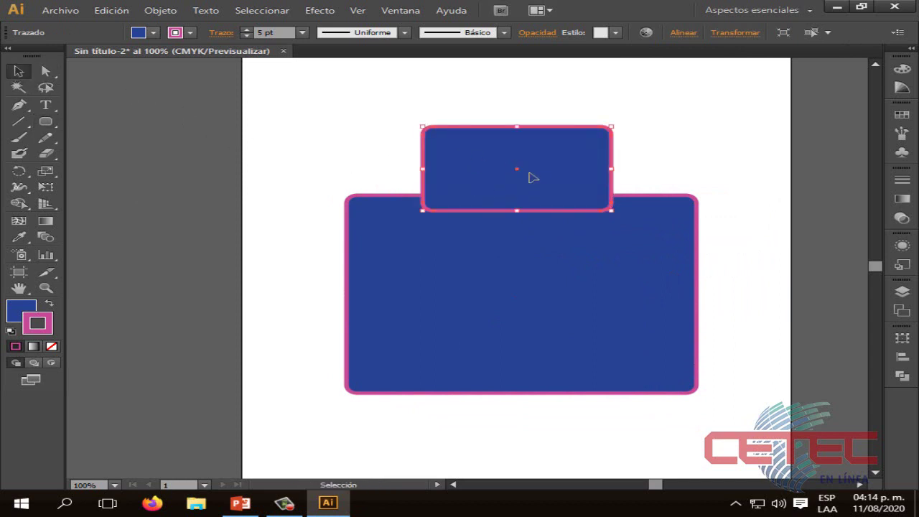
{"action": "left_click_drag", "start_coordinate": [540, 181], "coordinate": [576, 209]}
{"action": "left_click", "coordinate": [790, 249]}
{"action": "left_click", "coordinate": [689, 225]}
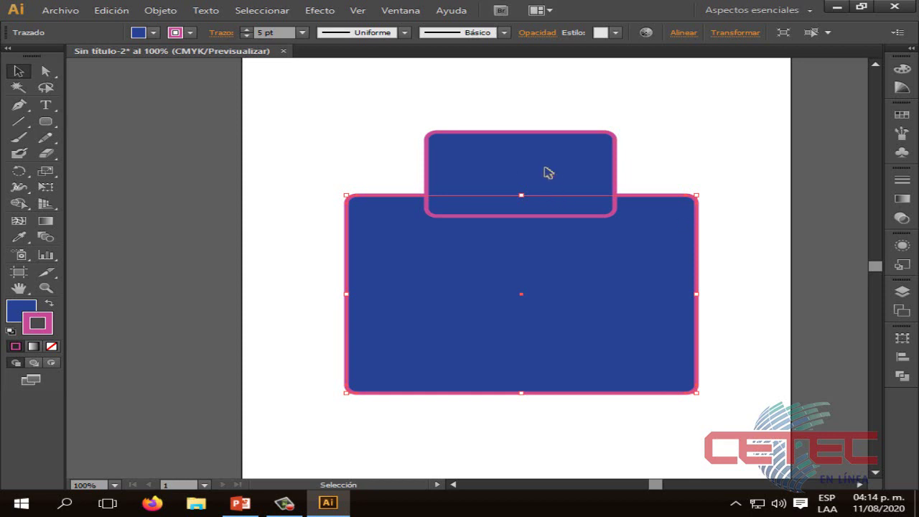
- Fill the small upper rounded rectangle with red FF0000 and deselect it
{"action": "left_click", "coordinate": [546, 173]}
{"action": "double_click", "coordinate": [13, 311]}
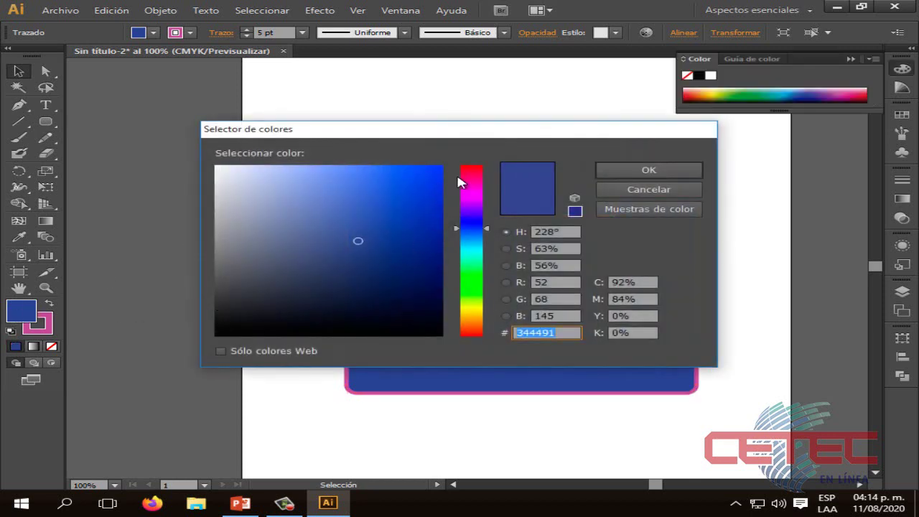
{"action": "left_click_drag", "start_coordinate": [461, 183], "coordinate": [460, 171]}
{"action": "left_click", "coordinate": [421, 170]}
{"action": "left_click", "coordinate": [442, 166]}
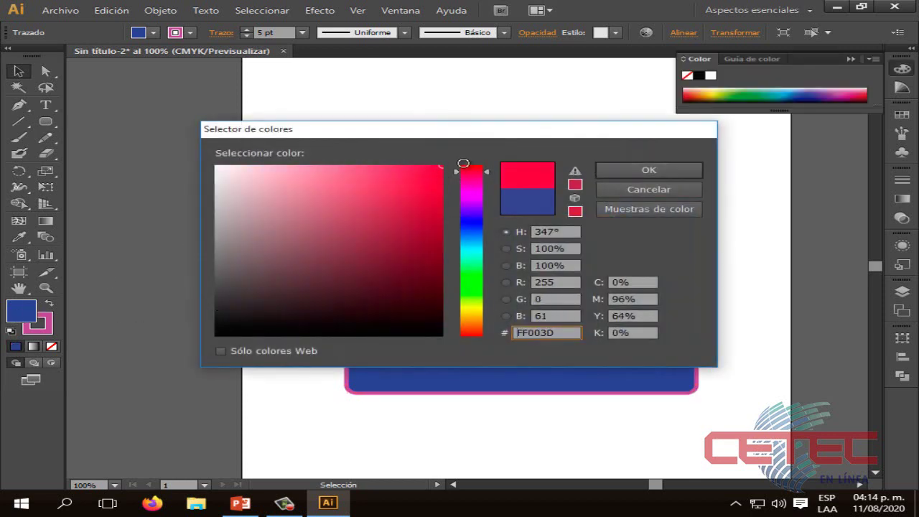
{"action": "left_click", "coordinate": [477, 170]}
{"action": "left_click", "coordinate": [649, 169]}
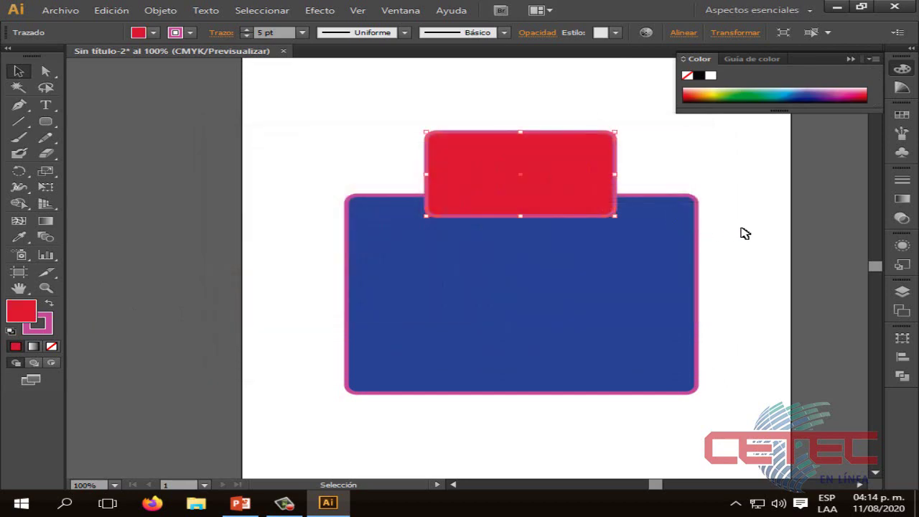
{"action": "left_click", "coordinate": [742, 233]}
- Create a scaled-down copy of the red rounded rectangle centered inside it
{"action": "left_click", "coordinate": [531, 177]}
{"action": "left_click", "coordinate": [52, 174]}
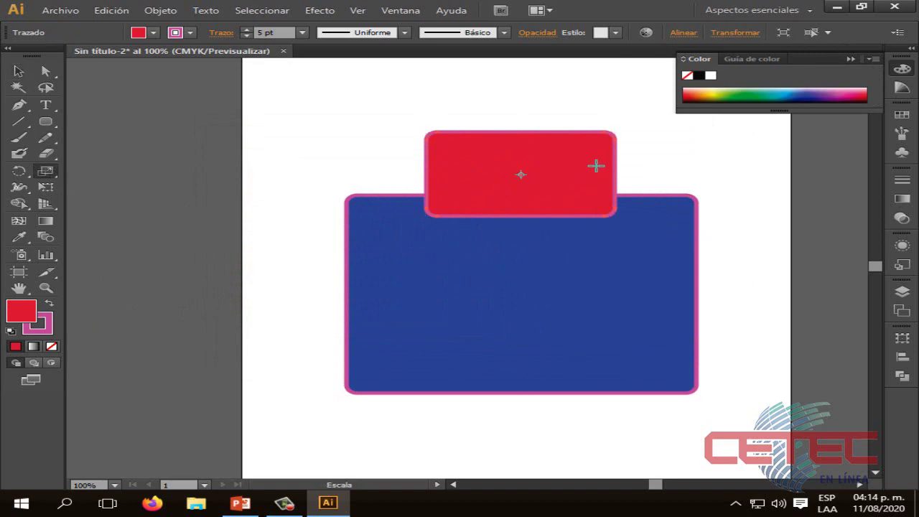
{"action": "mouse_move", "coordinate": [596, 165]}
{"action": "left_mouse_down"}
{"action": "mouse_move", "coordinate": [596, 179]}
{"action": "mouse_move", "coordinate": [584, 180]}
{"action": "mouse_move", "coordinate": [590, 187]}
{"action": "mouse_move", "coordinate": [581, 183]}
{"action": "left_mouse_up"}
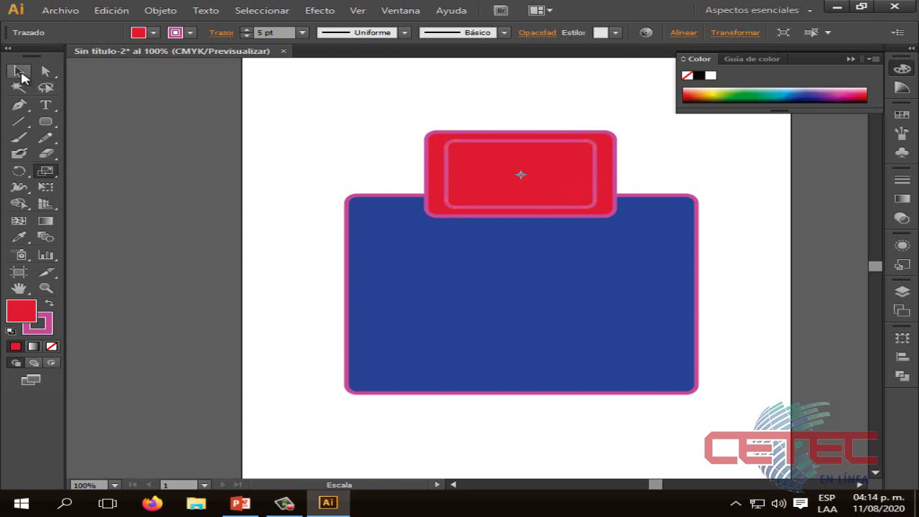
{"action": "key", "text": "v"}
- Fill the inner rounded rectangle with green 4FFF06 and deselect it
{"action": "double_click", "coordinate": [21, 311]}
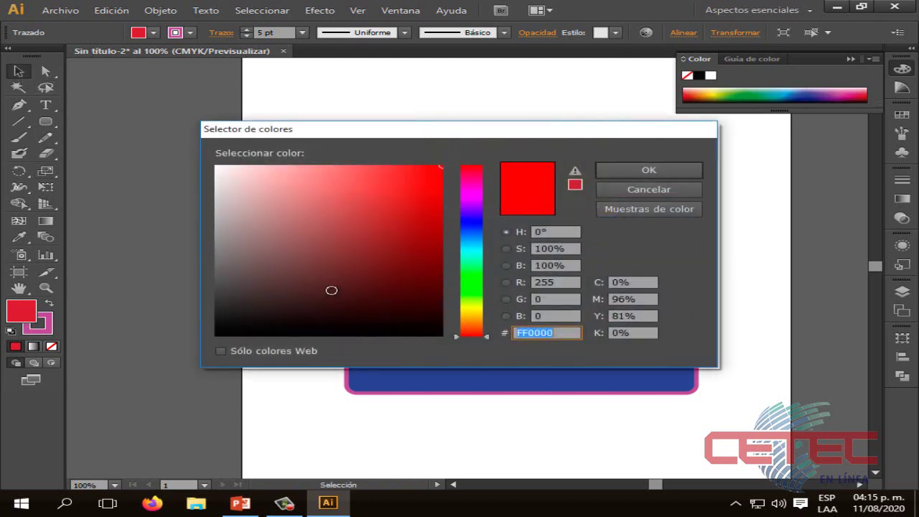
{"action": "left_click", "coordinate": [471, 288]}
{"action": "left_click_drag", "start_coordinate": [423, 189], "coordinate": [441, 167]}
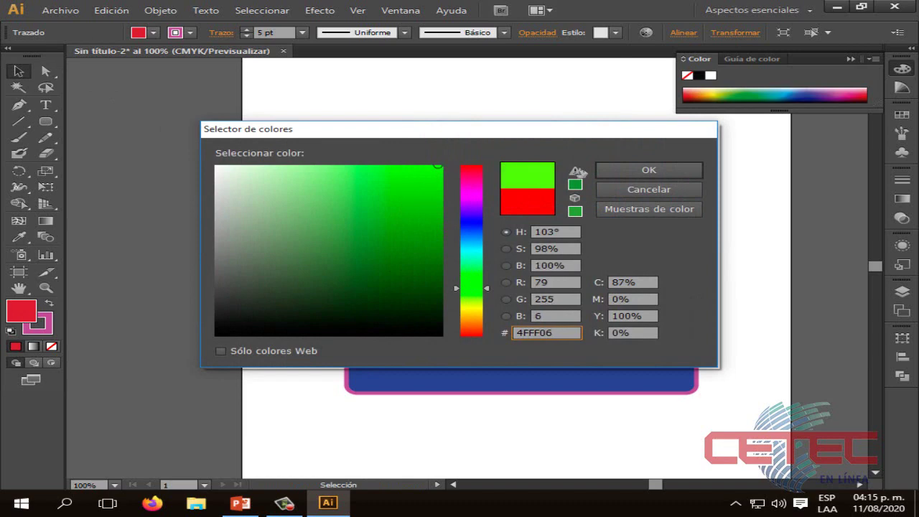
{"action": "left_click", "coordinate": [648, 170]}
{"action": "left_click", "coordinate": [703, 178]}
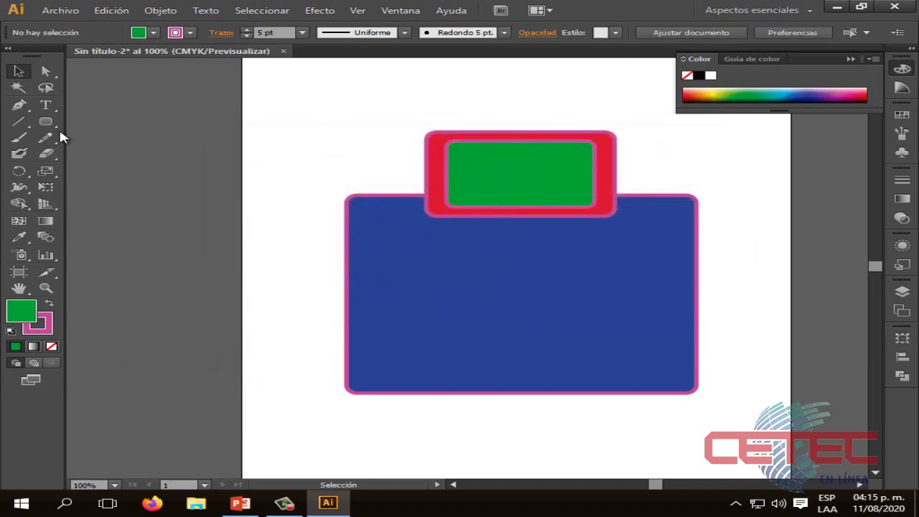
- Draw a small green ellipse as a wheel on the blue rectangle's bottom edge, near its left corner
{"action": "left_click_drag", "start_coordinate": [52, 115], "coordinate": [121, 158]}
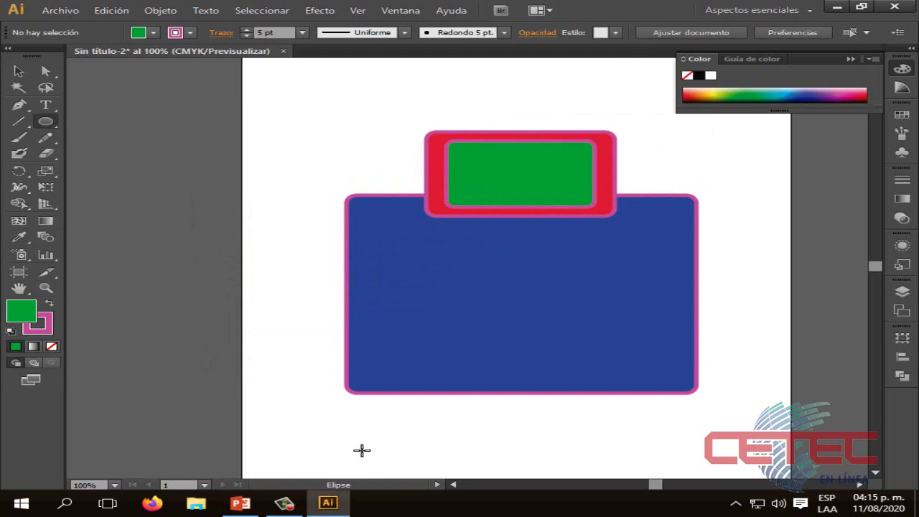
{"action": "left_click_drag", "start_coordinate": [339, 421], "coordinate": [397, 397]}
{"action": "left_click", "coordinate": [19, 70]}
{"action": "left_click", "coordinate": [431, 426]}
- Duplicate the wheel ellipse, place the copy on the bottom edge near the right corner, and collapse the color settings
{"action": "left_click", "coordinate": [385, 406]}
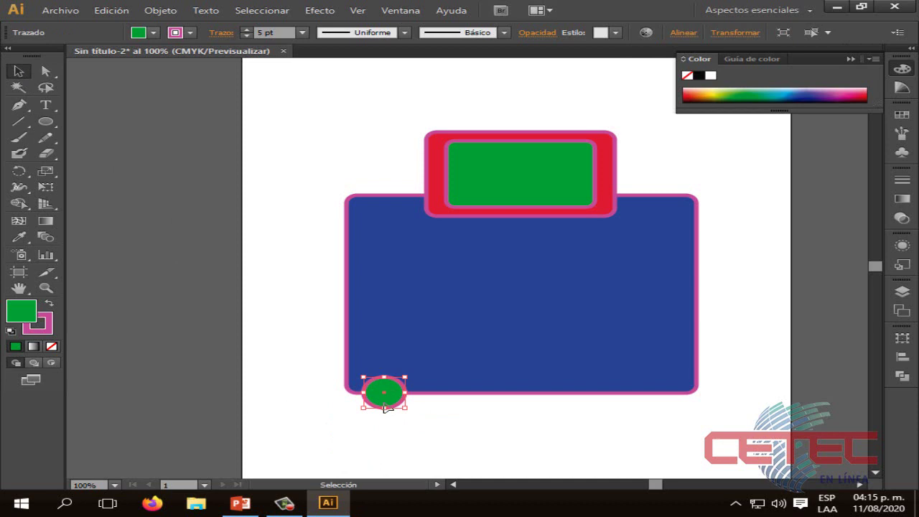
{"action": "key", "text": "ctrl+v"}
{"action": "left_click_drag", "start_coordinate": [466, 276], "coordinate": [649, 410]}
{"action": "left_click", "coordinate": [643, 440]}
{"action": "left_click", "coordinate": [675, 433]}
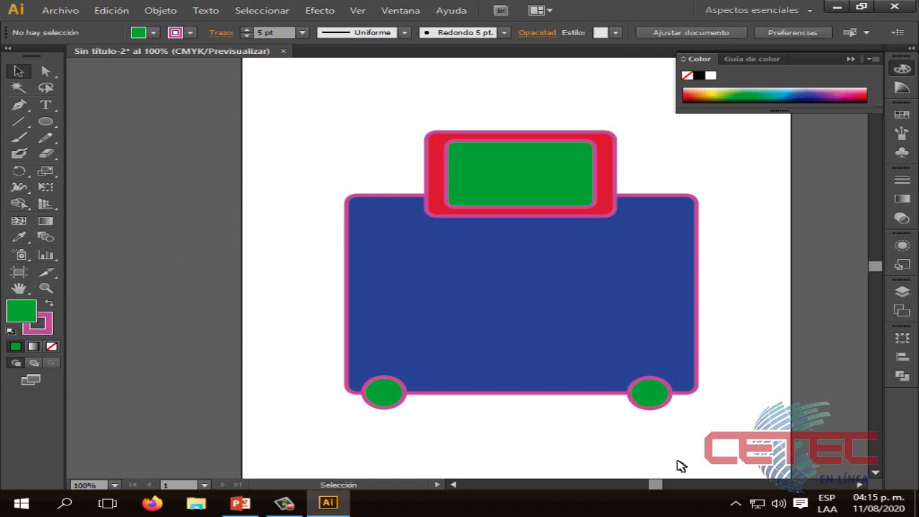
{"action": "left_click", "coordinate": [851, 60]}
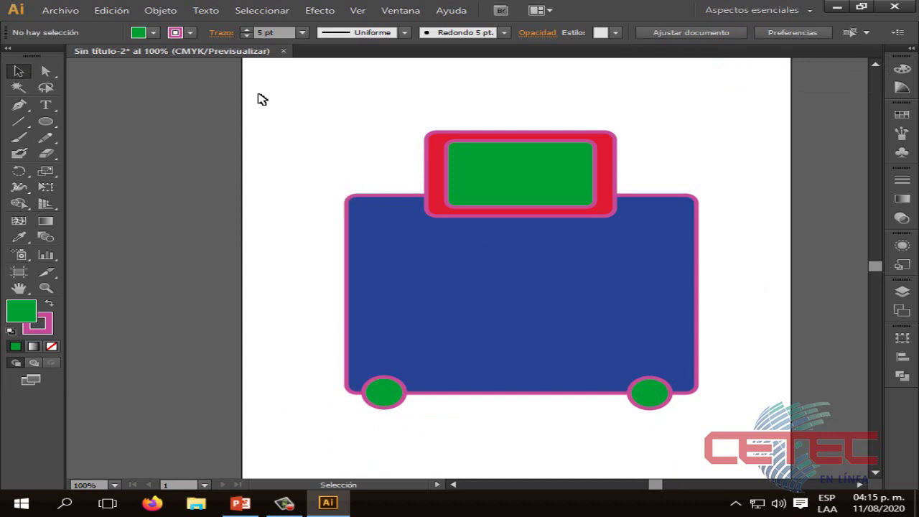
- Select all the suitcase shapes and use Creador de formas to merge the split areas of the inner rectangle and the red frame
{"action": "mouse_move", "coordinate": [260, 94]}
{"action": "left_mouse_down"}
{"action": "mouse_move", "coordinate": [657, 407]}
{"action": "mouse_move", "coordinate": [744, 441]}
{"action": "left_mouse_up"}
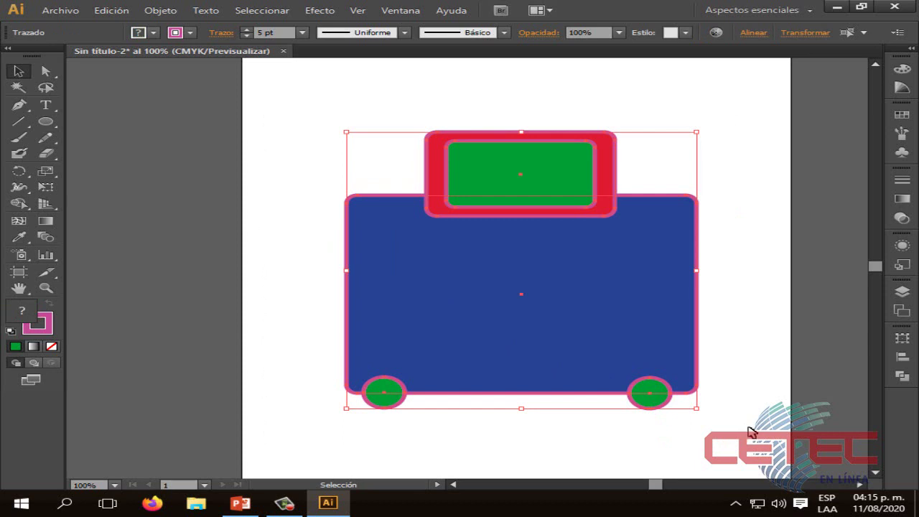
{"action": "key", "text": "shift+m"}
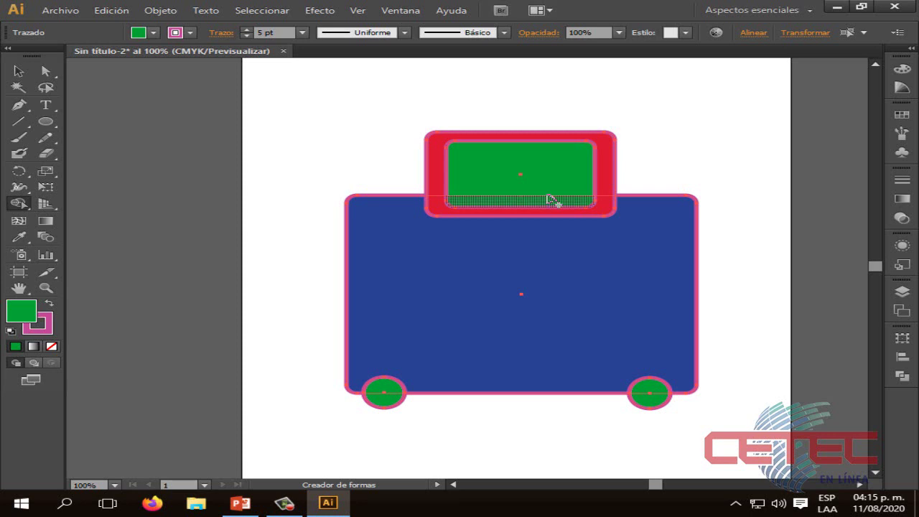
{"action": "left_click_drag", "start_coordinate": [557, 194], "coordinate": [556, 204]}
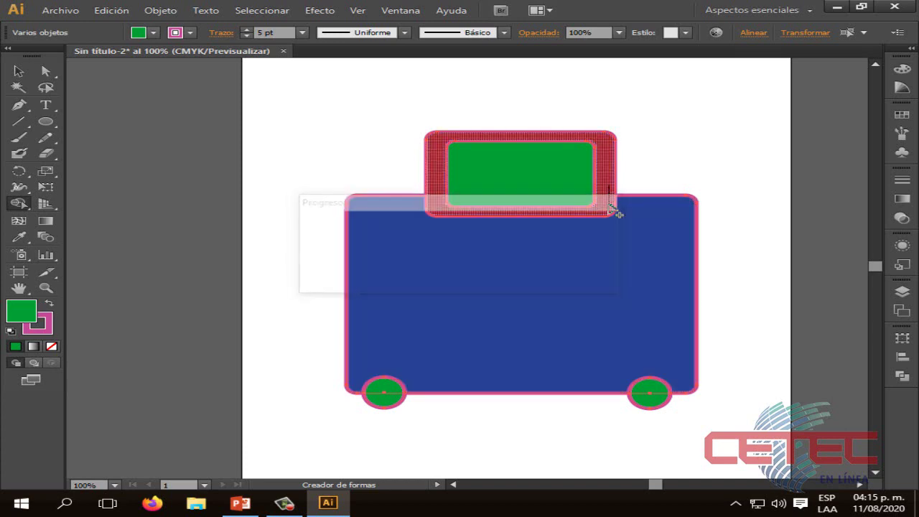
{"action": "left_click", "coordinate": [610, 207]}
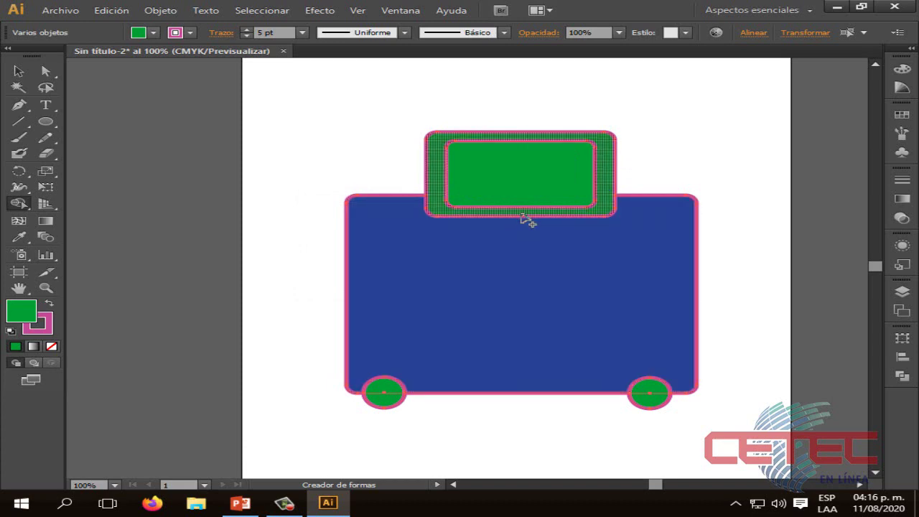
- Merge the handle frame, the suitcase body and both wheels into one shape with Creador de formas
{"action": "left_click_drag", "start_coordinate": [526, 219], "coordinate": [528, 251]}
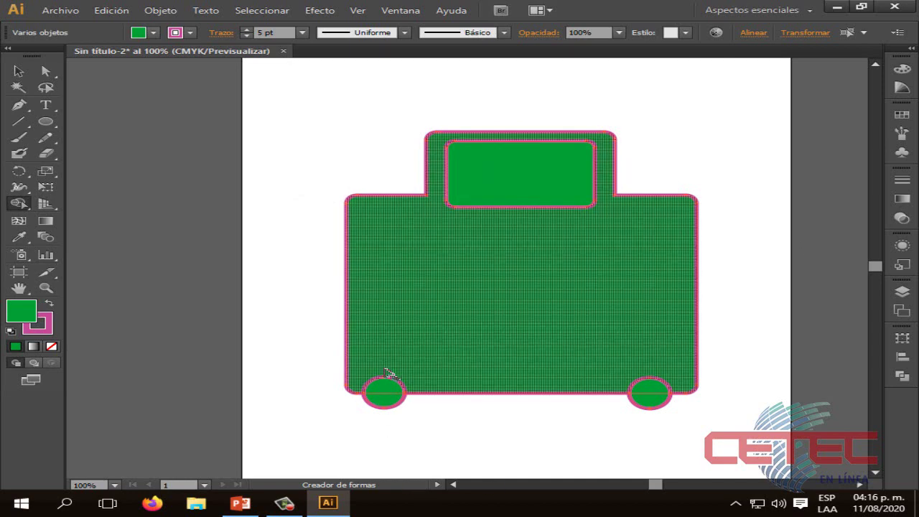
{"action": "left_click_drag", "start_coordinate": [385, 369], "coordinate": [388, 395]}
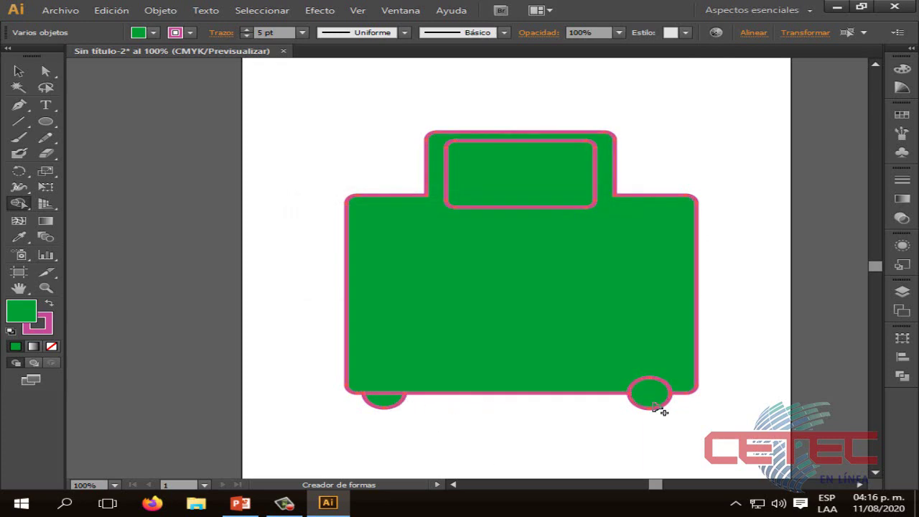
{"action": "left_click_drag", "start_coordinate": [654, 374], "coordinate": [652, 390]}
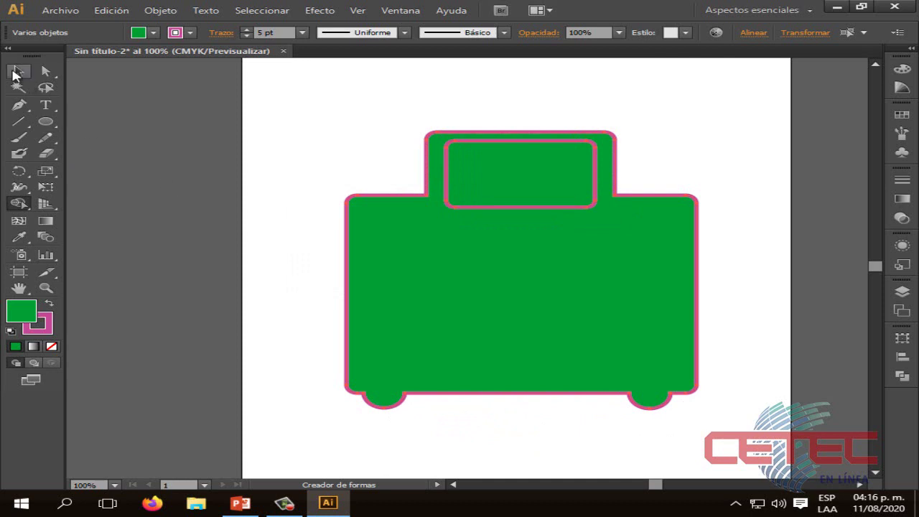
- Remove the fill from the merged suitcase shapes, leaving only their outlines, and deselect them
{"action": "left_click", "coordinate": [18, 71]}
{"action": "left_click", "coordinate": [51, 346]}
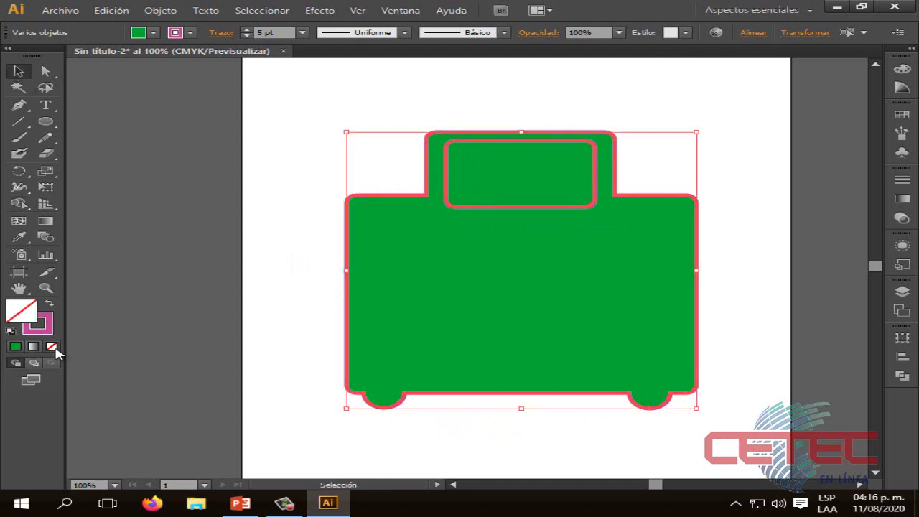
{"action": "left_click", "coordinate": [414, 267]}
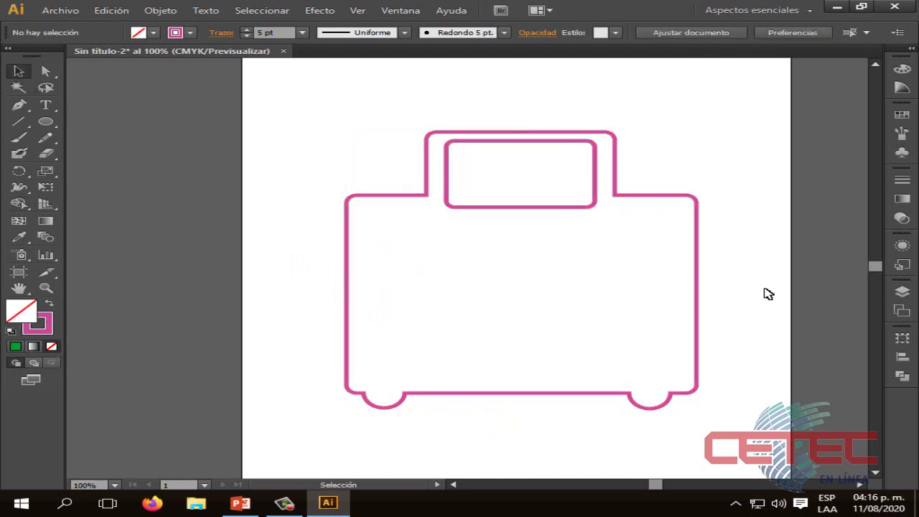
- Move the compound suitcase outline down to separate it from the loose inner rectangle, and delete that duplicate rectangle
{"action": "left_click", "coordinate": [677, 199]}
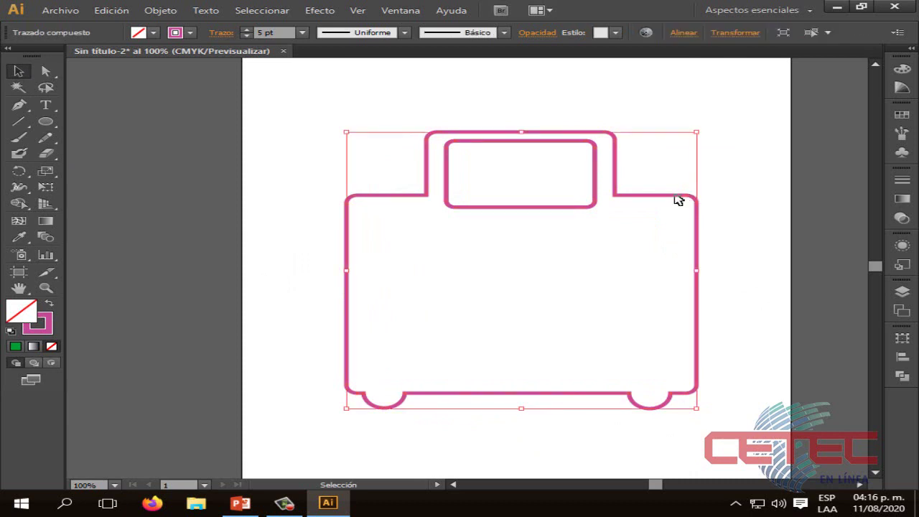
{"action": "left_click_drag", "start_coordinate": [678, 199], "coordinate": [654, 225]}
{"action": "left_click", "coordinate": [666, 210]}
{"action": "left_click", "coordinate": [574, 143]}
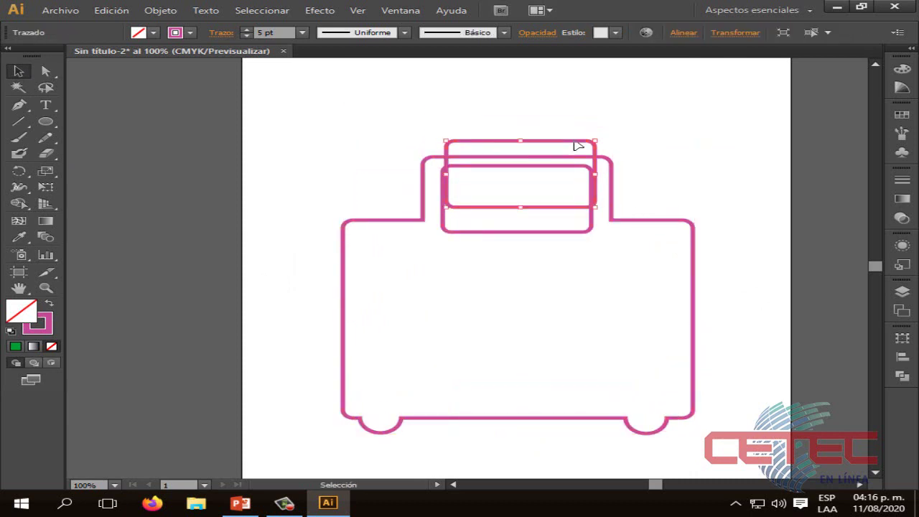
{"action": "key", "text": "Delete"}
- Move the suitcase outline back up, nudge it slightly up and left, and deselect it
{"action": "left_click_drag", "start_coordinate": [573, 155], "coordinate": [579, 126]}
{"action": "left_click", "coordinate": [741, 267]}
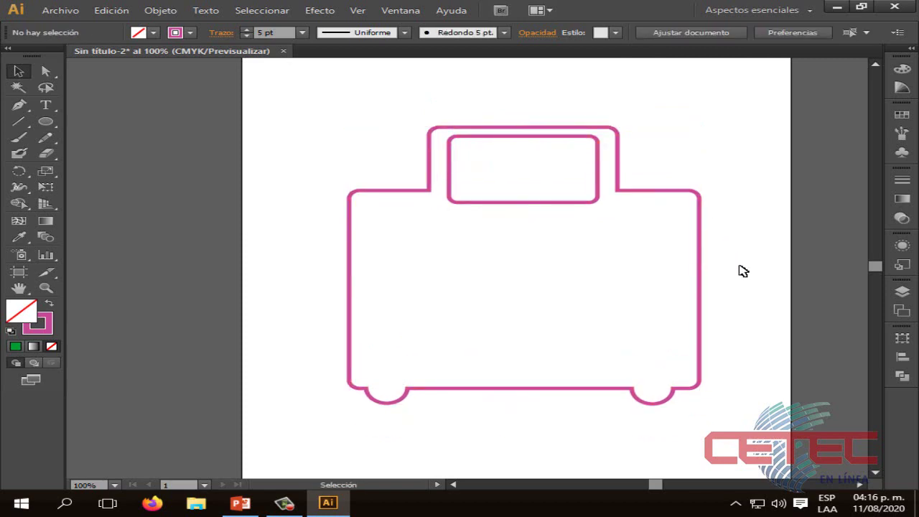
{"action": "left_click_drag", "start_coordinate": [704, 350], "coordinate": [694, 340]}
{"action": "left_click", "coordinate": [721, 345]}
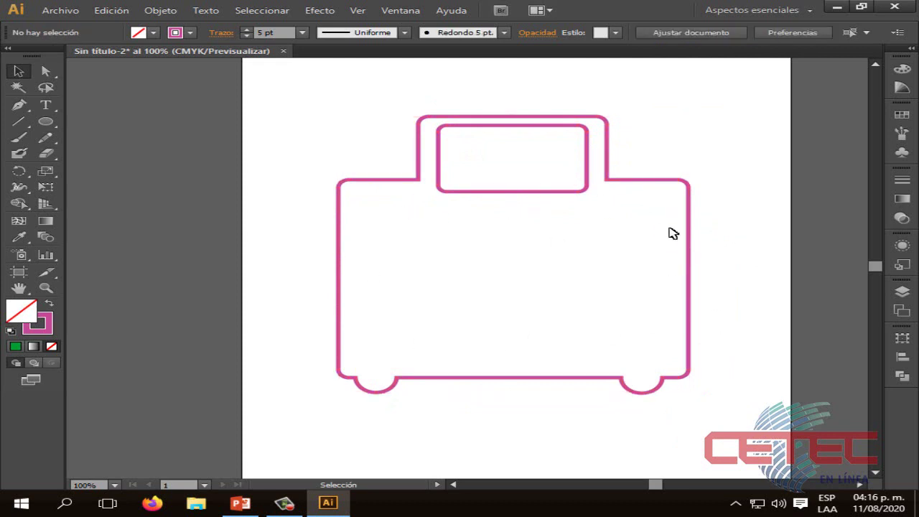
- Scale the suitcase outline down to just over half its size, place it in the artboard's upper-left corner and deselect it
{"action": "left_click", "coordinate": [691, 357]}
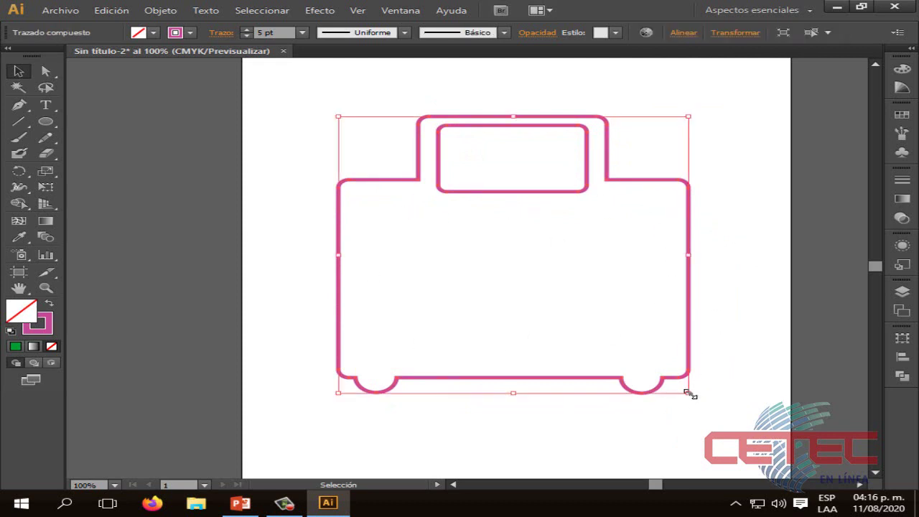
{"action": "left_click_drag", "start_coordinate": [688, 393], "coordinate": [651, 357]}
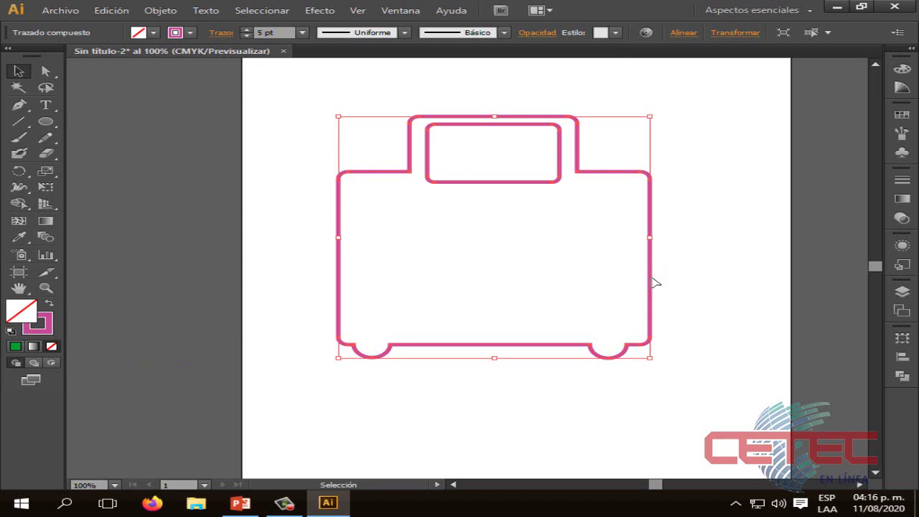
{"action": "left_click_drag", "start_coordinate": [652, 278], "coordinate": [683, 271]}
{"action": "scroll", "coordinate": [678, 295], "scroll_direction": "up", "scroll_amount": 2}
{"action": "left_click_drag", "start_coordinate": [676, 373], "coordinate": [565, 296]}
{"action": "left_click_drag", "start_coordinate": [500, 288], "coordinate": [378, 245]}
{"action": "left_click", "coordinate": [571, 274]}
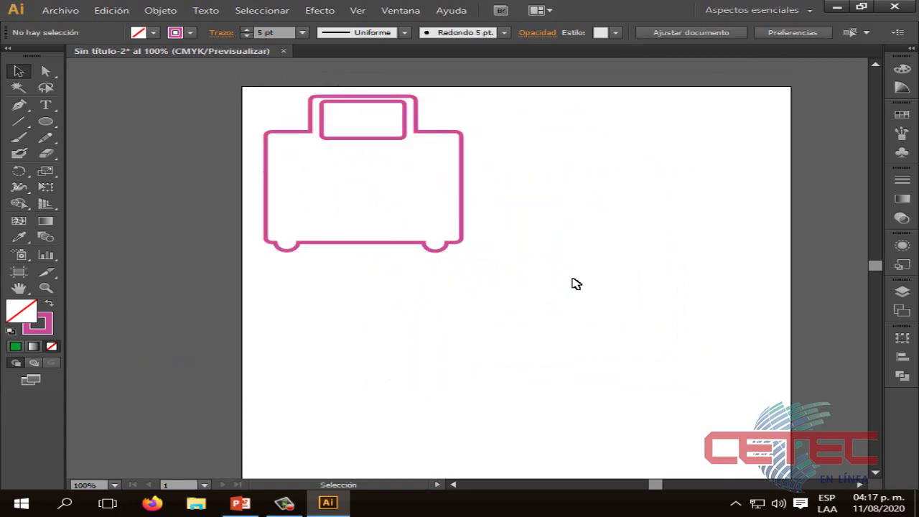
- Switch to the PowerPoint presentation and read the slides on Añadir texto and Texto en punto
{"action": "left_click", "coordinate": [241, 502]}
{"action": "left_click", "coordinate": [649, 413]}
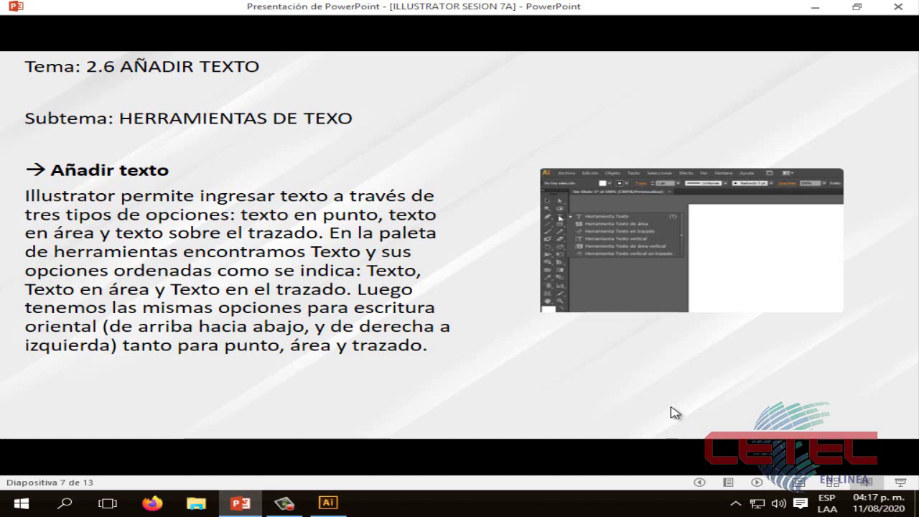
{"action": "left_click", "coordinate": [675, 414]}
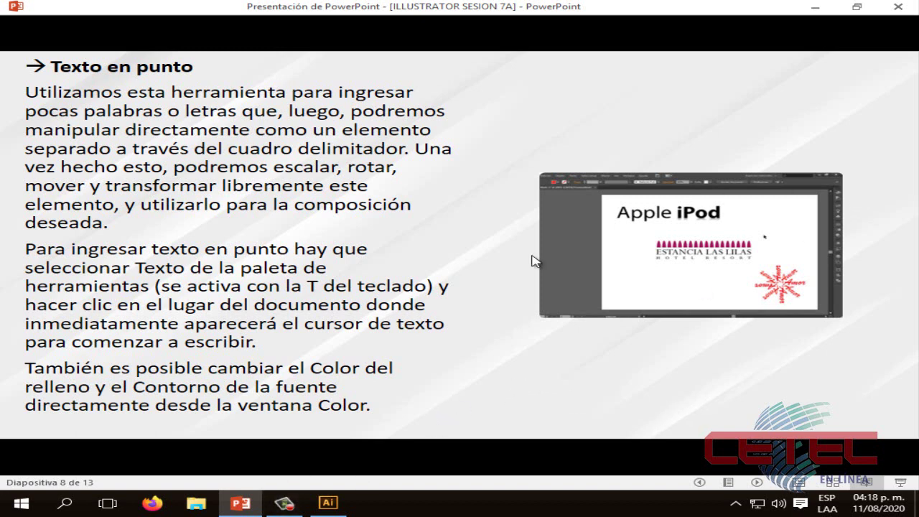
- Switch back to Illustrator and add the point text "Appel iPod" in the empty area below and right of the suitcase
{"action": "left_click", "coordinate": [328, 503]}
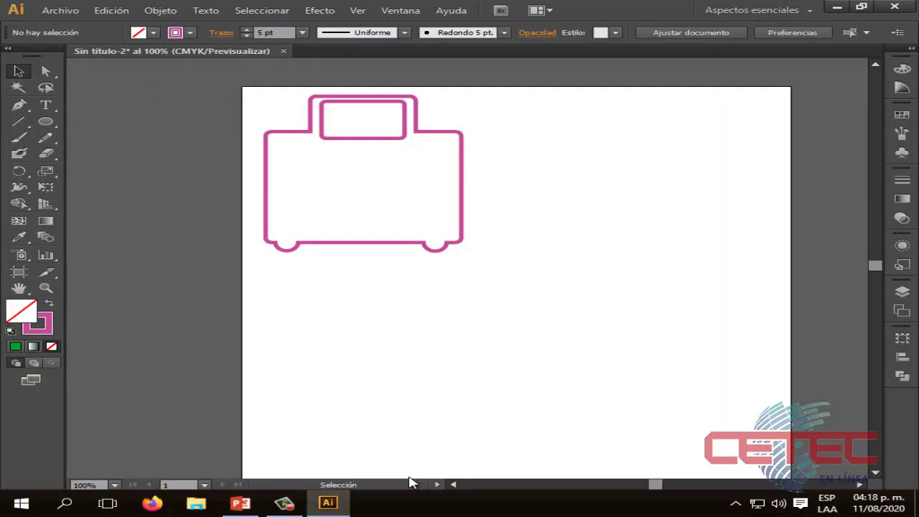
{"action": "scroll", "coordinate": [514, 218], "scroll_direction": "down", "scroll_amount": 3}
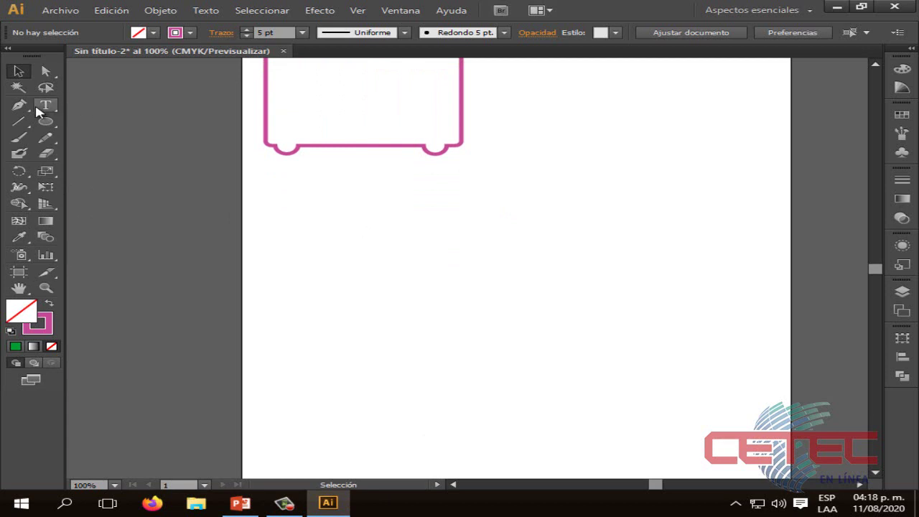
{"action": "left_click_drag", "start_coordinate": [45, 106], "coordinate": [141, 112]}
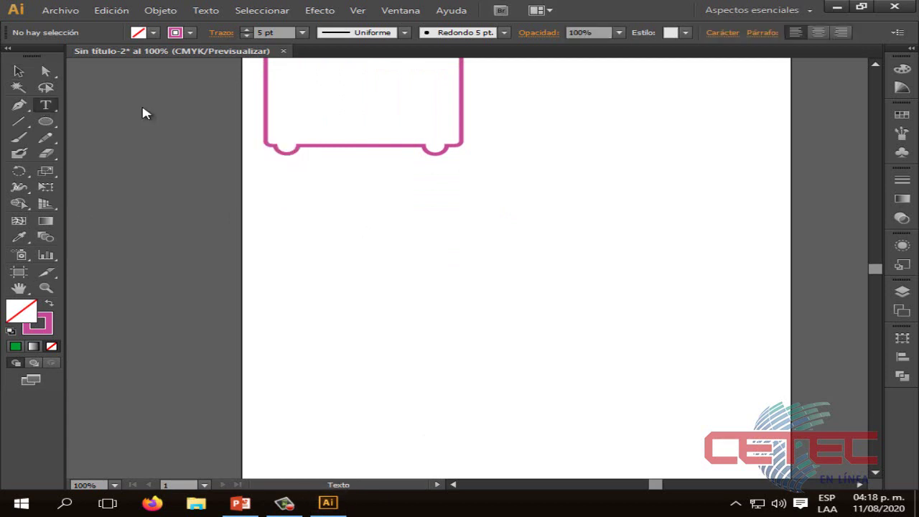
{"action": "left_click", "coordinate": [489, 270]}
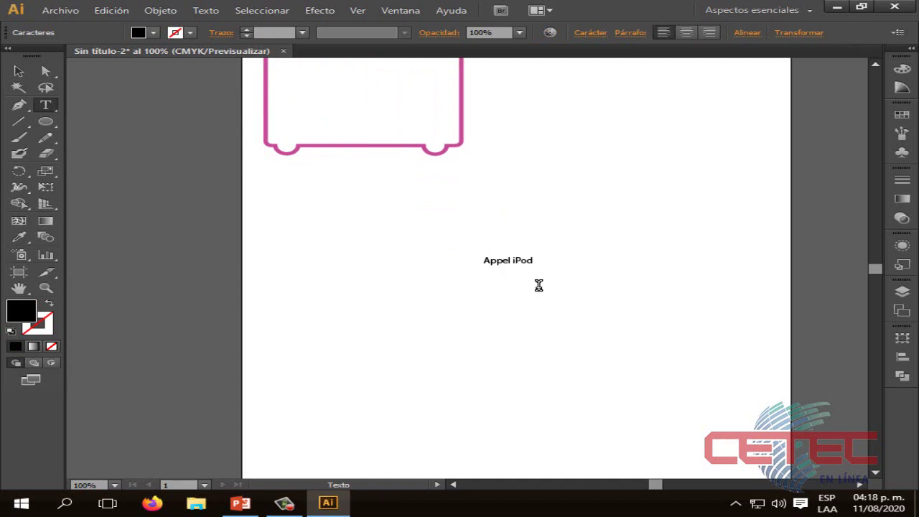
- Change the font of the whole "Appel iPod" text to Berlin Sans FB Demi Bold
{"action": "left_click_drag", "start_coordinate": [544, 263], "coordinate": [462, 261]}
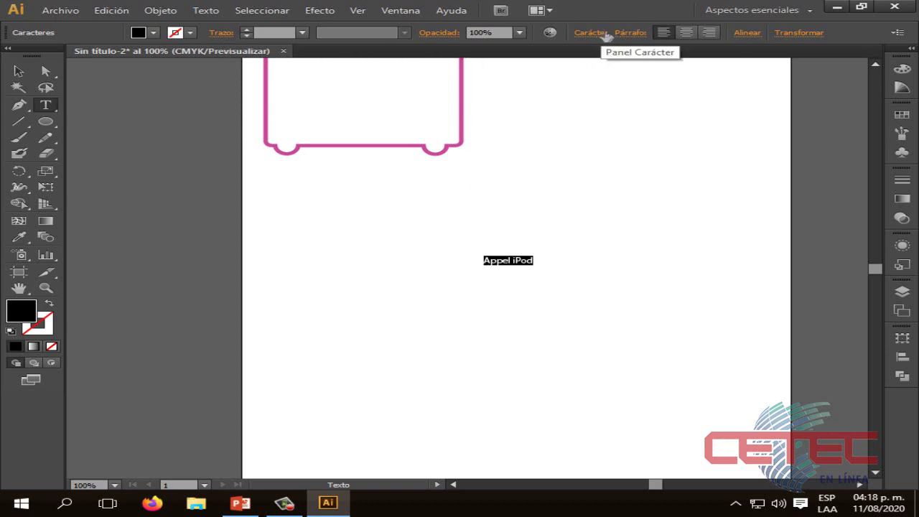
{"action": "left_click", "coordinate": [600, 36]}
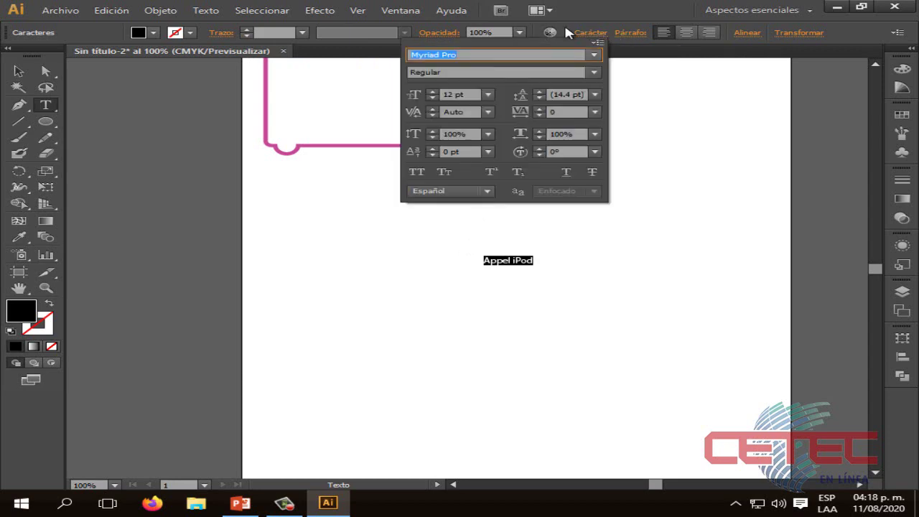
{"action": "left_click", "coordinate": [595, 55]}
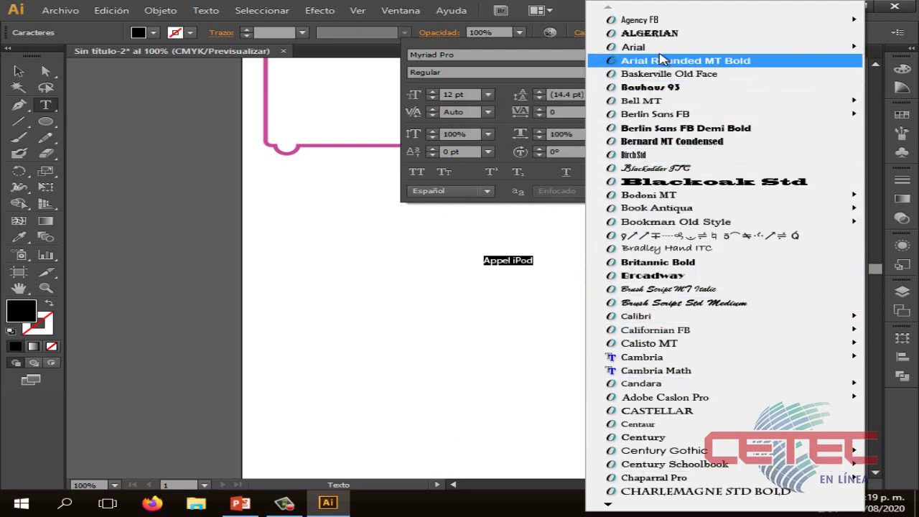
{"action": "left_click", "coordinate": [671, 130]}
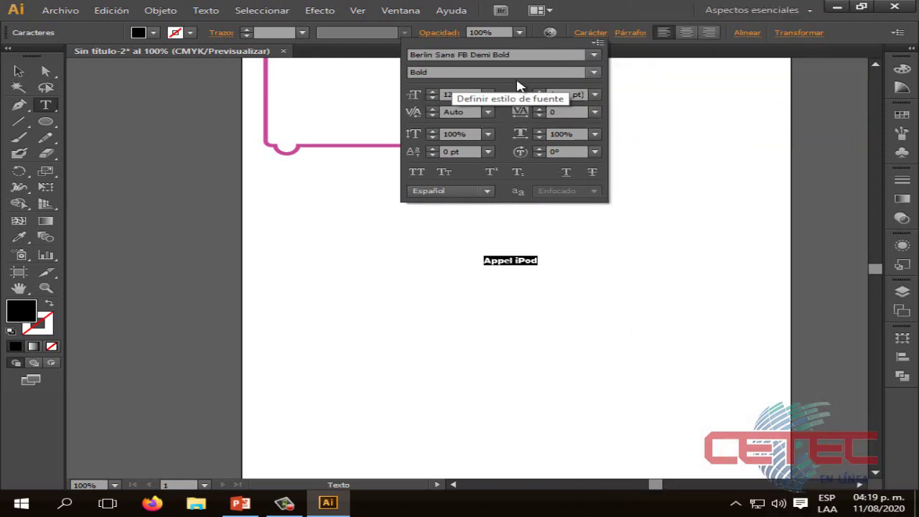
{"action": "left_click", "coordinate": [600, 76]}
{"action": "left_click", "coordinate": [601, 75]}
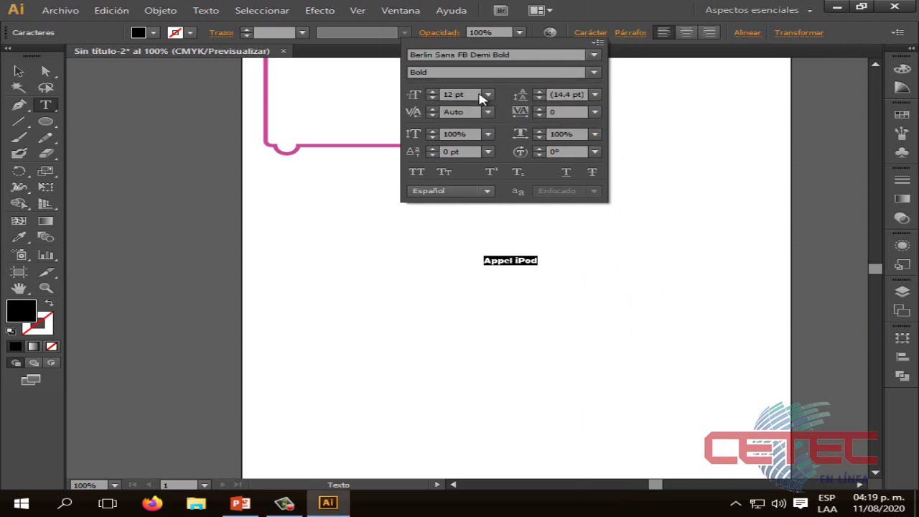
- Increase the font size of "Appel iPod" beyond 58 pt until the text reaches the artboard's right edge
{"action": "left_click", "coordinate": [433, 92]}
{"action": "left_click", "coordinate": [432, 91]}
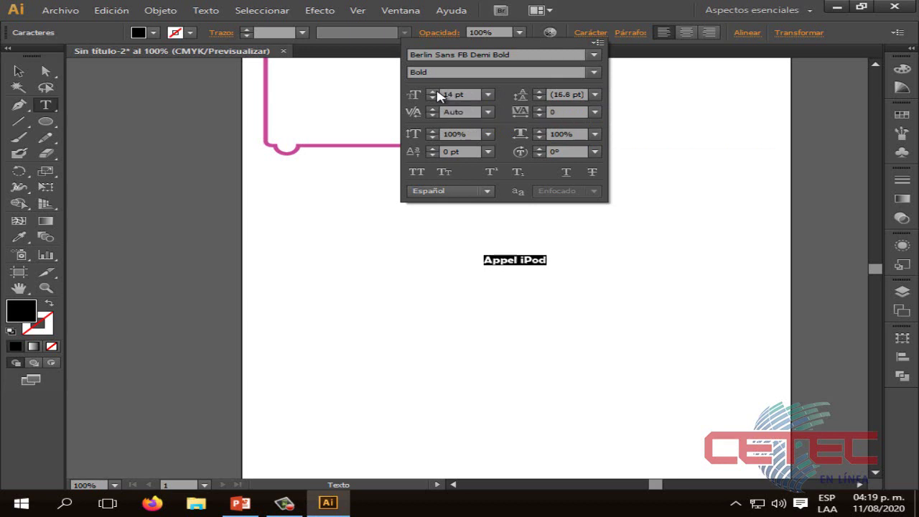
{"action": "left_click", "coordinate": [432, 92]}
{"action": "left_click", "coordinate": [432, 92]}
{"action": "left_click", "coordinate": [432, 92]}
{"action": "left_click", "coordinate": [433, 92]}
{"action": "left_click", "coordinate": [433, 92]}
{"action": "left_click", "coordinate": [433, 92]}
{"action": "left_click", "coordinate": [433, 91]}
{"action": "left_click", "coordinate": [432, 92]}
{"action": "left_click", "coordinate": [432, 92]}
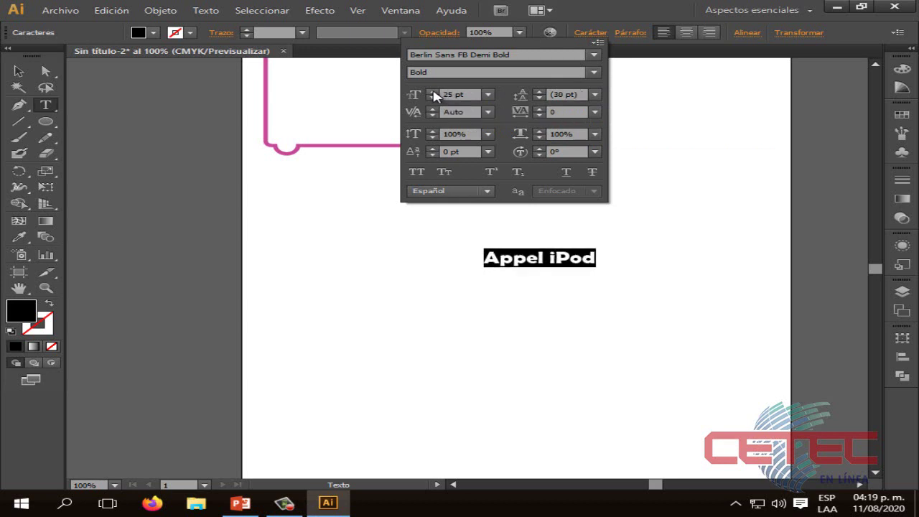
{"action": "left_click", "coordinate": [433, 92]}
{"action": "left_click", "coordinate": [432, 92]}
{"action": "left_click", "coordinate": [432, 92]}
{"action": "left_click", "coordinate": [432, 92]}
{"action": "left_click", "coordinate": [432, 92]}
{"action": "left_click", "coordinate": [433, 92]}
{"action": "left_click", "coordinate": [432, 92]}
{"action": "left_click", "coordinate": [432, 92]}
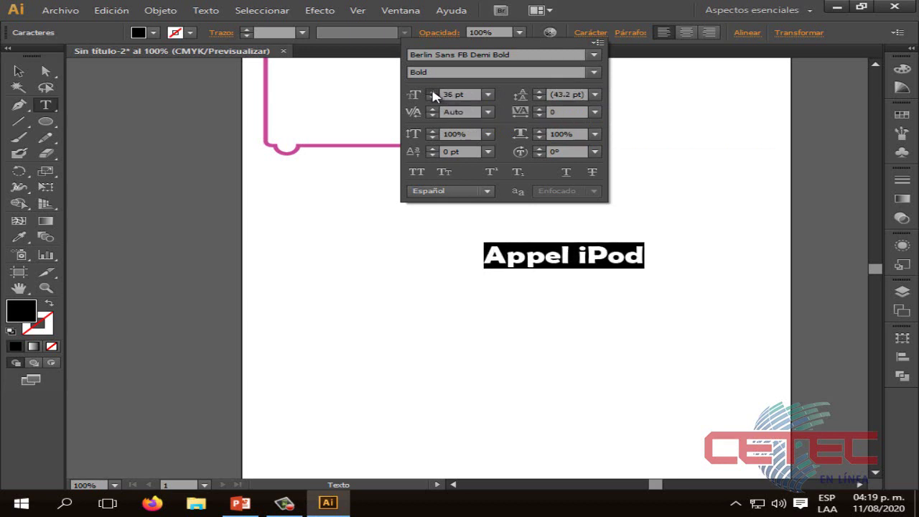
{"action": "left_click", "coordinate": [433, 92]}
{"action": "left_click", "coordinate": [432, 92]}
{"action": "left_click", "coordinate": [432, 92]}
{"action": "left_click", "coordinate": [432, 92]}
{"action": "left_click", "coordinate": [432, 92]}
{"action": "left_click", "coordinate": [432, 92]}
{"action": "left_click", "coordinate": [432, 92]}
{"action": "left_click", "coordinate": [432, 92]}
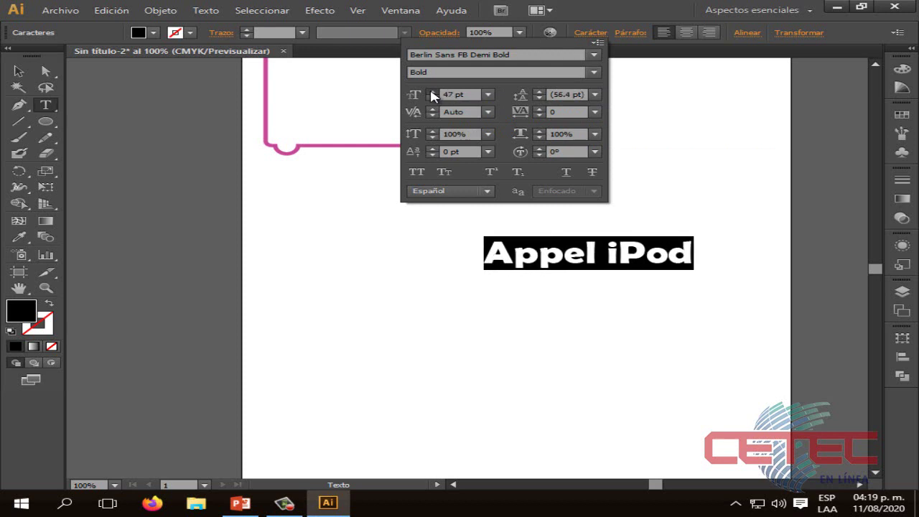
{"action": "left_click", "coordinate": [433, 92]}
{"action": "left_click", "coordinate": [432, 92]}
{"action": "left_click", "coordinate": [432, 92]}
{"action": "left_click", "coordinate": [432, 92]}
{"action": "left_click", "coordinate": [432, 92]}
{"action": "left_click", "coordinate": [433, 92]}
{"action": "left_click", "coordinate": [433, 91]}
{"action": "left_click", "coordinate": [433, 92]}
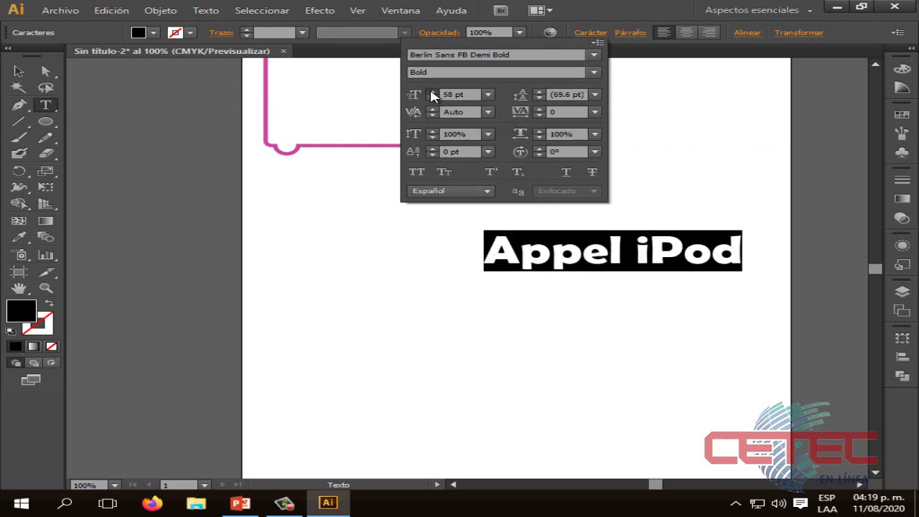
{"action": "left_click", "coordinate": [433, 92]}
{"action": "left_click", "coordinate": [433, 92]}
{"action": "left_click", "coordinate": [433, 92]}
{"action": "left_click", "coordinate": [433, 92]}
{"action": "left_click", "coordinate": [432, 92]}
{"action": "left_click", "coordinate": [432, 92]}
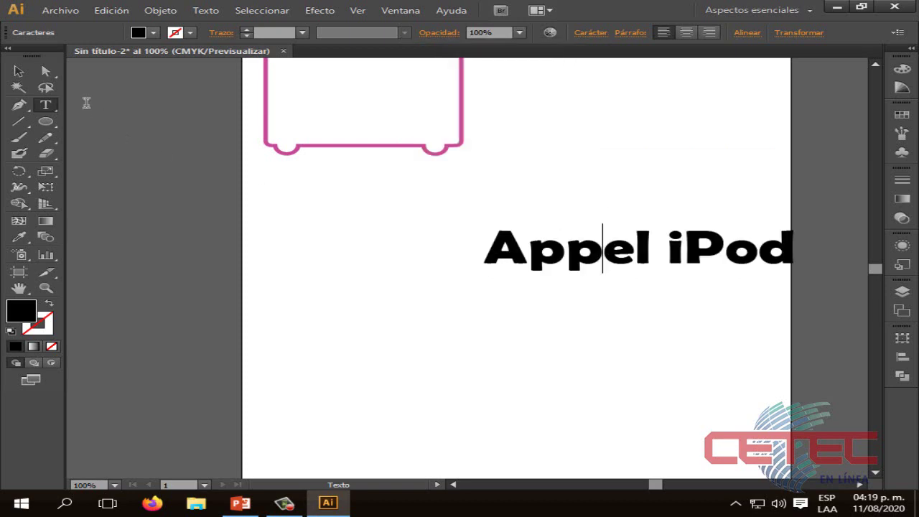
- Move the "Appel iPod" text left so that it sits fully inside the artboard, and deselect it
{"action": "left_click", "coordinate": [18, 71]}
{"action": "left_click_drag", "start_coordinate": [642, 253], "coordinate": [468, 256]}
{"action": "left_click", "coordinate": [591, 319]}
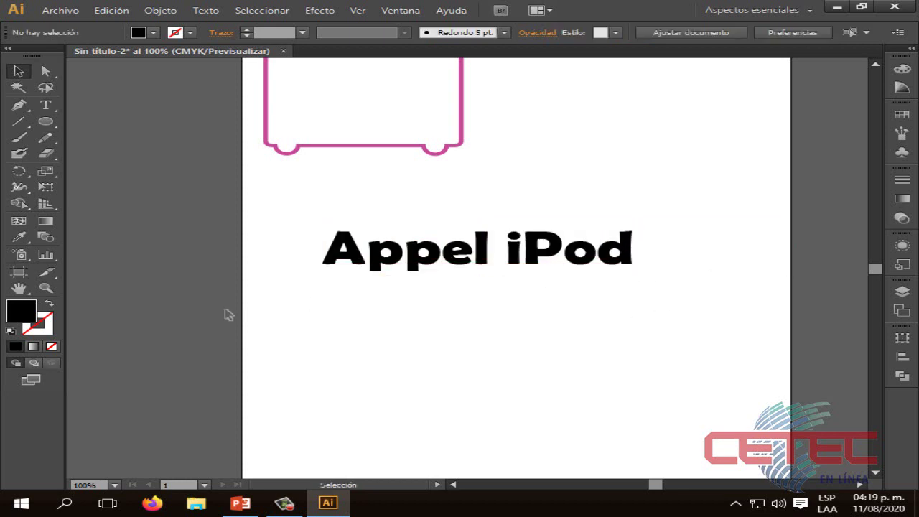
- Select all of the "Appel iPod" text and examine its Character and Paragraph settings, including the language options
{"action": "left_click", "coordinate": [47, 106]}
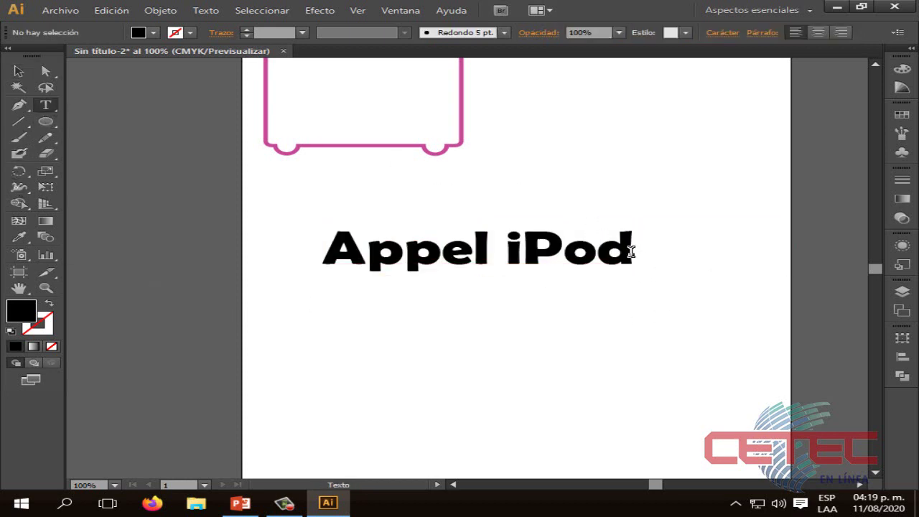
{"action": "left_click_drag", "start_coordinate": [631, 252], "coordinate": [293, 242]}
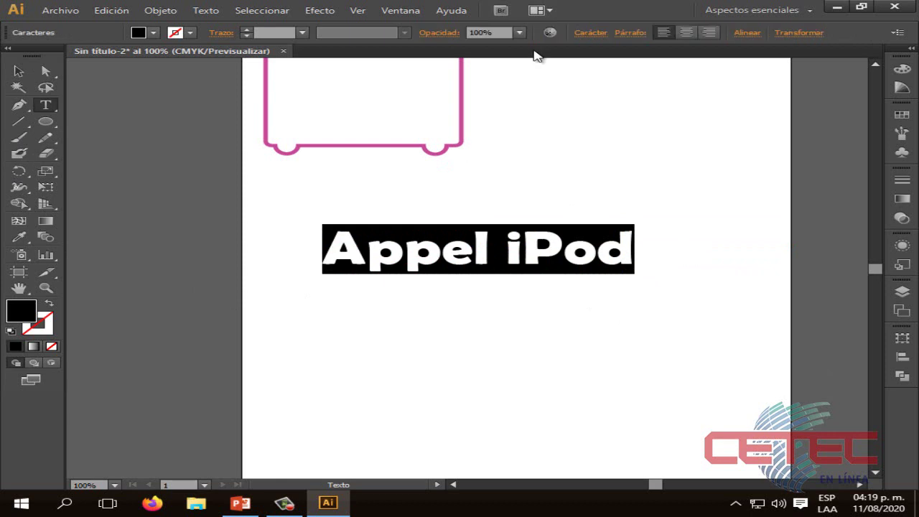
{"action": "left_click", "coordinate": [591, 33]}
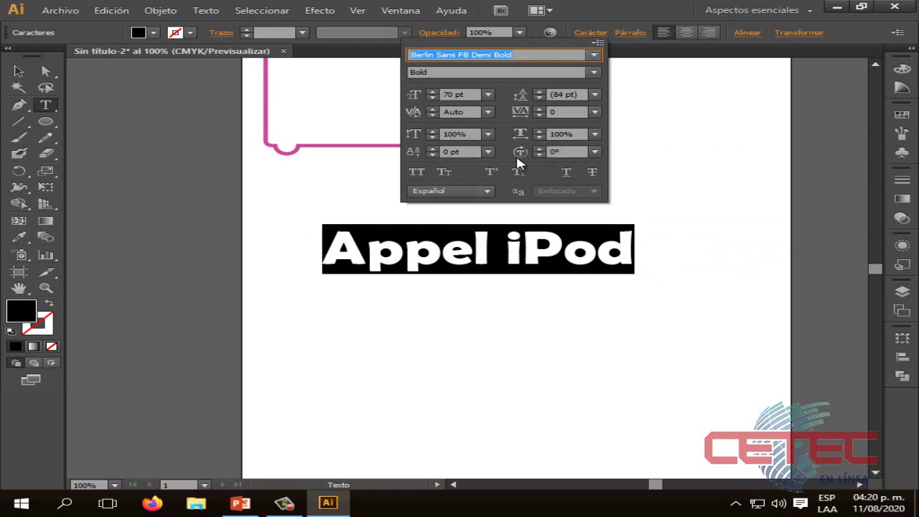
{"action": "left_click", "coordinate": [495, 193]}
{"action": "left_click", "coordinate": [488, 193]}
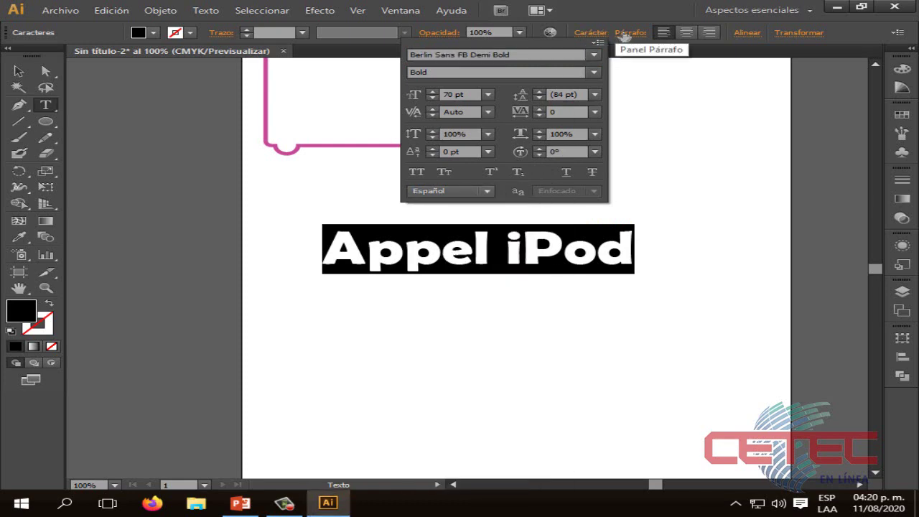
{"action": "left_click", "coordinate": [626, 36]}
{"action": "left_click", "coordinate": [625, 35]}
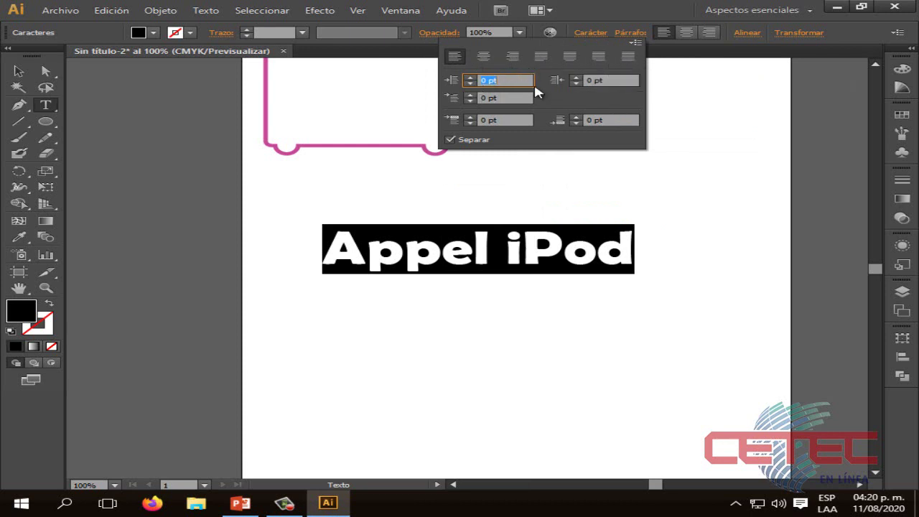
{"action": "left_click", "coordinate": [701, 50]}
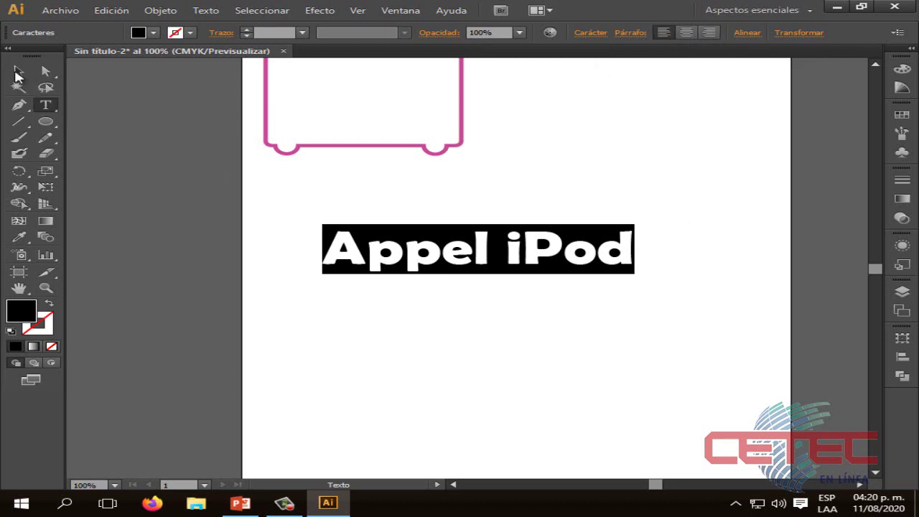
- Move the "Appel iPod" text just below the pink outline and enlarge it to nearly the artboard's width
{"action": "left_click", "coordinate": [18, 72]}
{"action": "left_click", "coordinate": [464, 318]}
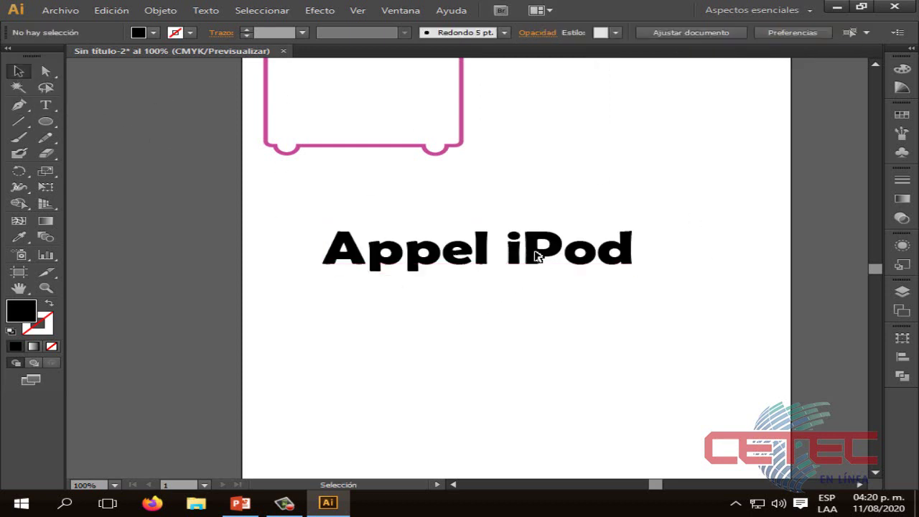
{"action": "left_click_drag", "start_coordinate": [536, 257], "coordinate": [469, 223]}
{"action": "left_click", "coordinate": [575, 279]}
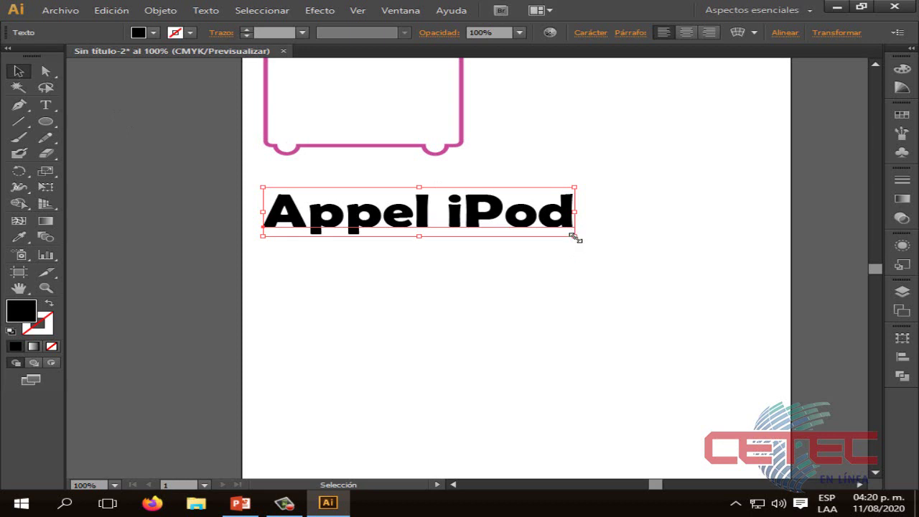
{"action": "left_click_drag", "start_coordinate": [575, 237], "coordinate": [773, 271]}
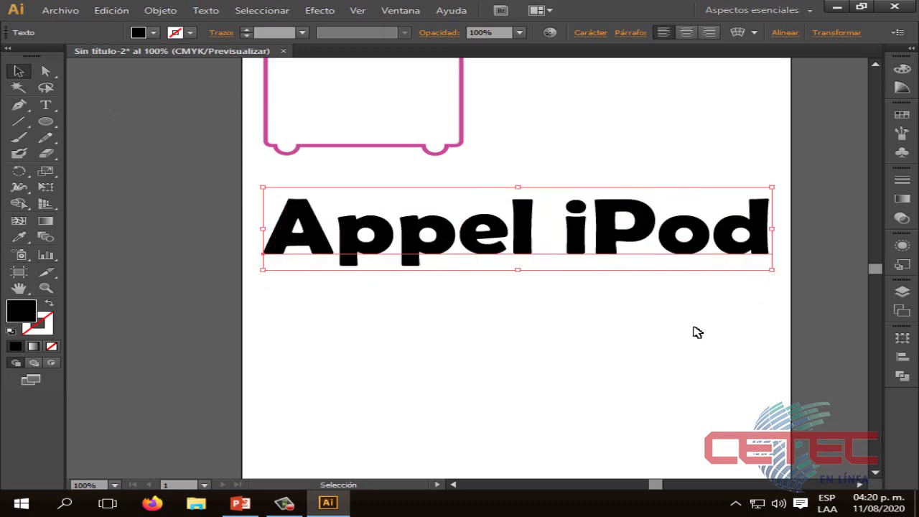
{"action": "left_click", "coordinate": [697, 331]}
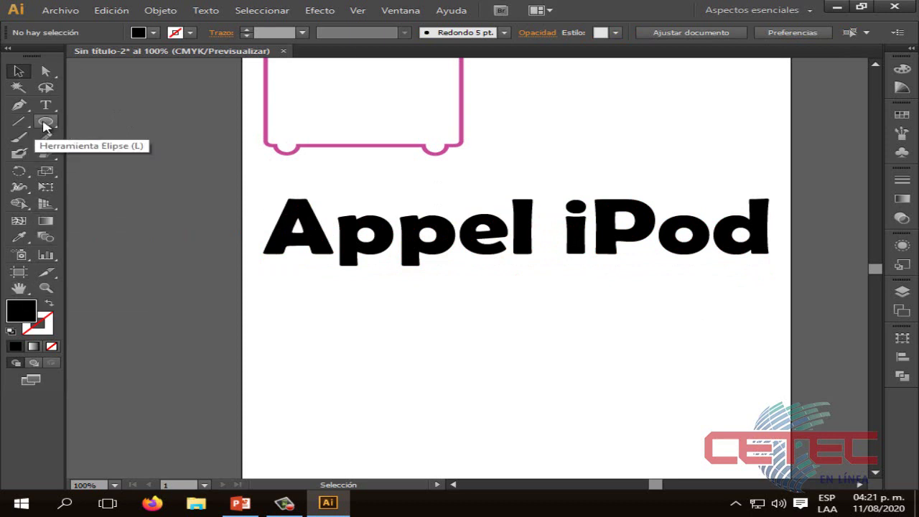
- Set the fill color of all the "Appel iPod" characters to magenta
{"action": "key", "text": "t"}
{"action": "left_click_drag", "start_coordinate": [760, 240], "coordinate": [262, 215]}
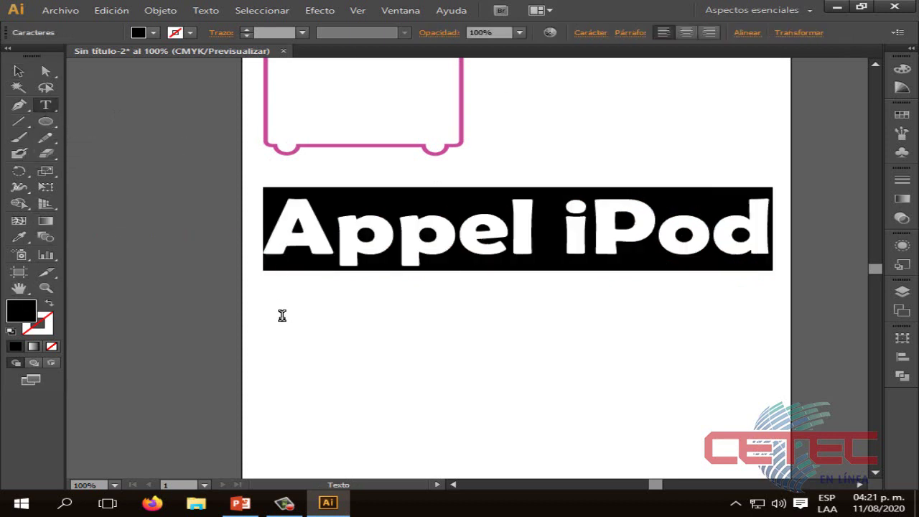
{"action": "left_click", "coordinate": [155, 33]}
{"action": "left_click", "coordinate": [155, 33]}
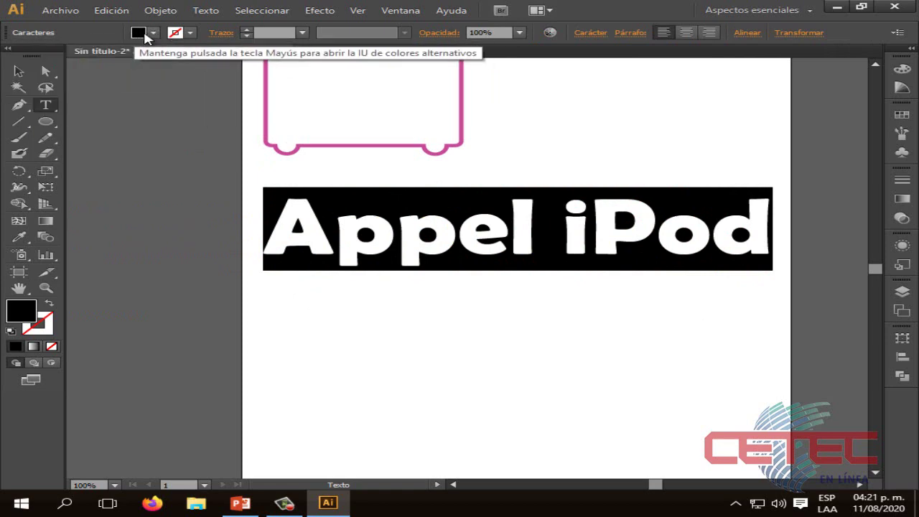
{"action": "left_click", "coordinate": [151, 34]}
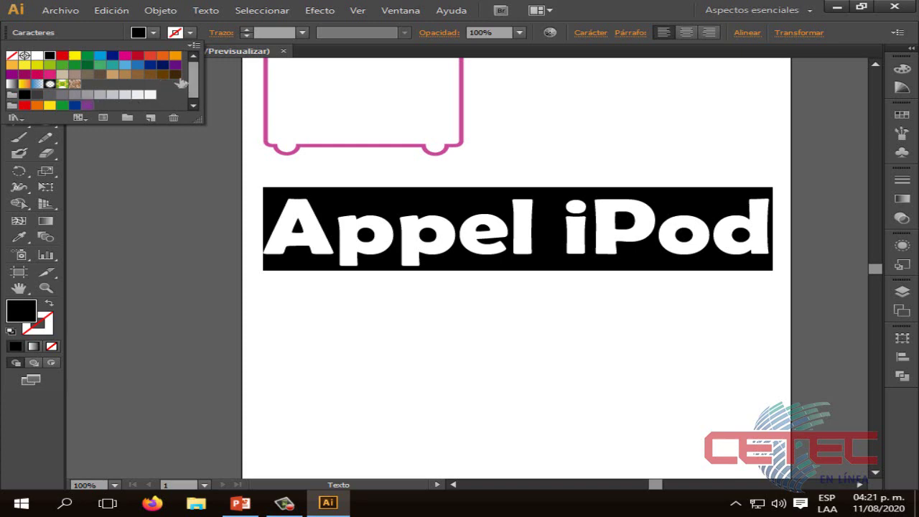
{"action": "left_click", "coordinate": [125, 56]}
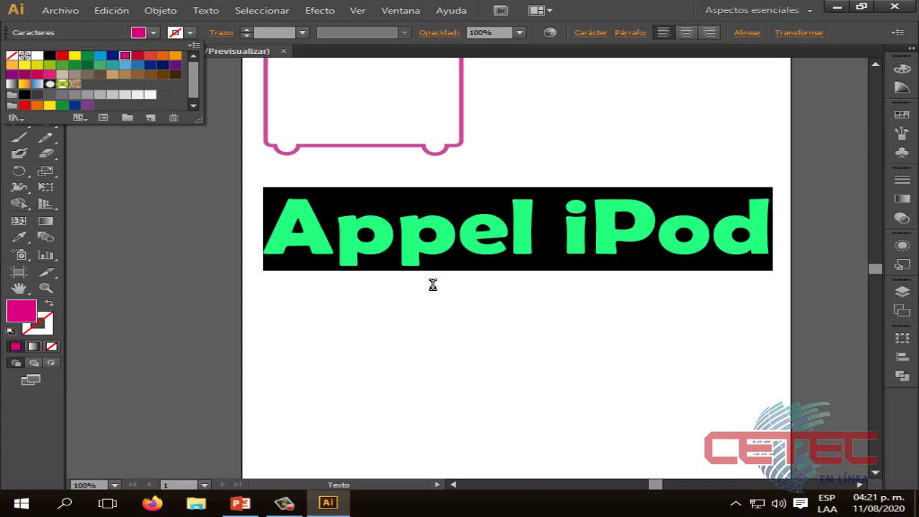
{"action": "left_click", "coordinate": [262, 239]}
{"action": "left_click", "coordinate": [18, 70]}
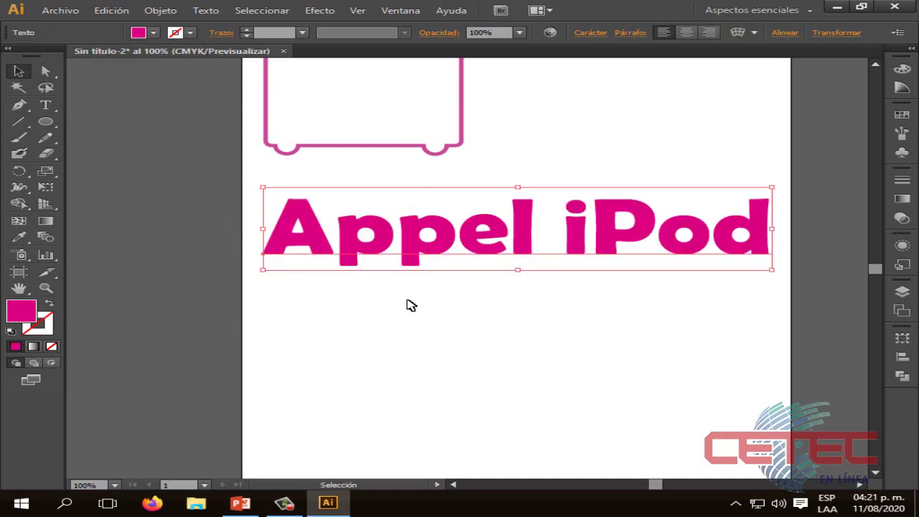
{"action": "left_click", "coordinate": [400, 311]}
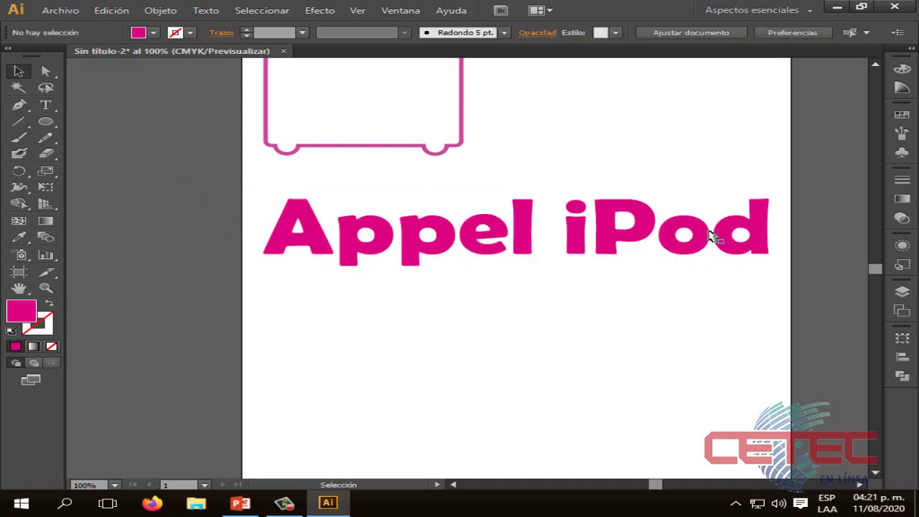
- Select the "Appel iPod" text as an object and set its fill color to yellow-green
{"action": "left_click", "coordinate": [747, 235]}
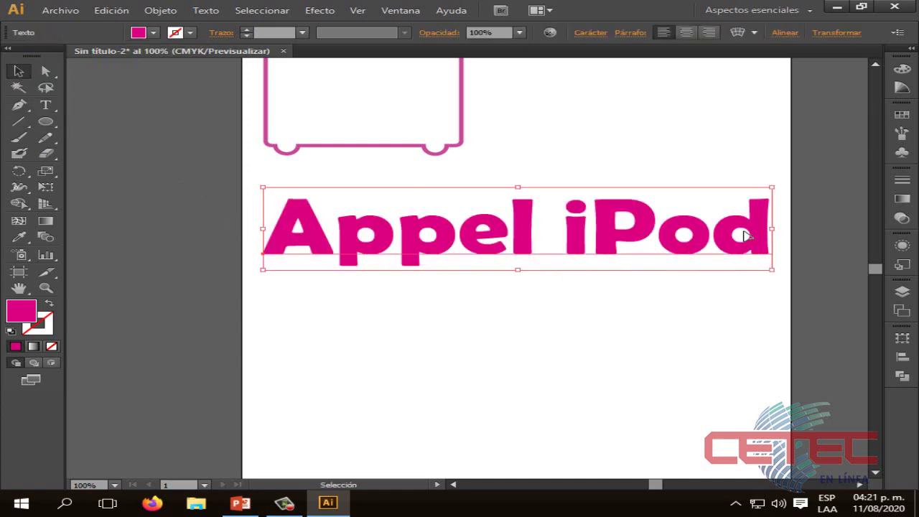
{"action": "left_click", "coordinate": [153, 32]}
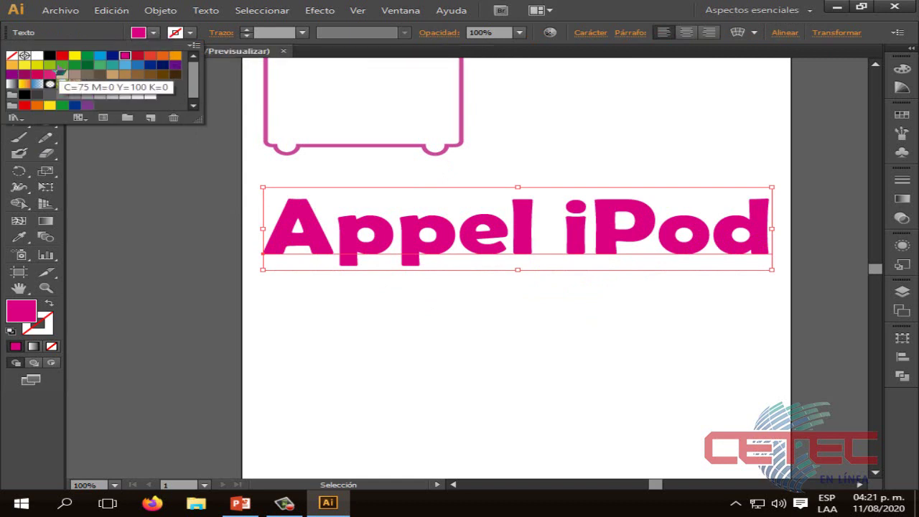
{"action": "left_click", "coordinate": [50, 65]}
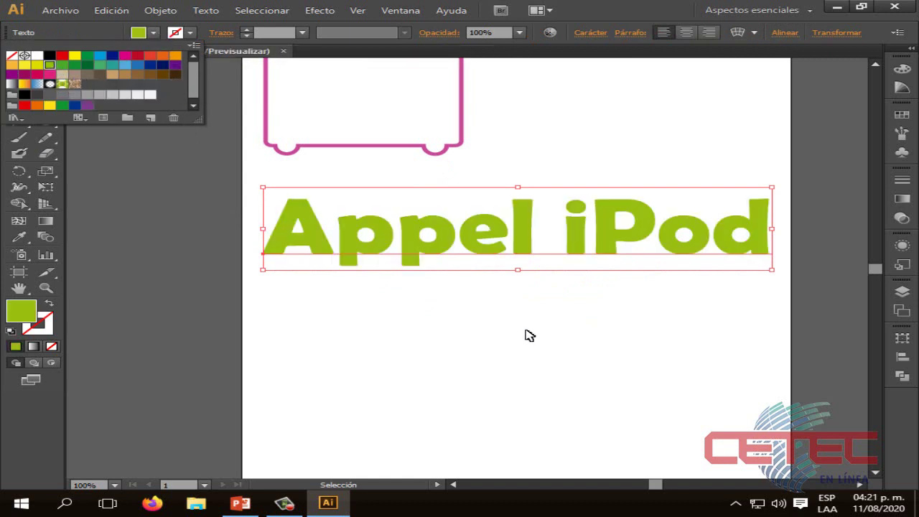
{"action": "left_click", "coordinate": [529, 336]}
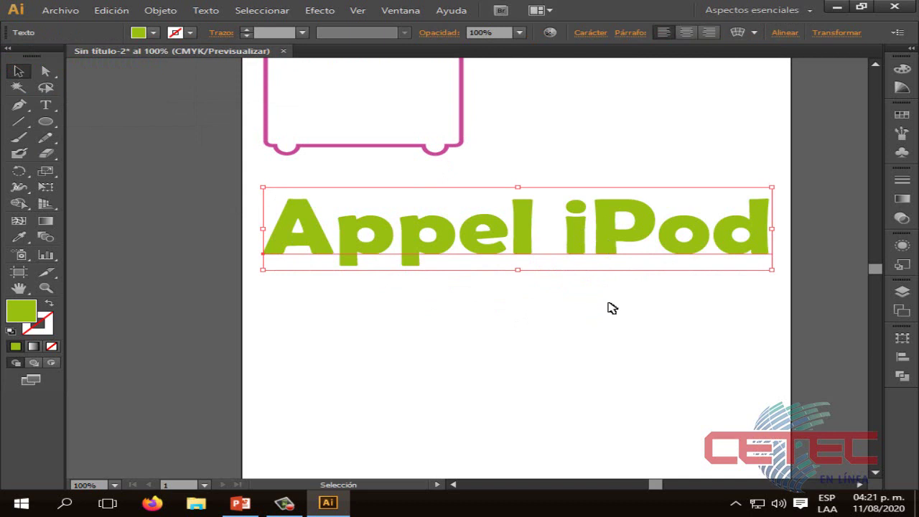
{"action": "left_click", "coordinate": [612, 317]}
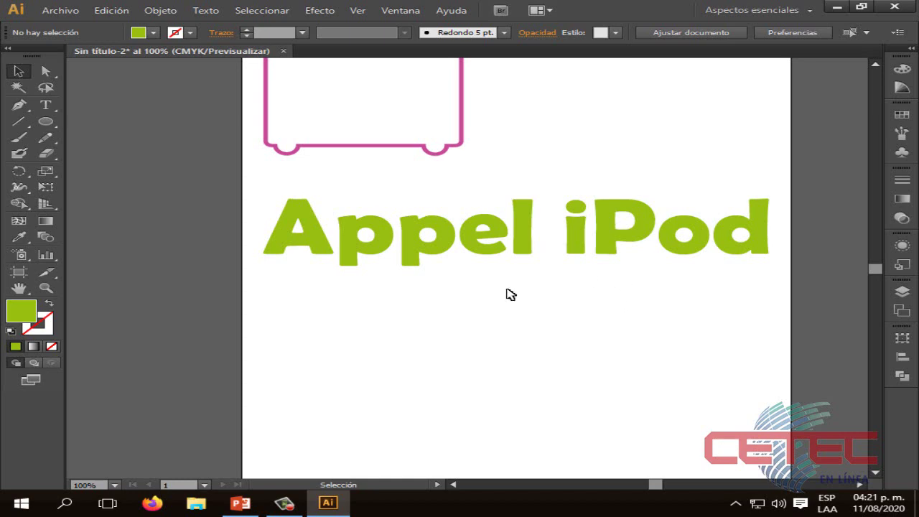
- Switch to the PowerPoint presentation and read the slide about text in an area, "Texto en el área"
{"action": "left_click", "coordinate": [240, 503]}
{"action": "left_click", "coordinate": [601, 395]}
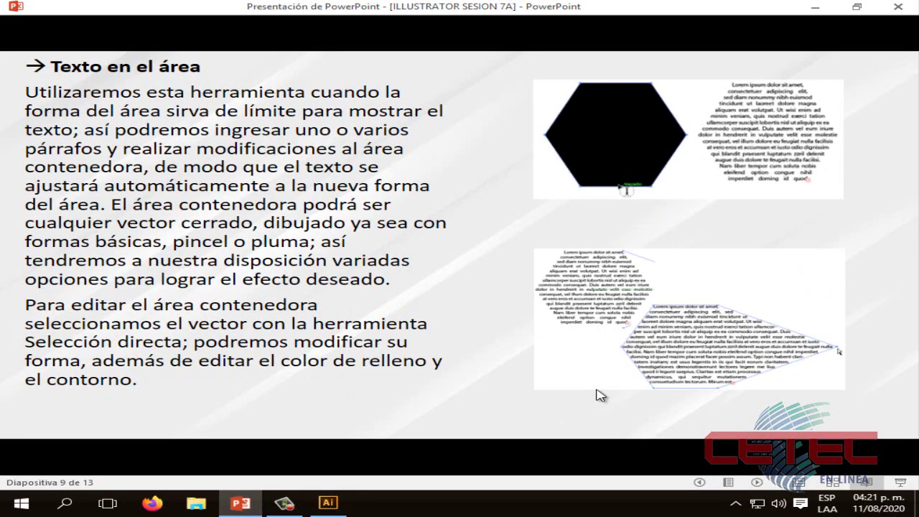
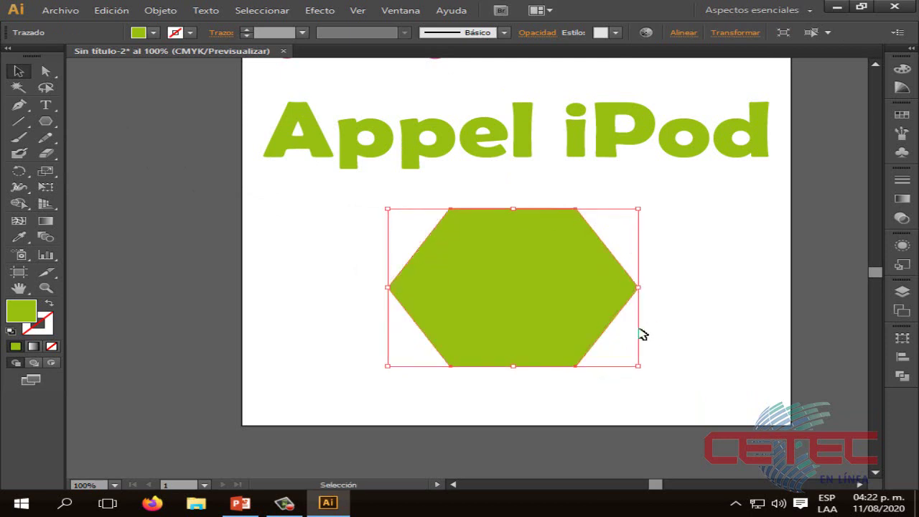
- Turn the green hexagon below the title into a text container with the Area Type tool
{"action": "left_click", "coordinate": [659, 335]}
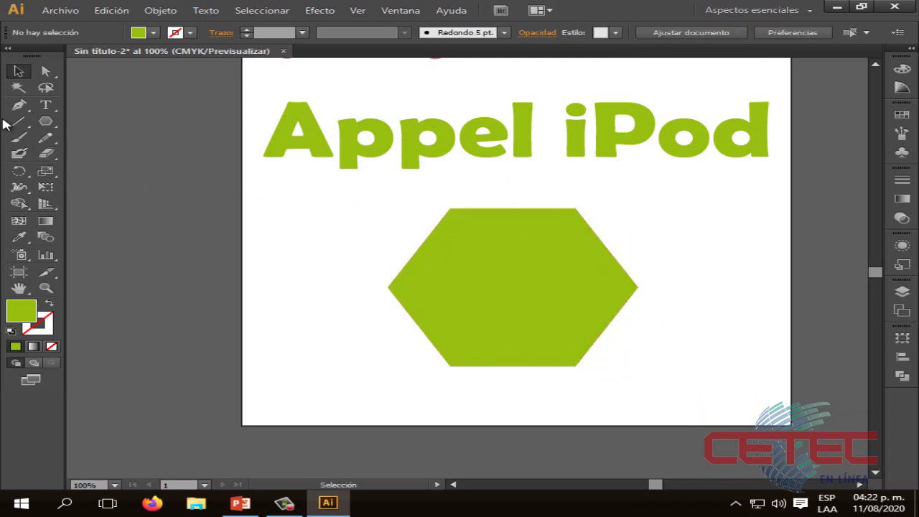
{"action": "left_click", "coordinate": [46, 105]}
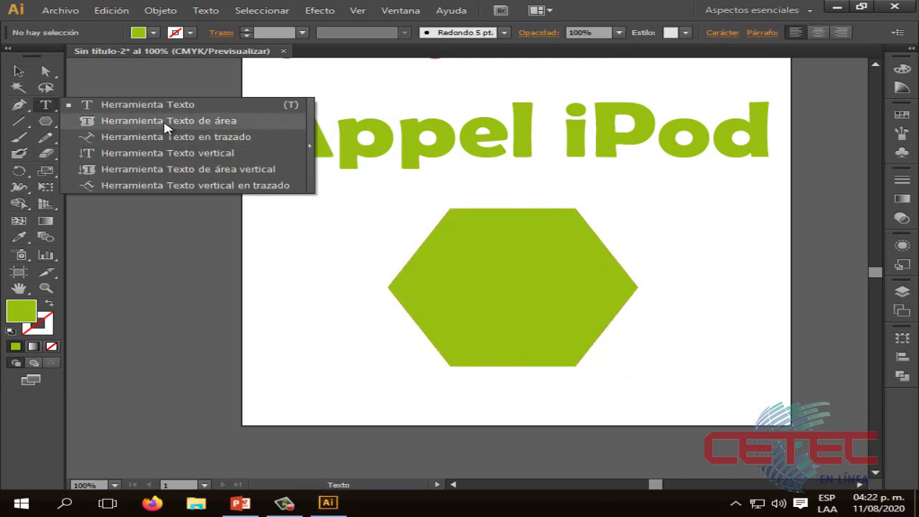
{"action": "left_click", "coordinate": [165, 122]}
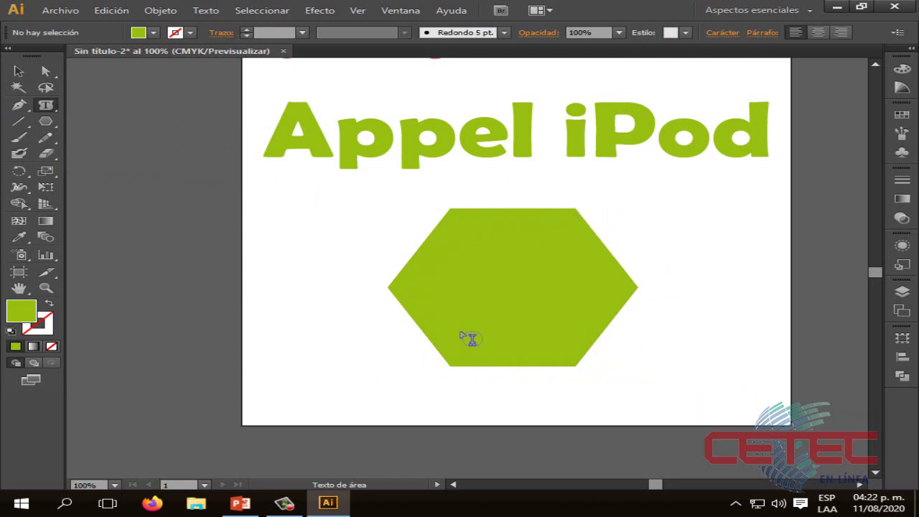
{"action": "left_click", "coordinate": [512, 209]}
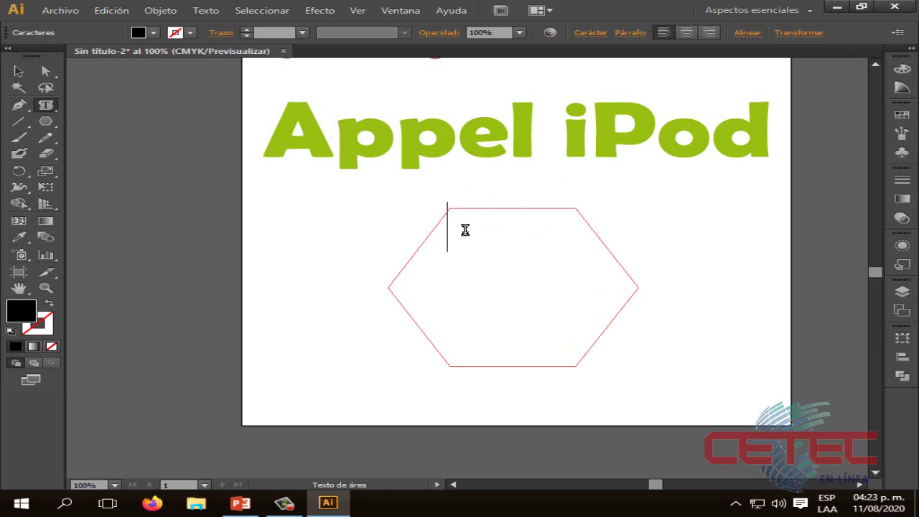
- Reduce the font size for the text inside the hexagon
{"action": "left_click", "coordinate": [590, 32]}
{"action": "left_click", "coordinate": [434, 98]}
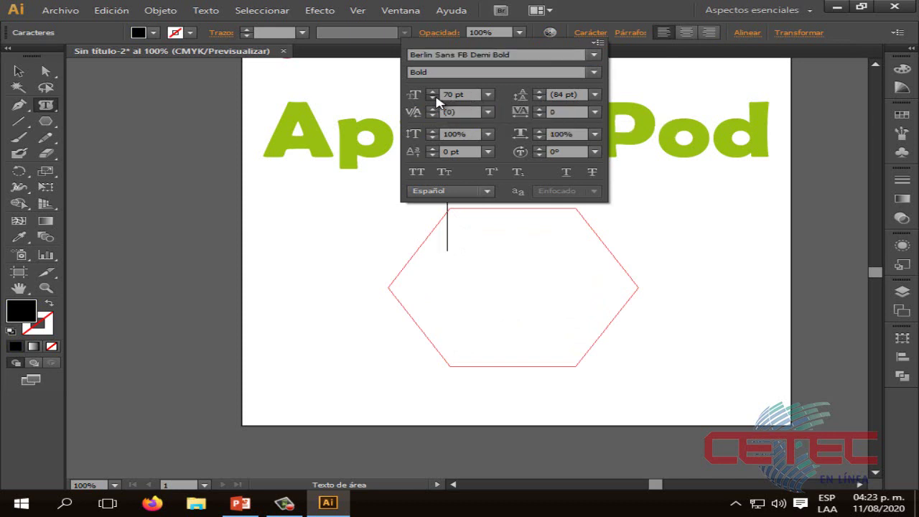
{"action": "left_click", "coordinate": [433, 98]}
{"action": "left_click", "coordinate": [433, 97]}
{"action": "left_click", "coordinate": [433, 98]}
{"action": "left_click", "coordinate": [433, 97]}
{"action": "left_click", "coordinate": [432, 92]}
{"action": "left_click", "coordinate": [432, 92]}
{"action": "left_click", "coordinate": [473, 211]}
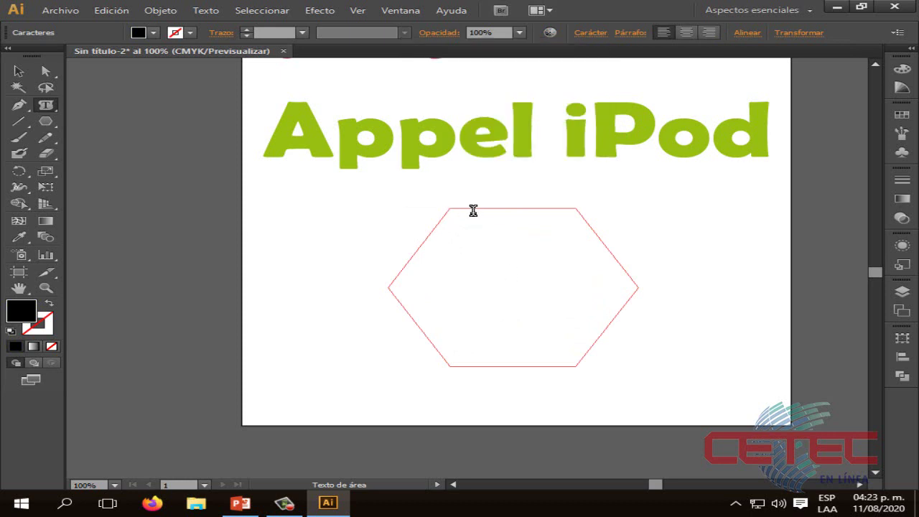
- Start the hexagon's text with "Habia una vez en un reino muy muy lejano, una princesa que estaba atrapada en una torre, esperando"
{"action": "type", "text": "Hola"}
{"action": "key", "text": "BackSpace"}
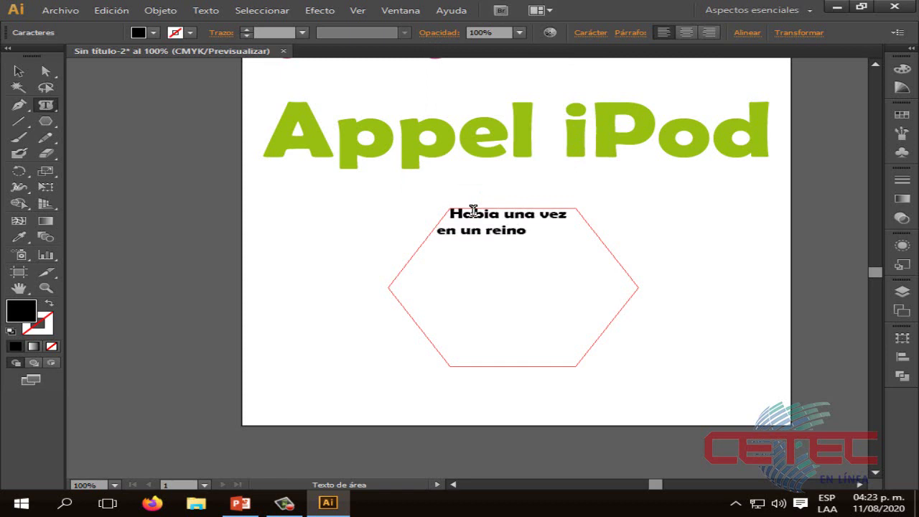
{"action": "type", "text": "muy"}
{"action": "type", "text": " muy "}
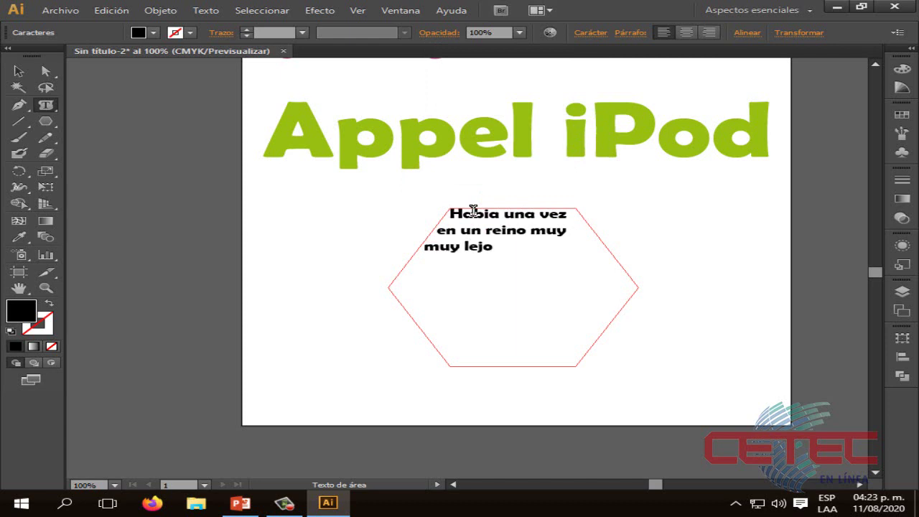
{"action": "type", "text": "lejano, una princesa que"}
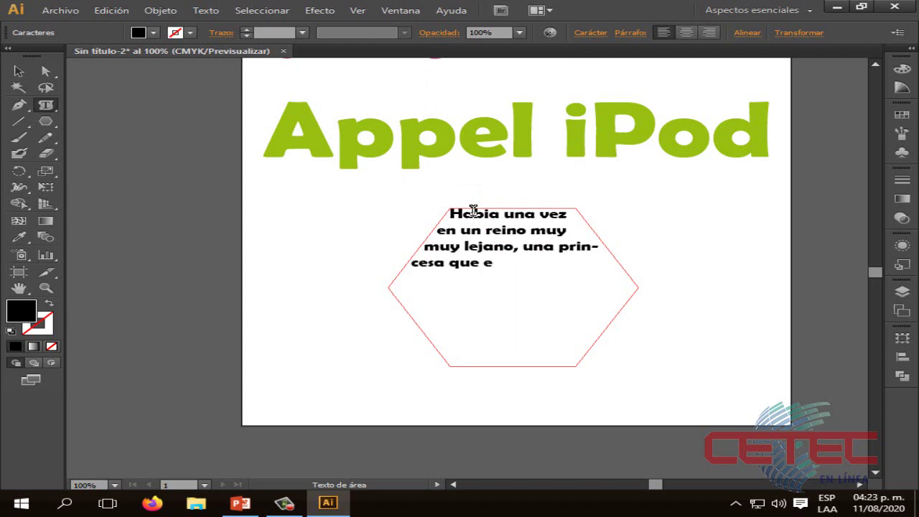
{"action": "type", "text": " estaba"}
{"action": "key", "text": "BackSpace"}
{"action": "key", "text": "BackSpace"}
{"action": "key", "text": "BackSpace"}
{"action": "type", "text": "taba atra"}
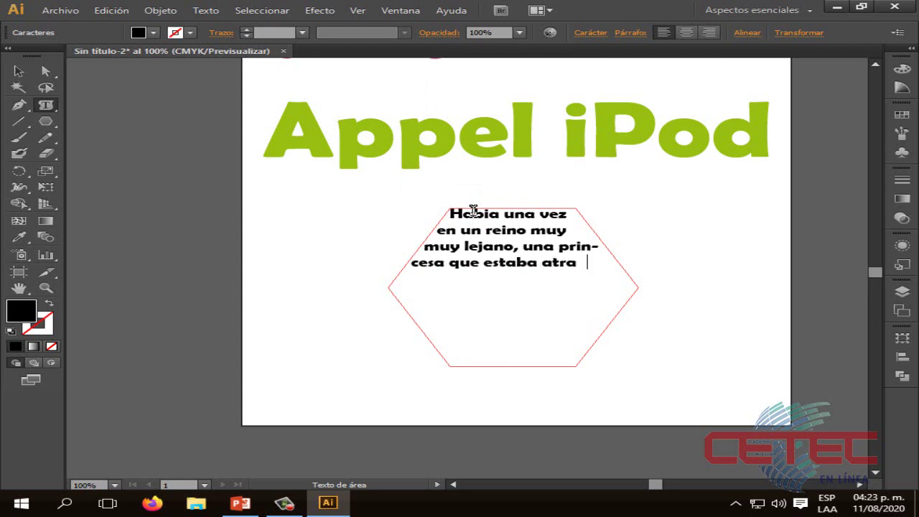
{"action": "type", "text": "pada en una tor"}
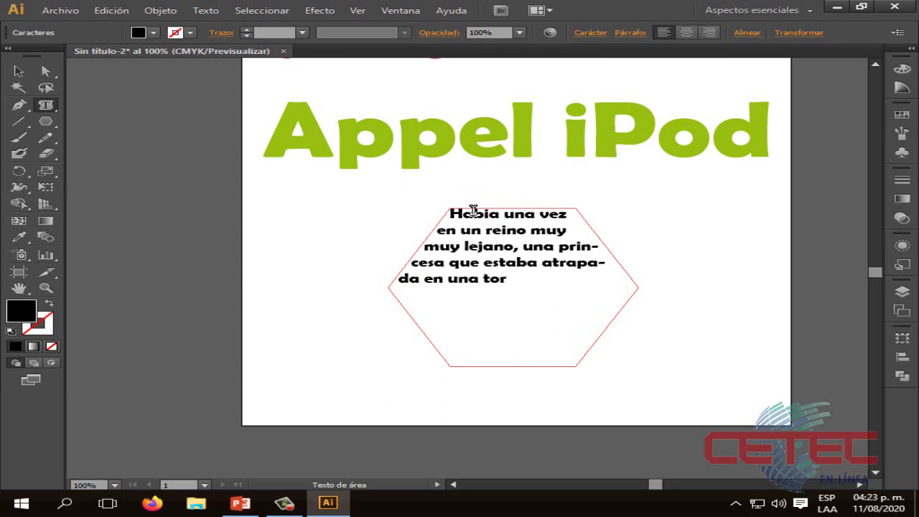
{"action": "type", "text": "re, esperando"}
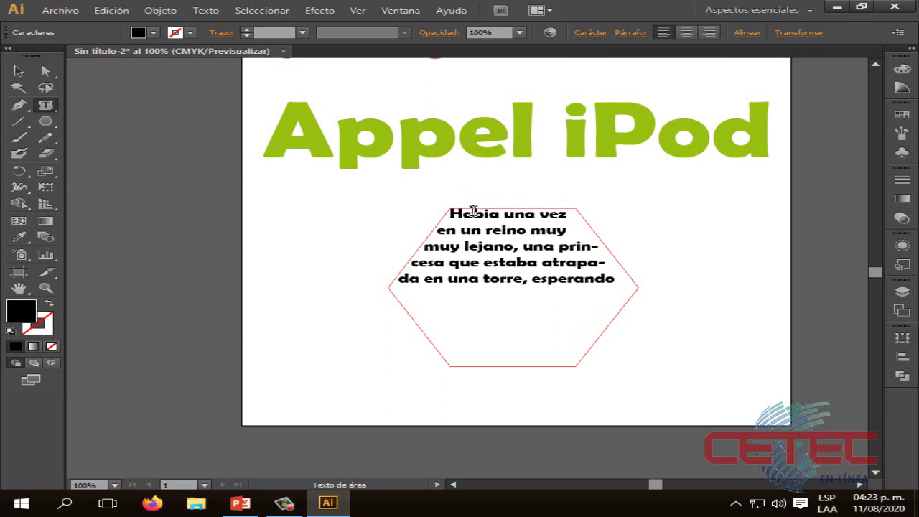
- Continue the hexagon's text with "a su principe azul, paso dia y noche cantando e imaginando como seria su vida fuera la torre."
{"action": "type", "text": " a su principe az"}
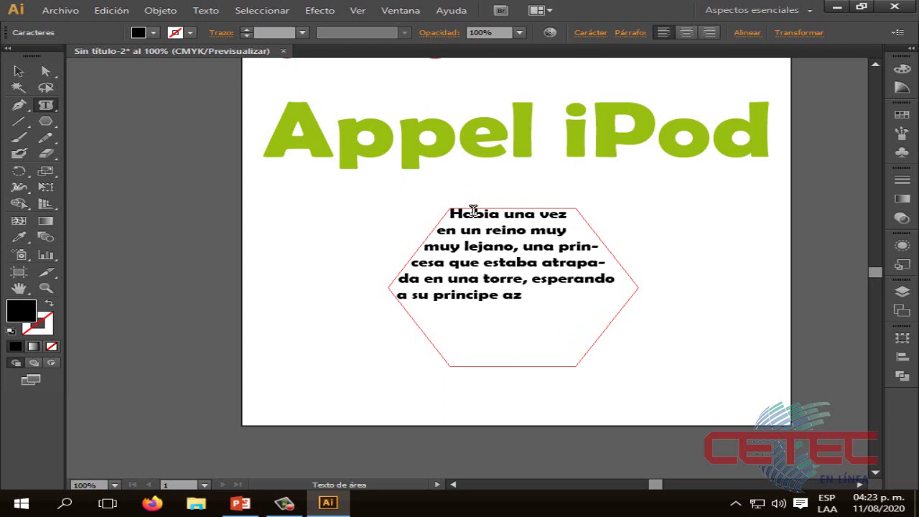
{"action": "type", "text": "ul, paso di "}
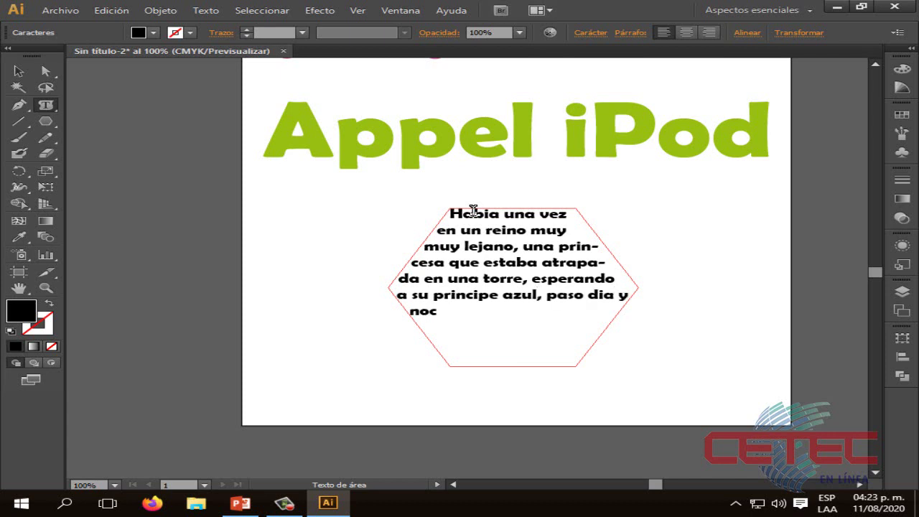
{"action": "type", "text": "a y noche cantando"}
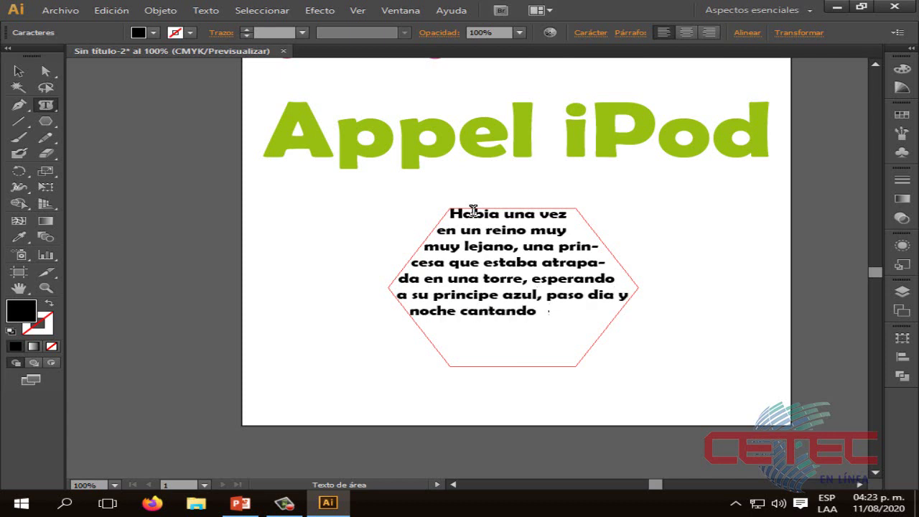
{"action": "type", "text": " e imaginando como"}
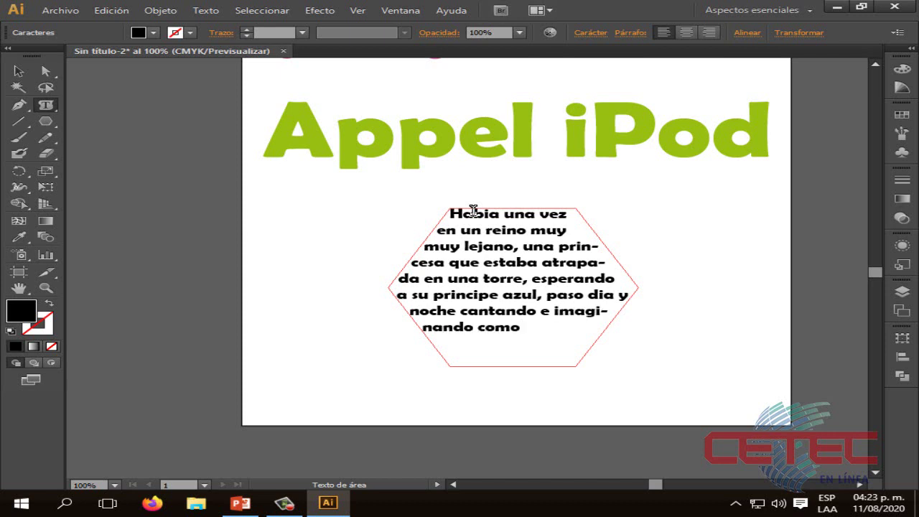
{"action": "type", "text": " seria su vida fuera la torre."}
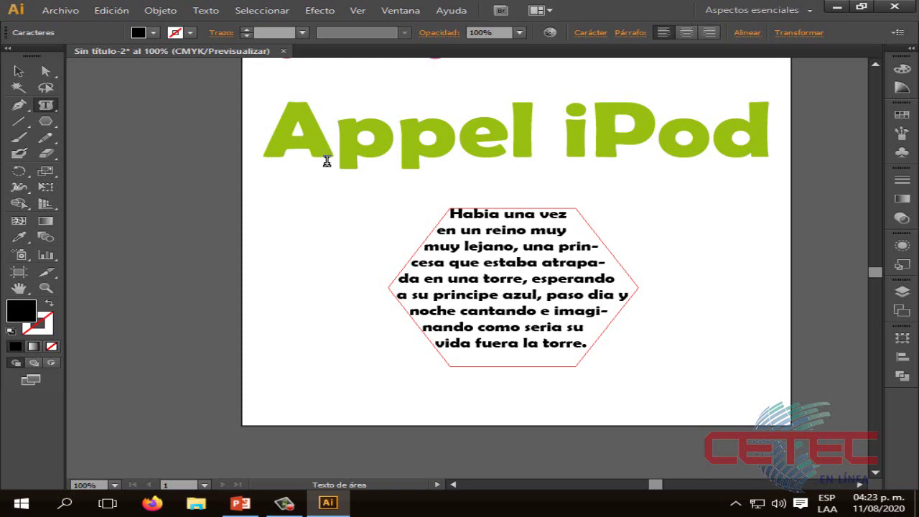
- Shrink the hexagonal text container to about half its width and height, then deselect it
{"action": "left_click", "coordinate": [18, 71]}
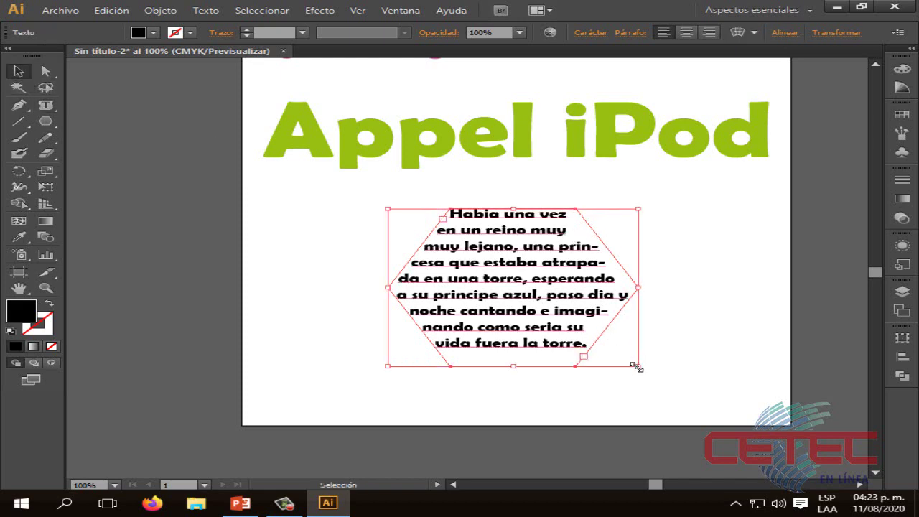
{"action": "left_click_drag", "start_coordinate": [637, 365], "coordinate": [536, 299]}
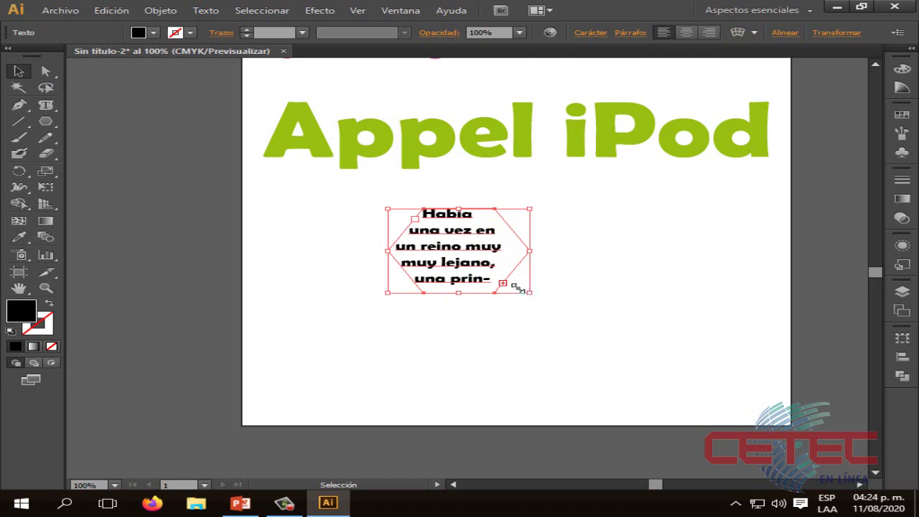
{"action": "left_click", "coordinate": [562, 327]}
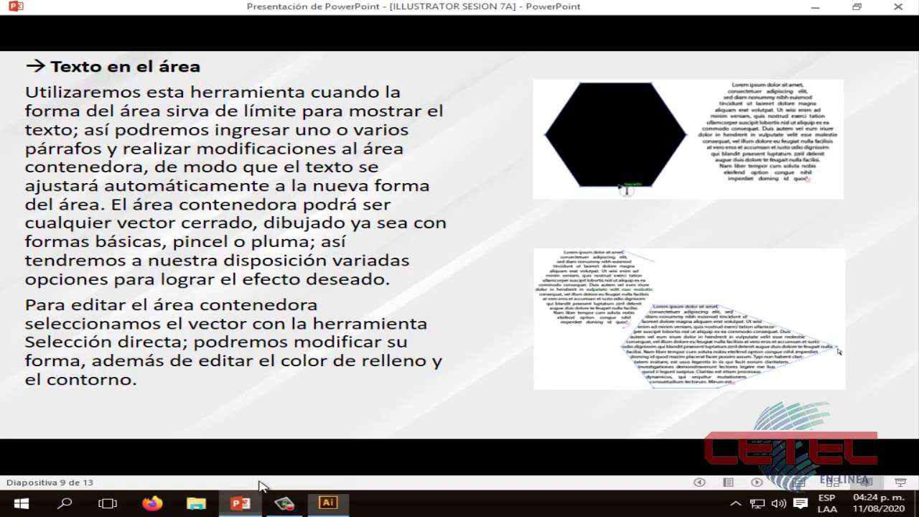
- Switch to the PowerPoint presentation and read the slides "Texto en el área" and "Texto Oculto"
{"action": "left_click", "coordinate": [245, 502]}
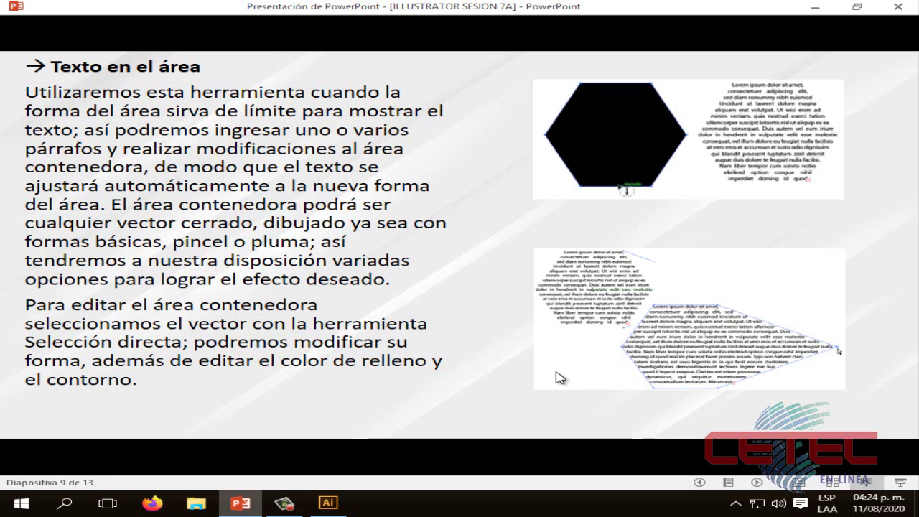
{"action": "left_click", "coordinate": [623, 364]}
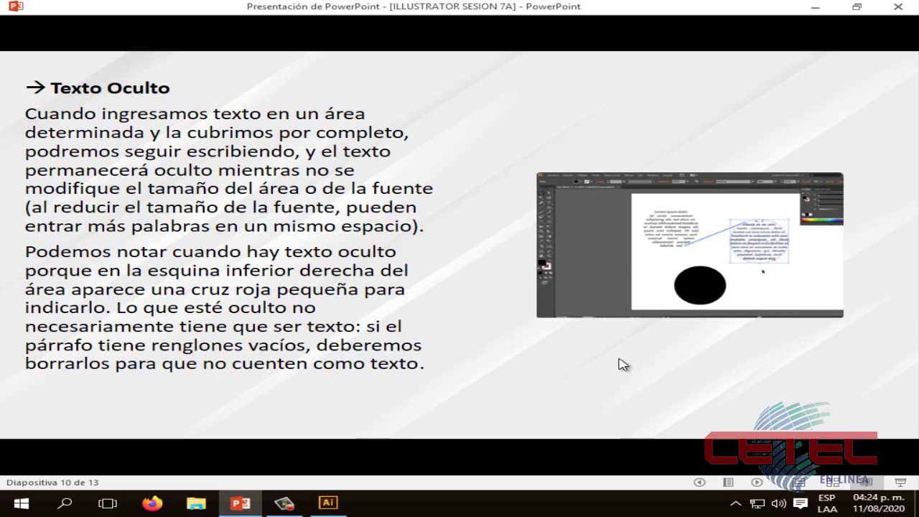
{"action": "left_click", "coordinate": [528, 289]}
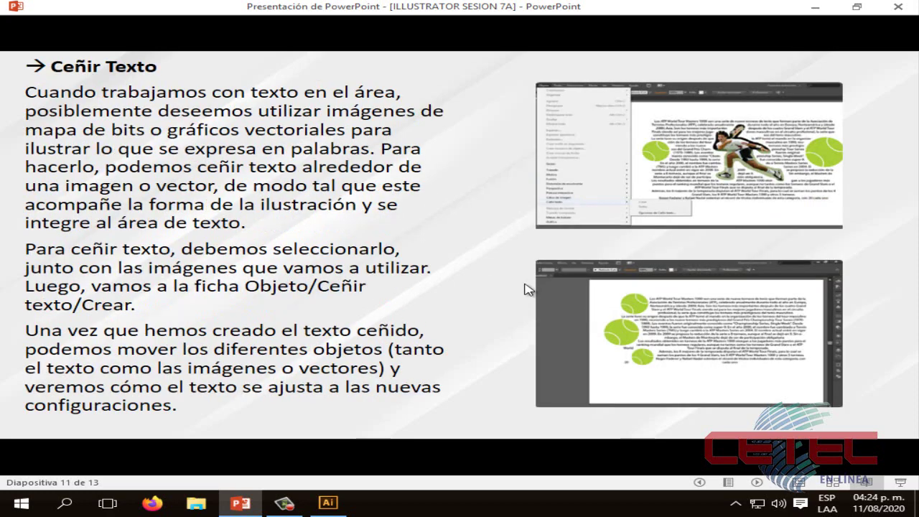
{"action": "key", "text": "Left"}
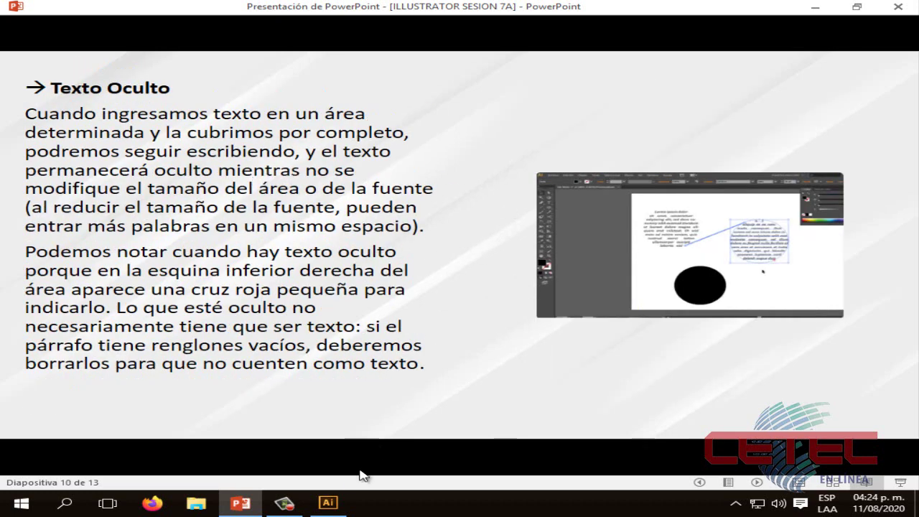
- Switch back to Illustrator and thread the hexagon's overflowing text into a second container under the end of the title
{"action": "left_click", "coordinate": [331, 507]}
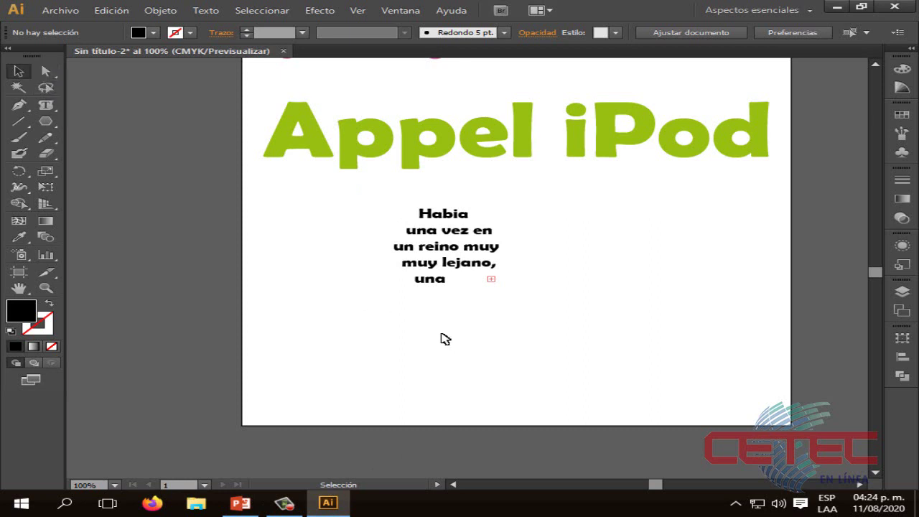
{"action": "left_click", "coordinate": [492, 284]}
{"action": "key", "text": "t"}
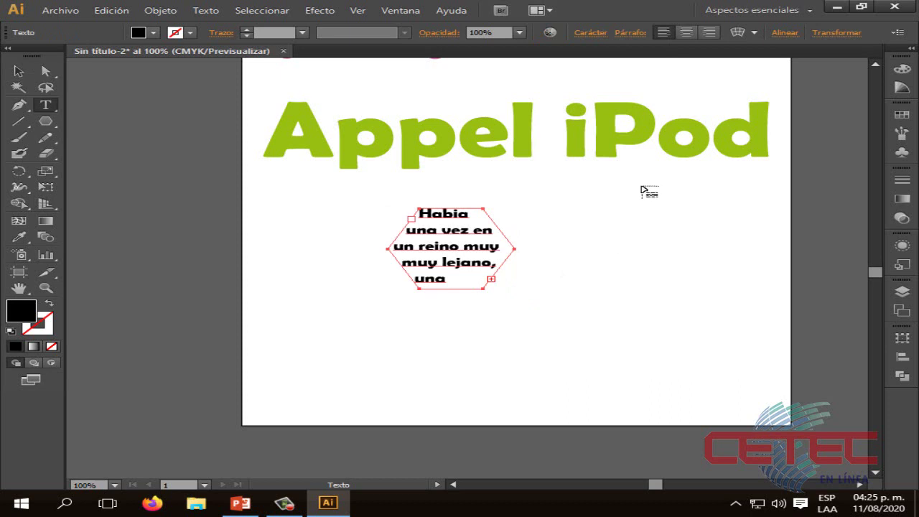
{"action": "left_click", "coordinate": [646, 183]}
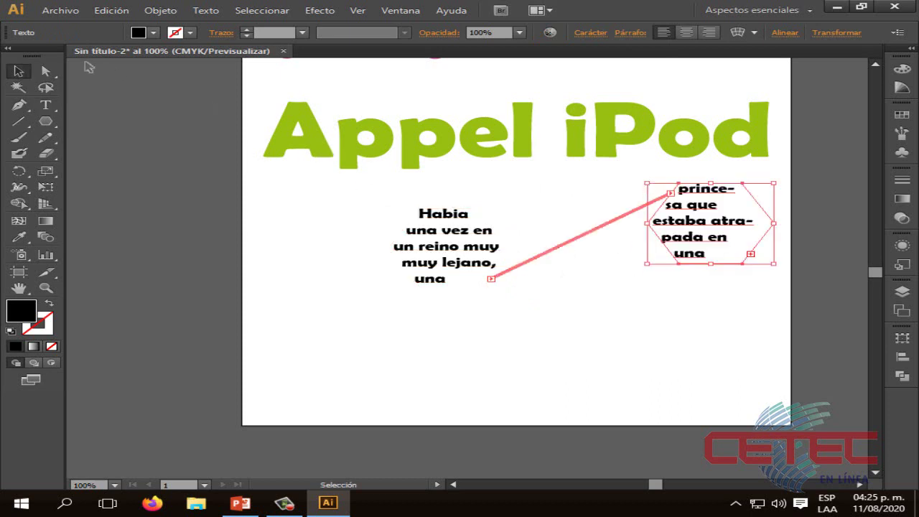
- Move the first text hexagon under the start of the title and the second one beside it, closer to the first
{"action": "left_click", "coordinate": [467, 226]}
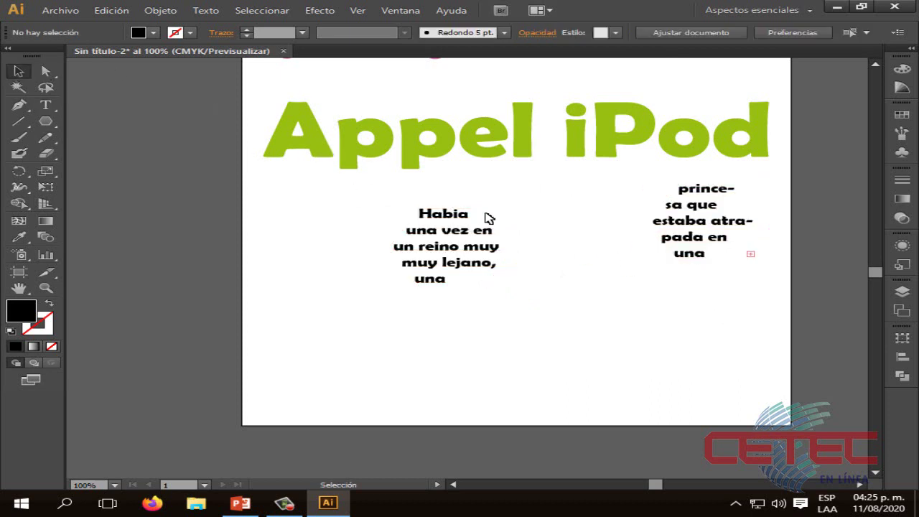
{"action": "left_click_drag", "start_coordinate": [487, 220], "coordinate": [392, 203]}
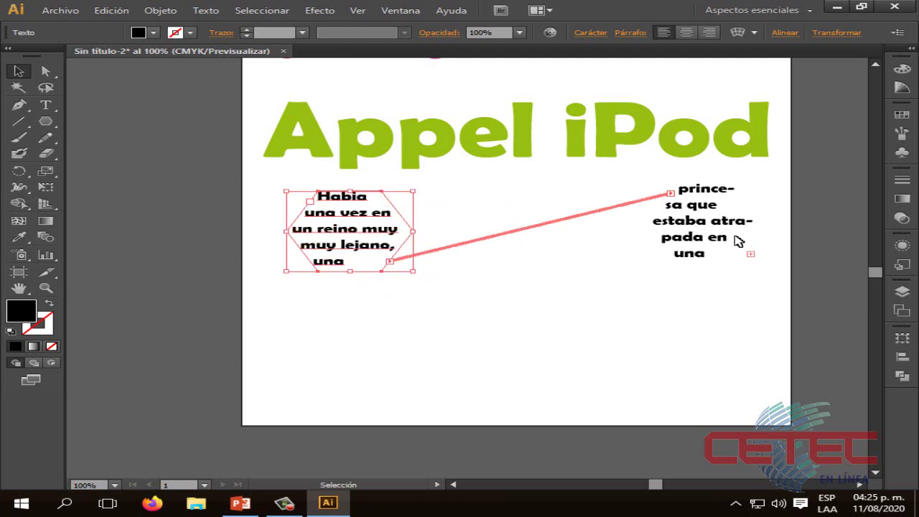
{"action": "left_click", "coordinate": [762, 222]}
{"action": "left_click", "coordinate": [697, 208]}
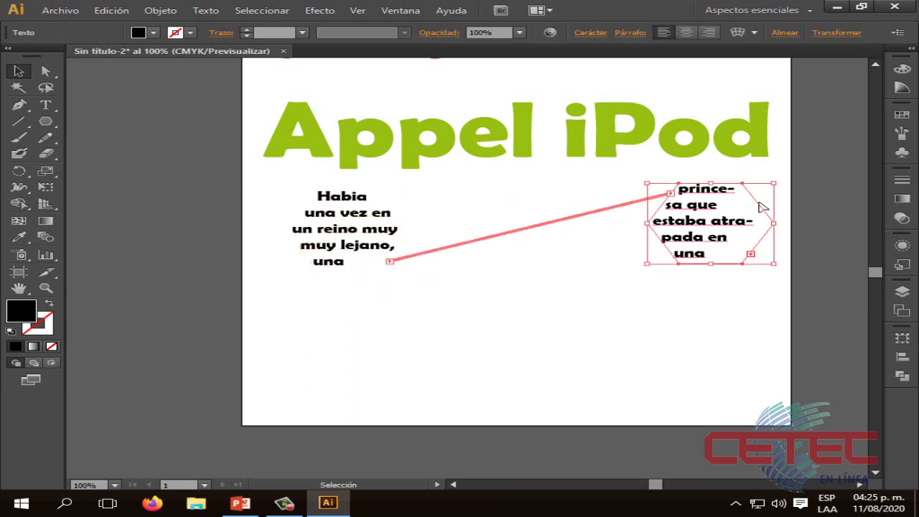
{"action": "left_click_drag", "start_coordinate": [761, 207], "coordinate": [587, 204]}
{"action": "left_click", "coordinate": [607, 294]}
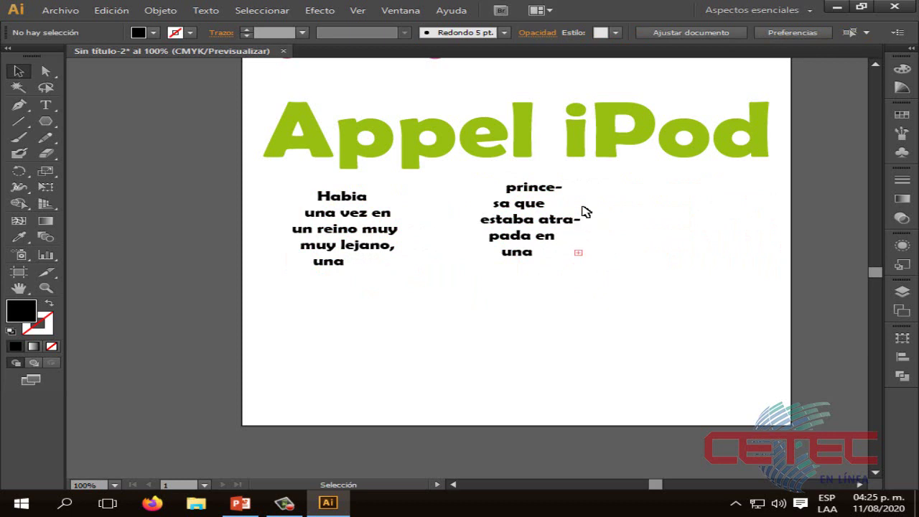
- Thread the second hexagon's overflowing text into a third container and place it below the first hexagon
{"action": "left_click", "coordinate": [548, 229]}
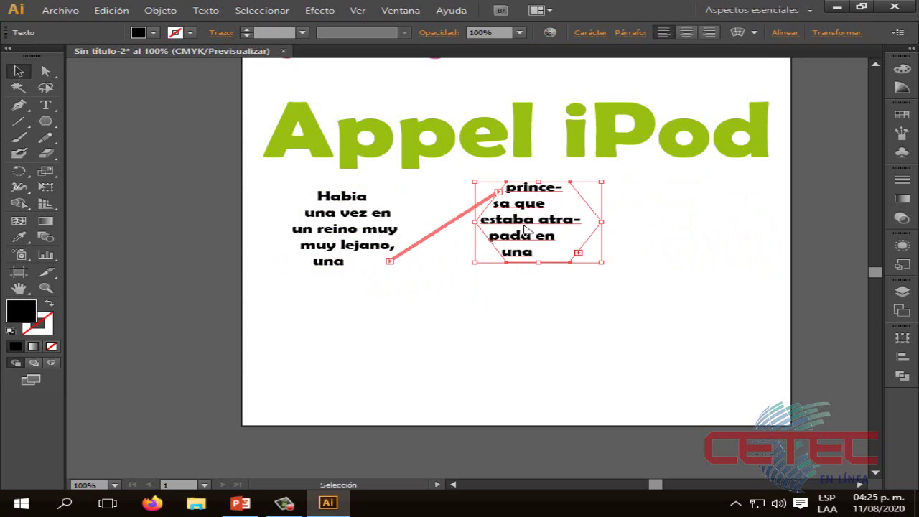
{"action": "left_click", "coordinate": [566, 290]}
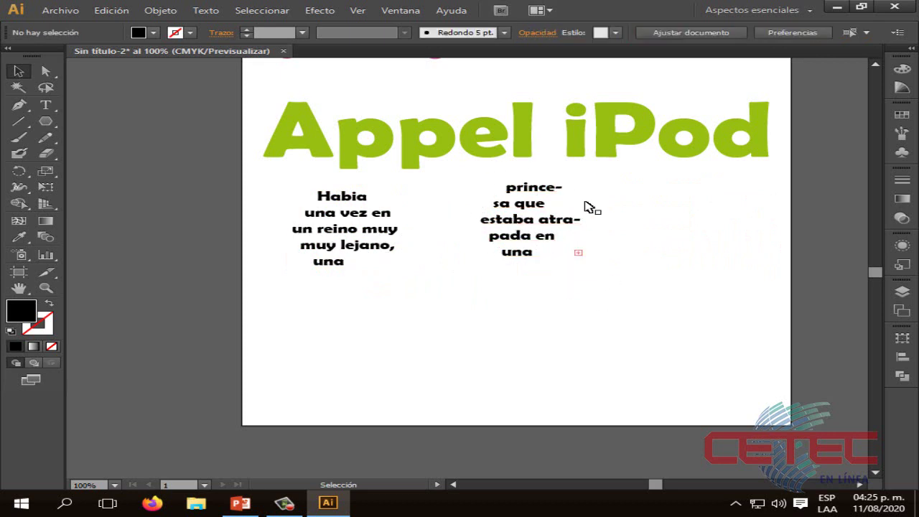
{"action": "left_click", "coordinate": [542, 225]}
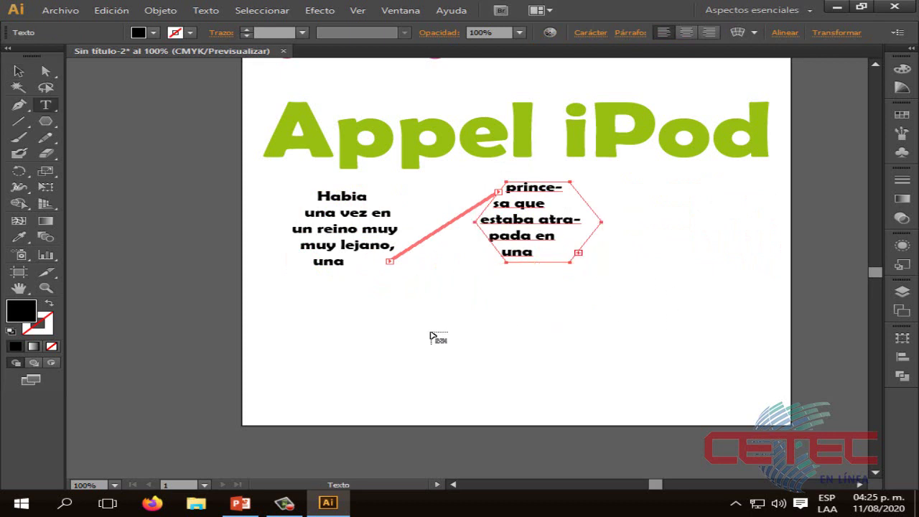
{"action": "left_click", "coordinate": [337, 375]}
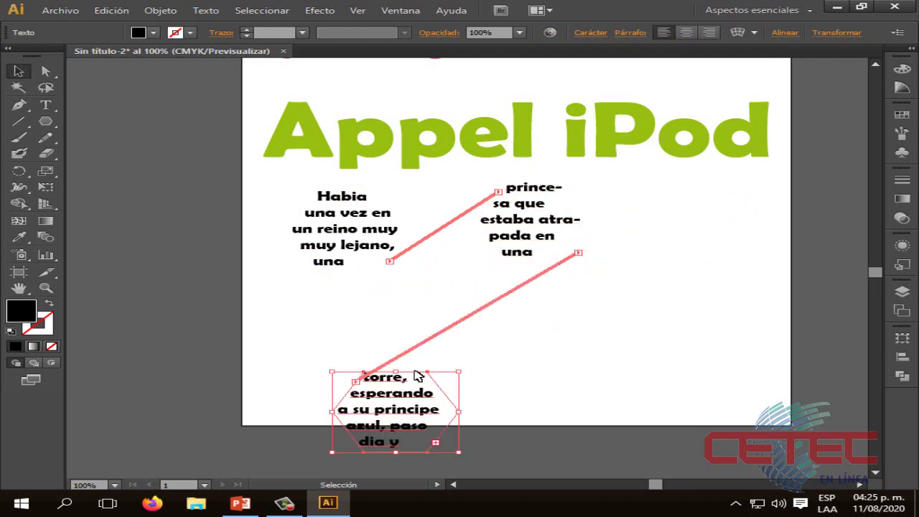
{"action": "left_click_drag", "start_coordinate": [417, 376], "coordinate": [366, 320]}
{"action": "left_click", "coordinate": [538, 353]}
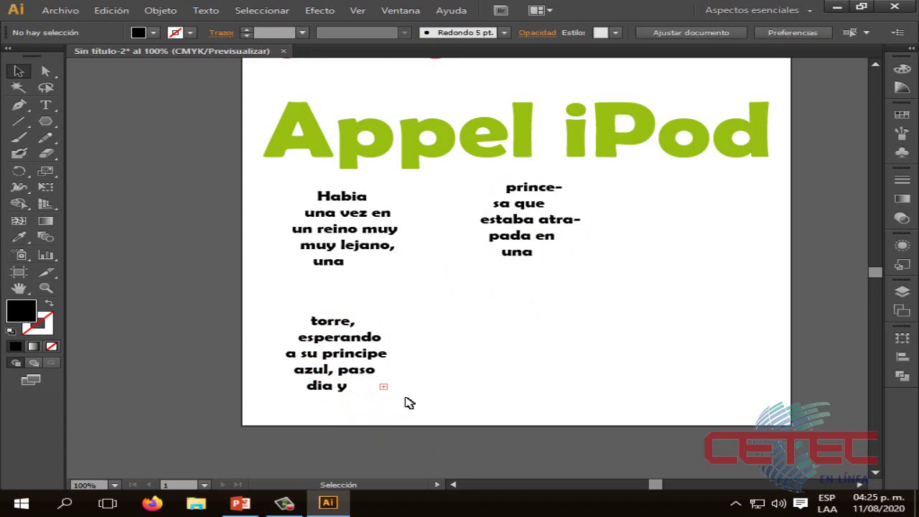
- Thread the third hexagon's overflowing text into a fourth container and place it below the second hexagon
{"action": "left_click", "coordinate": [366, 377]}
{"action": "key", "text": "t"}
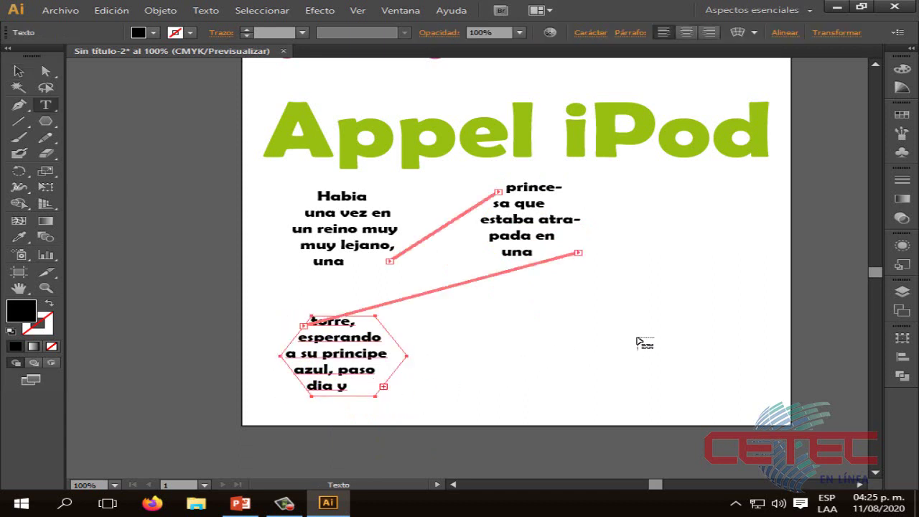
{"action": "left_click", "coordinate": [635, 364]}
{"action": "left_click_drag", "start_coordinate": [684, 368], "coordinate": [501, 312]}
{"action": "left_click", "coordinate": [592, 358]}
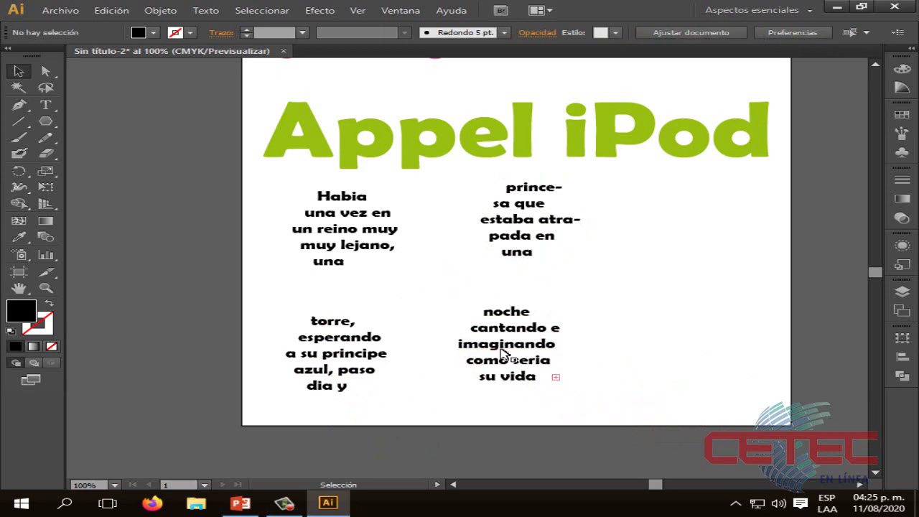
- Thread the fourth hexagon's overflowing text into a fifth container and place it beside the fourth in the lower row
{"action": "left_click", "coordinate": [555, 377]}
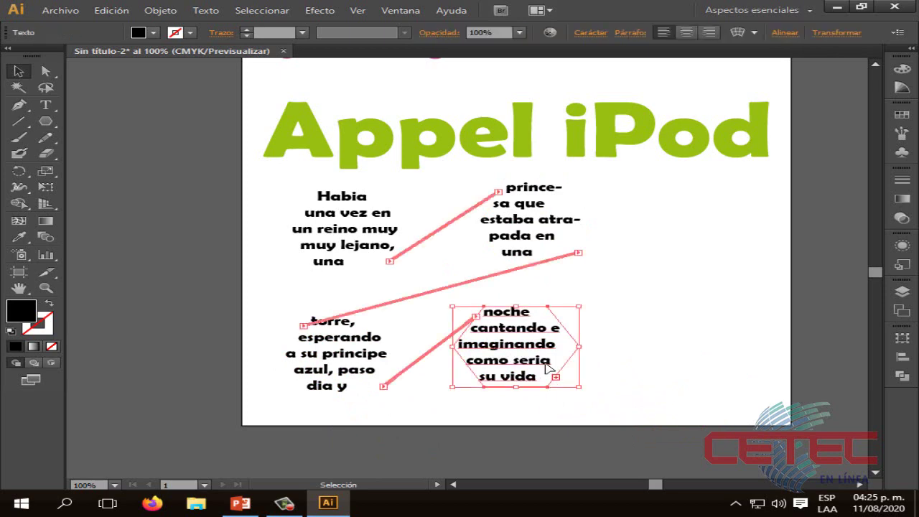
{"action": "left_click", "coordinate": [659, 341]}
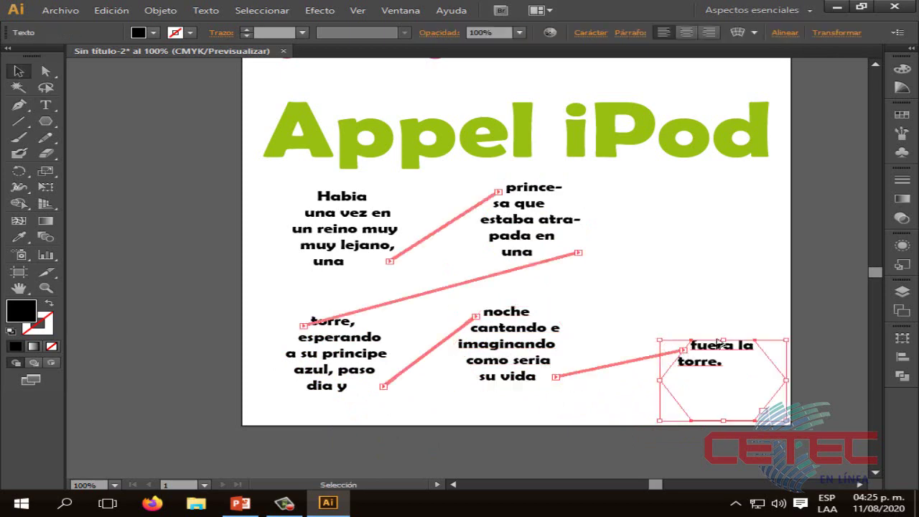
{"action": "left_click_drag", "start_coordinate": [658, 339], "coordinate": [633, 299]}
{"action": "left_click", "coordinate": [654, 442]}
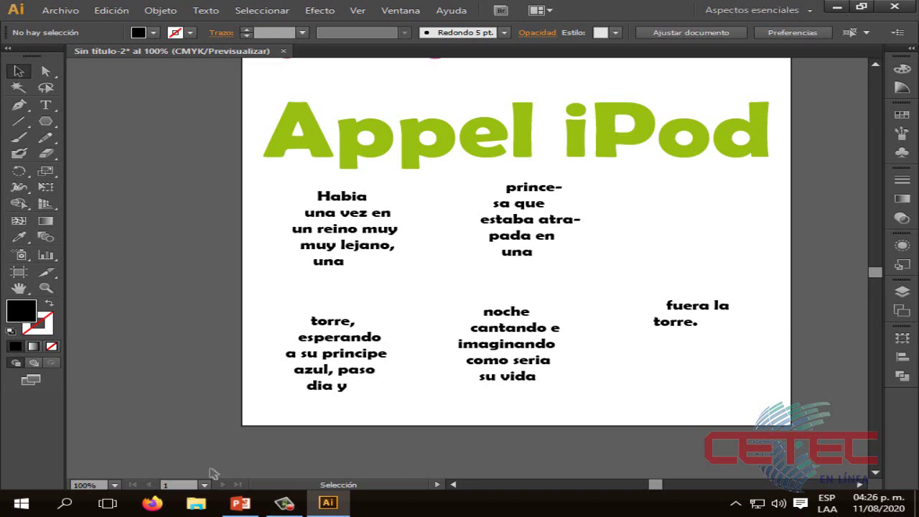
- Review the Ceñir Texto slide in PowerPoint, and in File Explorer copy the MATERIAL folder from archivos datos > CLASES > CURSO DE SUBLIMACION
{"action": "left_click", "coordinate": [234, 503]}
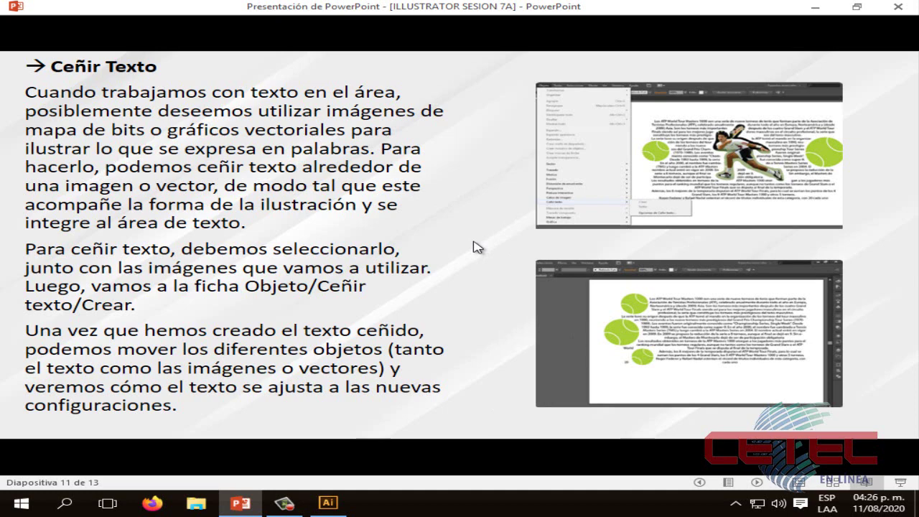
{"action": "left_click", "coordinate": [196, 503]}
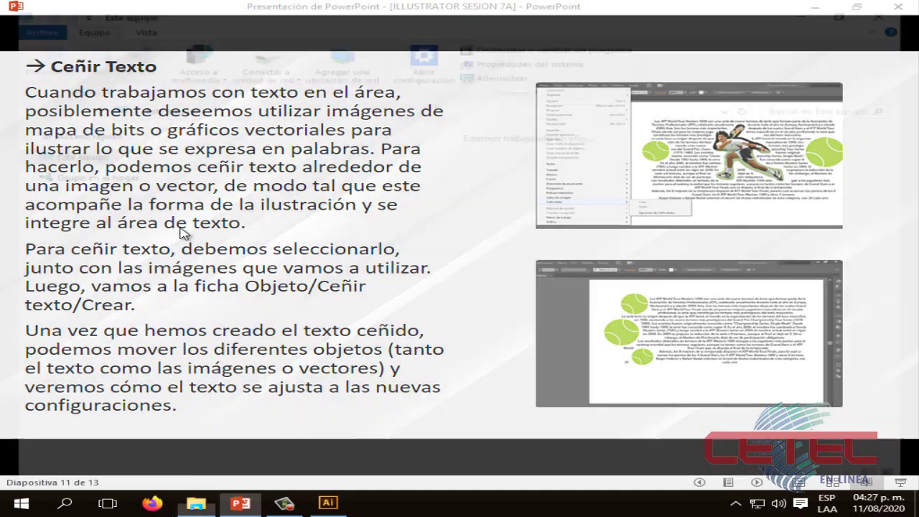
{"action": "double_click", "coordinate": [189, 159]}
{"action": "double_click", "coordinate": [209, 192]}
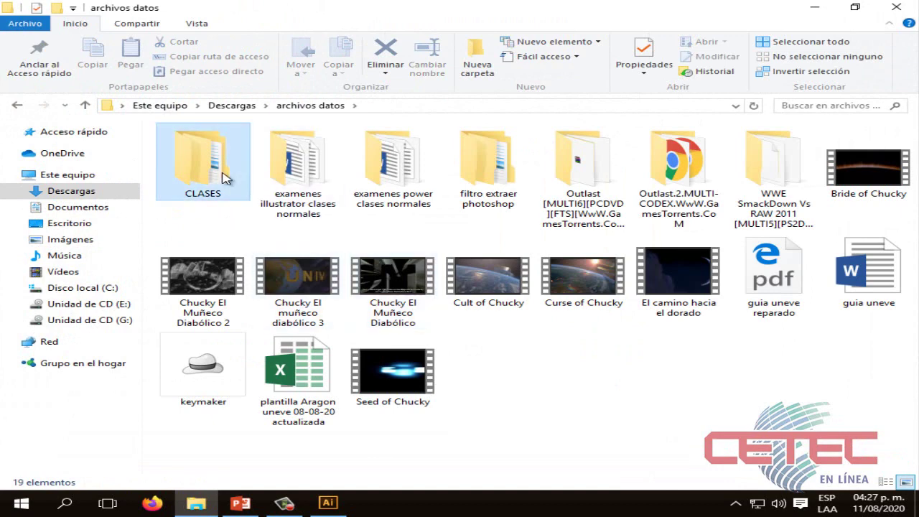
{"action": "double_click", "coordinate": [237, 190]}
{"action": "double_click", "coordinate": [224, 161]}
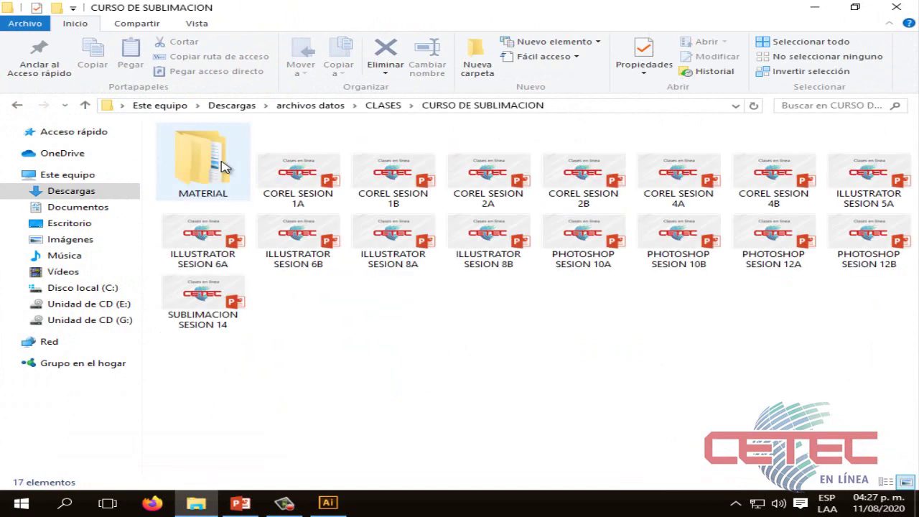
{"action": "right_click", "coordinate": [221, 189]}
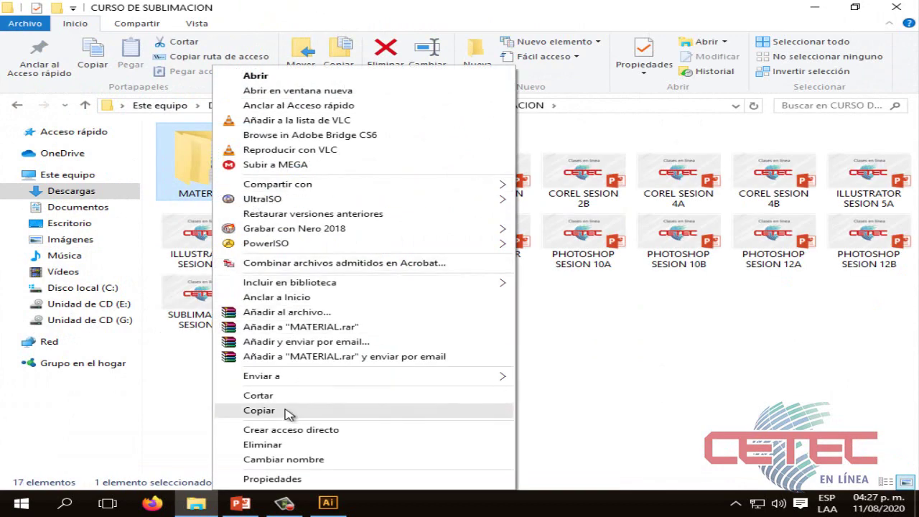
{"action": "left_click", "coordinate": [279, 408]}
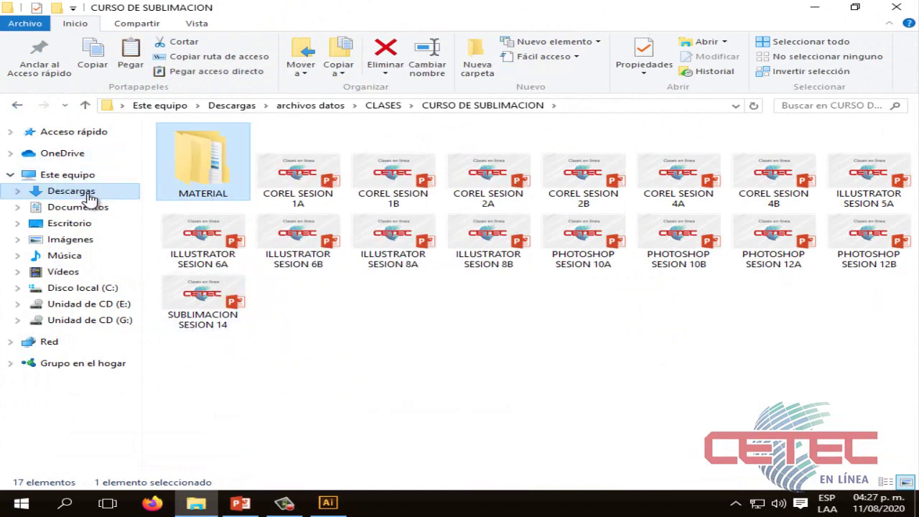
- Paste the copied MATERIAL folder into Descargas
{"action": "left_click", "coordinate": [90, 194]}
{"action": "right_click", "coordinate": [540, 256]}
{"action": "left_click", "coordinate": [608, 350]}
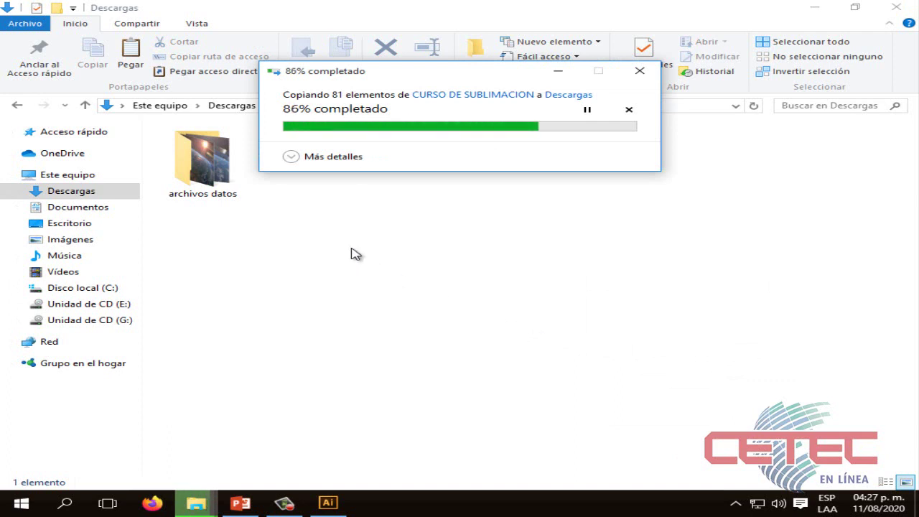
- Look through the ILLUSTRATOR subfolder of MATERIAL, return to Descargas and switch back to the Ceñir Texto slide in PowerPoint
{"action": "double_click", "coordinate": [301, 192]}
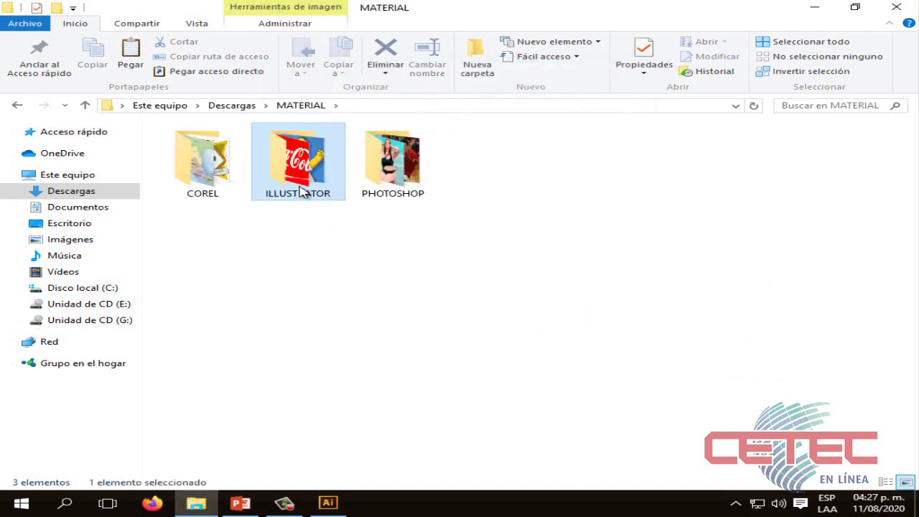
{"action": "double_click", "coordinate": [304, 191]}
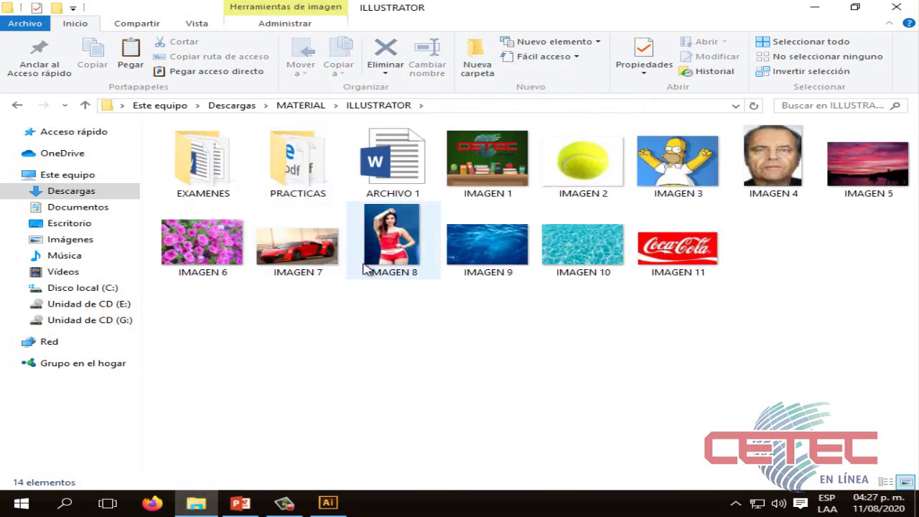
{"action": "left_click", "coordinate": [18, 104]}
{"action": "left_click", "coordinate": [17, 105]}
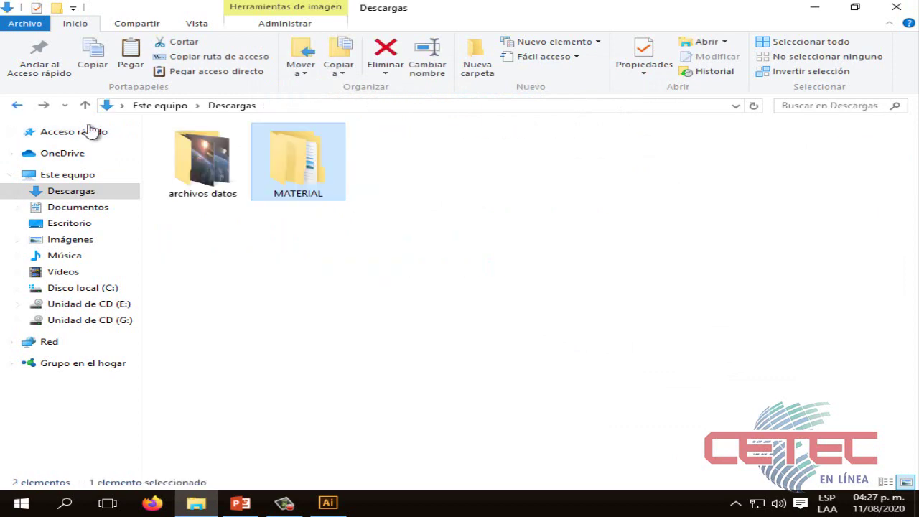
{"action": "left_click", "coordinate": [327, 370]}
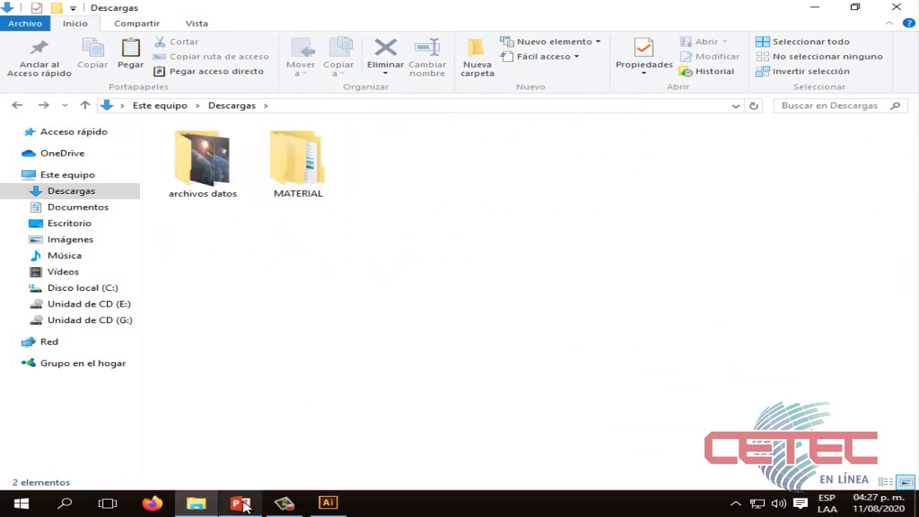
{"action": "mouse_move", "coordinate": [245, 506]}
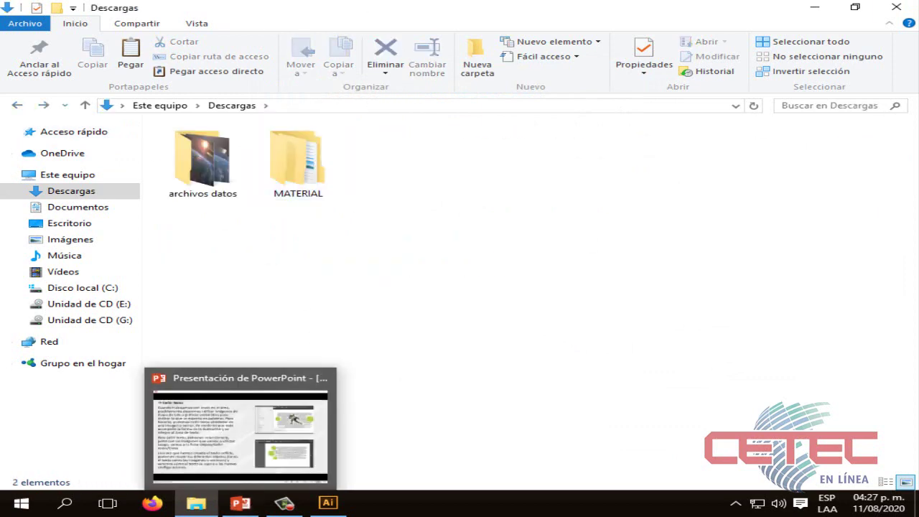
{"action": "left_click", "coordinate": [226, 445]}
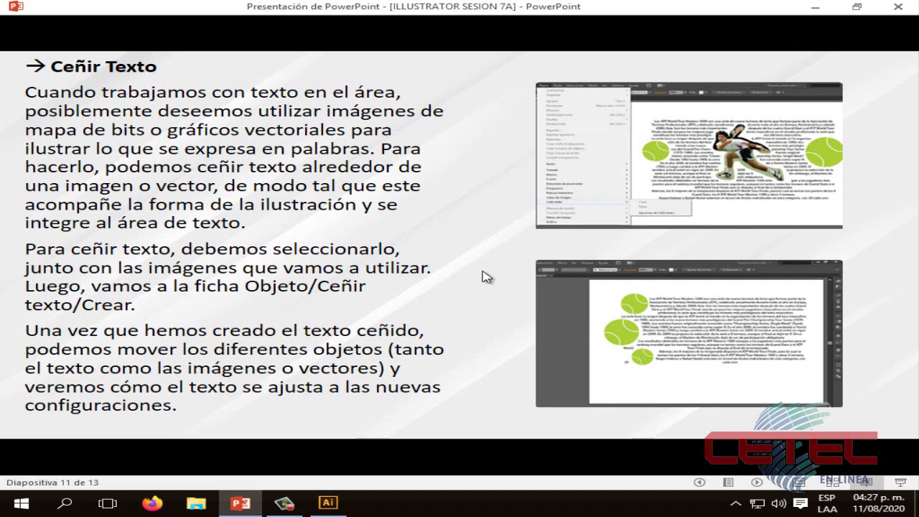
- Switch to File Explorer and open the Word document ARCHIVO 1 from Descargas > MATERIAL > ILLUSTRATOR
{"action": "left_click", "coordinate": [197, 503]}
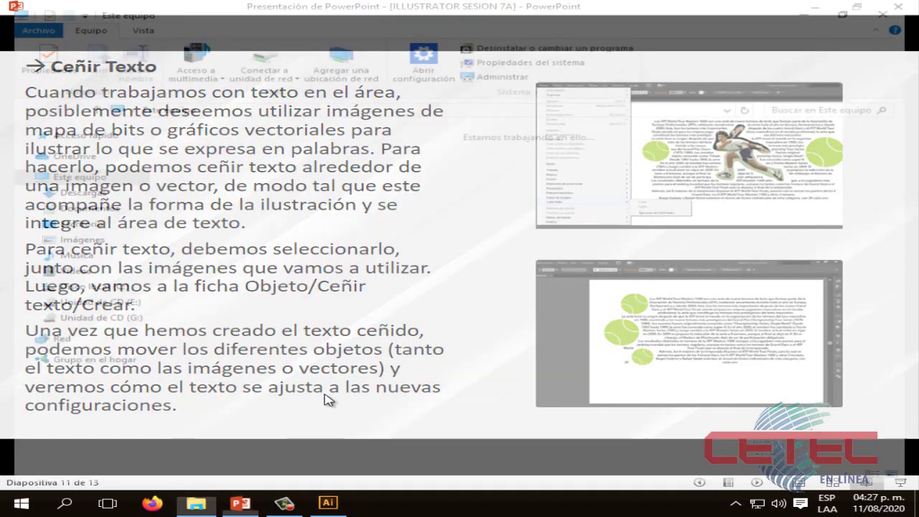
{"action": "double_click", "coordinate": [241, 165]}
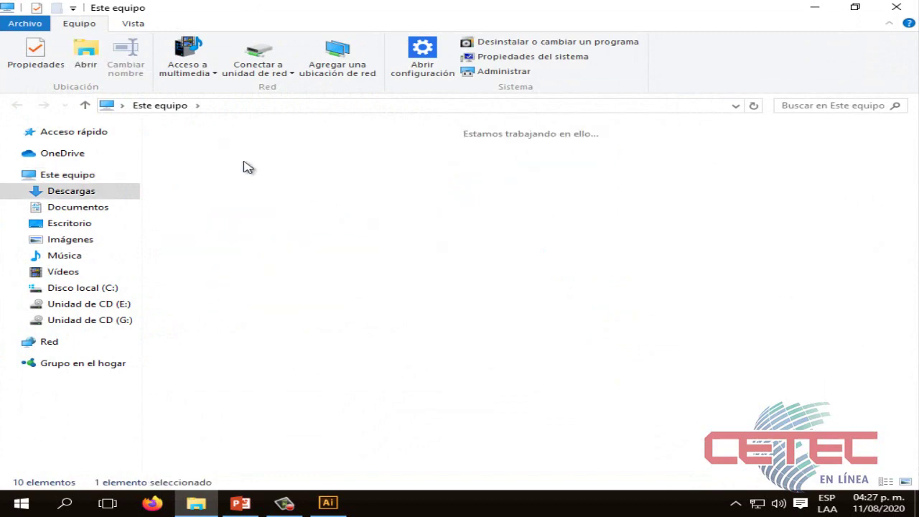
{"action": "double_click", "coordinate": [319, 184]}
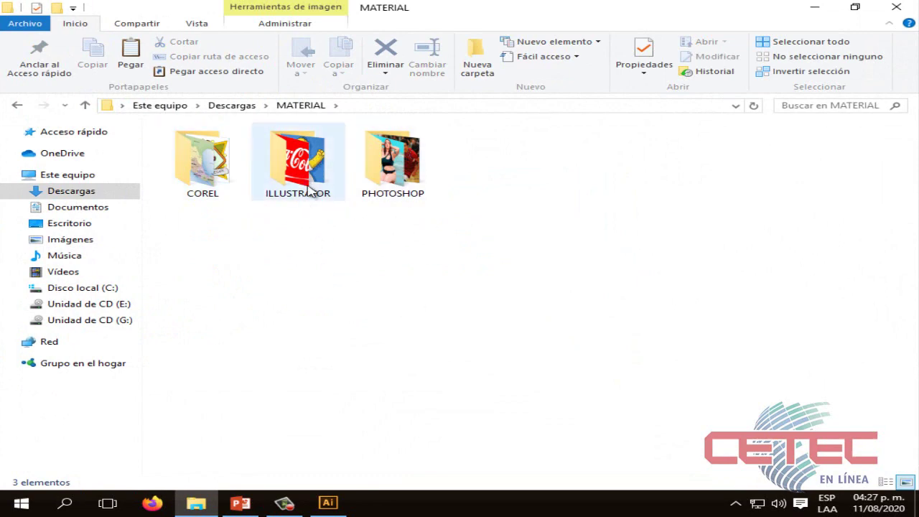
{"action": "double_click", "coordinate": [308, 191]}
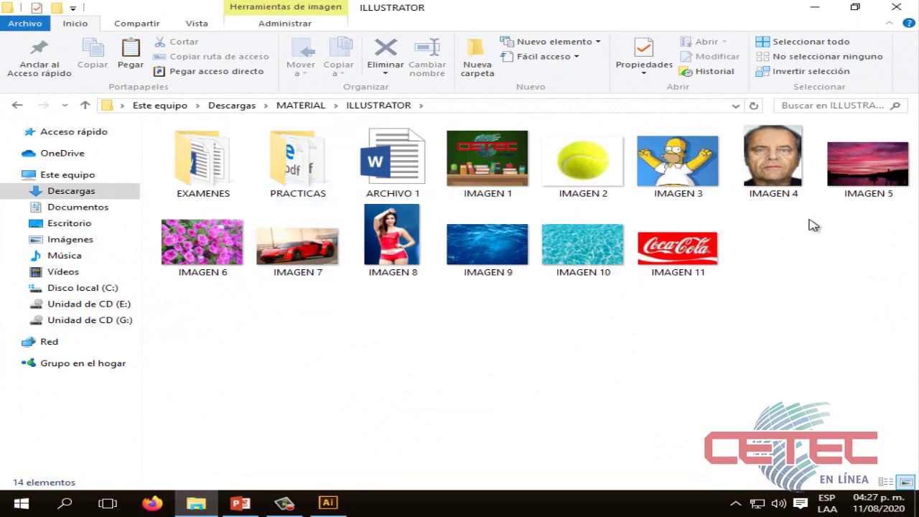
{"action": "left_click", "coordinate": [584, 176]}
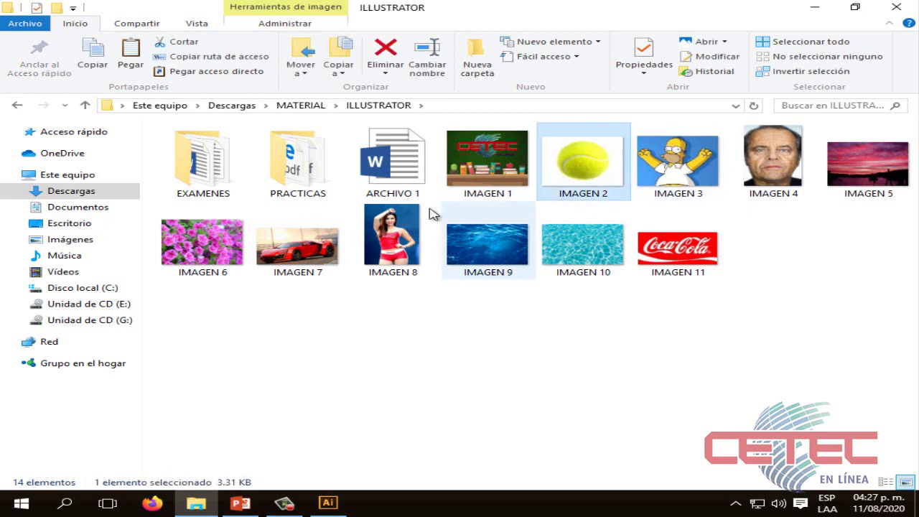
{"action": "left_click", "coordinate": [415, 169]}
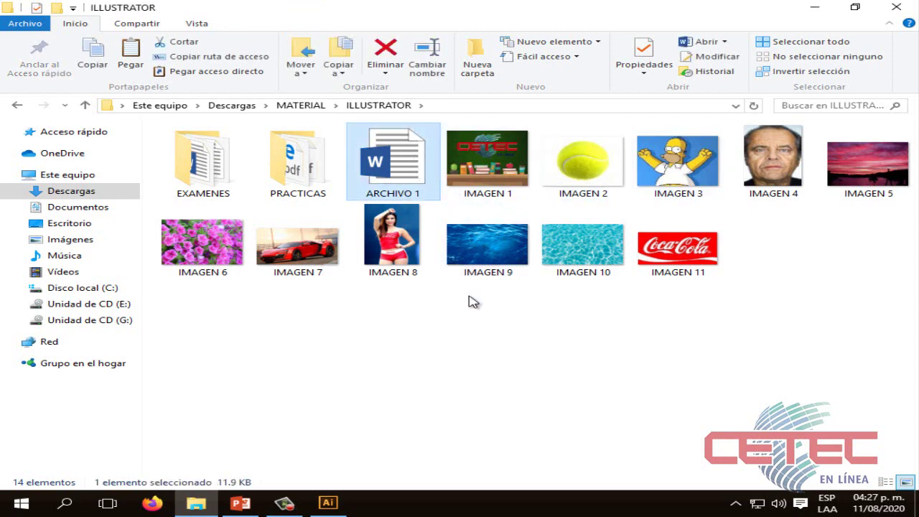
{"action": "double_click", "coordinate": [417, 176]}
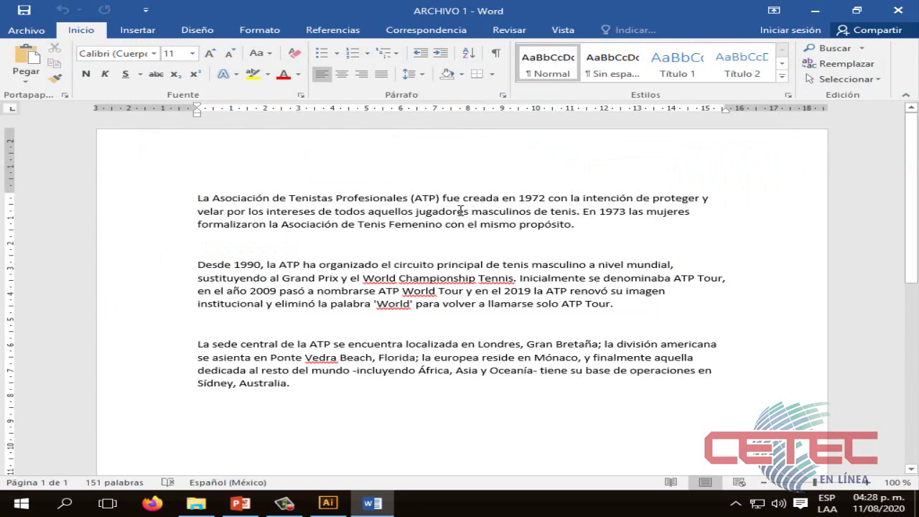
- Switch to Illustrator, add a new layer beneath Capa 2 and hide Capa 2
{"action": "left_click", "coordinate": [328, 502]}
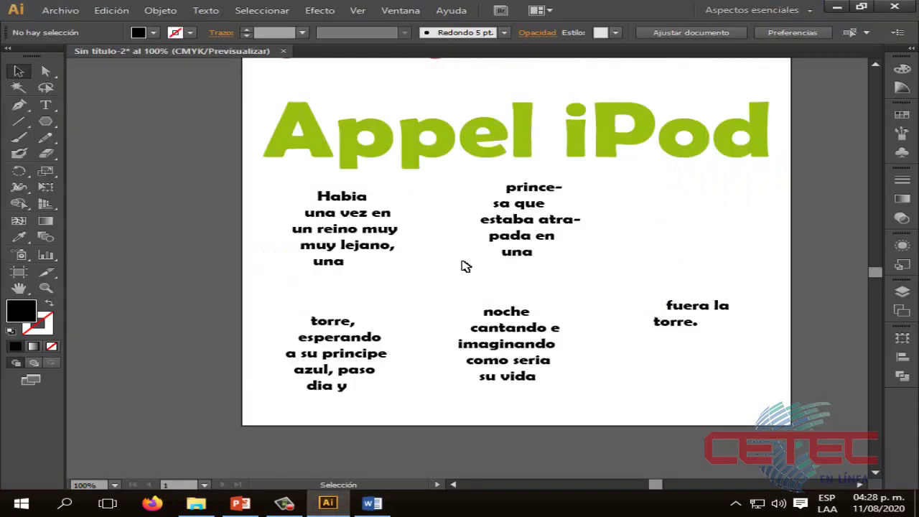
{"action": "left_click", "coordinate": [902, 292]}
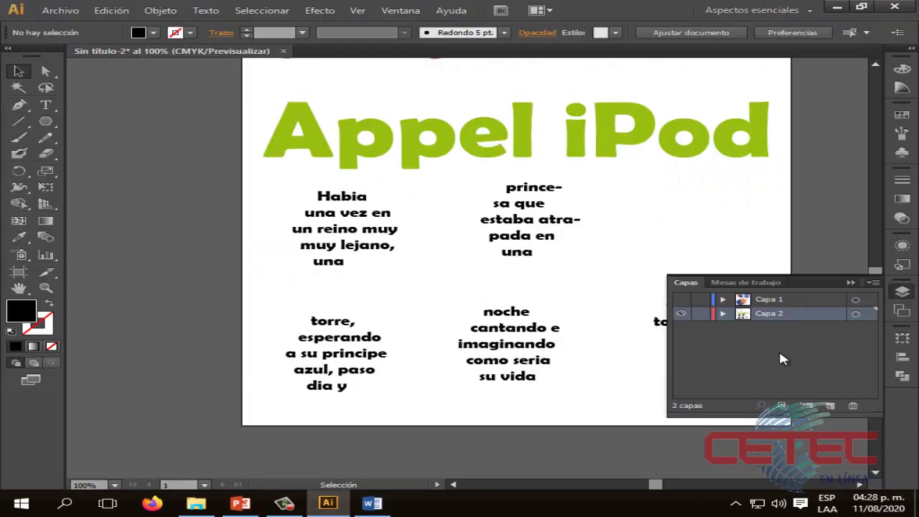
{"action": "left_click", "coordinate": [830, 406]}
{"action": "left_click_drag", "start_coordinate": [776, 321], "coordinate": [768, 350]}
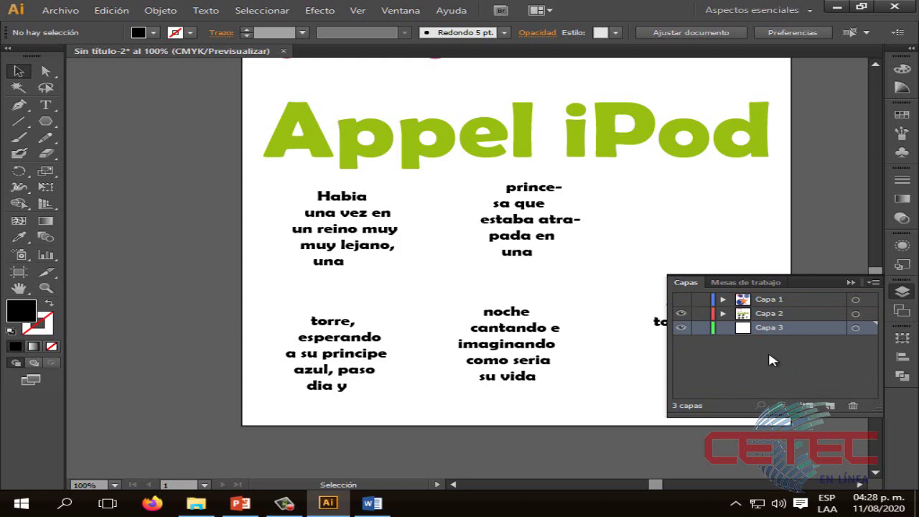
{"action": "left_click", "coordinate": [681, 314]}
{"action": "left_click", "coordinate": [851, 283]}
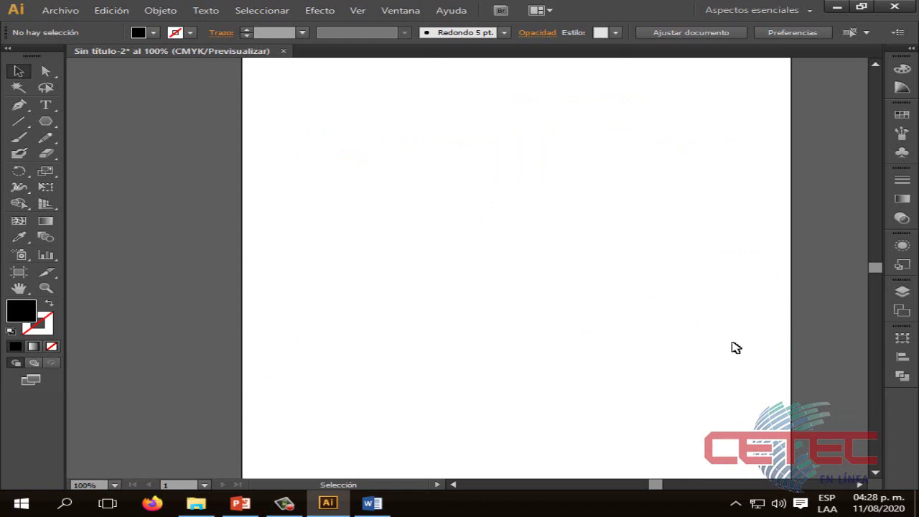
- Draw a wide rectangular area text frame across most of the empty artboard's width
{"action": "left_click_drag", "start_coordinate": [654, 485], "coordinate": [657, 485]}
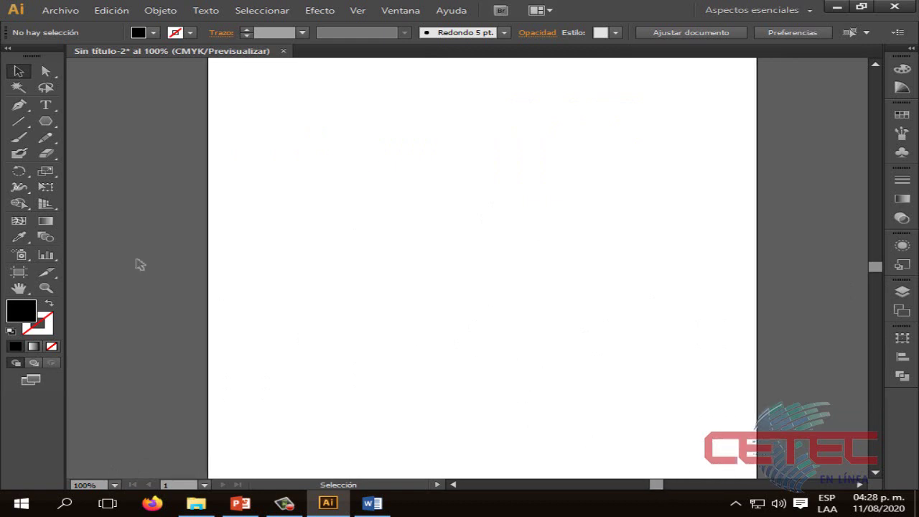
{"action": "left_click", "coordinate": [46, 107]}
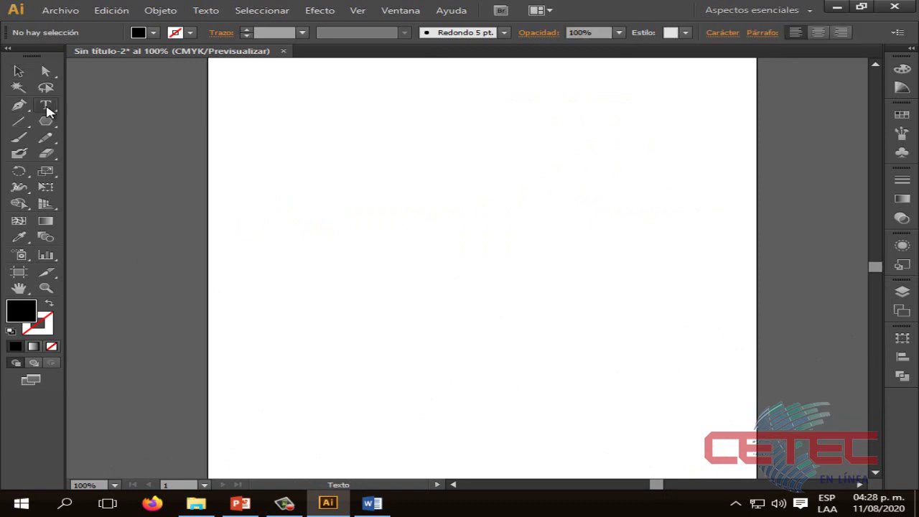
{"action": "left_click_drag", "start_coordinate": [47, 107], "coordinate": [132, 112]}
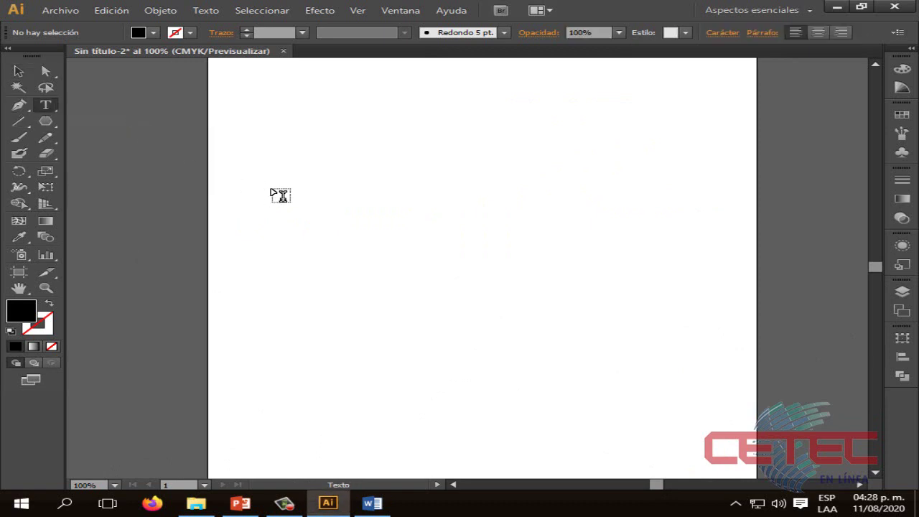
{"action": "left_click_drag", "start_coordinate": [243, 135], "coordinate": [738, 410]}
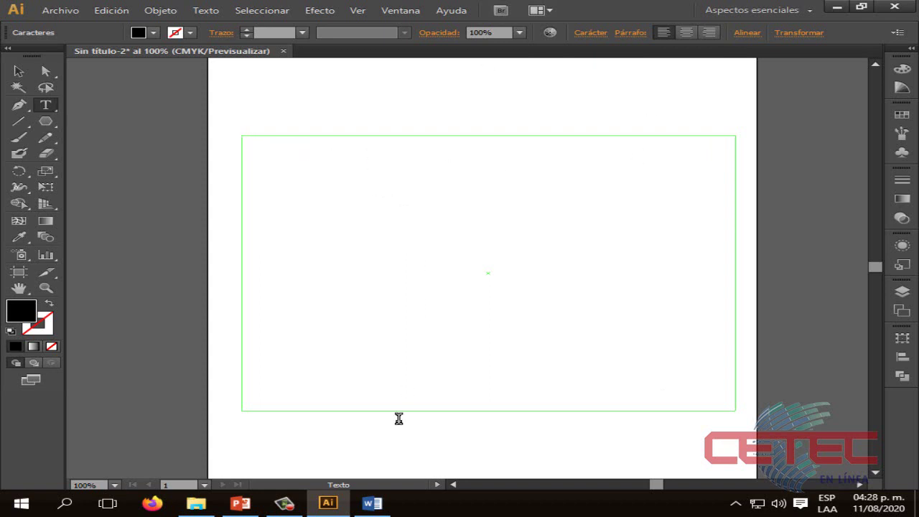
- Copy all three ATP paragraphs from ARCHIVO 1 in Word and paste them into the empty text frame in Illustrator
{"action": "left_click", "coordinate": [372, 503]}
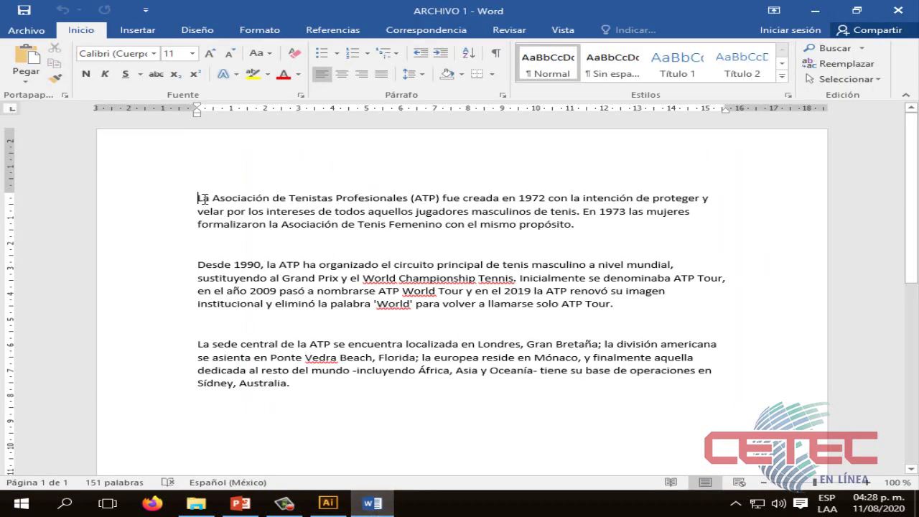
{"action": "left_click_drag", "start_coordinate": [201, 197], "coordinate": [314, 394]}
{"action": "key", "text": "ctrl+c"}
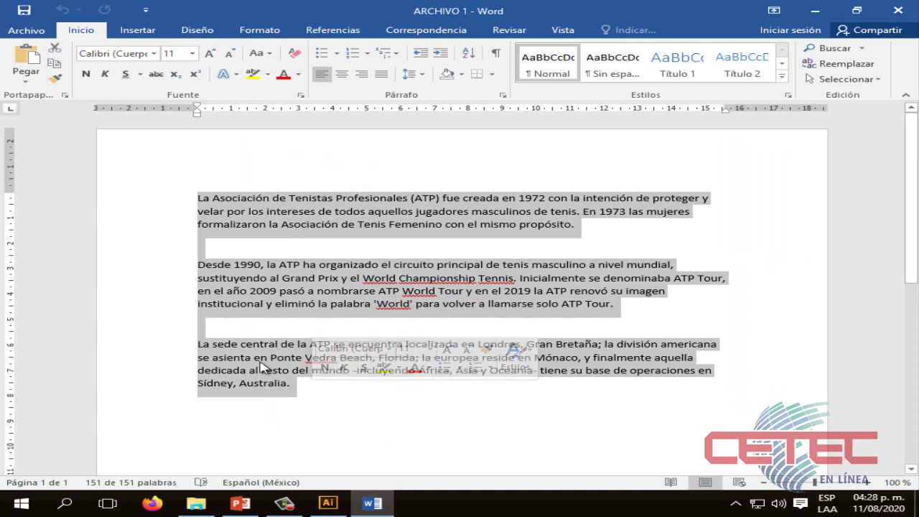
{"action": "key", "text": "alt+Tab"}
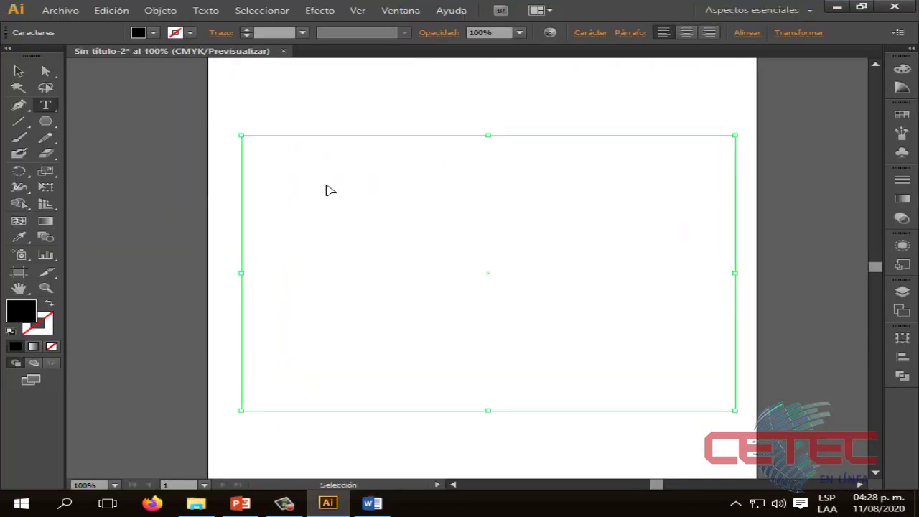
{"action": "key", "text": "ctrl+v"}
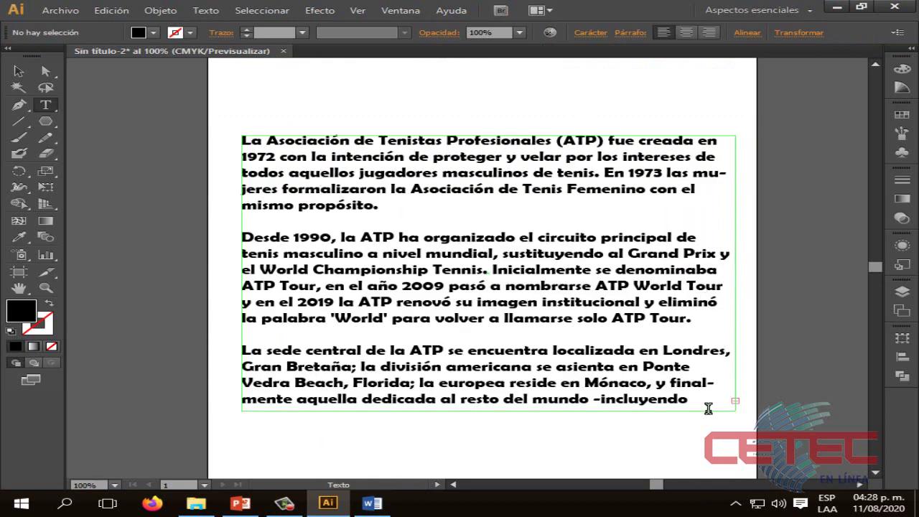
- Enlarge the text frame slightly in width and further downward so that all three ATP paragraphs fit inside it
{"action": "left_click", "coordinate": [18, 72]}
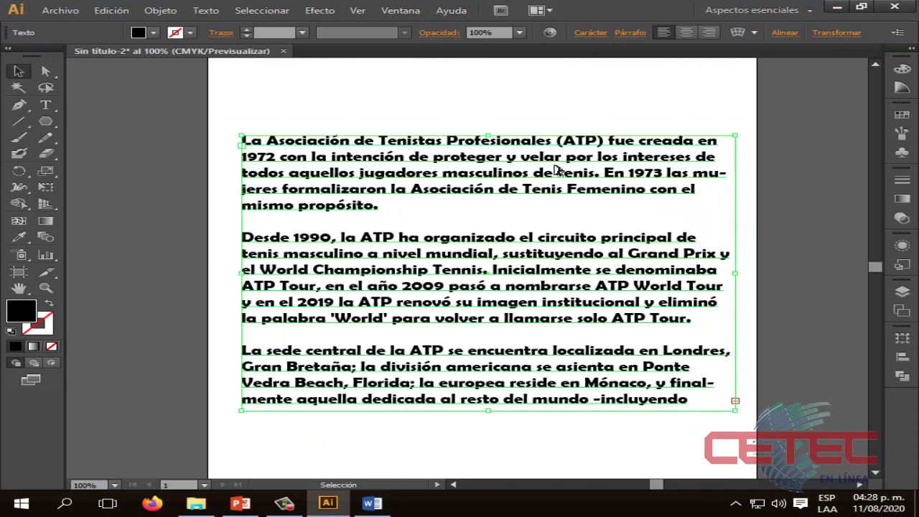
{"action": "left_click_drag", "start_coordinate": [736, 275], "coordinate": [757, 275]}
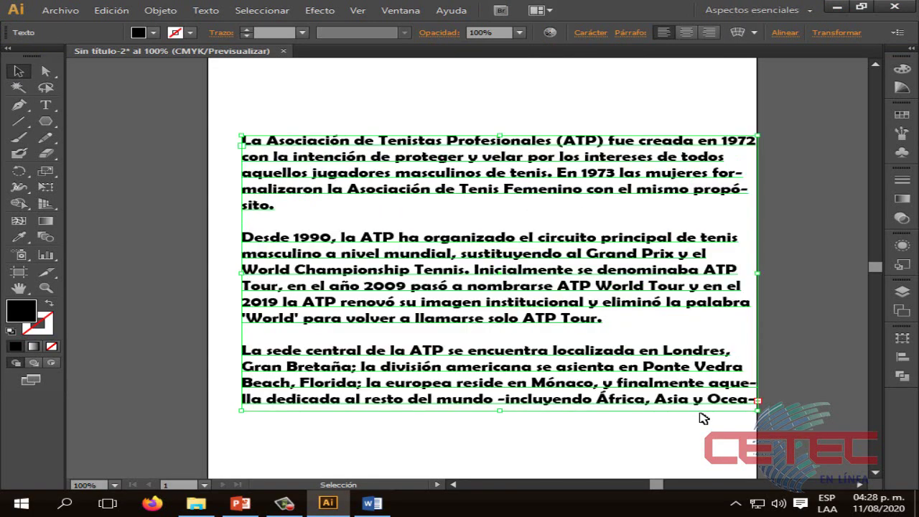
{"action": "left_click_drag", "start_coordinate": [758, 411], "coordinate": [739, 465]}
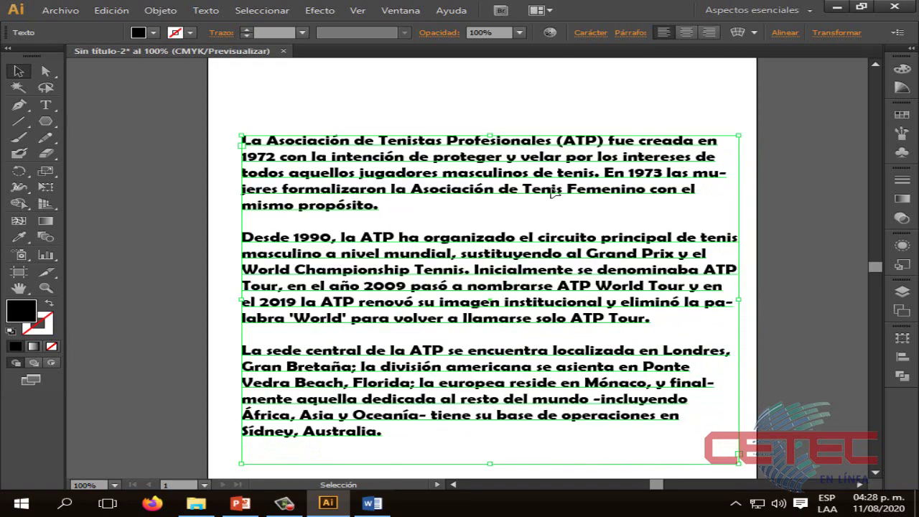
- Move the ATP text frame up, make it narrower, and extend it downward so that all three paragraphs fit
{"action": "left_click_drag", "start_coordinate": [548, 179], "coordinate": [551, 130]}
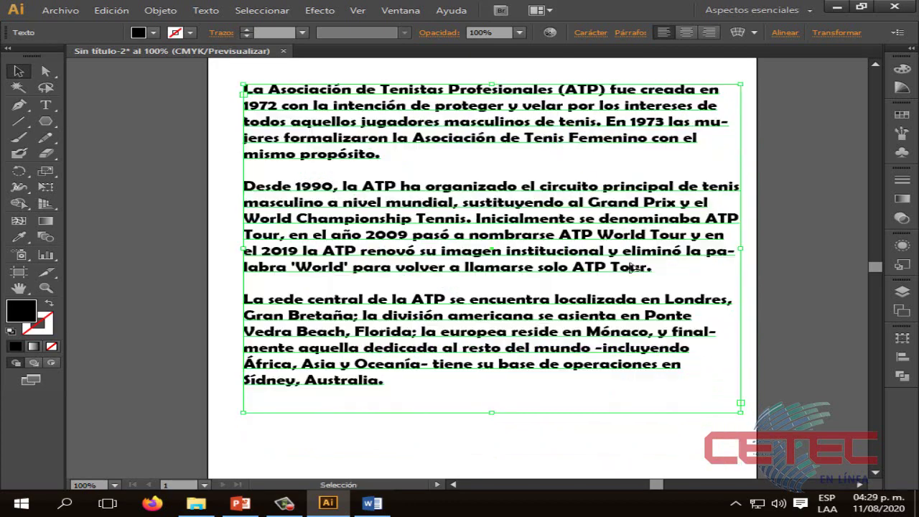
{"action": "left_click_drag", "start_coordinate": [491, 411], "coordinate": [491, 387]}
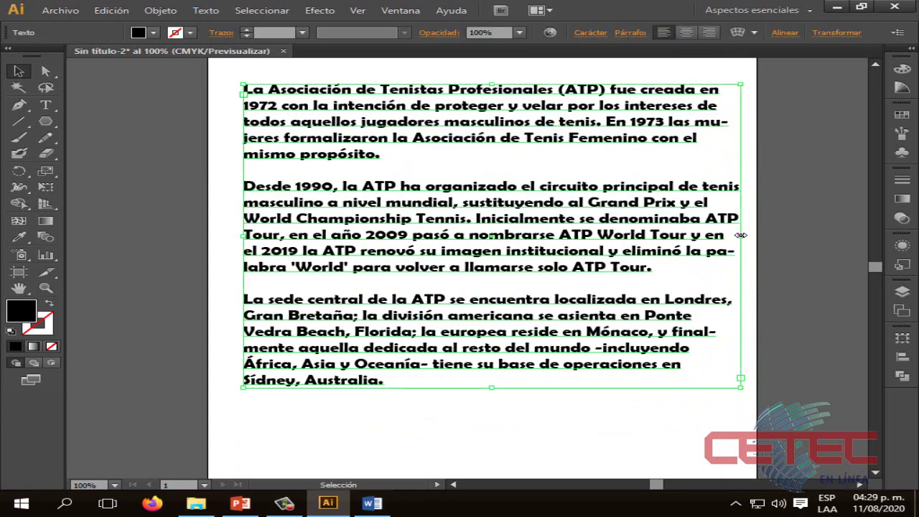
{"action": "left_click_drag", "start_coordinate": [740, 236], "coordinate": [635, 235]}
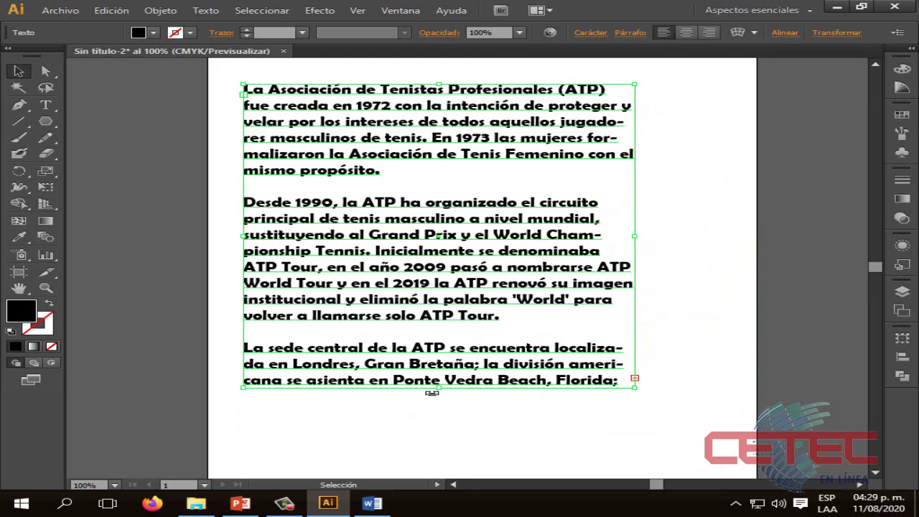
{"action": "left_click_drag", "start_coordinate": [438, 388], "coordinate": [441, 454]}
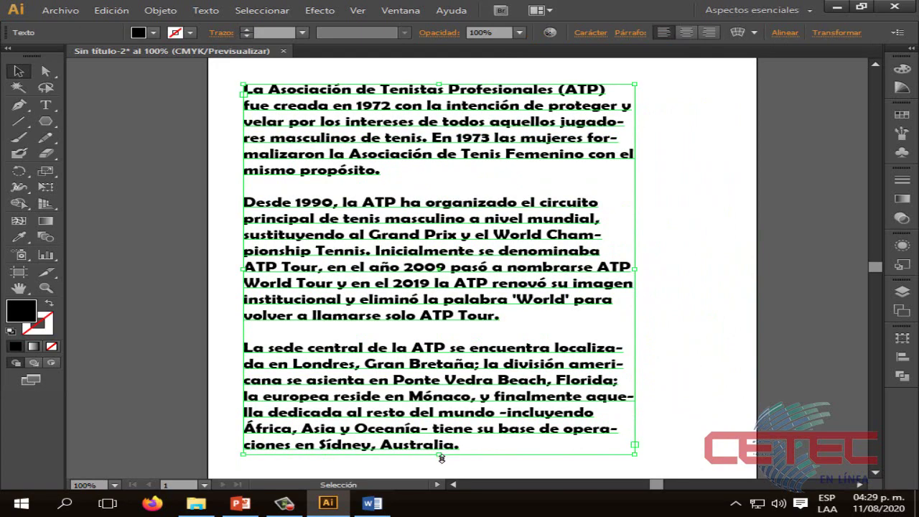
- Center the narrowed ATP text frame horizontally on the artboard and deselect it
{"action": "left_click_drag", "start_coordinate": [478, 285], "coordinate": [523, 283]}
{"action": "left_click", "coordinate": [701, 288]}
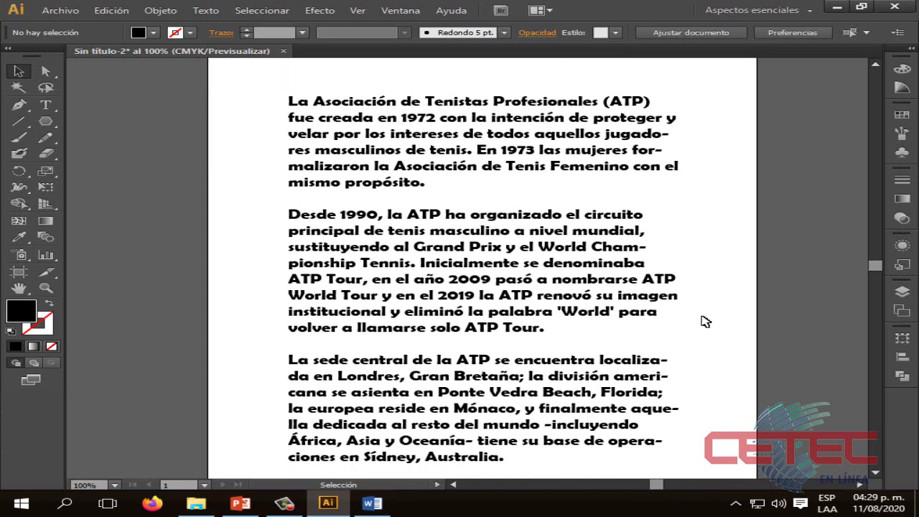
{"action": "scroll", "coordinate": [675, 317], "scroll_direction": "down", "scroll_amount": 2}
{"action": "left_click", "coordinate": [583, 244]}
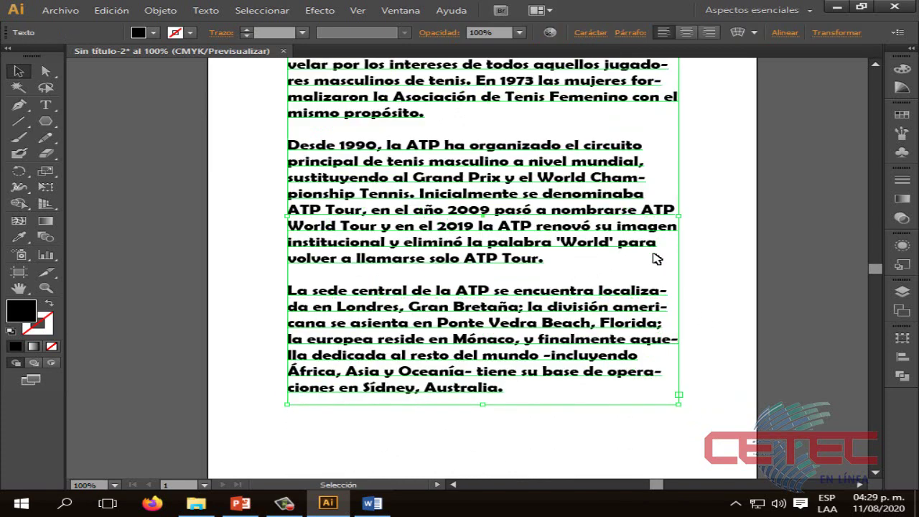
{"action": "left_click", "coordinate": [695, 262]}
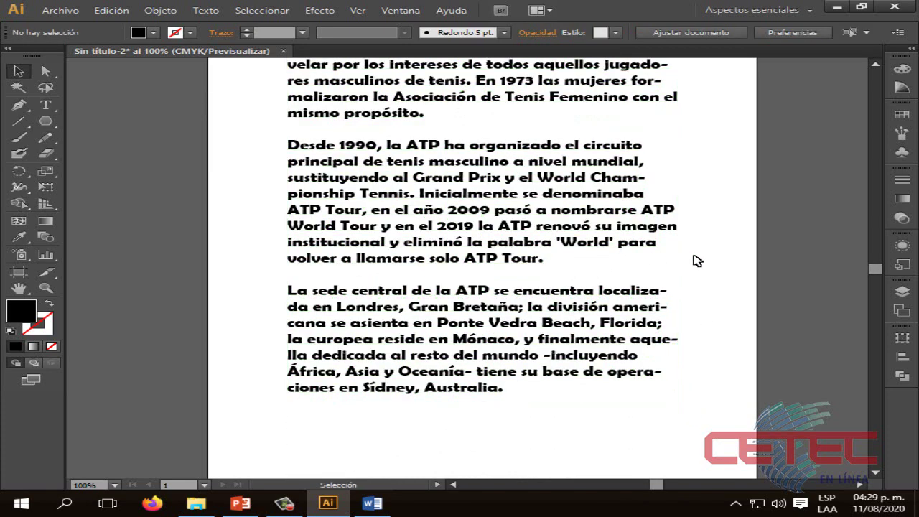
- Place the tennis ball picture IMAGEN 2 from the ILLUSTRATOR folder in Descargas into the document
{"action": "left_click", "coordinate": [60, 11]}
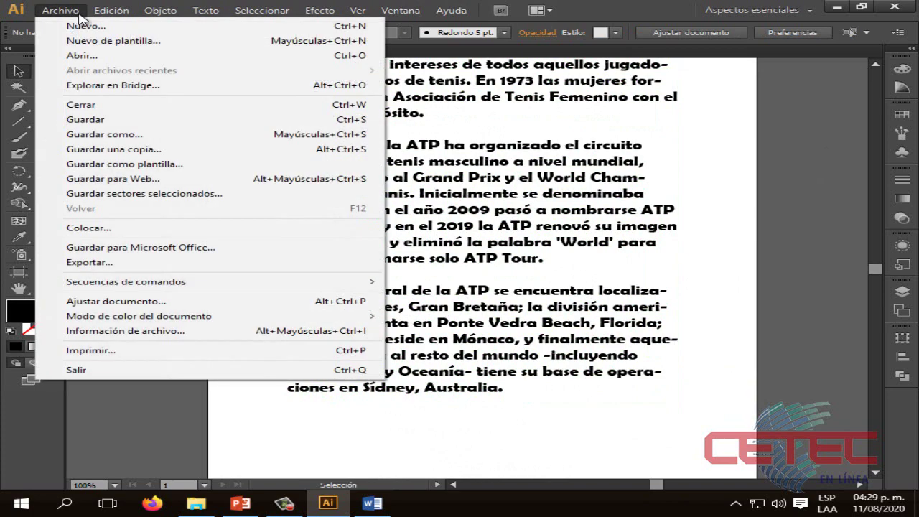
{"action": "left_click", "coordinate": [90, 228]}
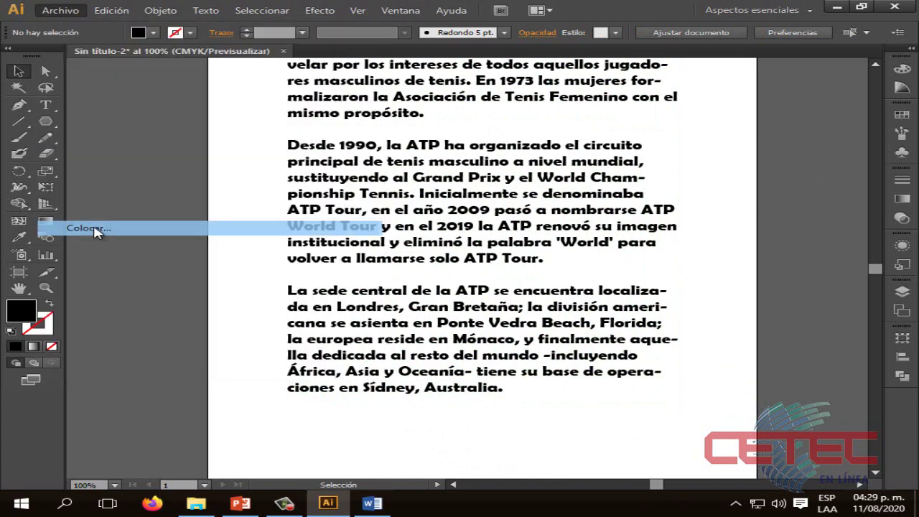
{"action": "left_click", "coordinate": [109, 113]}
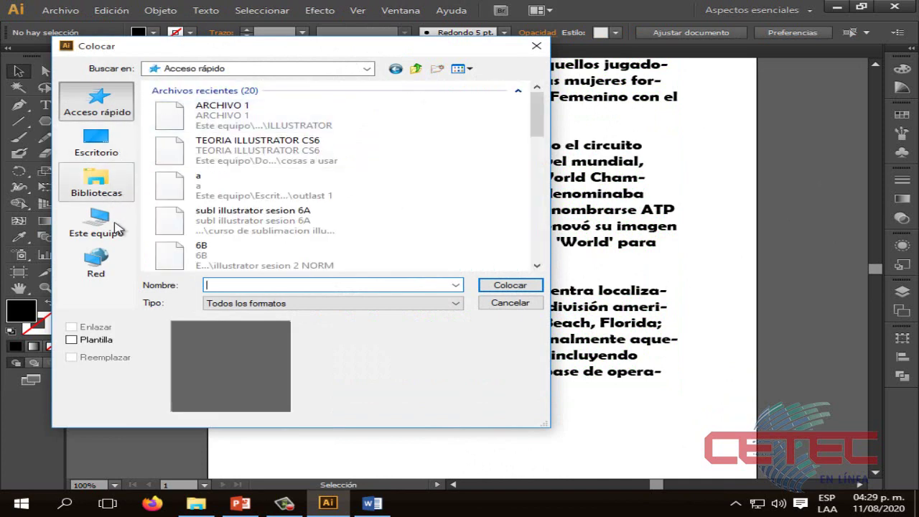
{"action": "left_click", "coordinate": [370, 69]}
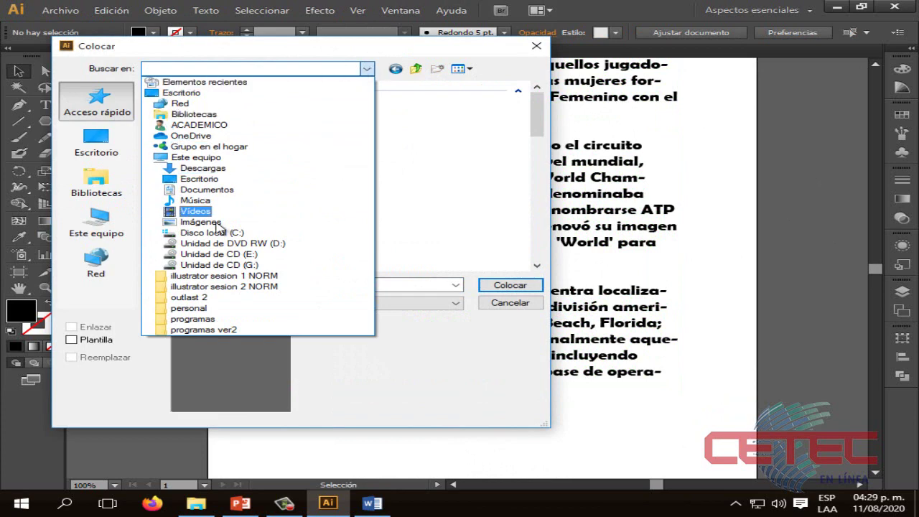
{"action": "left_click", "coordinate": [366, 69]}
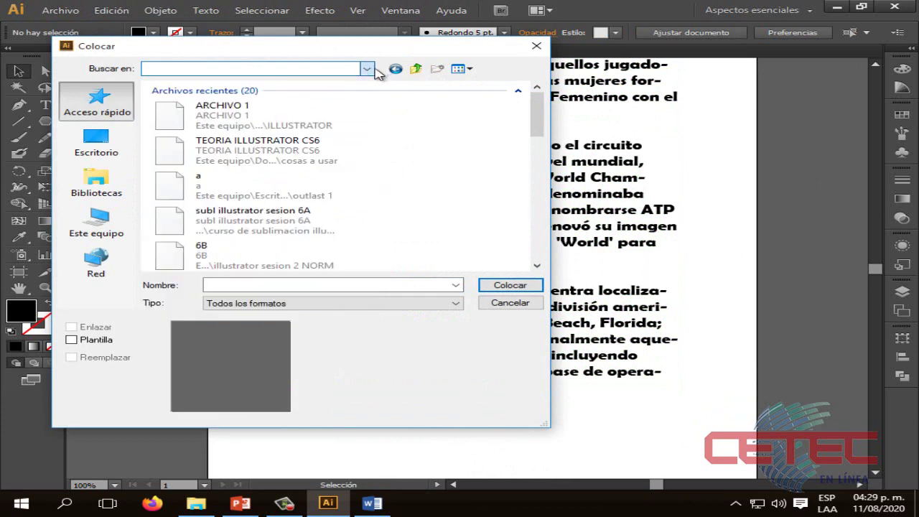
{"action": "left_click", "coordinate": [98, 229]}
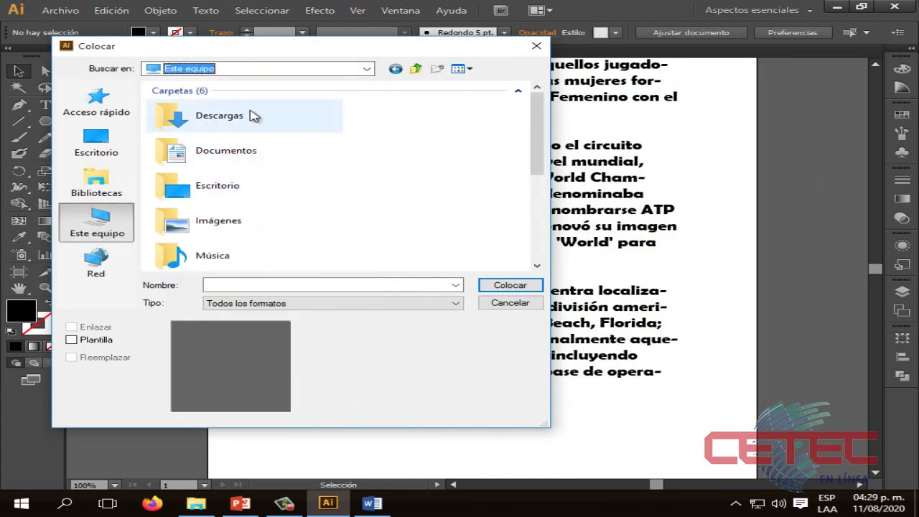
{"action": "double_click", "coordinate": [247, 119]}
{"action": "double_click", "coordinate": [260, 122]}
{"action": "double_click", "coordinate": [297, 140]}
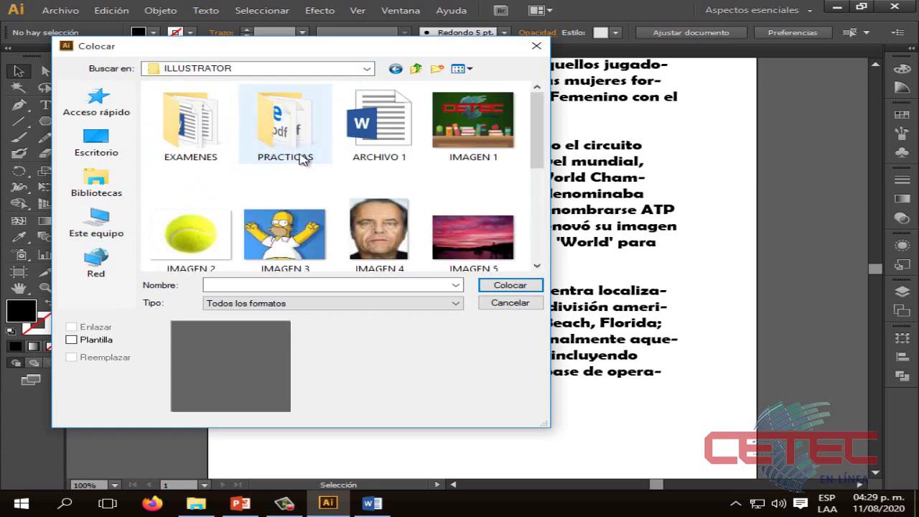
{"action": "left_click", "coordinate": [168, 251]}
{"action": "left_click", "coordinate": [535, 286]}
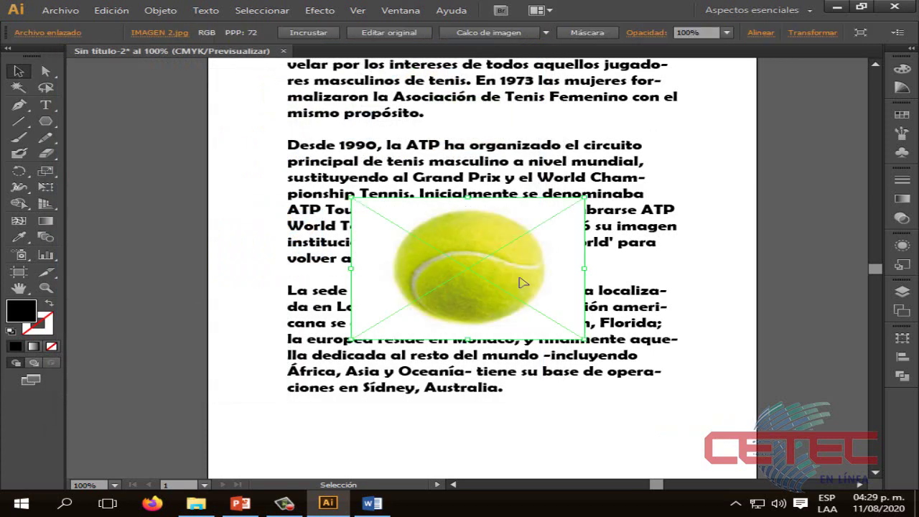
- Move the tennis ball picture off the text onto the empty pasteboard beside the artboard
{"action": "left_click_drag", "start_coordinate": [473, 255], "coordinate": [439, 172]}
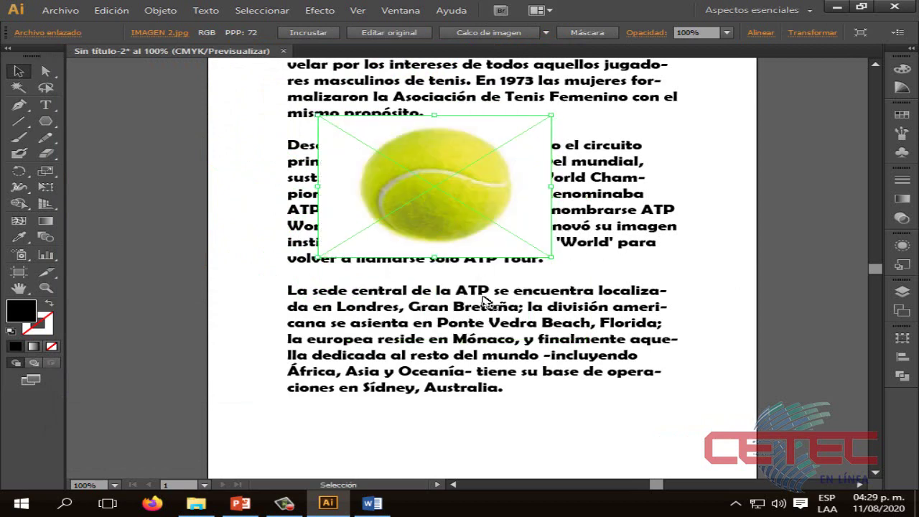
{"action": "left_click_drag", "start_coordinate": [651, 486], "coordinate": [645, 486]}
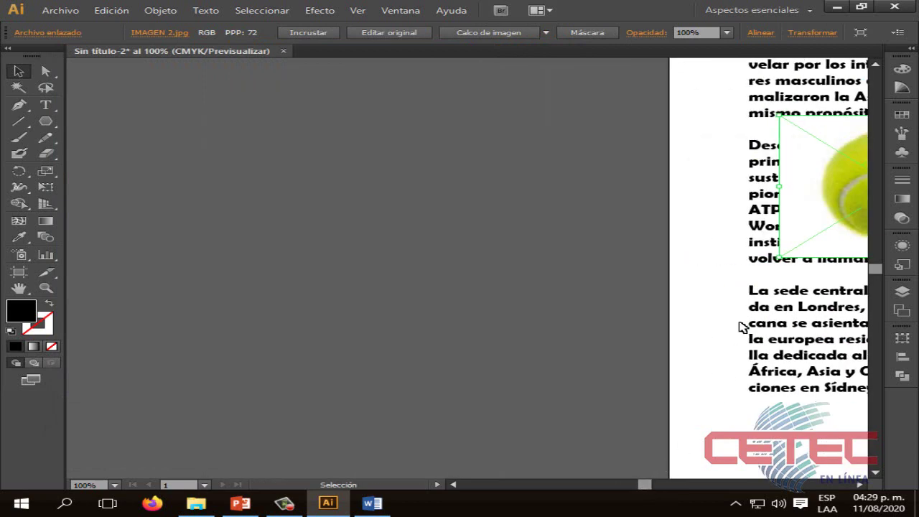
{"action": "left_click_drag", "start_coordinate": [827, 208], "coordinate": [352, 252]}
{"action": "left_click", "coordinate": [388, 412]}
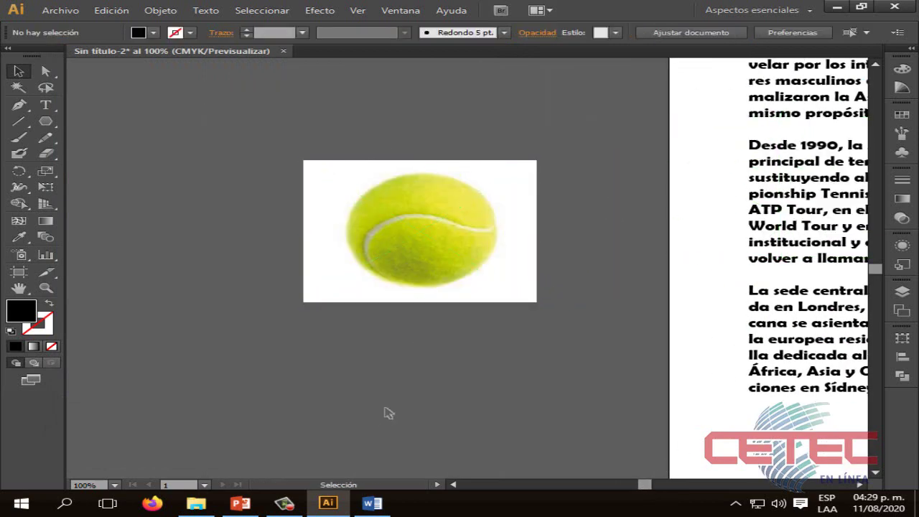
{"action": "left_click", "coordinate": [402, 249]}
{"action": "left_click", "coordinate": [405, 344]}
- Draw a black ellipse roughly the size of the tennis ball on top of the picture
{"action": "left_click_drag", "start_coordinate": [45, 121], "coordinate": [103, 155]}
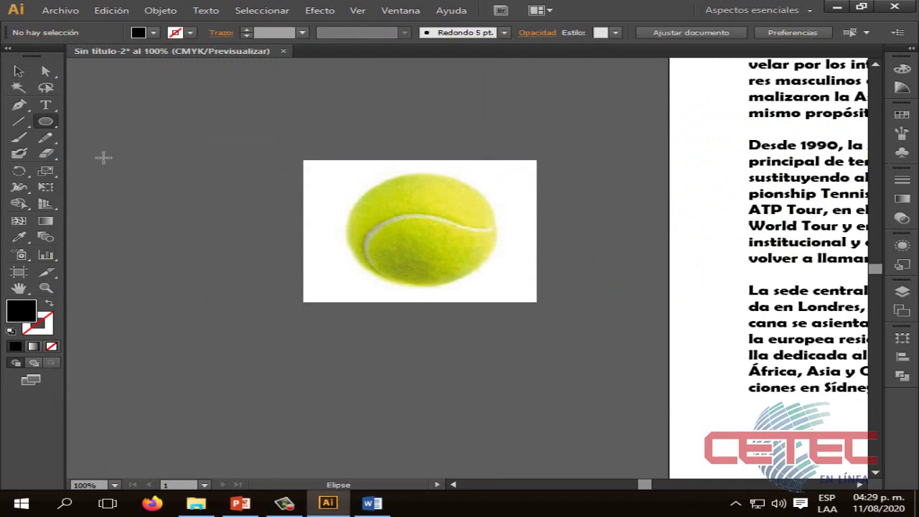
{"action": "key", "text": "ctrl"}
{"action": "left_click_drag", "start_coordinate": [371, 186], "coordinate": [517, 294]}
{"action": "key", "text": "v"}
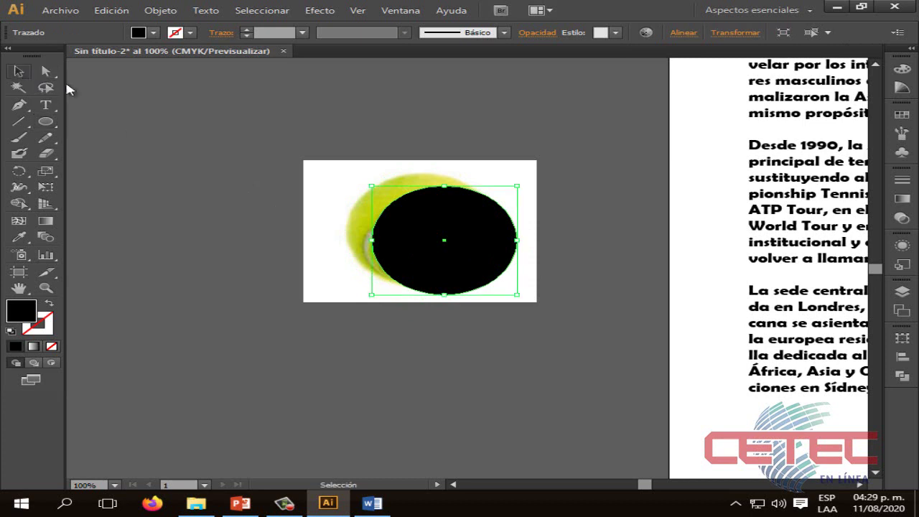
- Move and resize the black ellipse so that its outline matches the tennis ball underneath
{"action": "left_click_drag", "start_coordinate": [446, 232], "coordinate": [421, 219]}
{"action": "left_click_drag", "start_coordinate": [495, 285], "coordinate": [497, 287]}
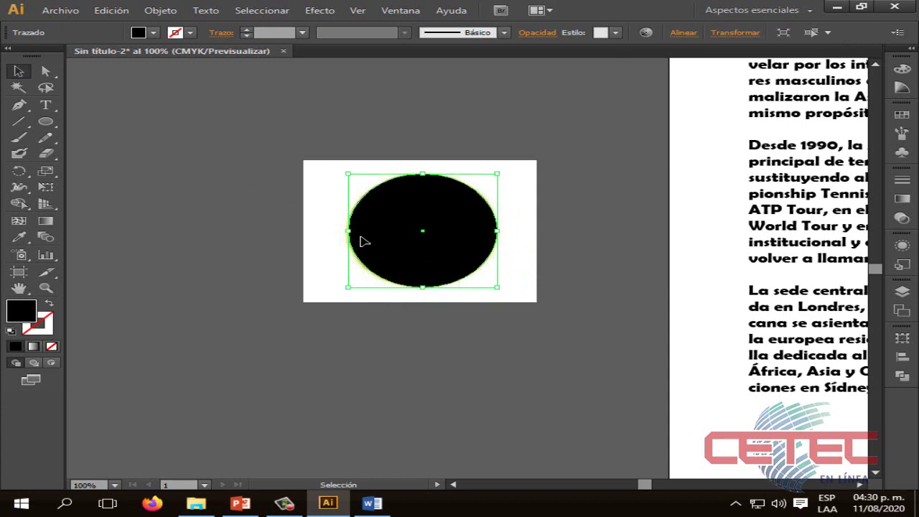
{"action": "left_click", "coordinate": [523, 256]}
{"action": "left_click", "coordinate": [415, 240]}
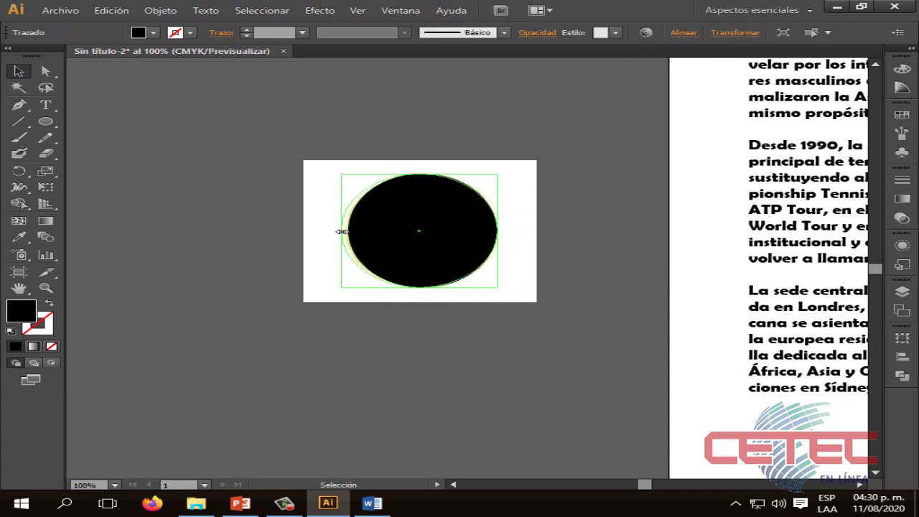
{"action": "left_click_drag", "start_coordinate": [347, 232], "coordinate": [345, 232]}
{"action": "left_click", "coordinate": [570, 244]}
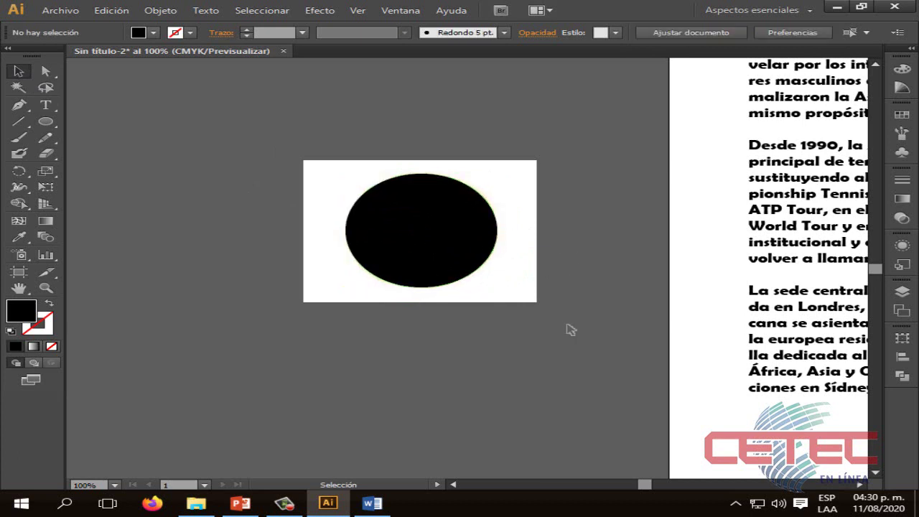
- Select the ellipse and the picture together and create a clipping mask that crops the picture to the ball
{"action": "left_click_drag", "start_coordinate": [553, 332], "coordinate": [220, 128]}
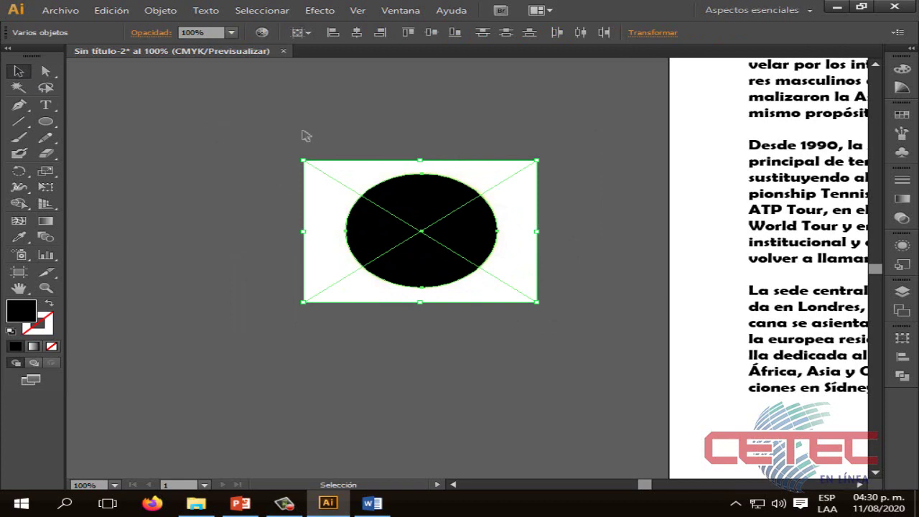
{"action": "left_click", "coordinate": [112, 10]}
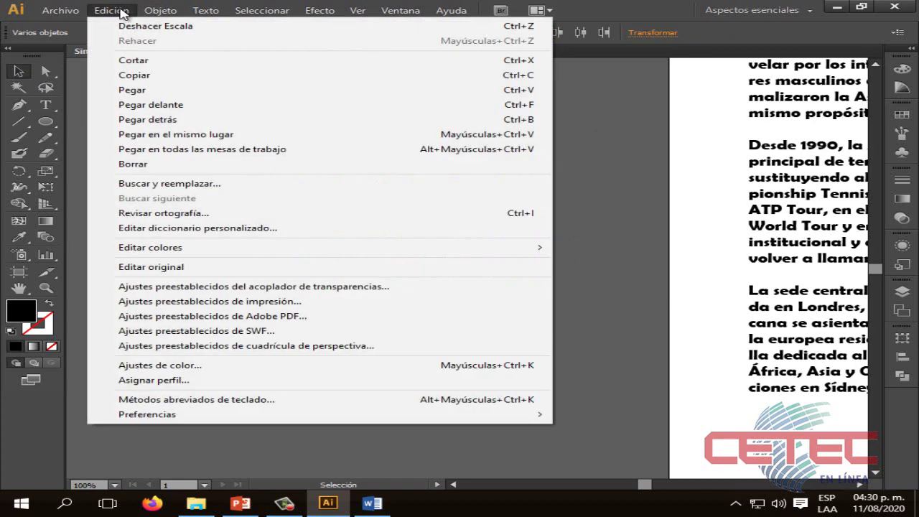
{"action": "mouse_move", "coordinate": [162, 10]}
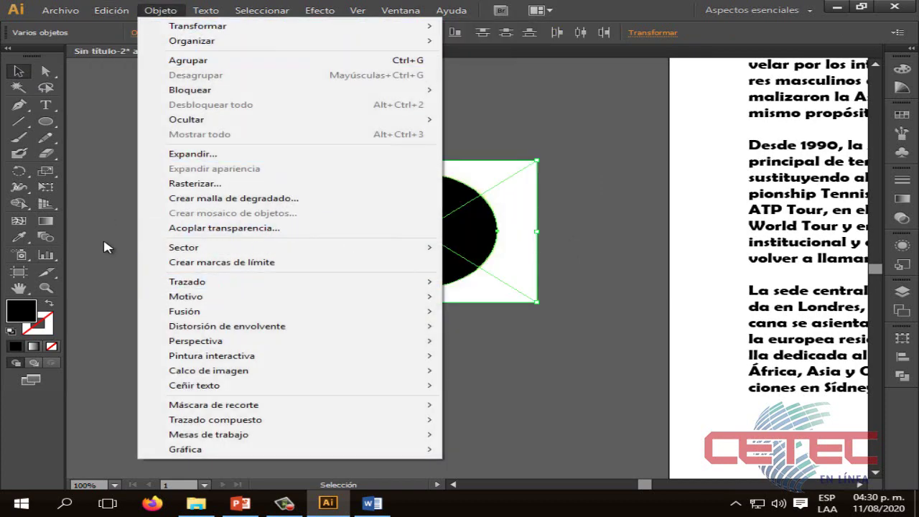
{"action": "left_click", "coordinate": [293, 240]}
{"action": "left_click_drag", "start_coordinate": [561, 322], "coordinate": [190, 136]}
{"action": "left_click", "coordinate": [163, 11]}
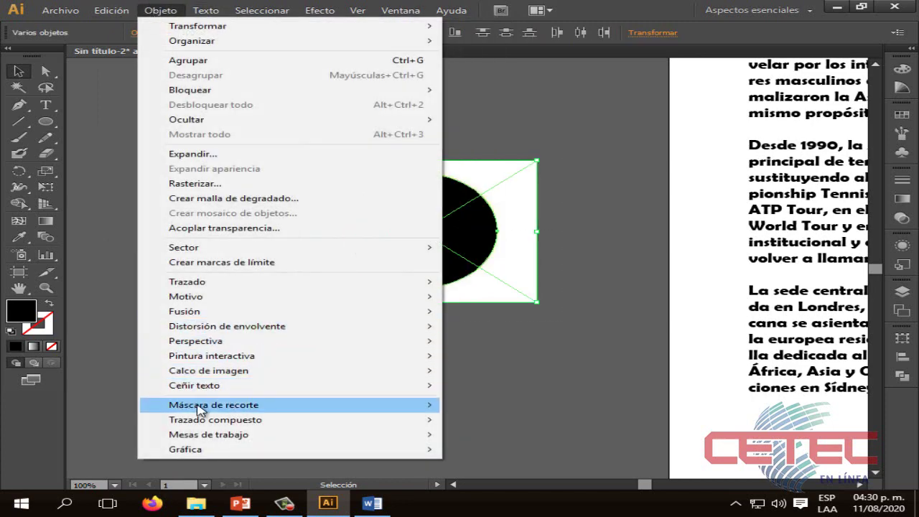
{"action": "mouse_move", "coordinate": [231, 411]}
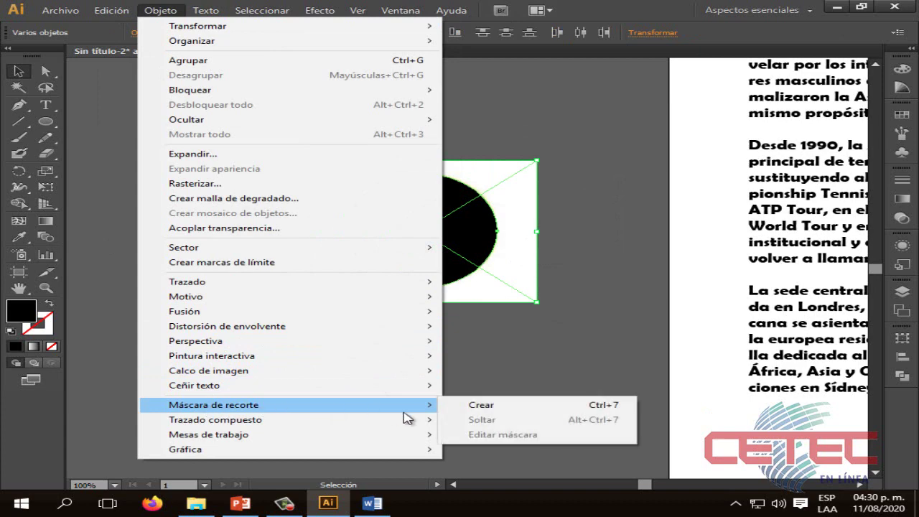
{"action": "left_click", "coordinate": [481, 407]}
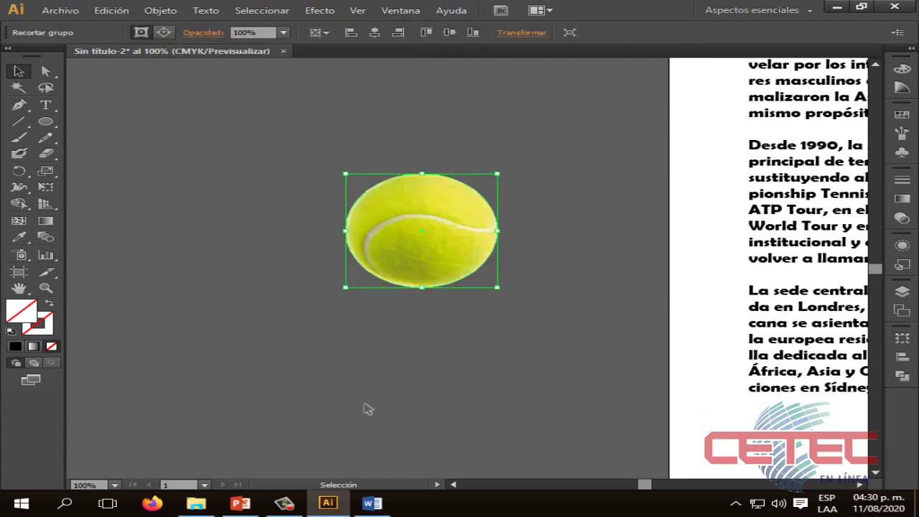
- Shrink the clipped tennis ball to about half its size and move it closer to the artboard's left edge
{"action": "left_click", "coordinate": [367, 408]}
{"action": "left_click", "coordinate": [418, 275]}
{"action": "left_click_drag", "start_coordinate": [496, 287], "coordinate": [596, 251]}
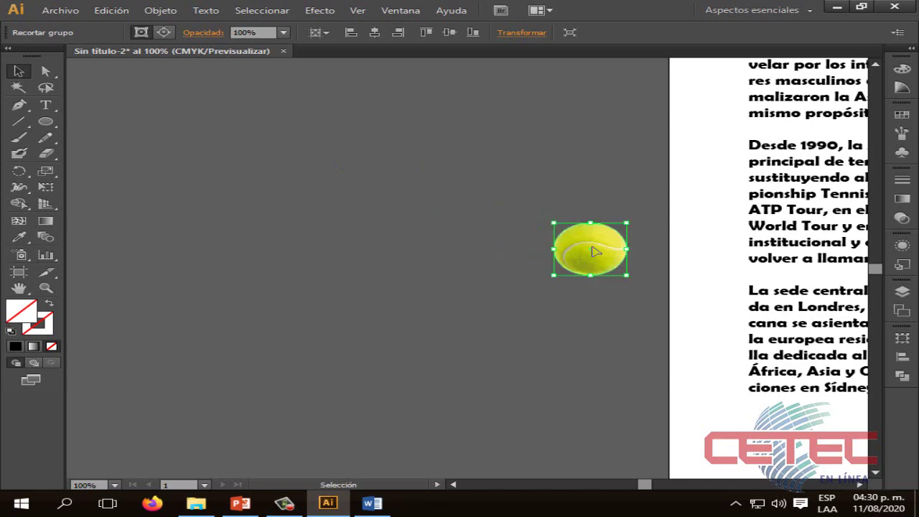
- Duplicate the small tennis ball five times, spreading the copies over the middle and lower part of the ATP text
{"action": "left_click", "coordinate": [657, 485]}
{"action": "scroll", "coordinate": [335, 345], "scroll_direction": "up", "scroll_amount": 2}
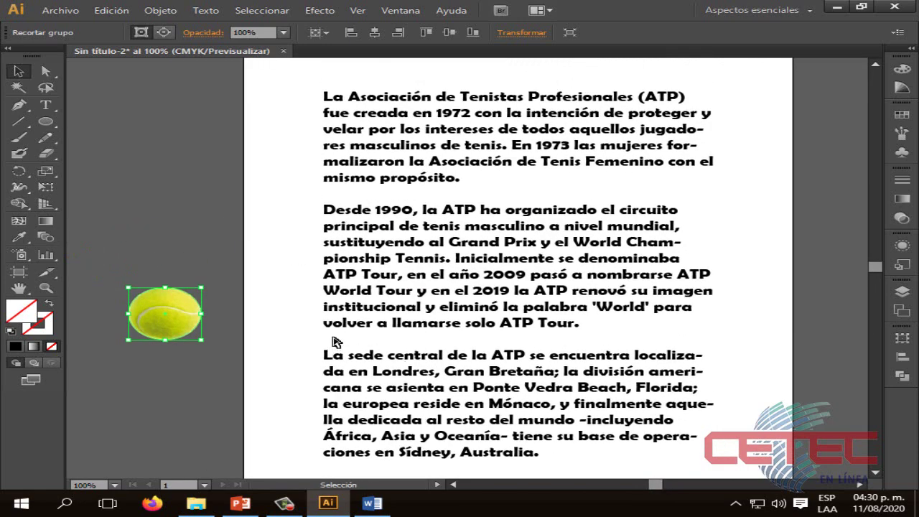
{"action": "key", "text": "a"}
{"action": "left_click_drag", "start_coordinate": [176, 332], "coordinate": [336, 229]}
{"action": "key", "text": "v"}
{"action": "left_click_drag", "start_coordinate": [477, 277], "coordinate": [567, 339]}
{"action": "left_click_drag", "start_coordinate": [479, 262], "coordinate": [643, 242]}
{"action": "left_click_drag", "start_coordinate": [484, 261], "coordinate": [327, 349]}
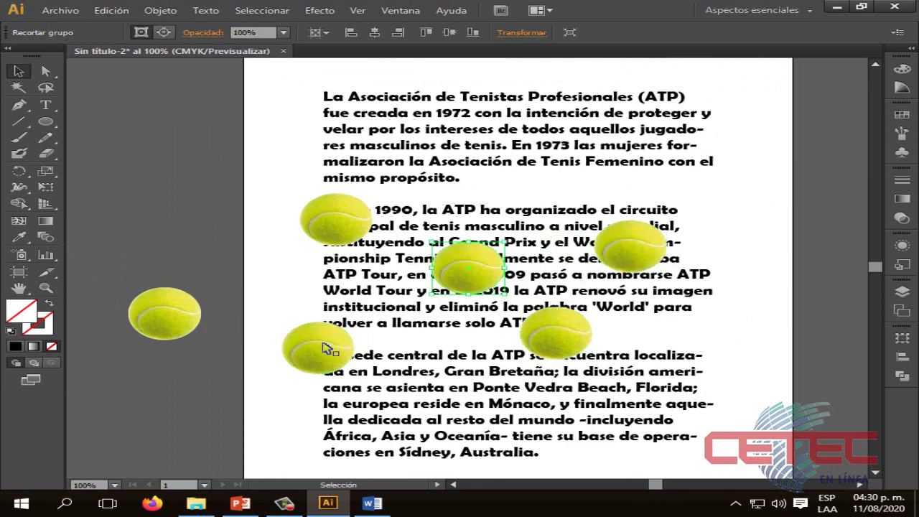
{"action": "left_click", "coordinate": [777, 360]}
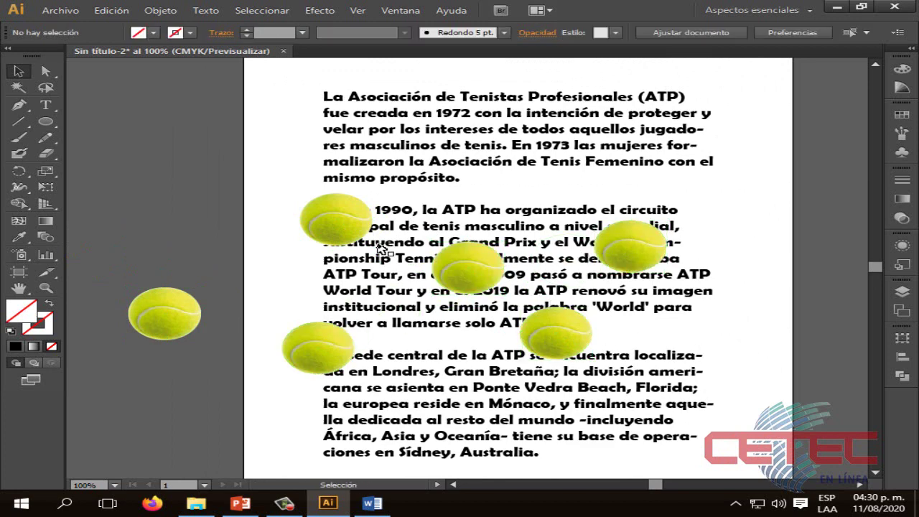
- Spread the six tennis balls over the ATP text, placing most along its left and right sides and one within the last paragraph
{"action": "left_click_drag", "start_coordinate": [330, 232], "coordinate": [377, 143]}
{"action": "left_click_drag", "start_coordinate": [179, 312], "coordinate": [391, 233]}
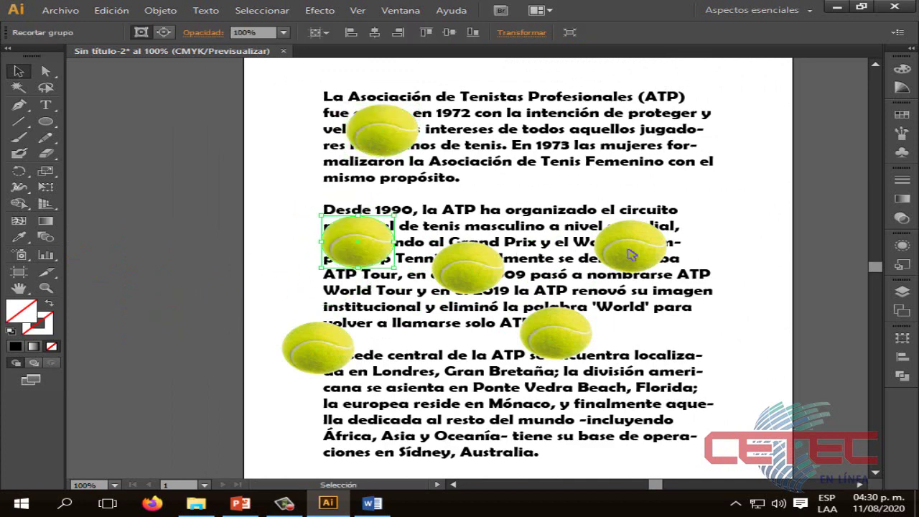
{"action": "left_click_drag", "start_coordinate": [631, 253], "coordinate": [667, 199]}
{"action": "left_click_drag", "start_coordinate": [562, 336], "coordinate": [662, 114]}
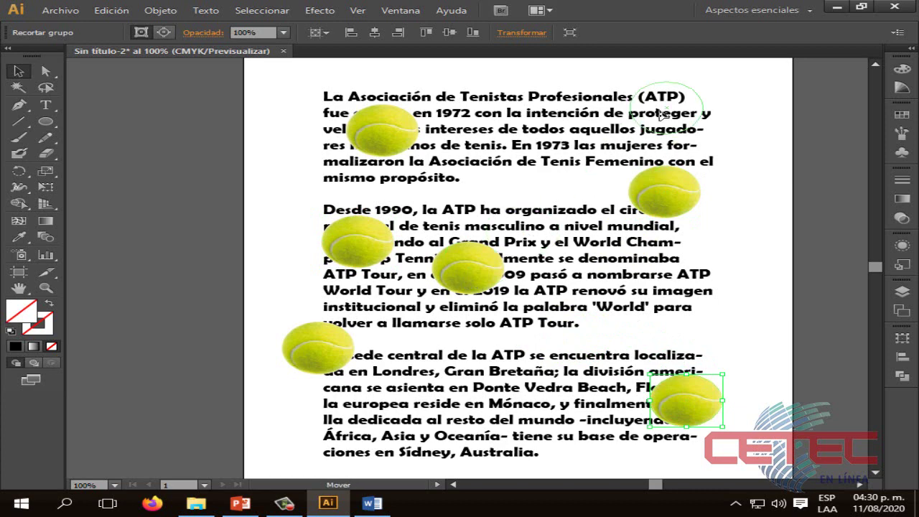
{"action": "left_click_drag", "start_coordinate": [662, 114], "coordinate": [655, 91]}
- Select the ATP text together with all six tennis balls and create a text wrap (Ceñir texto) around them
{"action": "left_click_drag", "start_coordinate": [760, 467], "coordinate": [253, 196]}
{"action": "scroll", "coordinate": [268, 250], "scroll_direction": "down", "scroll_amount": 1}
{"action": "scroll", "coordinate": [271, 254], "scroll_direction": "down", "scroll_amount": 3}
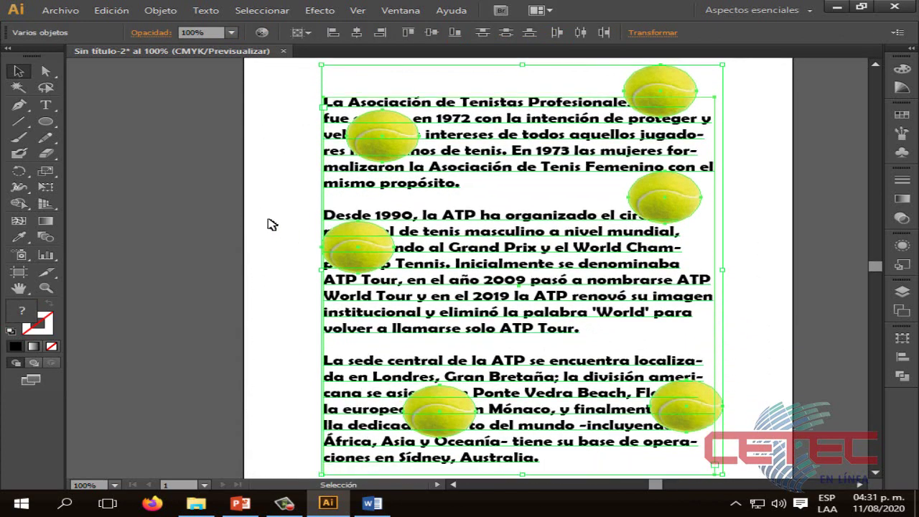
{"action": "left_click", "coordinate": [160, 11]}
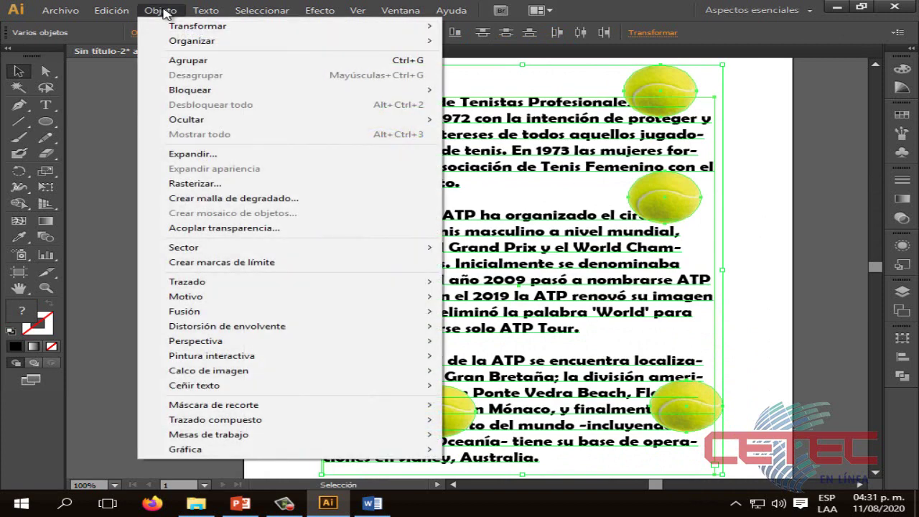
{"action": "mouse_move", "coordinate": [215, 393]}
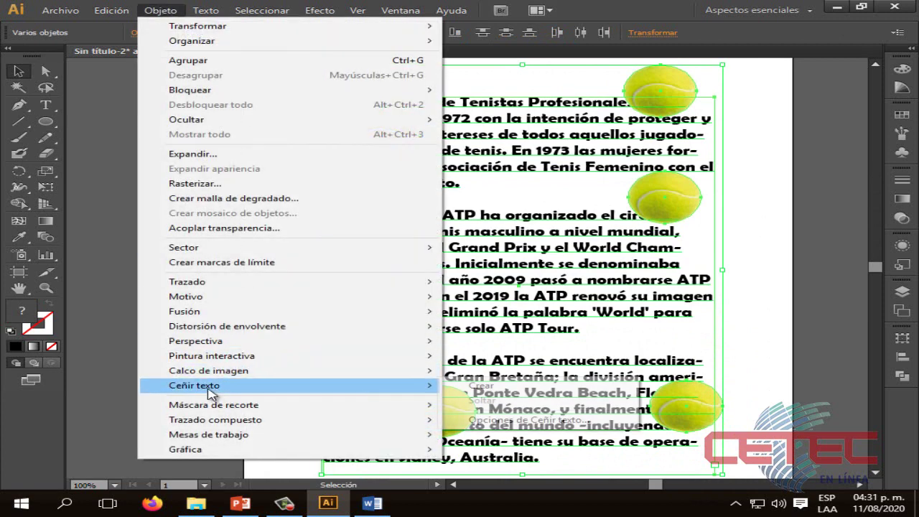
{"action": "left_click", "coordinate": [537, 390]}
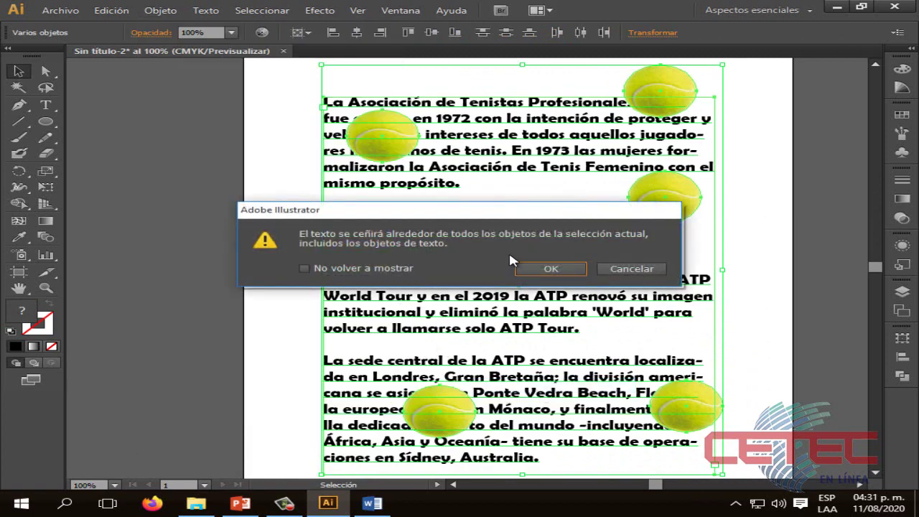
{"action": "left_click", "coordinate": [550, 269]}
{"action": "left_click", "coordinate": [292, 293]}
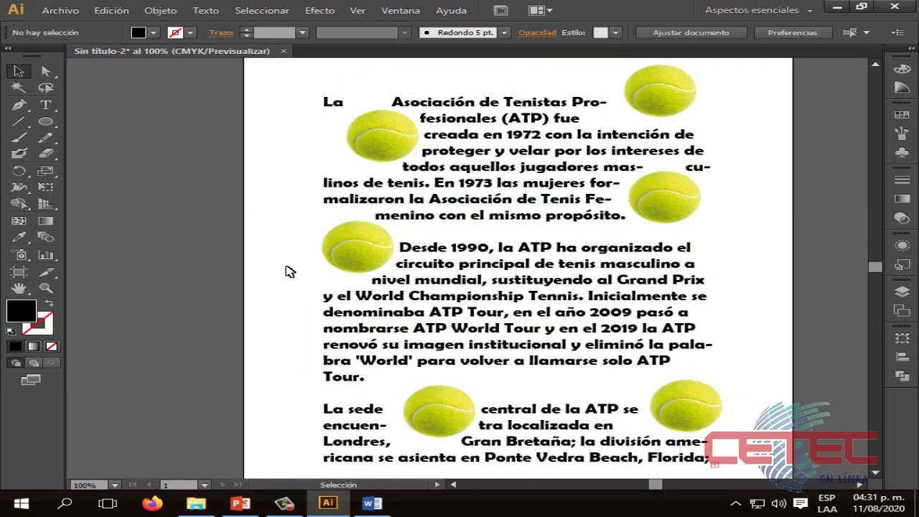
- Reposition the six wrapped balls, shifting the two upper left ones outward and the lower right one up beside the second paragraph
{"action": "left_click_drag", "start_coordinate": [398, 139], "coordinate": [365, 150]}
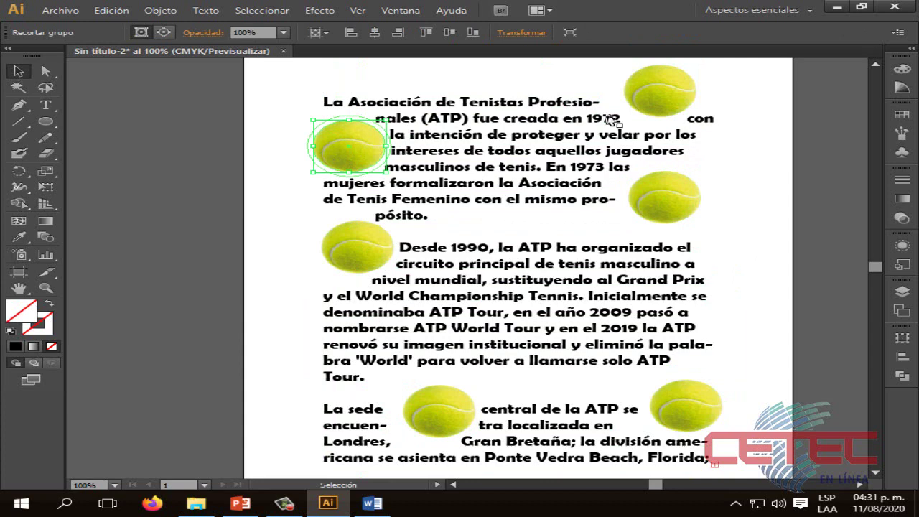
{"action": "left_click_drag", "start_coordinate": [657, 92], "coordinate": [659, 102]}
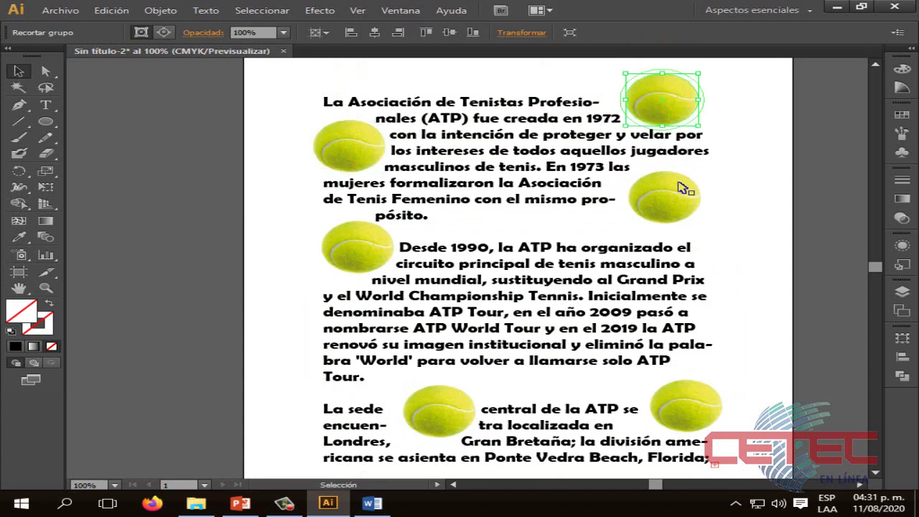
{"action": "mouse_move", "coordinate": [682, 188]}
{"action": "left_mouse_down"}
{"action": "mouse_move", "coordinate": [652, 209]}
{"action": "mouse_move", "coordinate": [686, 204]}
{"action": "left_mouse_up"}
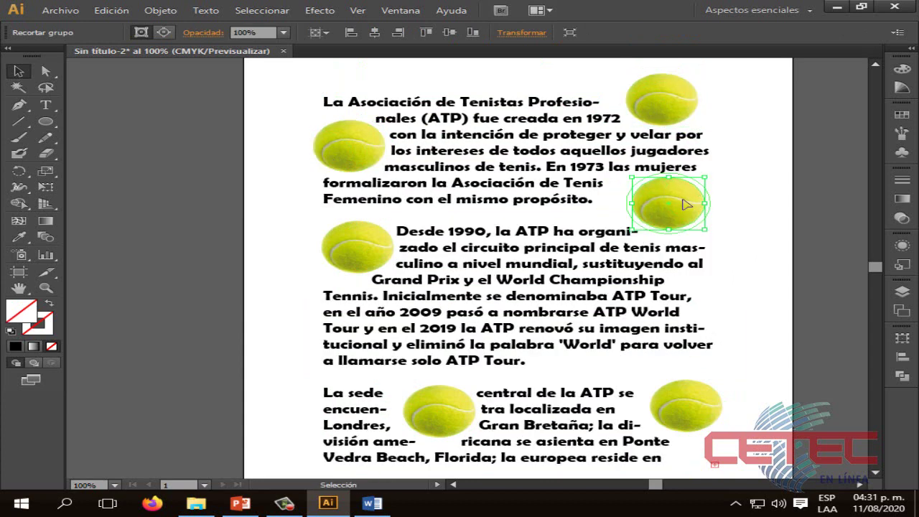
{"action": "left_click_drag", "start_coordinate": [441, 413], "coordinate": [427, 429]}
{"action": "scroll", "coordinate": [446, 437], "scroll_direction": "down", "scroll_amount": 2}
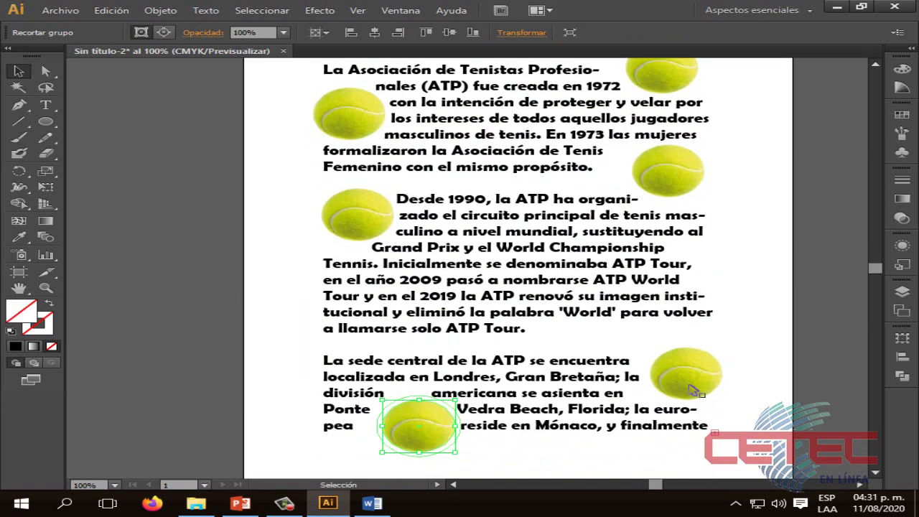
{"action": "left_click_drag", "start_coordinate": [697, 393], "coordinate": [689, 350]}
{"action": "scroll", "coordinate": [641, 426], "scroll_direction": "down", "scroll_amount": 2}
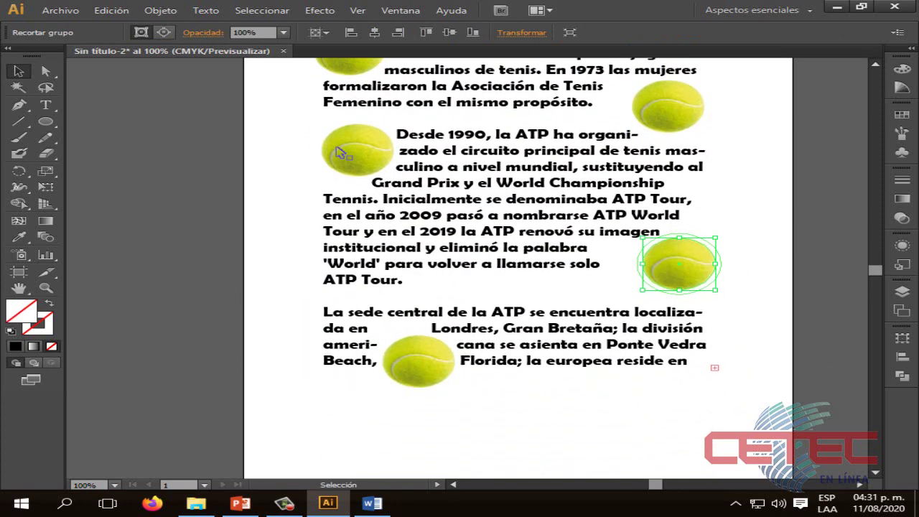
{"action": "left_click_drag", "start_coordinate": [367, 159], "coordinate": [335, 160]}
{"action": "left_click", "coordinate": [645, 354]}
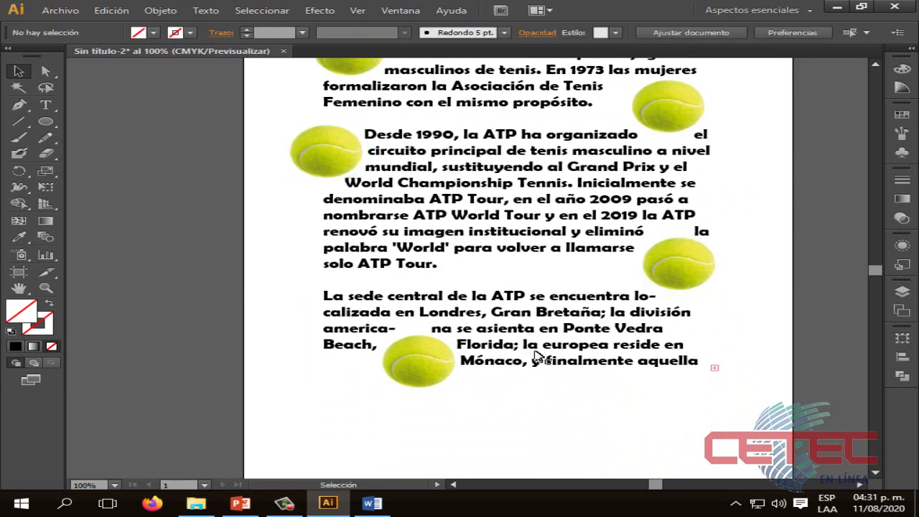
- Enlarge the ATP text area downward and slightly to the right so that the overflowing text fits
{"action": "left_click", "coordinate": [667, 352]}
{"action": "left_click_drag", "start_coordinate": [713, 375], "coordinate": [738, 452]}
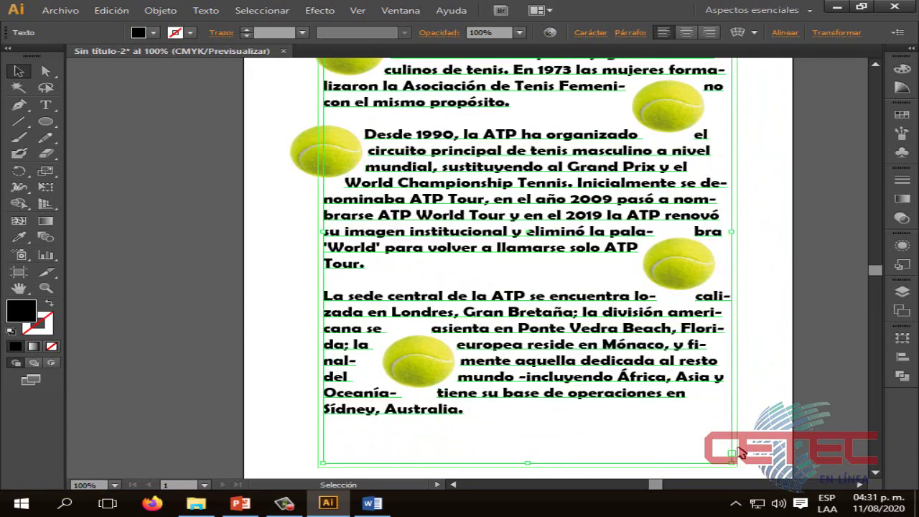
{"action": "left_click", "coordinate": [750, 389]}
- Move the bottom ball beside the last lines, the second left ball outward and down, and the three right balls toward the right margin
{"action": "left_click_drag", "start_coordinate": [385, 366], "coordinate": [361, 405]}
{"action": "left_click_drag", "start_coordinate": [709, 278], "coordinate": [727, 280]}
{"action": "left_click_drag", "start_coordinate": [329, 170], "coordinate": [321, 204]}
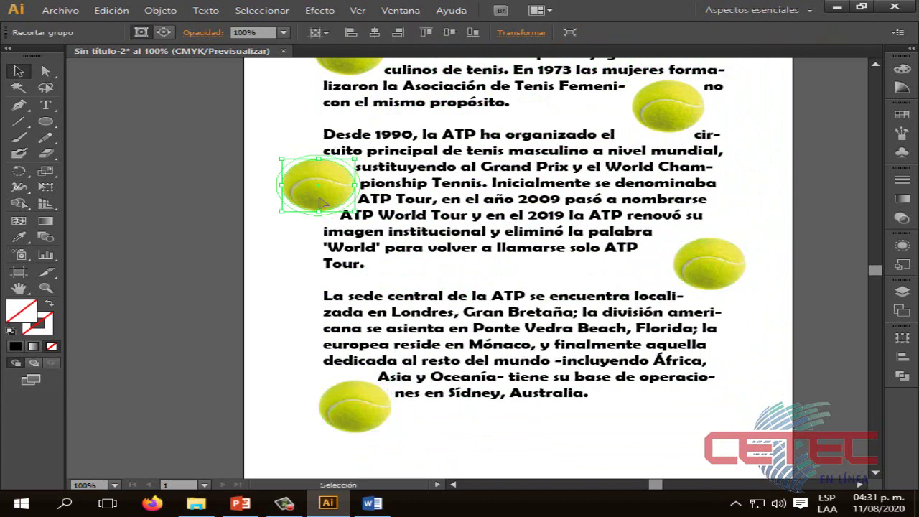
{"action": "scroll", "coordinate": [599, 179], "scroll_direction": "up", "scroll_amount": 3}
{"action": "left_click_drag", "start_coordinate": [678, 194], "coordinate": [717, 196]}
{"action": "scroll", "coordinate": [716, 197], "scroll_direction": "up", "scroll_amount": 2}
{"action": "left_click_drag", "start_coordinate": [680, 122], "coordinate": [716, 113]}
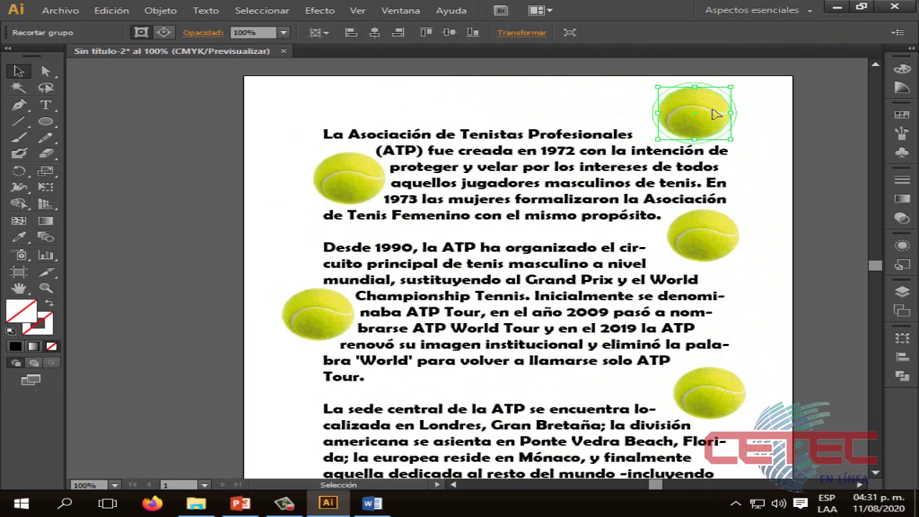
{"action": "left_click", "coordinate": [763, 204]}
- Move the bottom tennis ball slightly up and left against the beginning of the last two lines
{"action": "scroll", "coordinate": [758, 215], "scroll_direction": "down", "scroll_amount": 6}
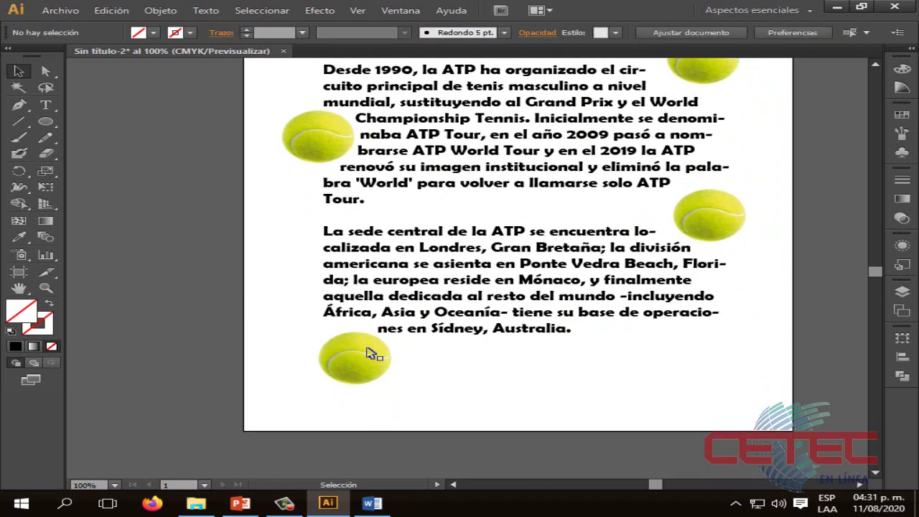
{"action": "left_click_drag", "start_coordinate": [368, 354], "coordinate": [344, 344]}
{"action": "left_click", "coordinate": [453, 371]}
{"action": "scroll", "coordinate": [496, 359], "scroll_direction": "up", "scroll_amount": 2}
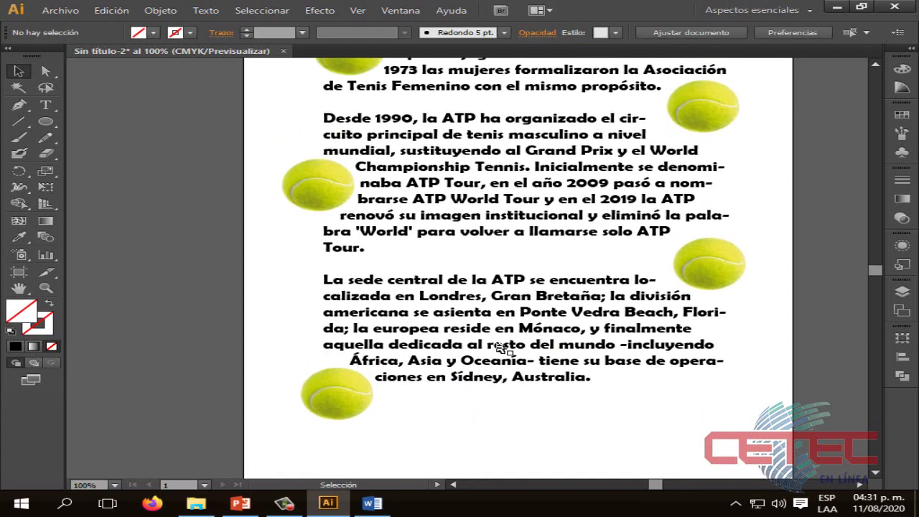
{"action": "scroll", "coordinate": [503, 348], "scroll_direction": "up", "scroll_amount": 3}
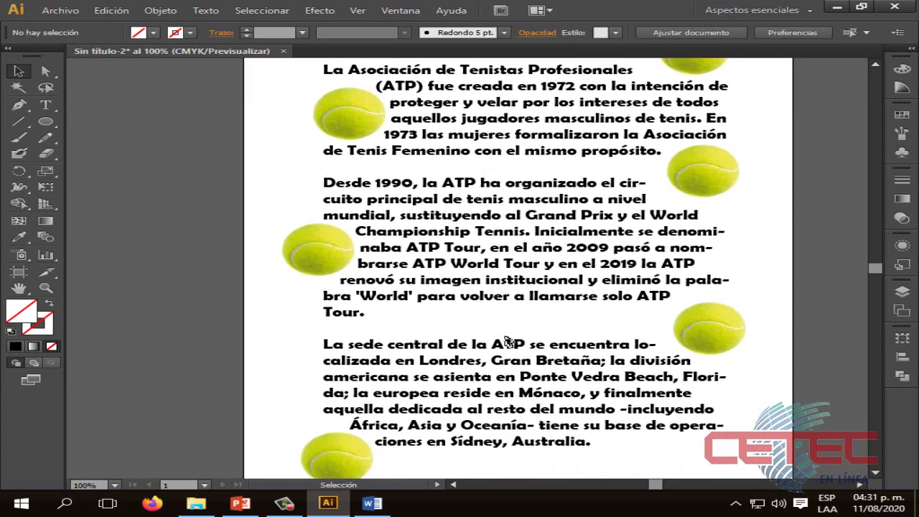
{"action": "scroll", "coordinate": [507, 343], "scroll_direction": "down", "scroll_amount": 2}
- Switch to the PowerPoint presentation and advance to the slide about text on a path (Texto en el trazado)
{"action": "left_click", "coordinate": [241, 503]}
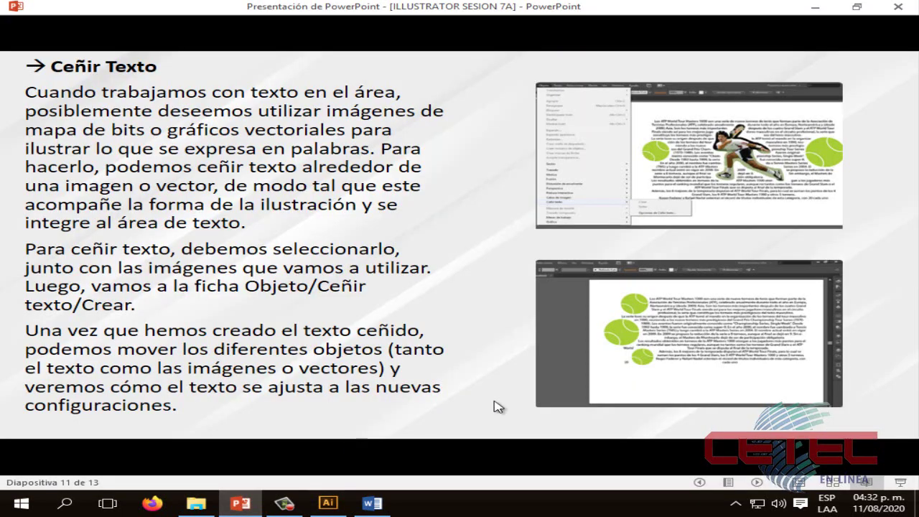
{"action": "left_click", "coordinate": [507, 405]}
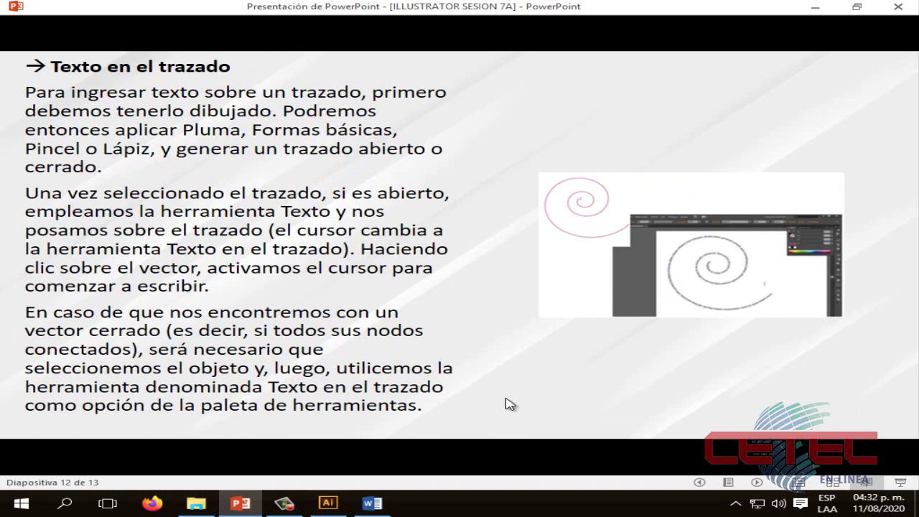
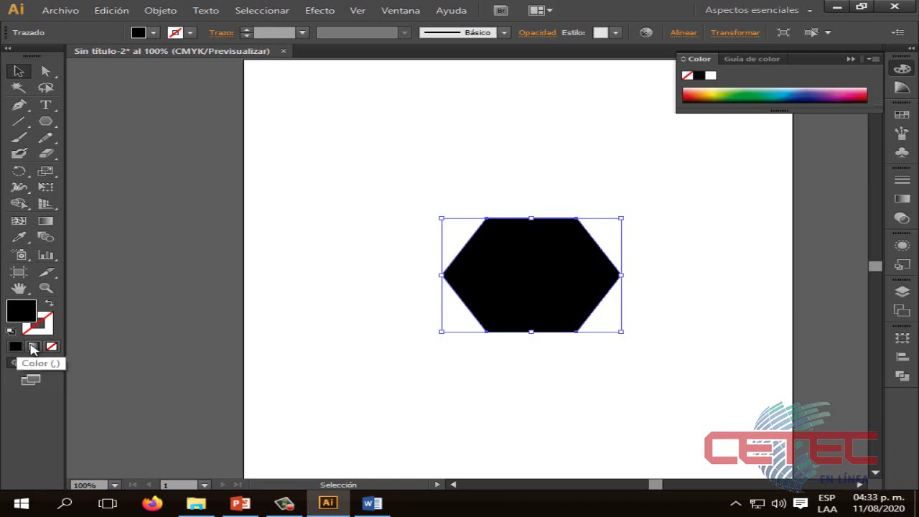
- Move the black hexagon slightly up and to the left on the artboard and leave it deselected
{"action": "left_click", "coordinate": [310, 355]}
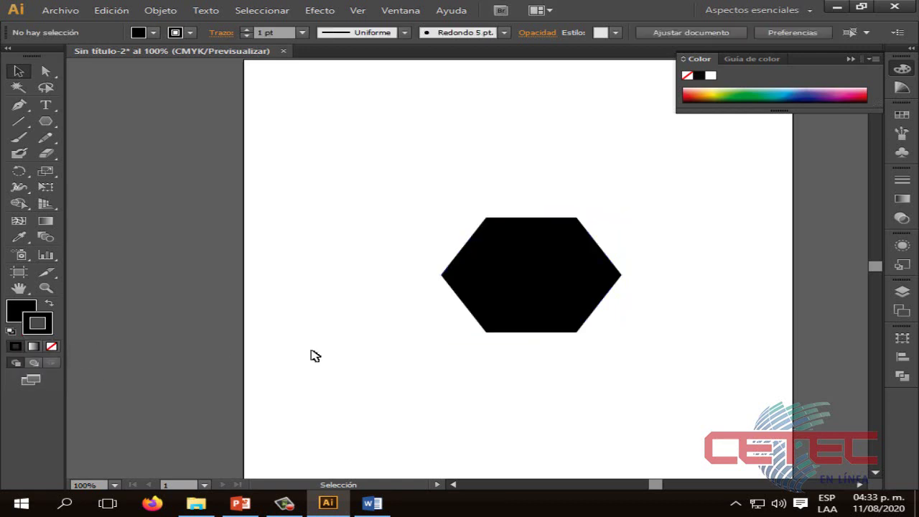
{"action": "left_click_drag", "start_coordinate": [550, 328], "coordinate": [525, 305]}
{"action": "left_click", "coordinate": [574, 335]}
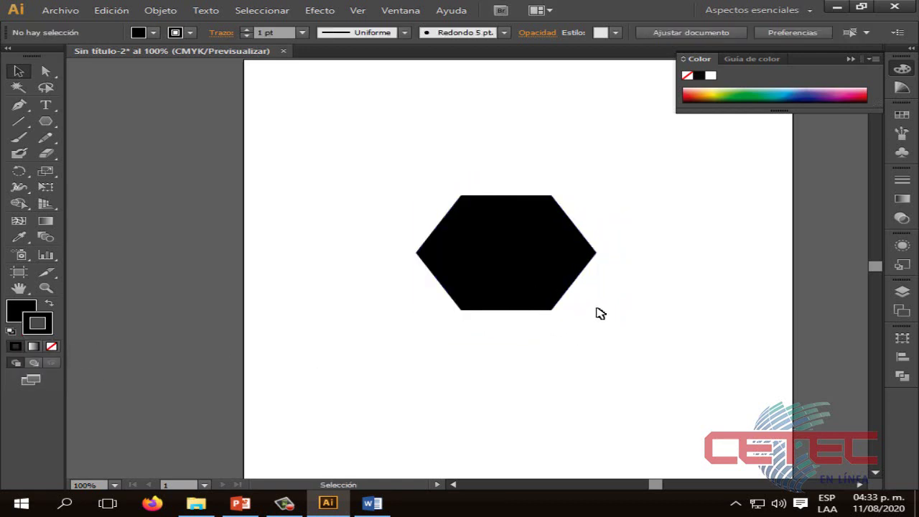
- Write "Habia una vez en un reino muy muy lejano una princesa encerrada" along the hexagon's outline with the Type on a Path tool
{"action": "left_click_drag", "start_coordinate": [46, 105], "coordinate": [165, 137]}
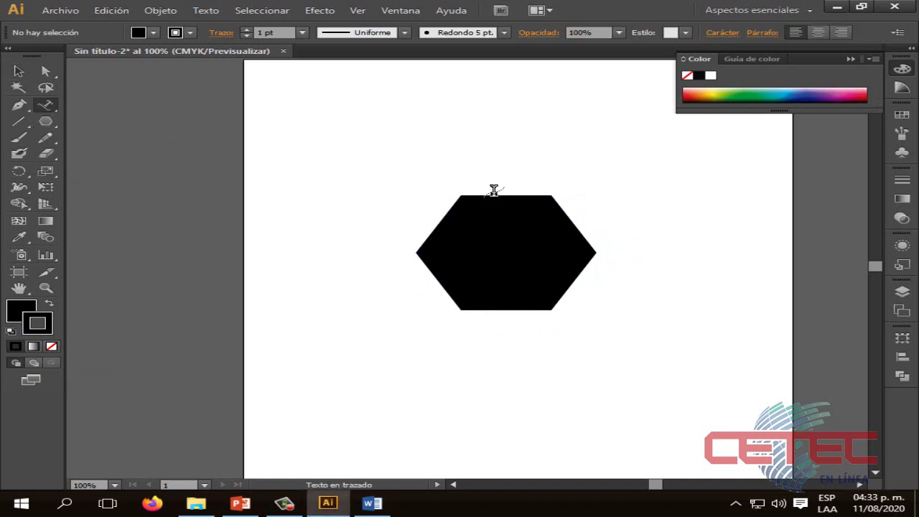
{"action": "left_click", "coordinate": [500, 194]}
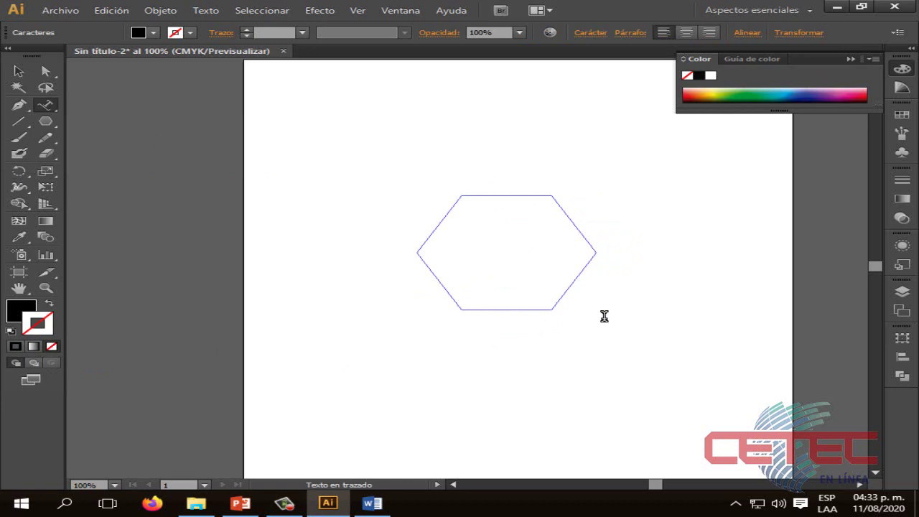
{"action": "type", "text": "Habia una vez"}
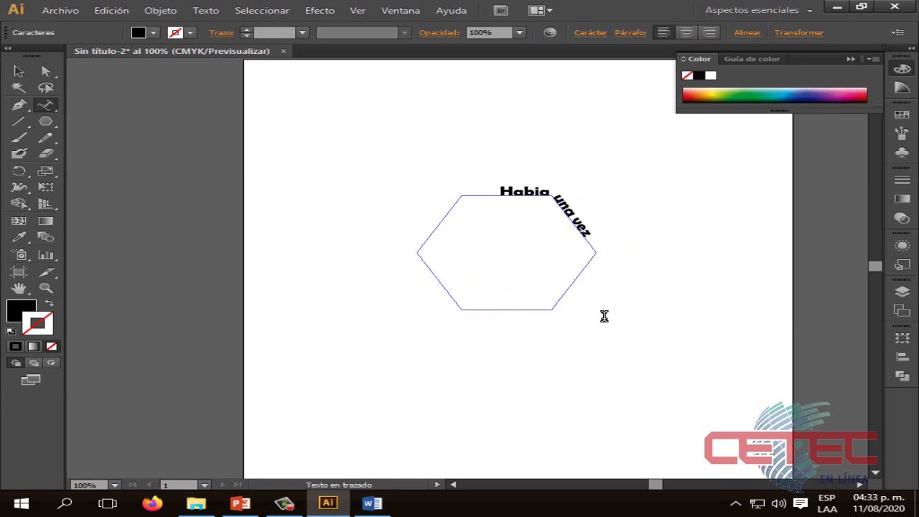
{"action": "type", "text": " en un reino muy muy"}
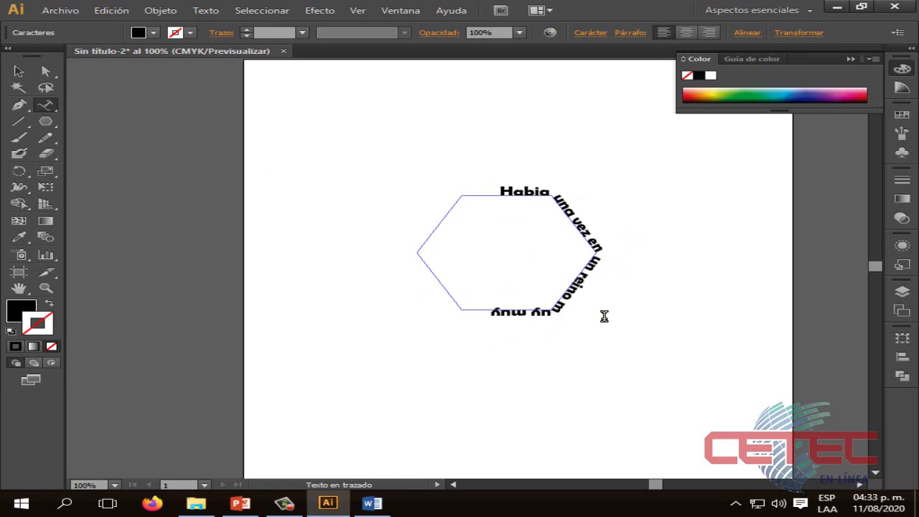
{"action": "type", "text": " lejano una princesa"}
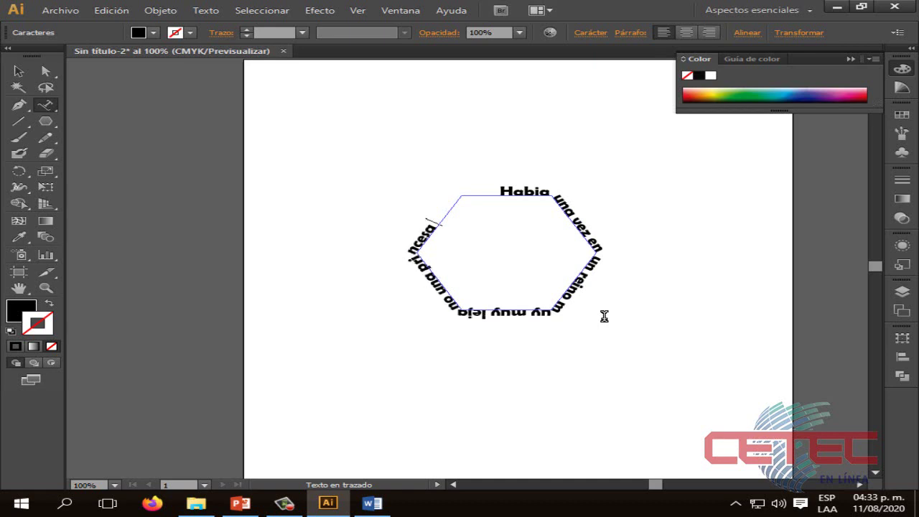
{"action": "type", "text": " encerrada"}
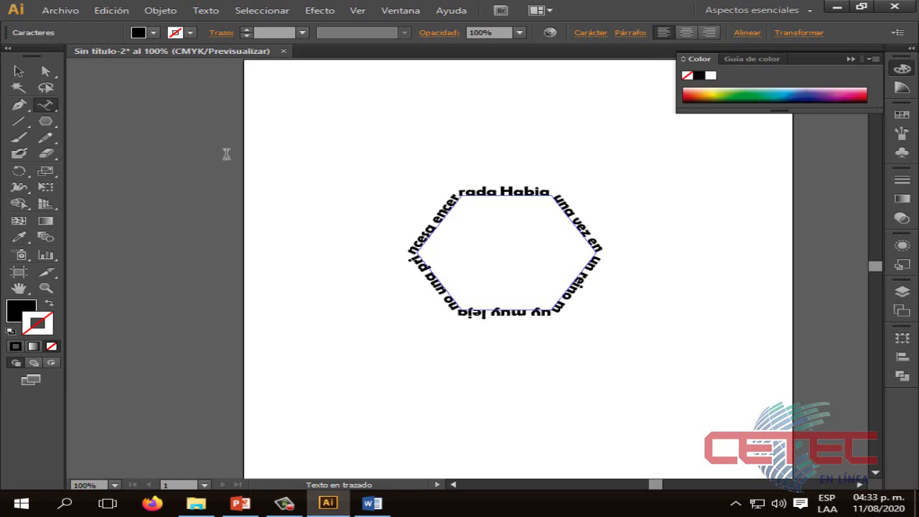
- Enlarge the hexagonal path text to about 1.6 times its size and move it up and left toward the artboard's middle
{"action": "left_click", "coordinate": [18, 71]}
{"action": "left_click_drag", "start_coordinate": [592, 313], "coordinate": [712, 383]}
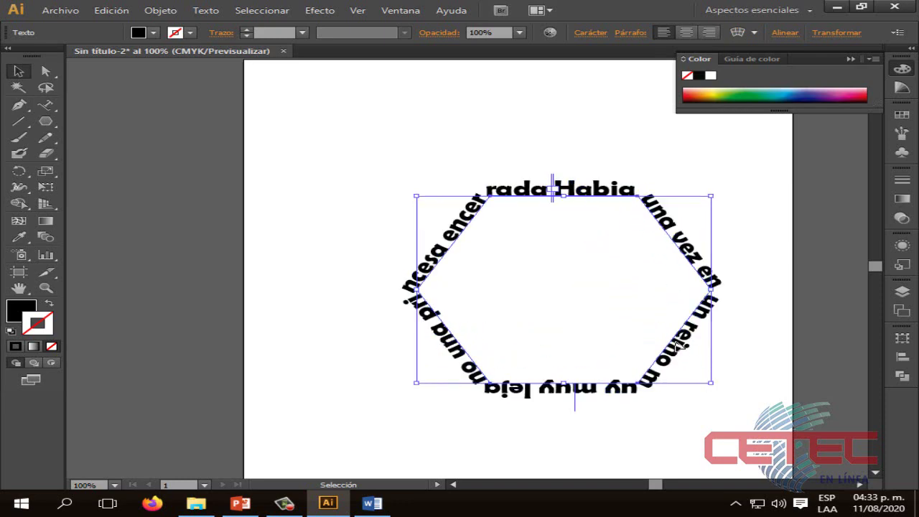
{"action": "left_click_drag", "start_coordinate": [656, 336], "coordinate": [586, 309]}
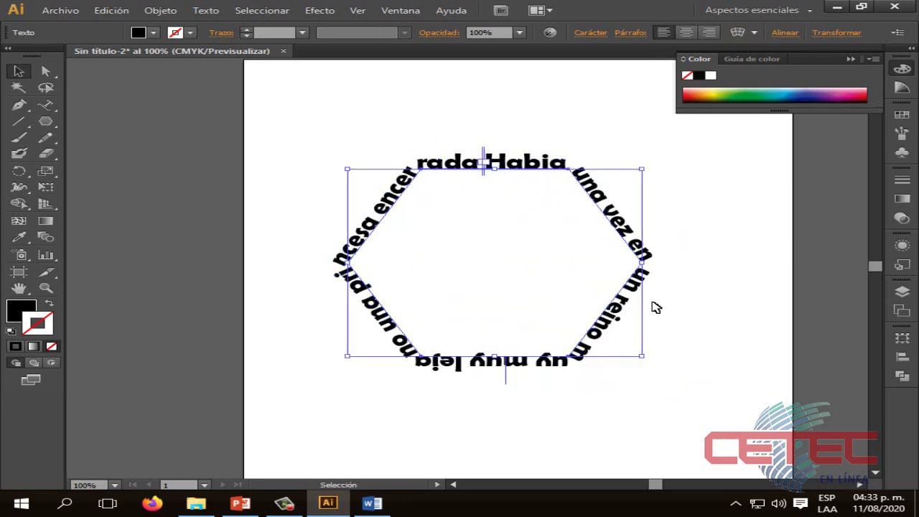
{"action": "left_click", "coordinate": [659, 291]}
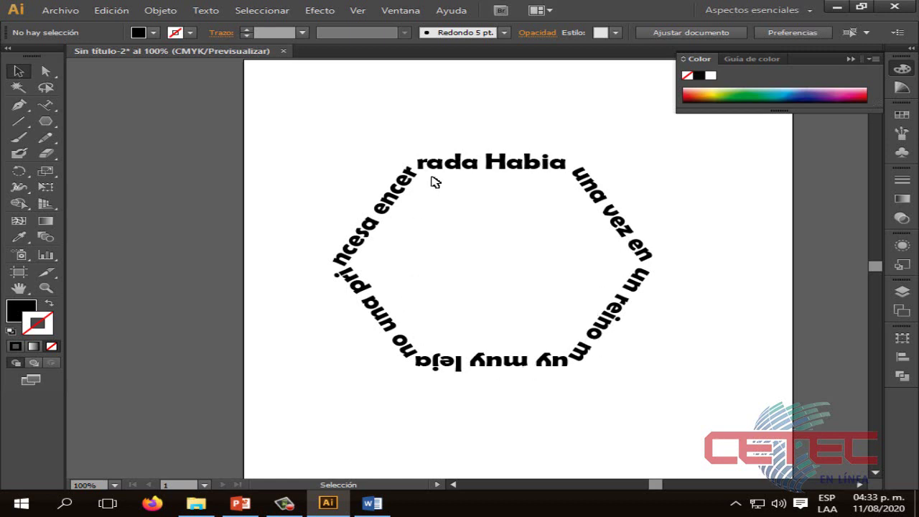
- Shrink the hexagonal path text to about 60 % of its size and place it in the artboard's upper-left area
{"action": "left_click", "coordinate": [619, 301]}
{"action": "left_click", "coordinate": [641, 361]}
{"action": "left_click", "coordinate": [611, 329]}
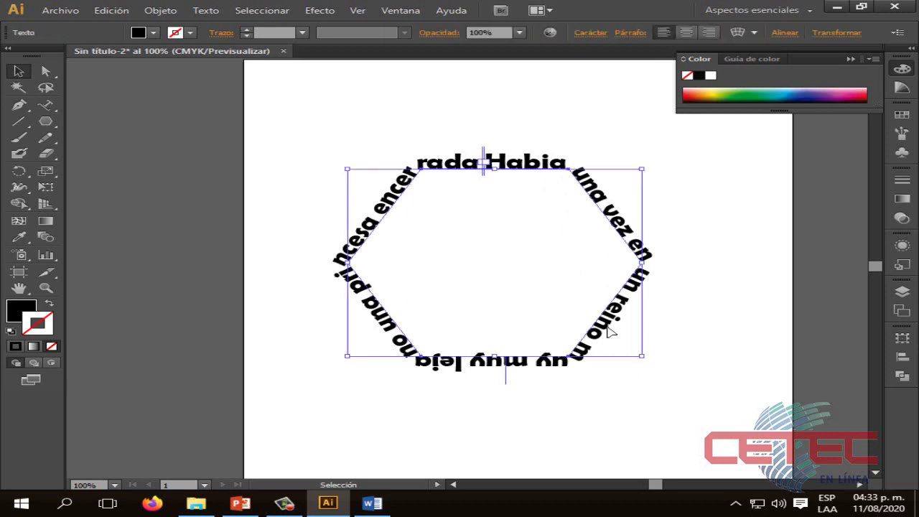
{"action": "left_click_drag", "start_coordinate": [635, 353], "coordinate": [463, 193]}
{"action": "left_click", "coordinate": [560, 190]}
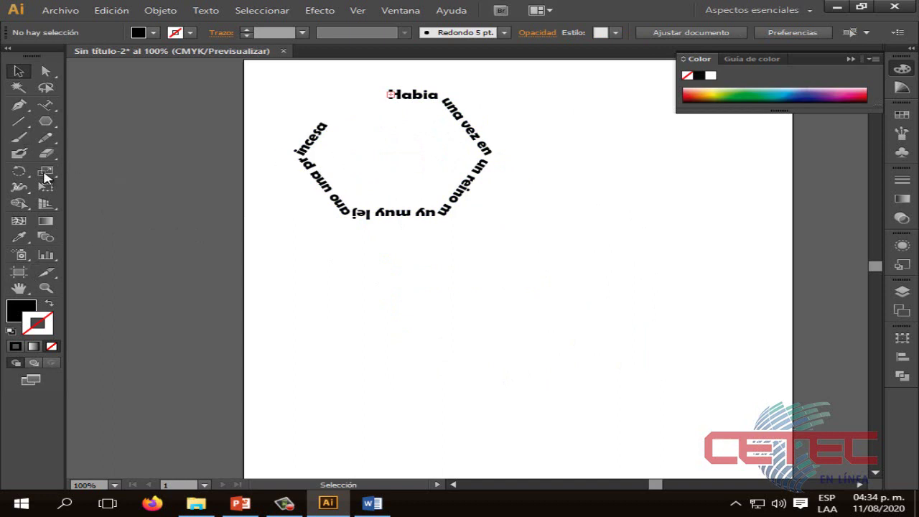
- Create a five-pointed black star with radii 127.9883 px and 46.1981 px, move it lower on the artboard and deselect it
{"action": "left_click", "coordinate": [46, 122]}
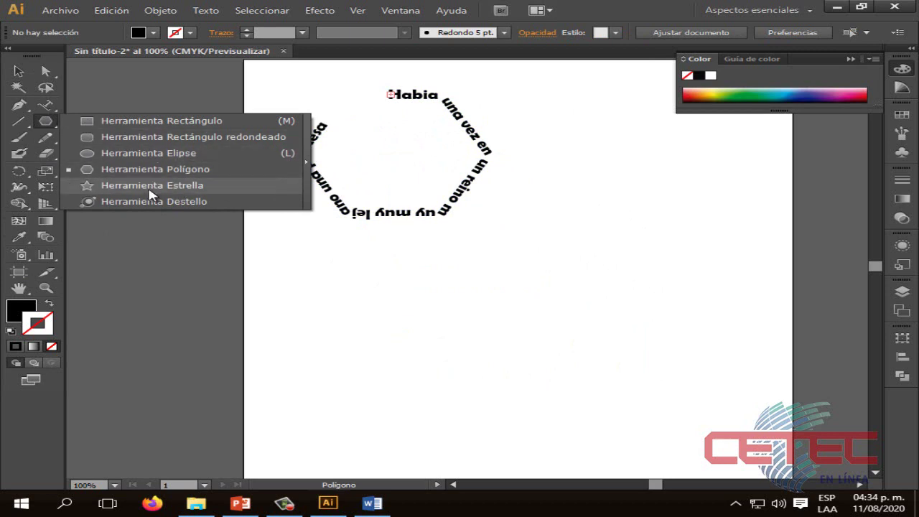
{"action": "left_click", "coordinate": [152, 186]}
{"action": "left_click", "coordinate": [565, 280]}
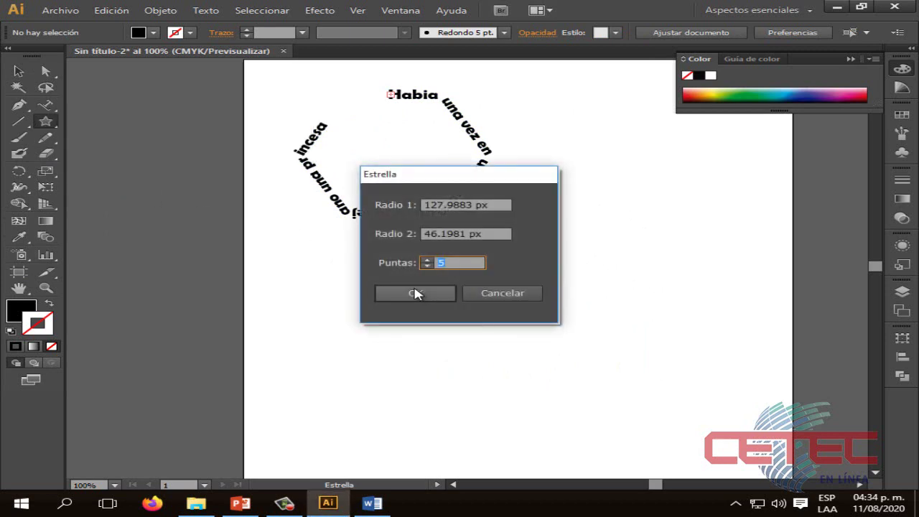
{"action": "left_click", "coordinate": [412, 292]}
{"action": "left_click", "coordinate": [19, 70]}
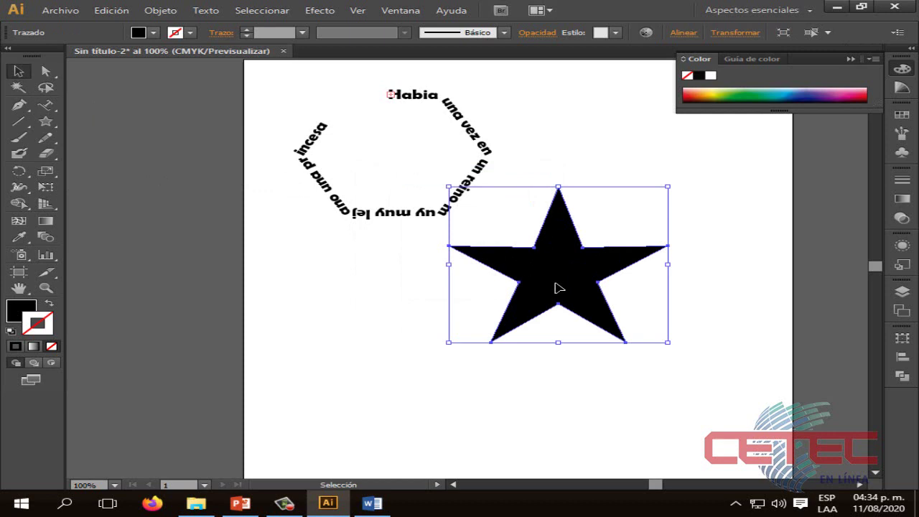
{"action": "left_click_drag", "start_coordinate": [556, 287], "coordinate": [578, 365]}
{"action": "left_click", "coordinate": [487, 390]}
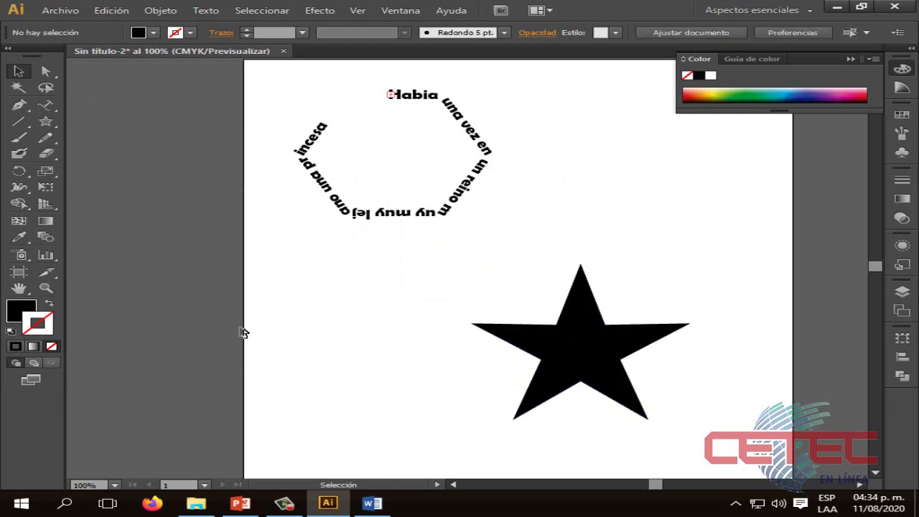
- Write "Habia una vez en un reino muy muy lejano una princesa que estaba encerrada en una torre esperand" along the star's outline as path text
{"action": "left_click", "coordinate": [45, 104]}
{"action": "left_click", "coordinate": [560, 316]}
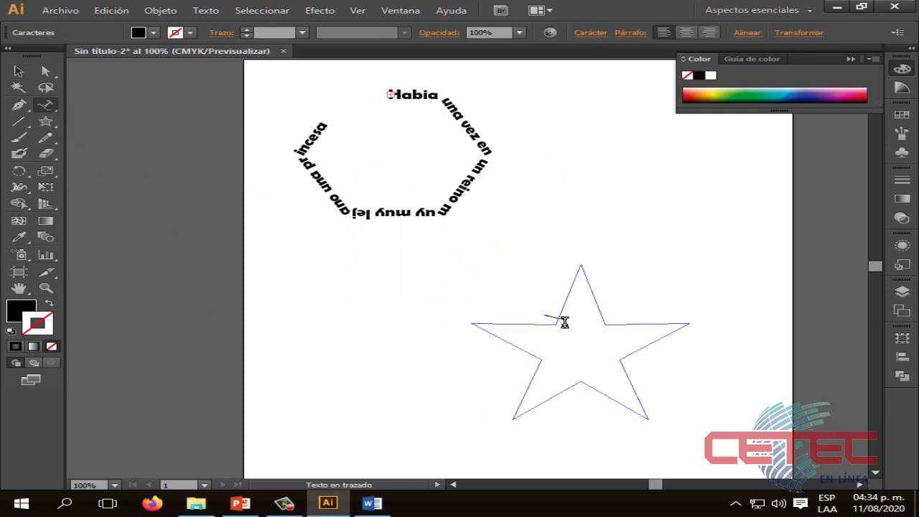
{"action": "type", "text": "Habia"}
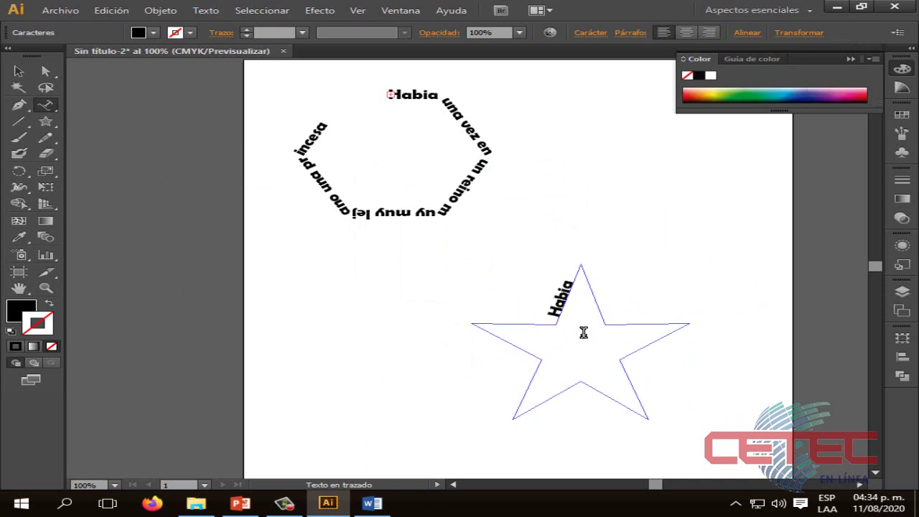
{"action": "type", "text": " una vez en un reino m"}
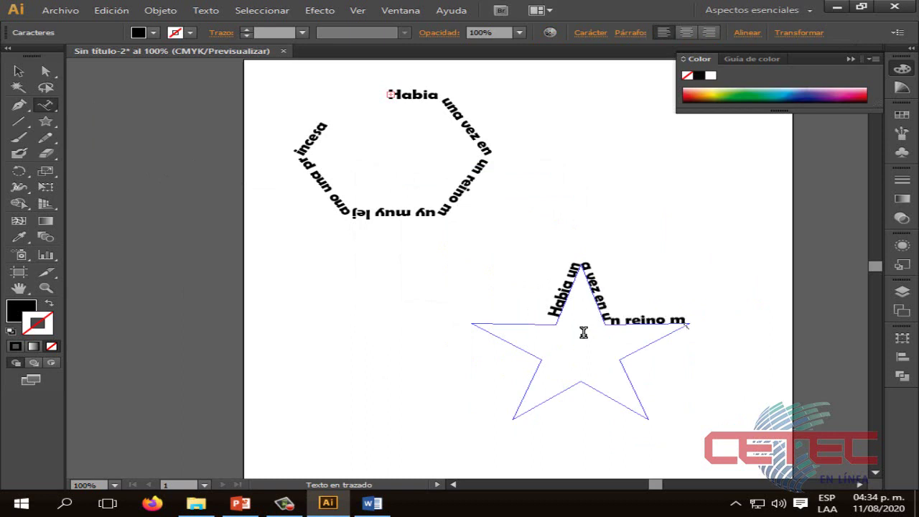
{"action": "type", "text": "uy muy lejano una prin"}
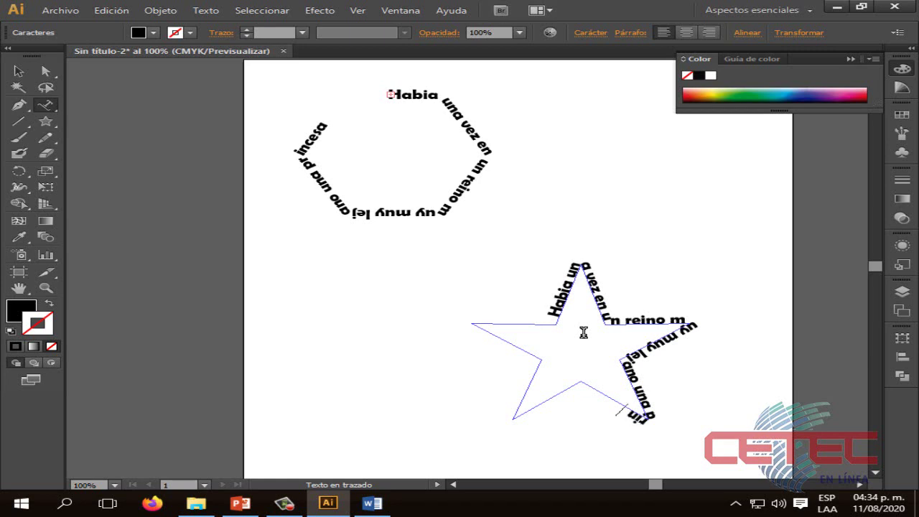
{"action": "type", "text": "cesa que"}
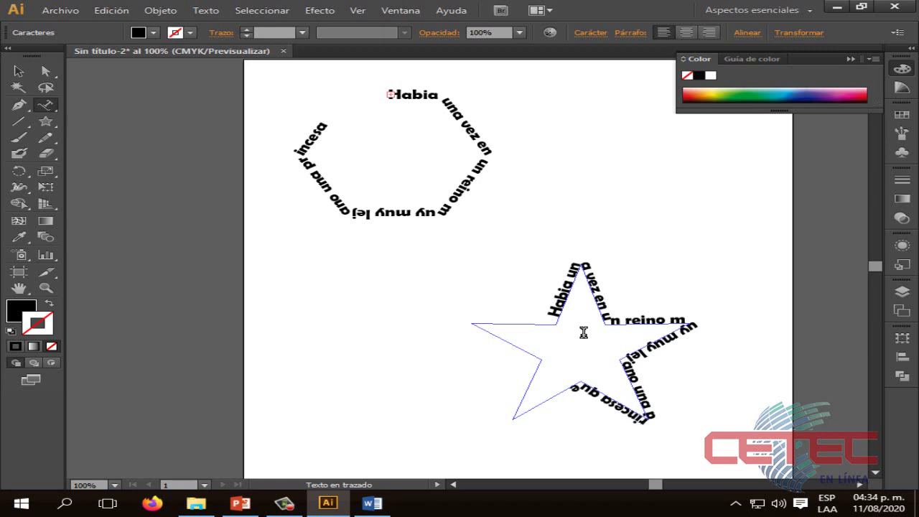
{"action": "type", "text": " estaba e"}
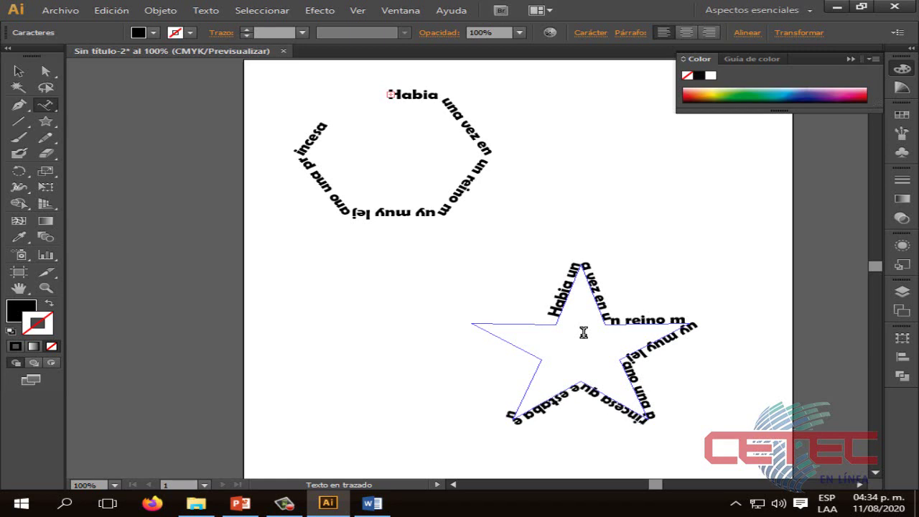
{"action": "type", "text": "ncerrada en una"}
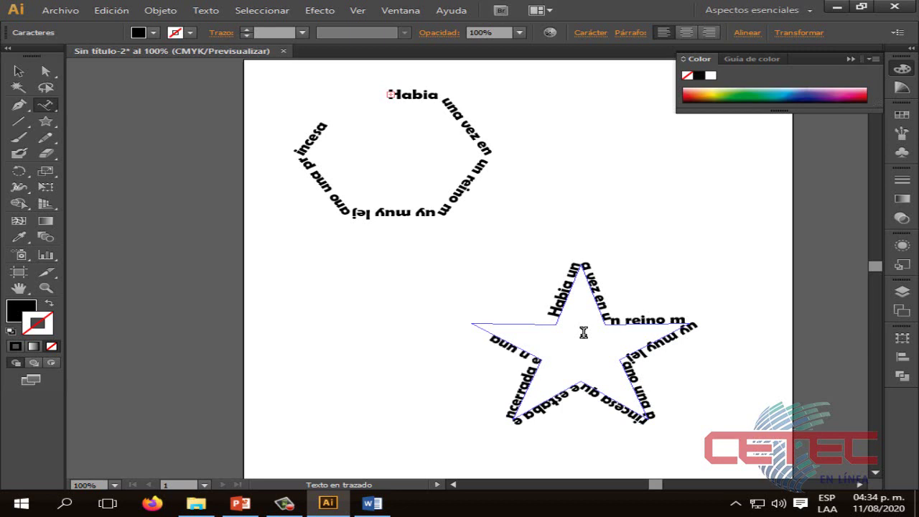
{"action": "type", "text": " torre esperand"}
{"action": "left_click", "coordinate": [19, 70]}
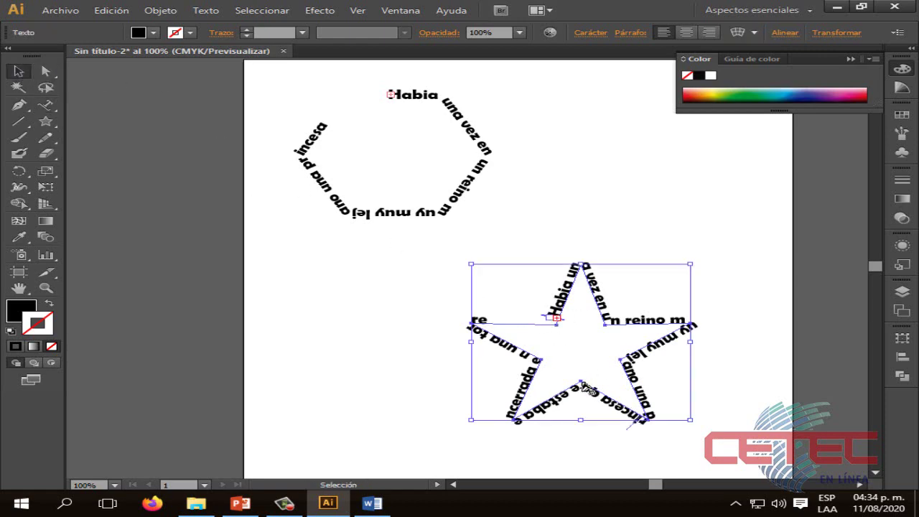
- Enlarge the star path text to about 1.3 times its size and move it up and left toward the artboard's middle
{"action": "left_click_drag", "start_coordinate": [690, 420], "coordinate": [760, 457]}
{"action": "left_click_drag", "start_coordinate": [594, 274], "coordinate": [497, 182]}
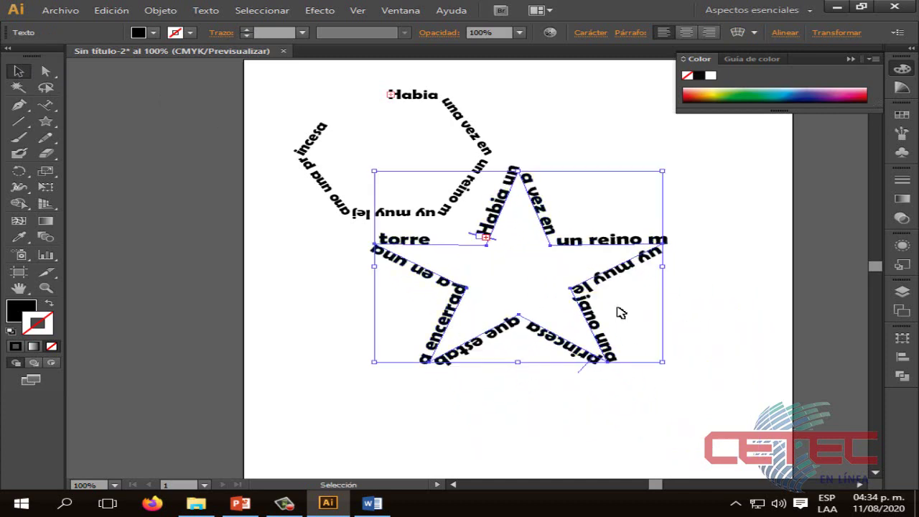
{"action": "left_click_drag", "start_coordinate": [371, 362], "coordinate": [309, 400]}
{"action": "left_click", "coordinate": [425, 358]}
{"action": "left_click", "coordinate": [377, 365]}
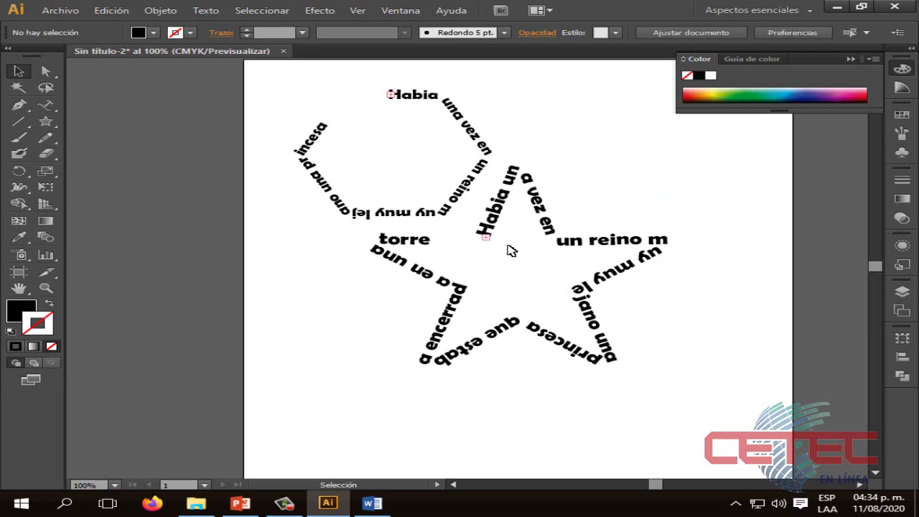
- Enlarge the star path text to about 1.5 times its size so it spans most of the artboard's width
{"action": "left_click", "coordinate": [451, 295]}
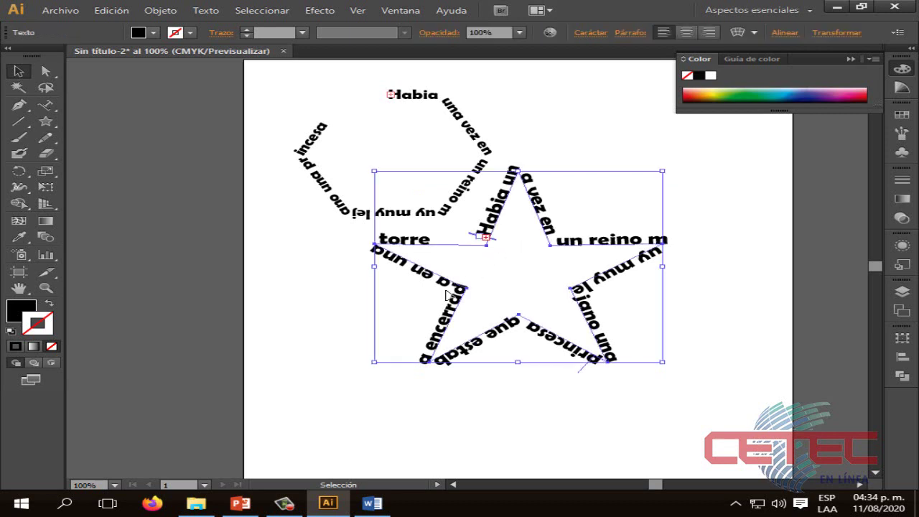
{"action": "left_click", "coordinate": [381, 367]}
{"action": "left_click", "coordinate": [467, 302]}
{"action": "left_click_drag", "start_coordinate": [368, 379], "coordinate": [294, 404]}
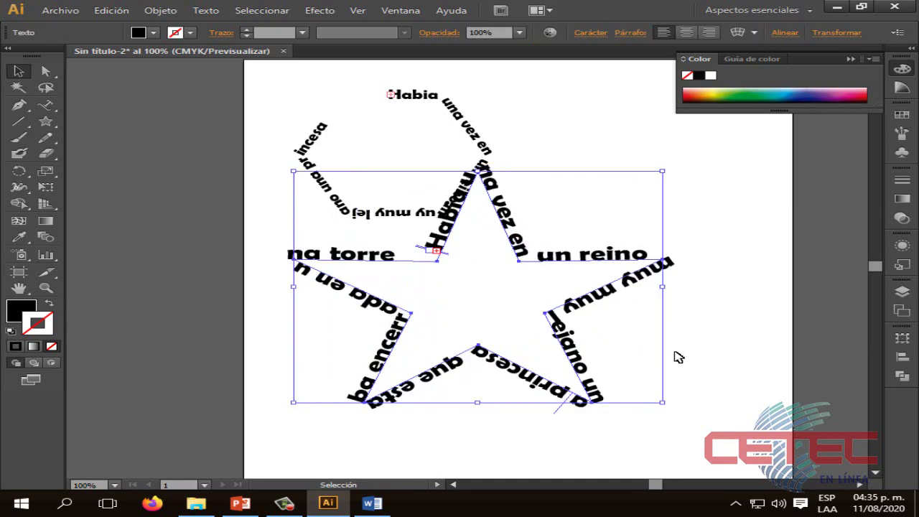
{"action": "left_click", "coordinate": [663, 408]}
{"action": "left_click", "coordinate": [571, 359]}
{"action": "left_click", "coordinate": [661, 407]}
{"action": "left_click", "coordinate": [594, 396]}
{"action": "left_click_drag", "start_coordinate": [663, 404], "coordinate": [741, 455]}
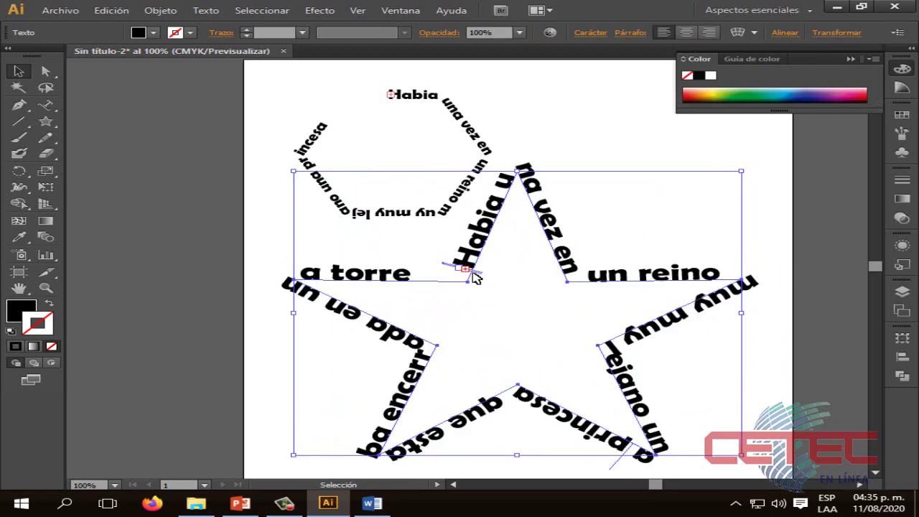
- Shrink the star path text to about 60 % of its size, place it to the right of the hexagon text and deselect it
{"action": "left_click_drag", "start_coordinate": [474, 278], "coordinate": [458, 291]}
{"action": "left_click_drag", "start_coordinate": [741, 455], "coordinate": [568, 352]}
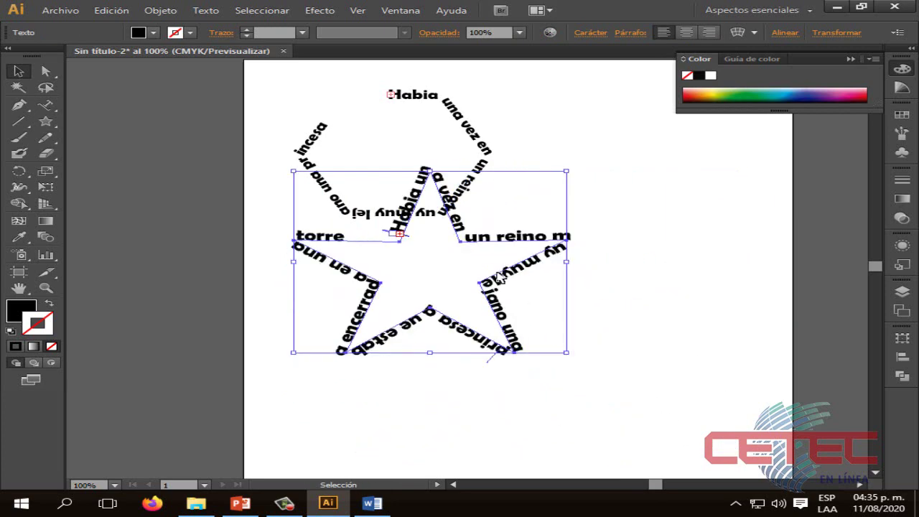
{"action": "left_click_drag", "start_coordinate": [500, 279], "coordinate": [683, 273]}
{"action": "left_click", "coordinate": [535, 388]}
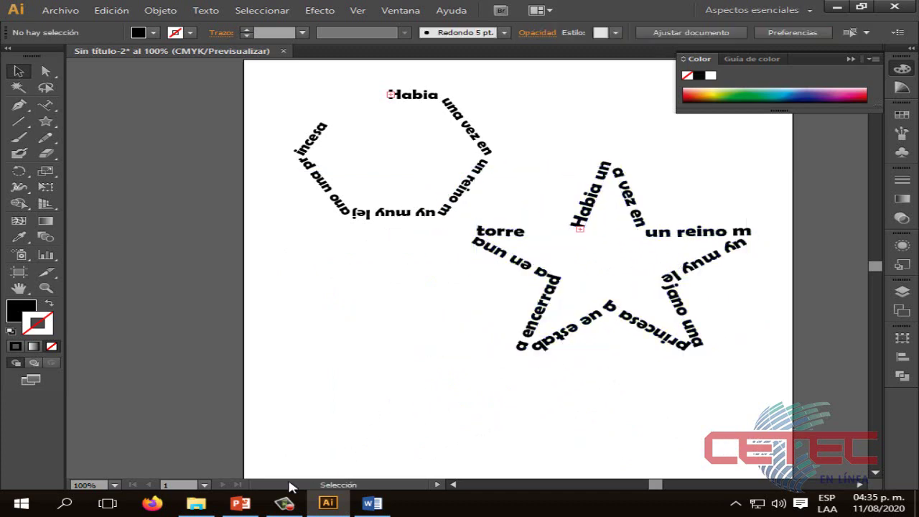
- Switch to the PowerPoint presentation and advance to the slide on the use of pictograms
{"action": "left_click", "coordinate": [240, 504]}
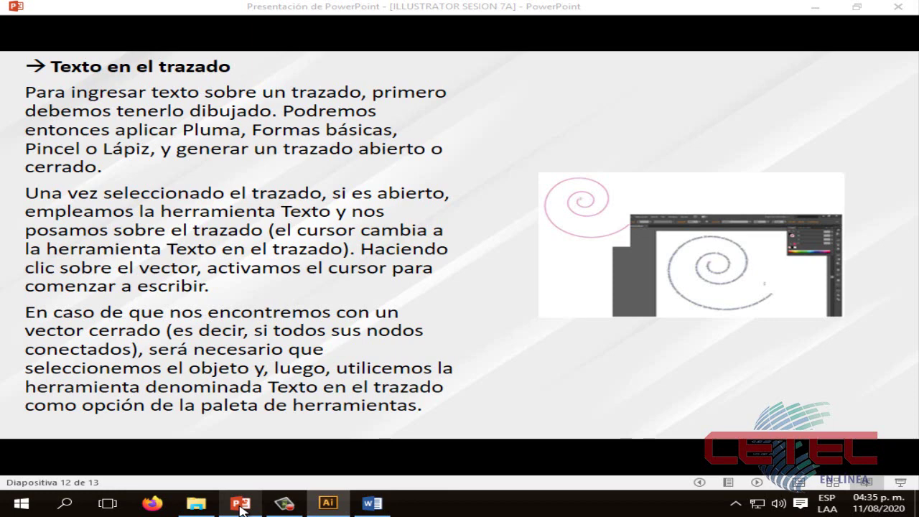
{"action": "left_click", "coordinate": [602, 385]}
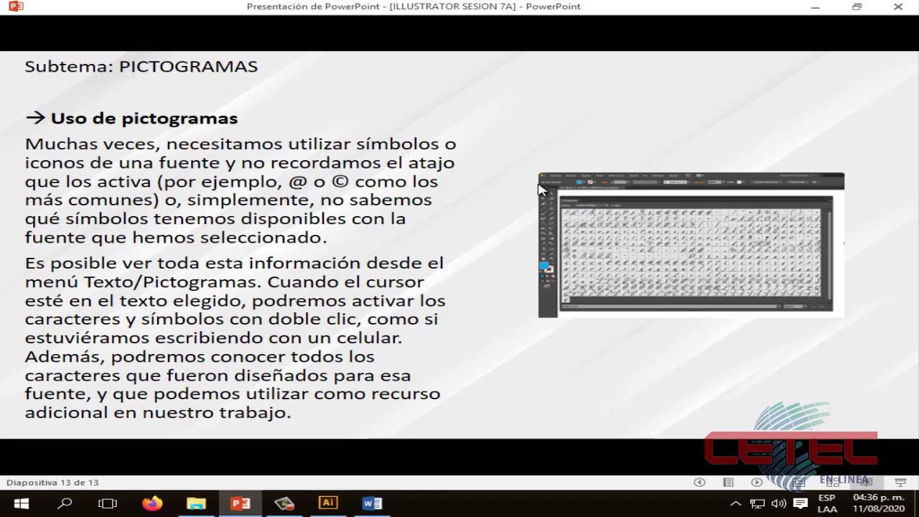
- Return to Illustrator, shrink the star path text to about two thirds of its size and place it in the artboard's upper-right area
{"action": "left_click", "coordinate": [334, 499]}
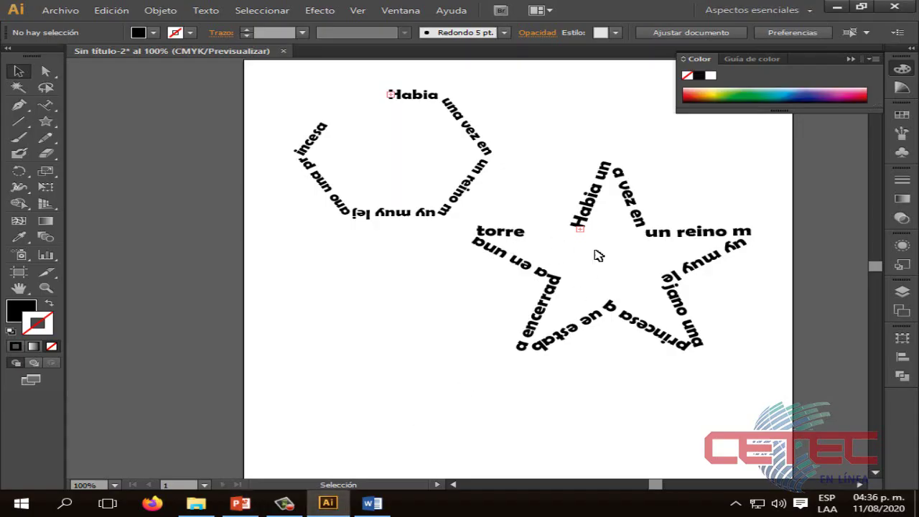
{"action": "scroll", "coordinate": [474, 291], "scroll_direction": "up", "scroll_amount": 1}
{"action": "left_click", "coordinate": [464, 246]}
{"action": "left_click", "coordinate": [687, 367]}
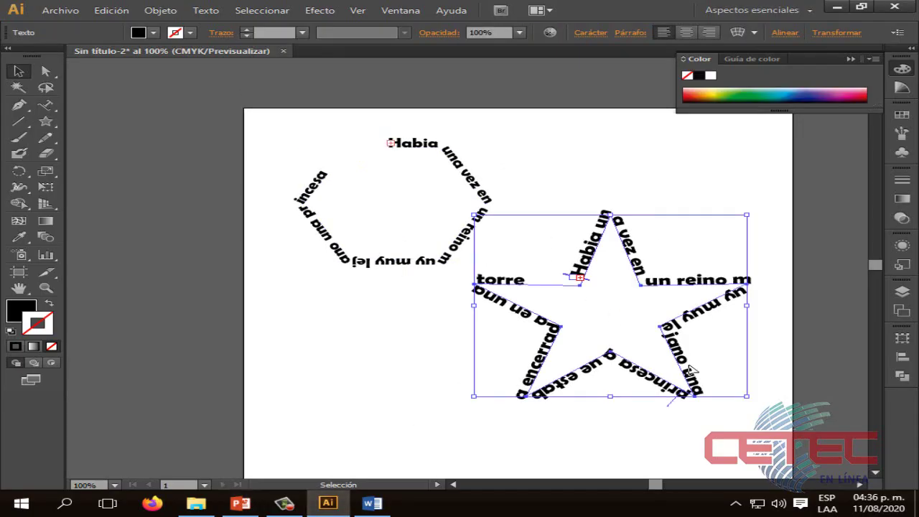
{"action": "left_click_drag", "start_coordinate": [747, 400], "coordinate": [654, 335]}
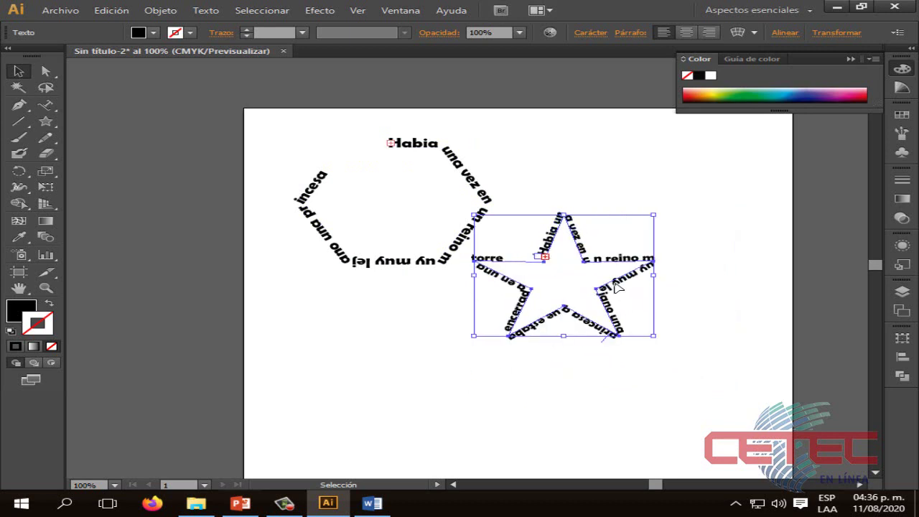
{"action": "left_click_drag", "start_coordinate": [619, 259], "coordinate": [703, 171]}
{"action": "scroll", "coordinate": [531, 314], "scroll_direction": "down", "scroll_amount": 2}
{"action": "left_click", "coordinate": [528, 314]}
- Create an empty area text frame across the lower part of the artboard with the Type tool
{"action": "scroll", "coordinate": [507, 310], "scroll_direction": "down", "scroll_amount": 5}
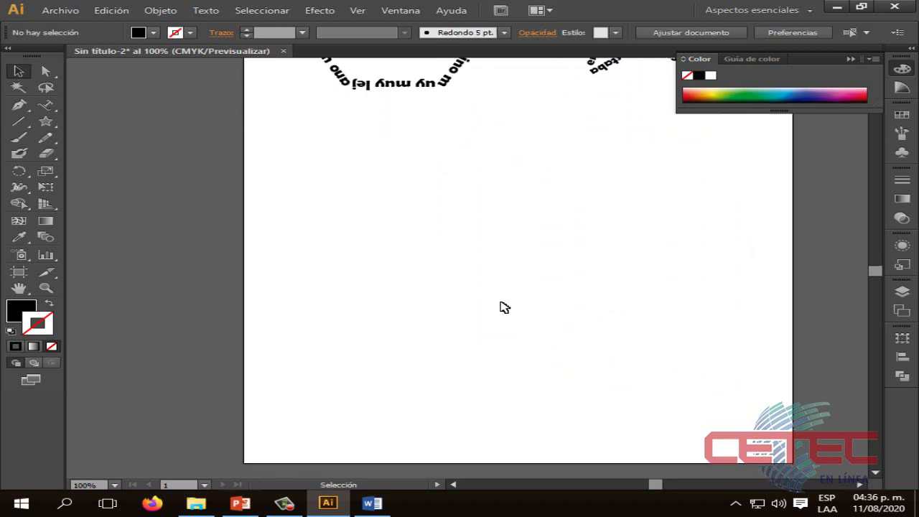
{"action": "left_click_drag", "start_coordinate": [51, 108], "coordinate": [119, 115]}
{"action": "left_click_drag", "start_coordinate": [326, 185], "coordinate": [712, 388]}
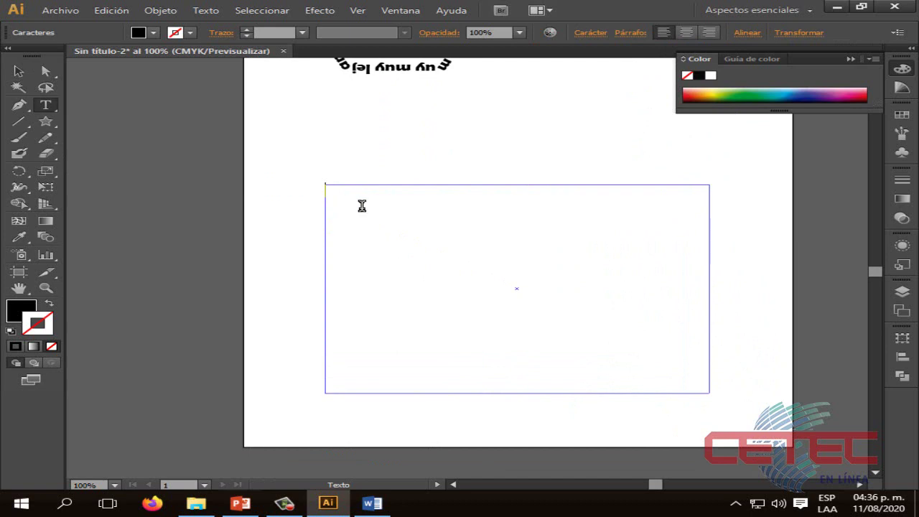
- Show the Pictogramas (Glyphs) panel and undock it as a floating panel over the artboard
{"action": "left_click", "coordinate": [213, 12]}
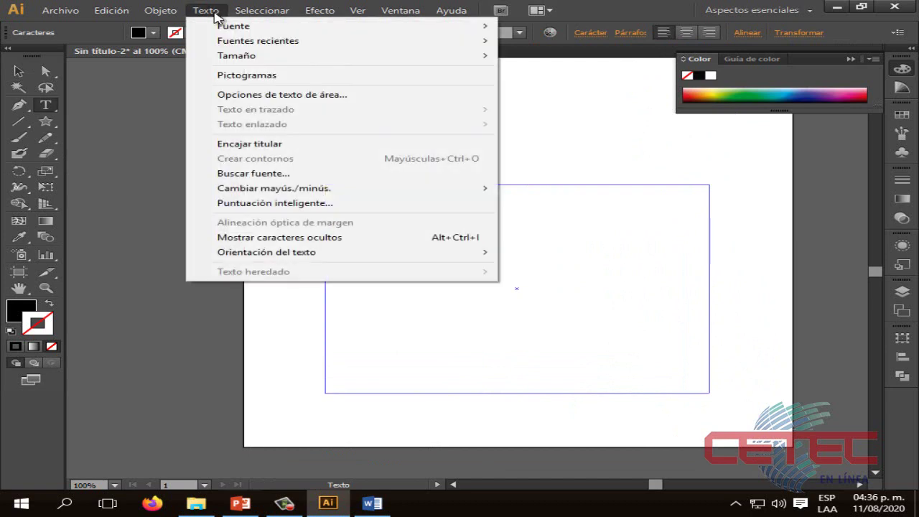
{"action": "left_click", "coordinate": [257, 76]}
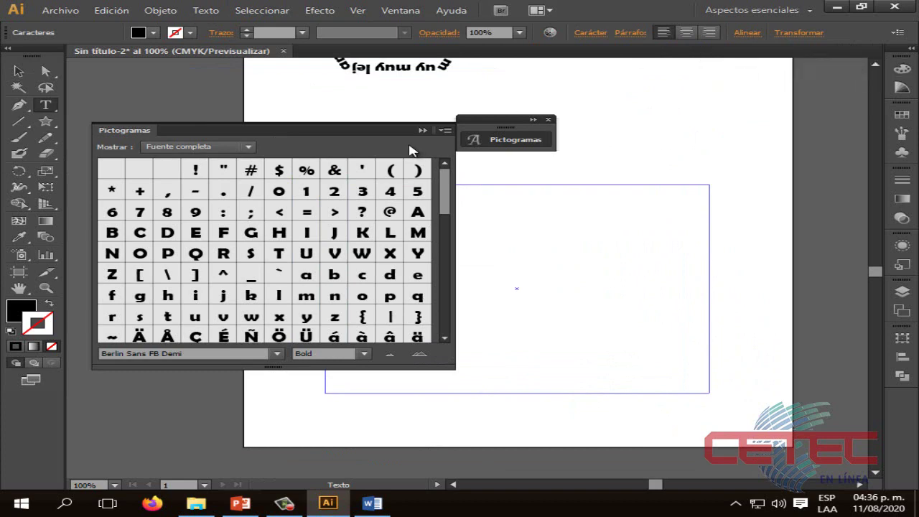
{"action": "left_click_drag", "start_coordinate": [370, 132], "coordinate": [731, 198]}
{"action": "left_click_drag", "start_coordinate": [826, 155], "coordinate": [405, 108]}
- Set the Pictogramas font to Elephant, keeping Fuente completa shown, and move the panel clear of the text frame's starting corner
{"action": "left_click", "coordinate": [291, 130]}
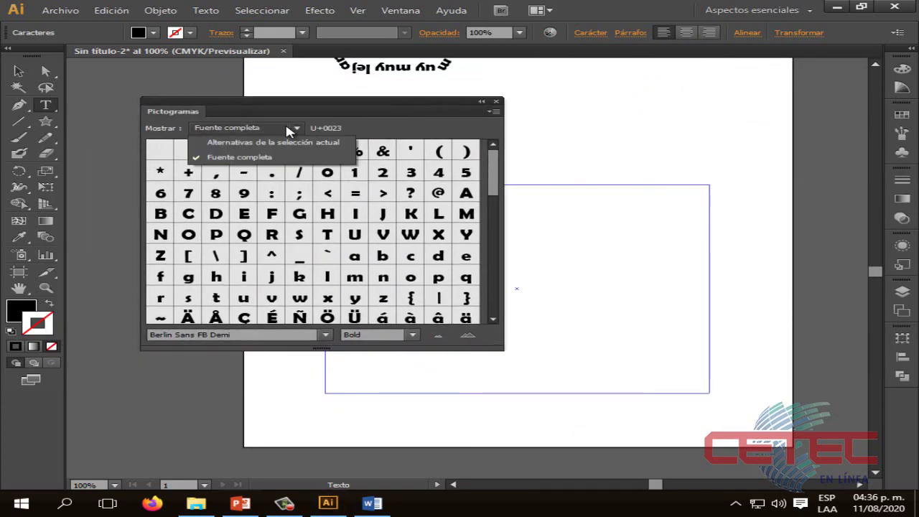
{"action": "left_click", "coordinate": [293, 128]}
{"action": "left_click", "coordinate": [326, 334]}
{"action": "scroll", "coordinate": [286, 246], "scroll_direction": "down", "scroll_amount": 10}
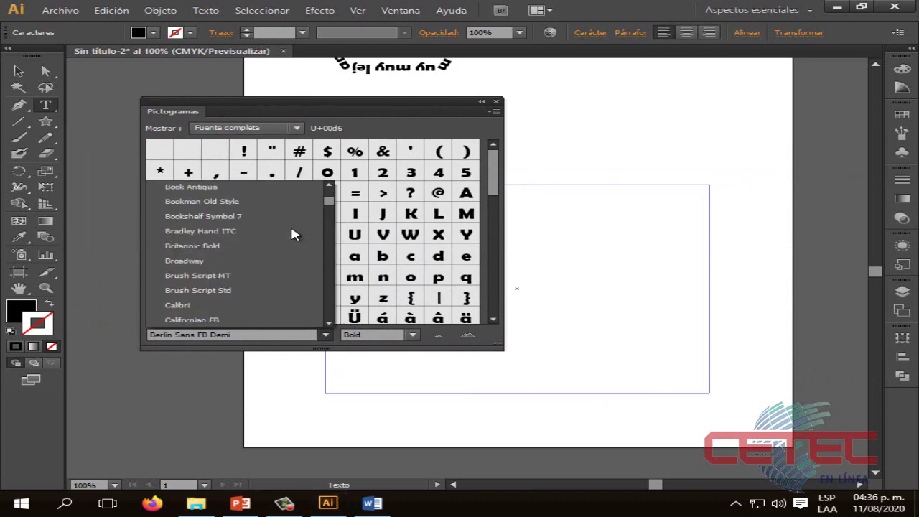
{"action": "scroll", "coordinate": [259, 233], "scroll_direction": "down", "scroll_amount": 5}
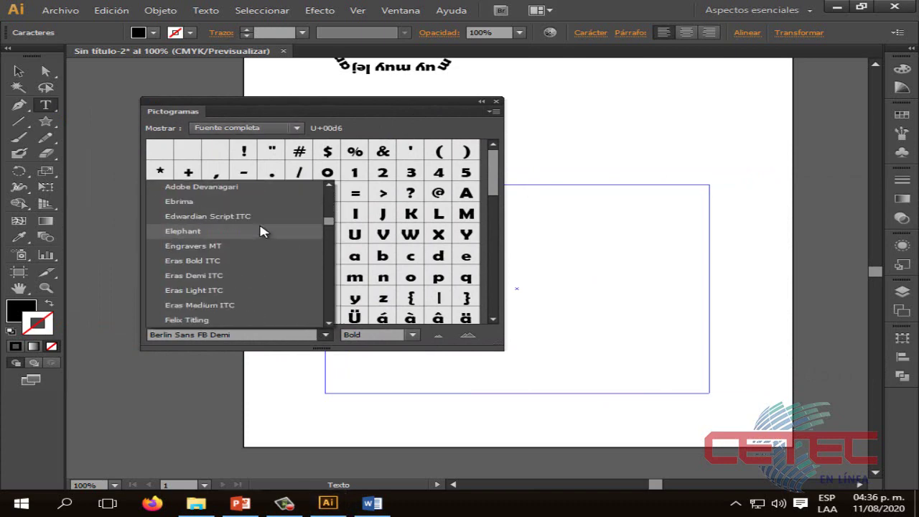
{"action": "left_click", "coordinate": [183, 233]}
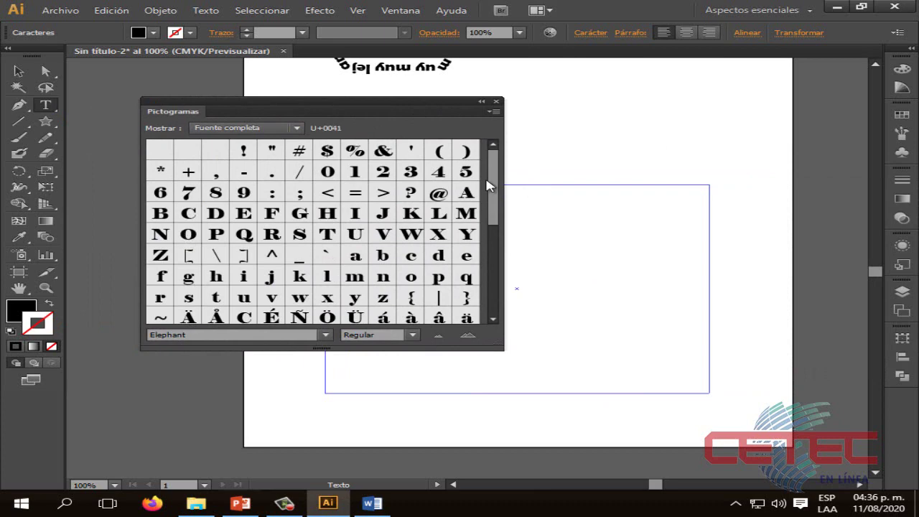
{"action": "mouse_move", "coordinate": [495, 180]}
{"action": "left_mouse_down"}
{"action": "mouse_move", "coordinate": [494, 287]}
{"action": "mouse_move", "coordinate": [495, 165]}
{"action": "left_mouse_up"}
{"action": "left_click_drag", "start_coordinate": [340, 100], "coordinate": [714, 163]}
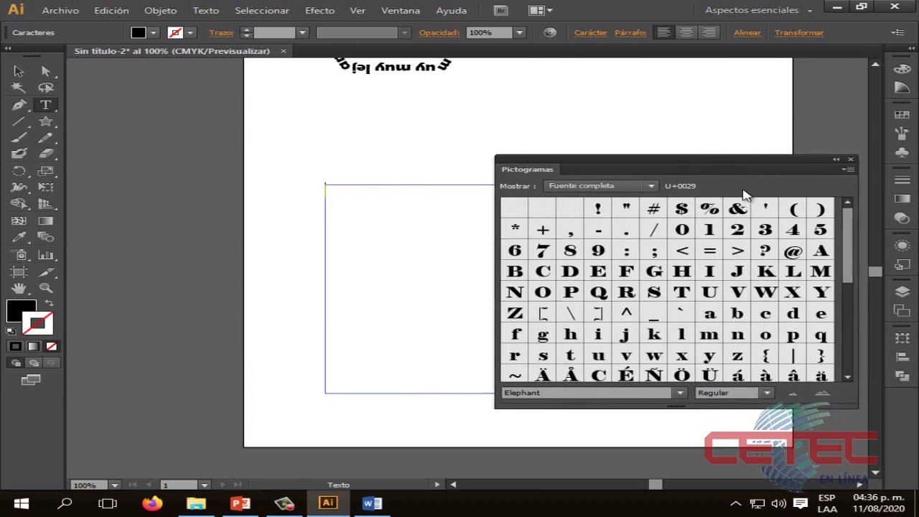
- Insert the Elephant glyphs $, 2 and @ into the empty text frame from the Pictogramas panel
{"action": "double_click", "coordinate": [683, 210]}
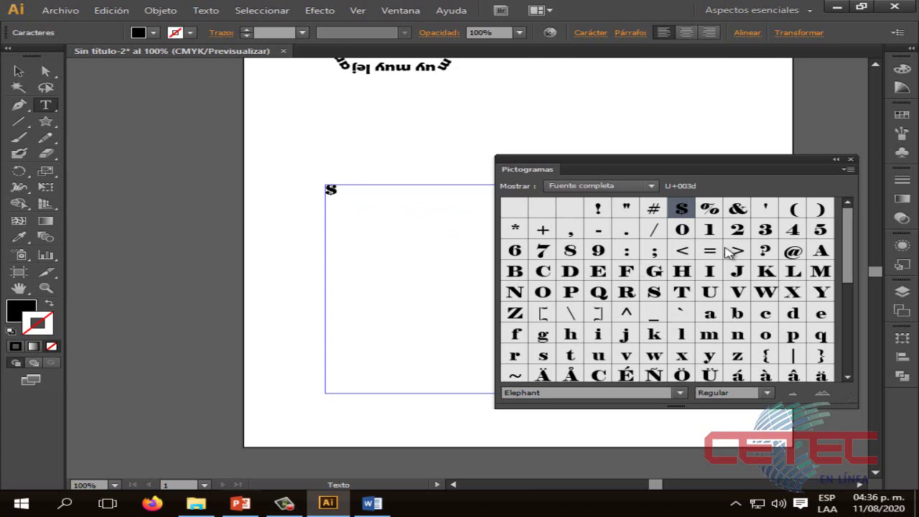
{"action": "double_click", "coordinate": [747, 234]}
{"action": "double_click", "coordinate": [793, 250]}
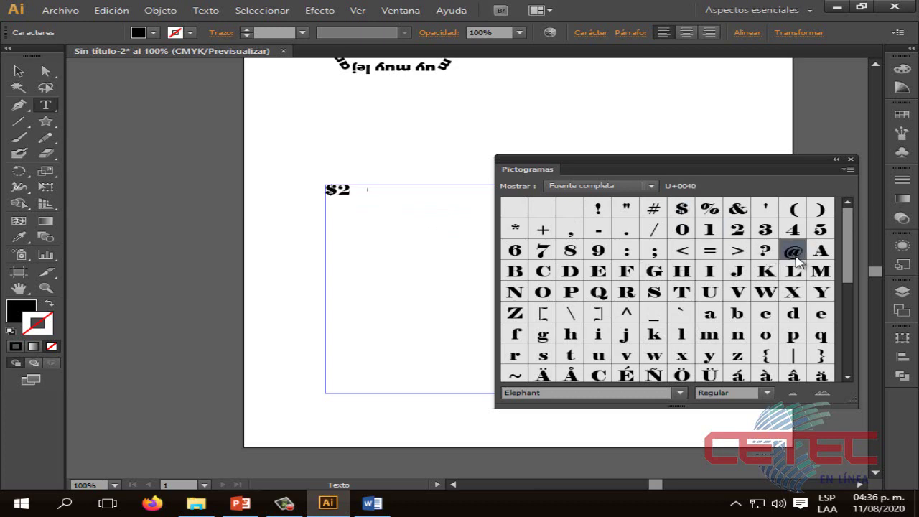
- Insert the Elephant © glyph after the @, collapse the Pictogramas panel and move it above the text frame
{"action": "scroll", "coordinate": [668, 323], "scroll_direction": "down", "scroll_amount": 4}
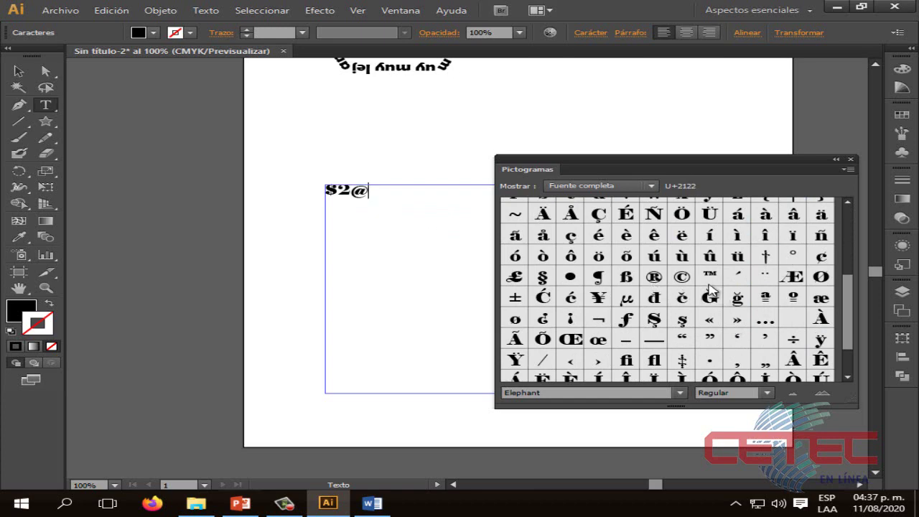
{"action": "double_click", "coordinate": [681, 276]}
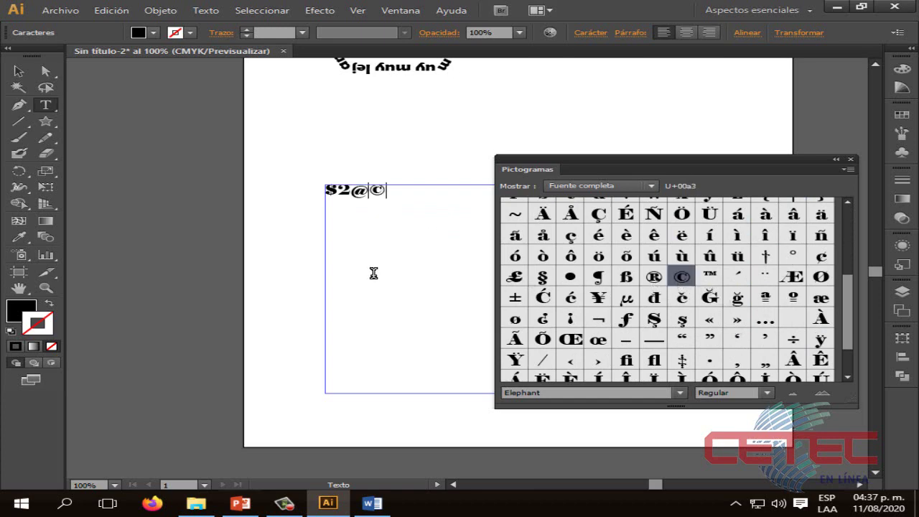
{"action": "left_click", "coordinate": [835, 160]}
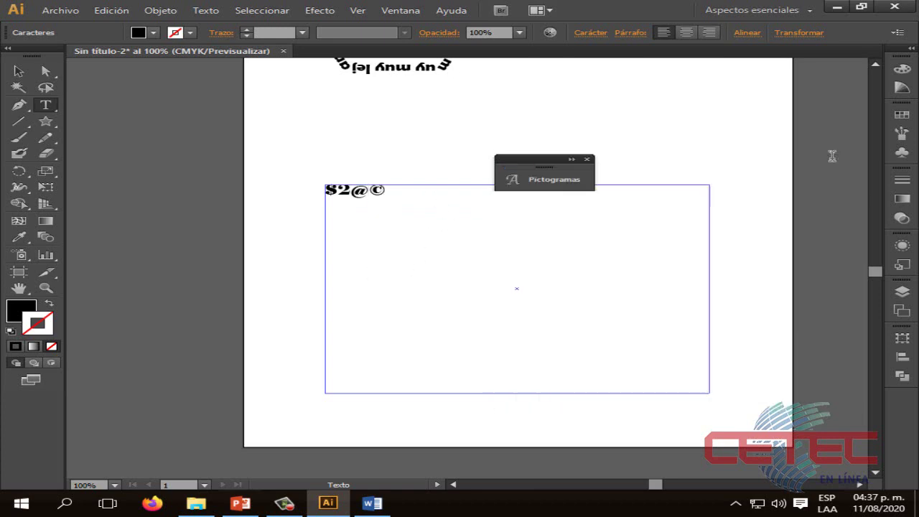
{"action": "left_click_drag", "start_coordinate": [540, 172], "coordinate": [502, 129]}
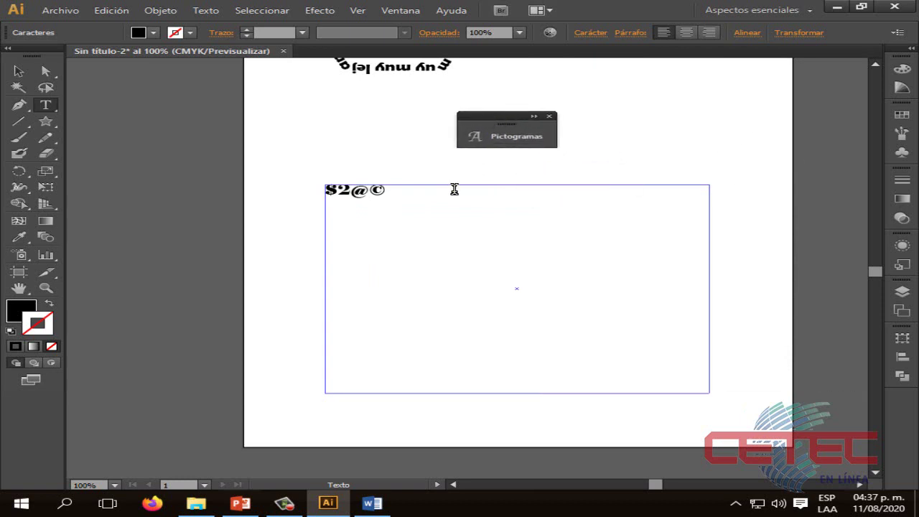
- Select all four glyphs in the frame and increase their font size to just above 48 pt
{"action": "left_click_drag", "start_coordinate": [422, 191], "coordinate": [302, 192]}
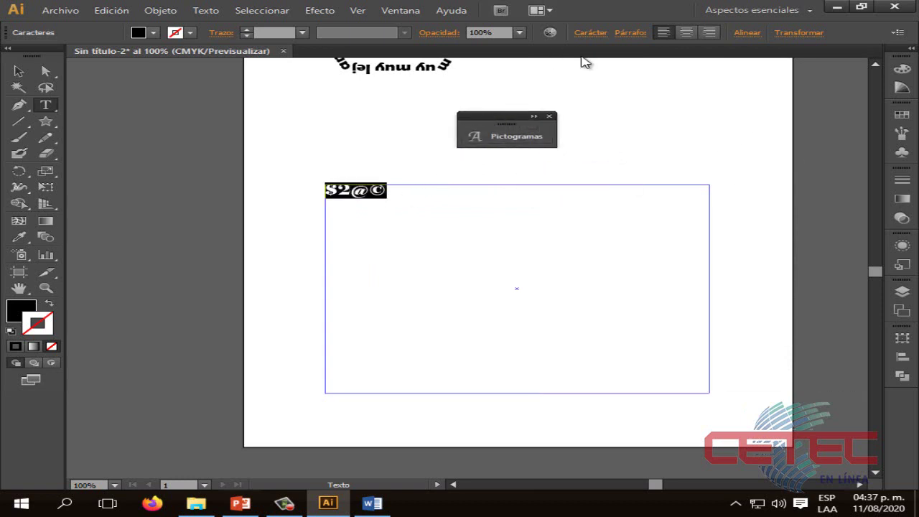
{"action": "left_click", "coordinate": [627, 34]}
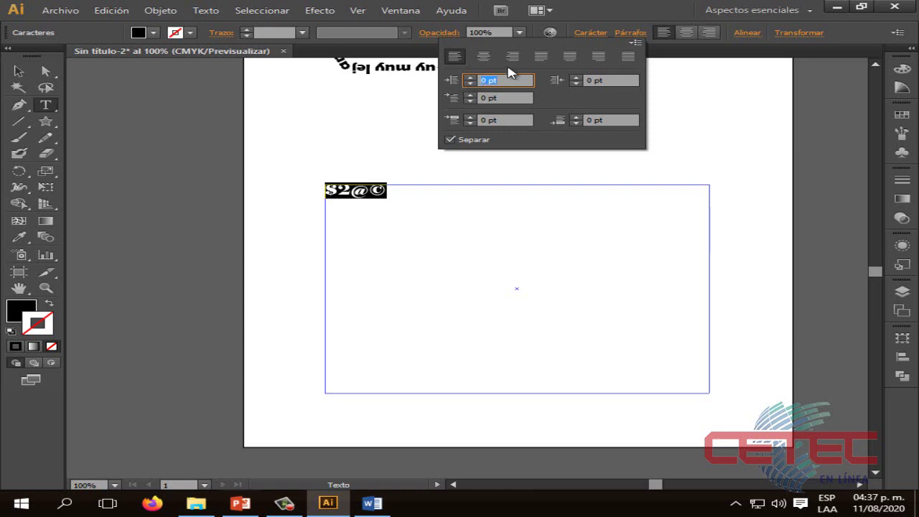
{"action": "left_click", "coordinate": [594, 33]}
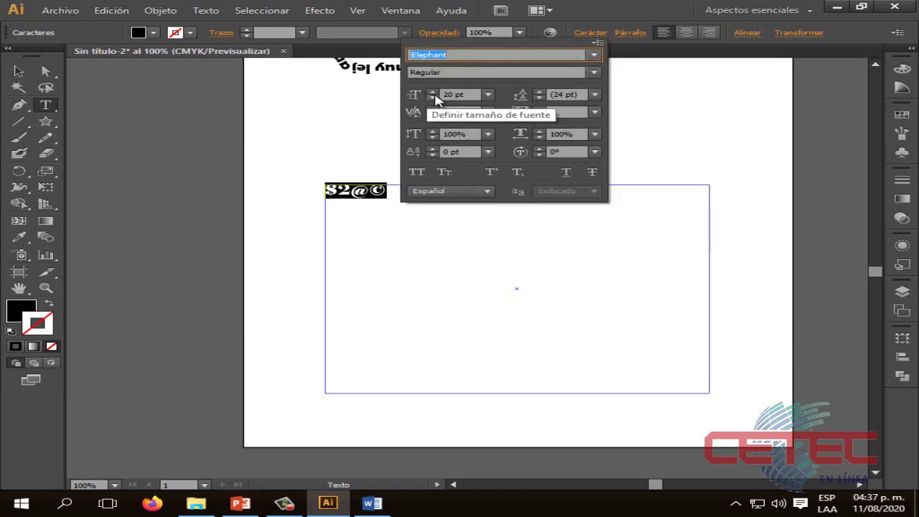
{"action": "left_click", "coordinate": [433, 91]}
{"action": "left_click", "coordinate": [432, 91]}
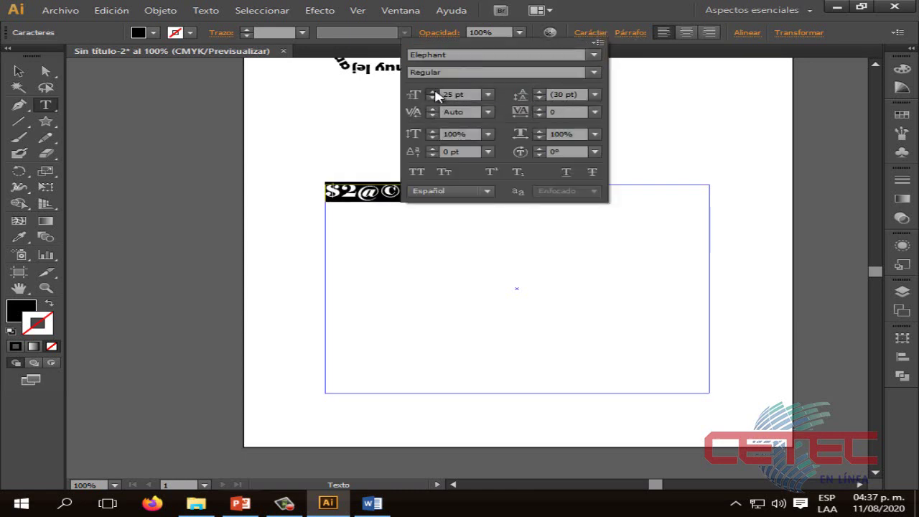
{"action": "left_click", "coordinate": [433, 91]}
{"action": "left_click", "coordinate": [433, 91]}
{"action": "left_click", "coordinate": [432, 91]}
{"action": "left_click", "coordinate": [432, 92]}
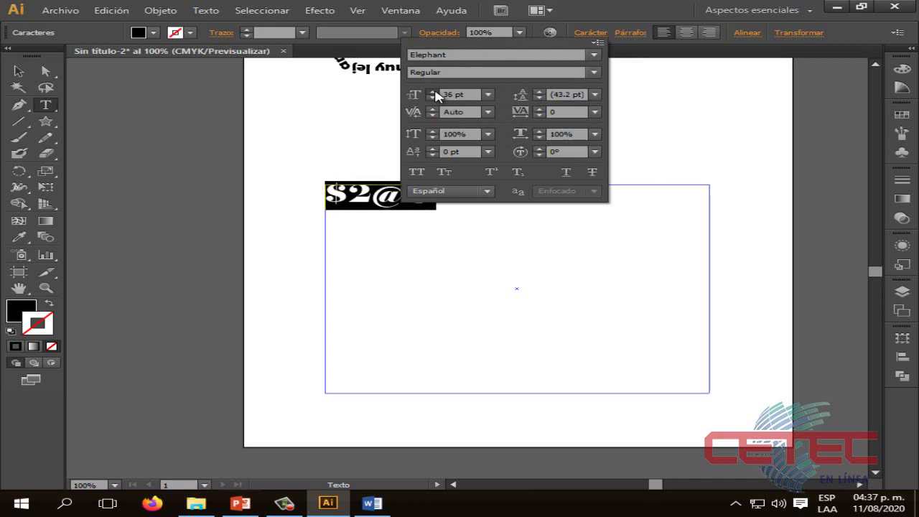
{"action": "left_click", "coordinate": [433, 91]}
{"action": "left_click", "coordinate": [433, 91]}
{"action": "left_click", "coordinate": [432, 92]}
{"action": "left_click", "coordinate": [432, 92]}
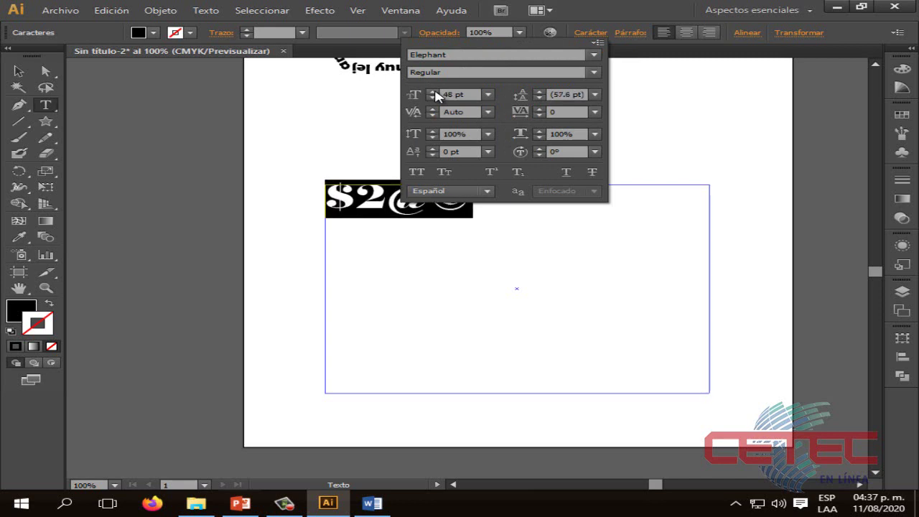
{"action": "left_click", "coordinate": [433, 91]}
{"action": "left_click", "coordinate": [433, 91]}
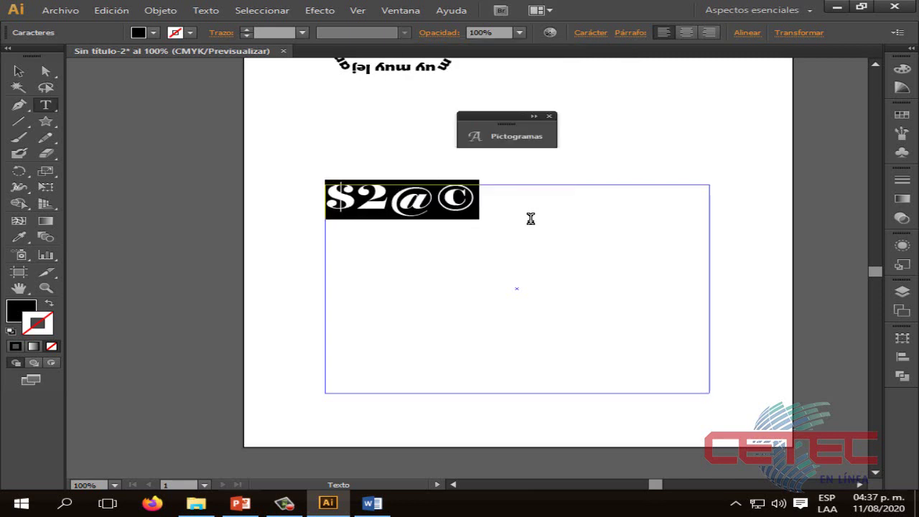
- Fill the selected glyphs with the red swatch
{"action": "left_click", "coordinate": [153, 32]}
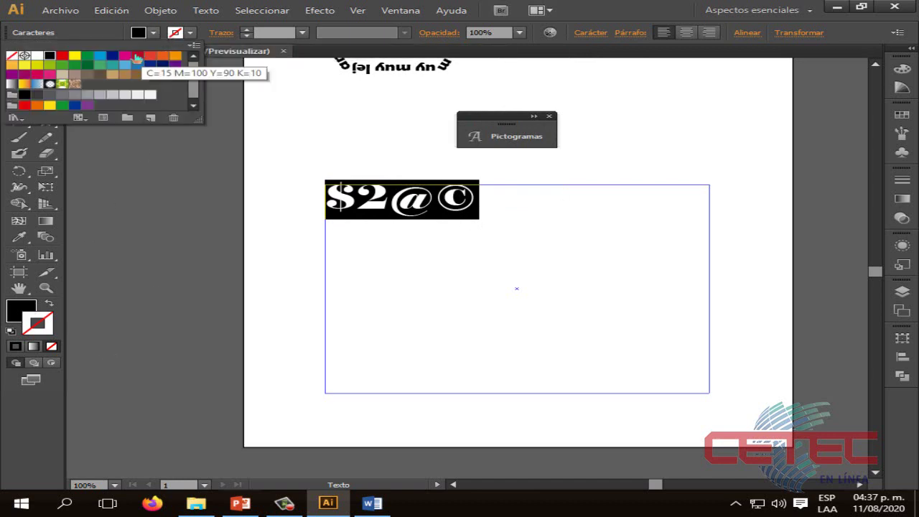
{"action": "left_click", "coordinate": [62, 55]}
{"action": "key", "text": "Escape"}
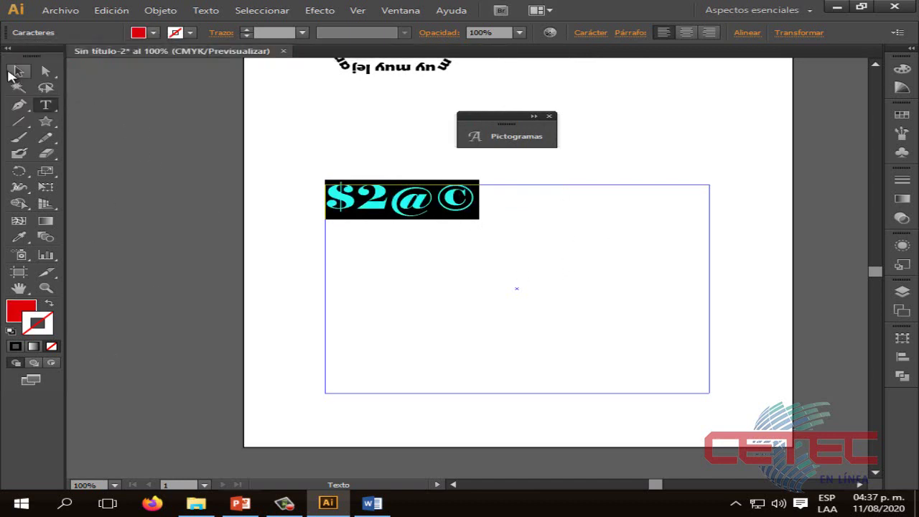
- Shrink the area text frame from its lower and right sides to fit closely around the $2@© glyphs
{"action": "left_click", "coordinate": [18, 70]}
{"action": "left_click", "coordinate": [692, 213]}
{"action": "left_click", "coordinate": [469, 207]}
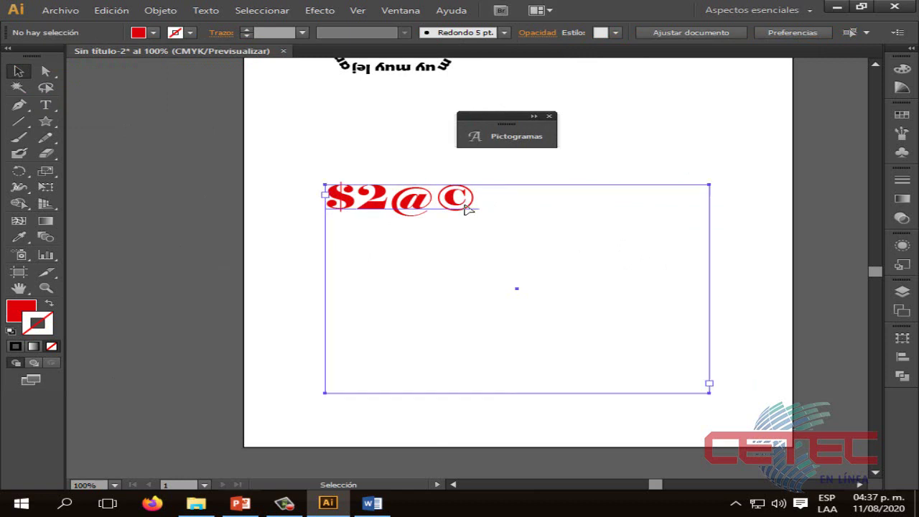
{"action": "left_click_drag", "start_coordinate": [517, 393], "coordinate": [516, 219]}
{"action": "left_click_drag", "start_coordinate": [711, 204], "coordinate": [485, 205]}
{"action": "left_click", "coordinate": [533, 244]}
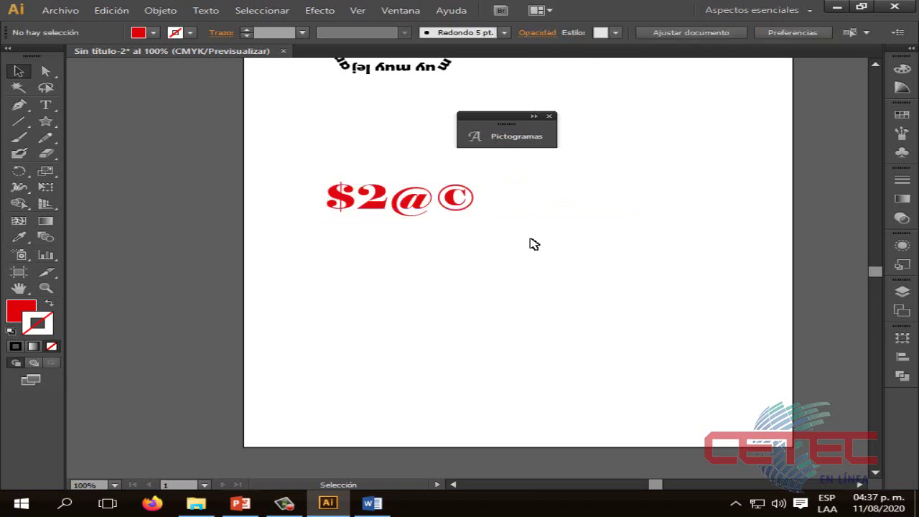
- Move the red glyph text up the artboard to just beneath the gap between the hexagon and star texts
{"action": "left_click_drag", "start_coordinate": [404, 201], "coordinate": [670, 206]}
{"action": "scroll", "coordinate": [671, 301], "scroll_direction": "up", "scroll_amount": 6}
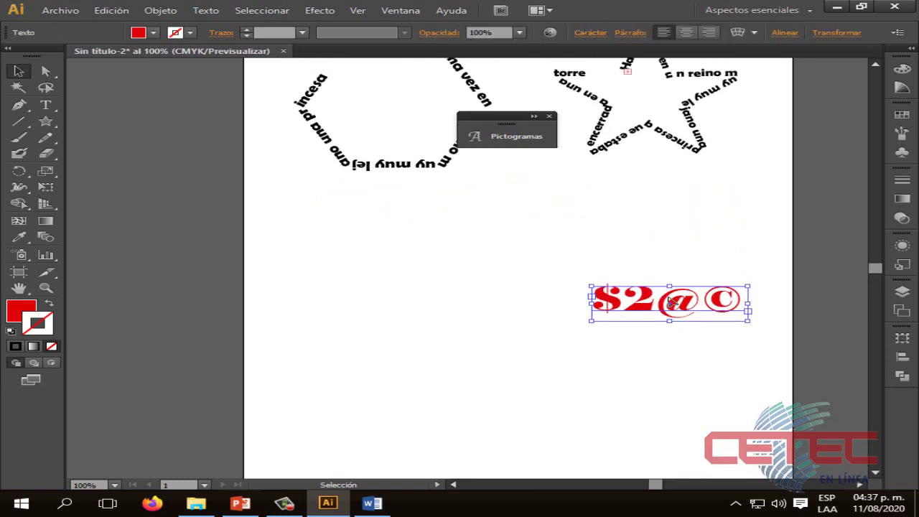
{"action": "left_click_drag", "start_coordinate": [688, 301], "coordinate": [551, 180]}
{"action": "left_click", "coordinate": [602, 287]}
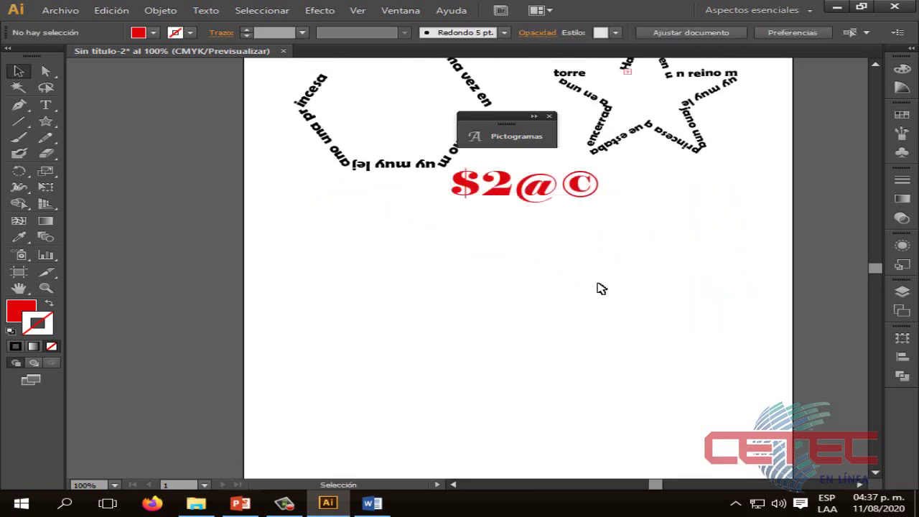
{"action": "scroll", "coordinate": [572, 264], "scroll_direction": "up", "scroll_amount": 1}
{"action": "scroll", "coordinate": [531, 199], "scroll_direction": "up", "scroll_amount": 1}
{"action": "left_click_drag", "start_coordinate": [553, 242], "coordinate": [563, 243]}
{"action": "left_click", "coordinate": [581, 285]}
- Browse the glyphs in the Pictogramas panel, collapse it again and move it to the artboard's right edge
{"action": "left_click_drag", "start_coordinate": [507, 117], "coordinate": [639, 252]}
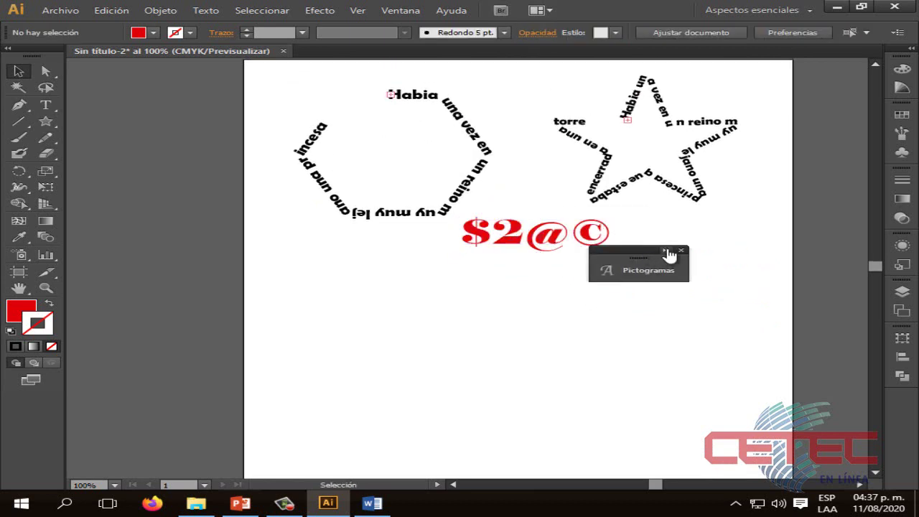
{"action": "left_click", "coordinate": [651, 269]}
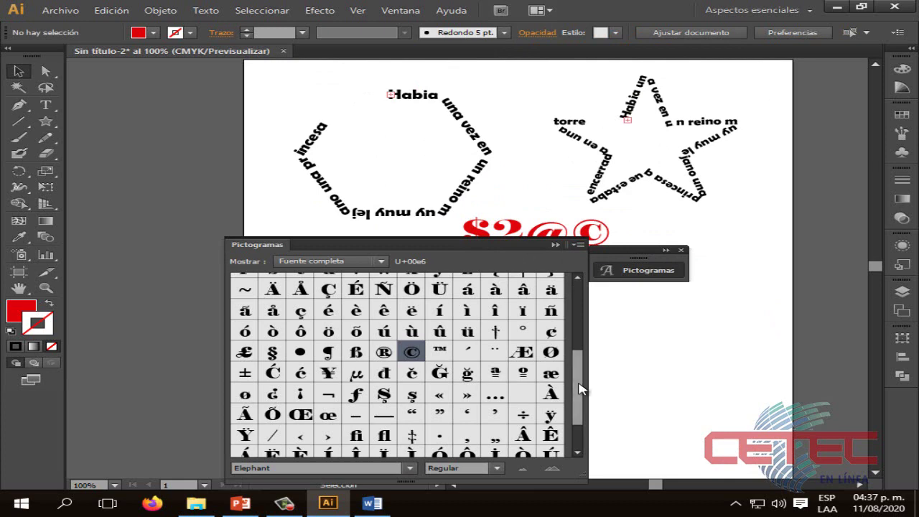
{"action": "scroll", "coordinate": [571, 384], "scroll_direction": "down", "scroll_amount": 3}
{"action": "left_click", "coordinate": [555, 245]}
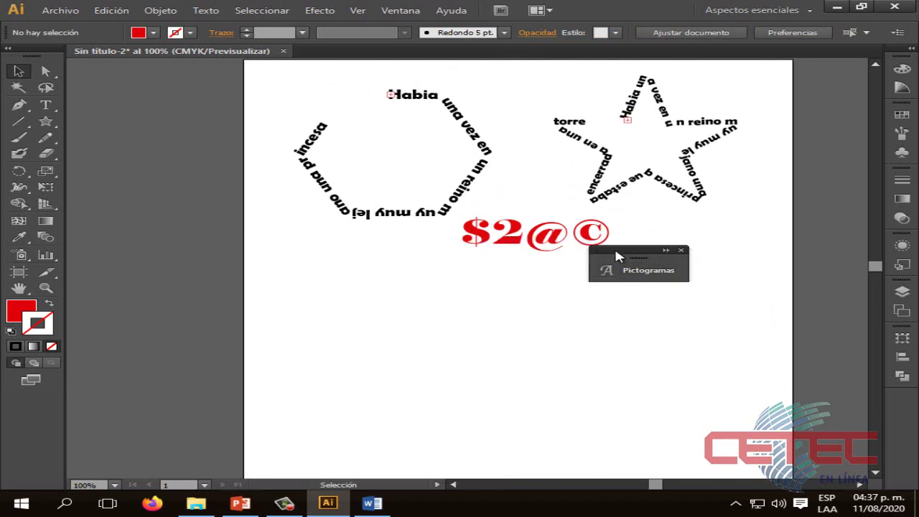
{"action": "left_click_drag", "start_coordinate": [619, 251], "coordinate": [783, 319]}
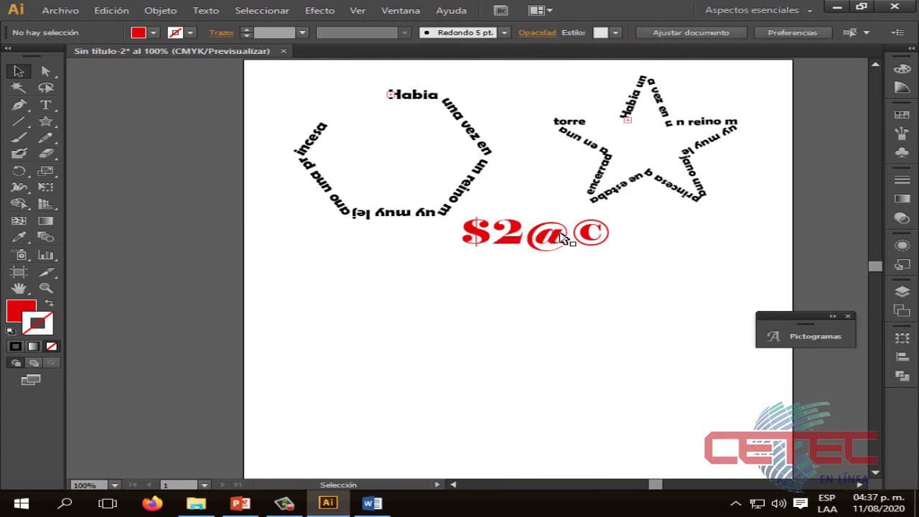
- Fine-tune the position of the red glyph text beneath and between the hexagon and star texts
{"action": "left_click_drag", "start_coordinate": [561, 237], "coordinate": [558, 276]}
{"action": "left_click", "coordinate": [562, 318]}
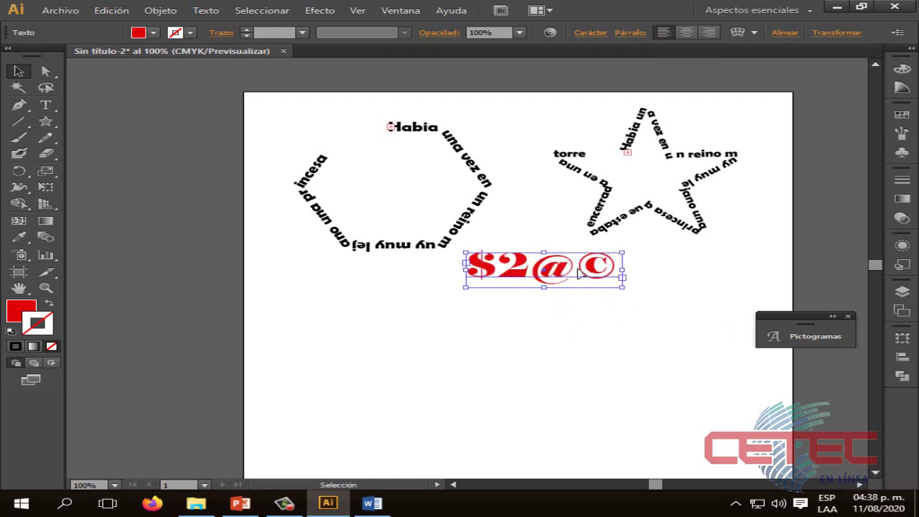
{"action": "mouse_move", "coordinate": [557, 273]}
{"action": "left_mouse_down"}
{"action": "mouse_move", "coordinate": [578, 264]}
{"action": "mouse_move", "coordinate": [544, 289]}
{"action": "mouse_move", "coordinate": [559, 274]}
{"action": "left_mouse_up"}
{"action": "left_click", "coordinate": [550, 315]}
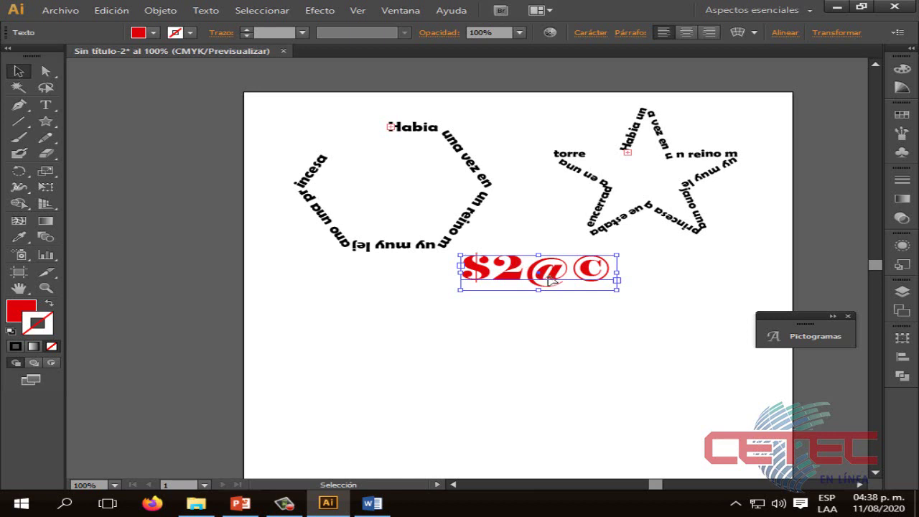
{"action": "left_click_drag", "start_coordinate": [554, 275], "coordinate": [568, 270]}
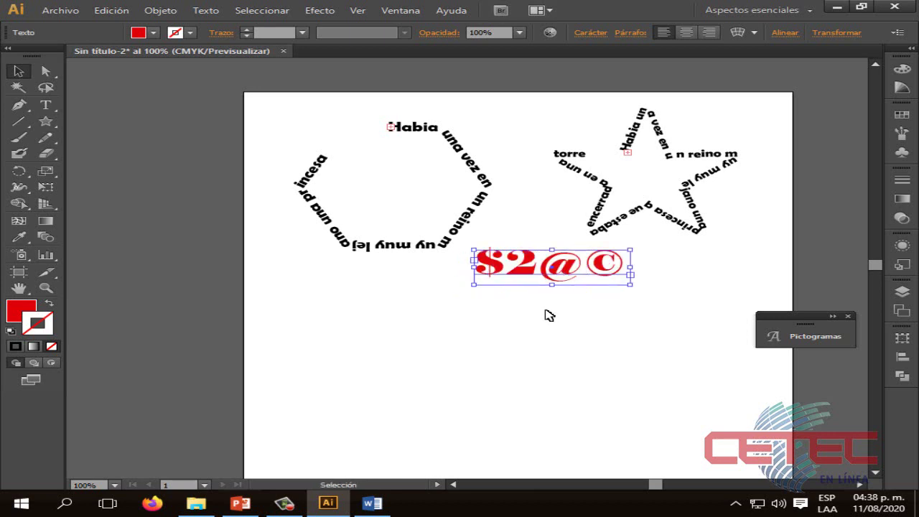